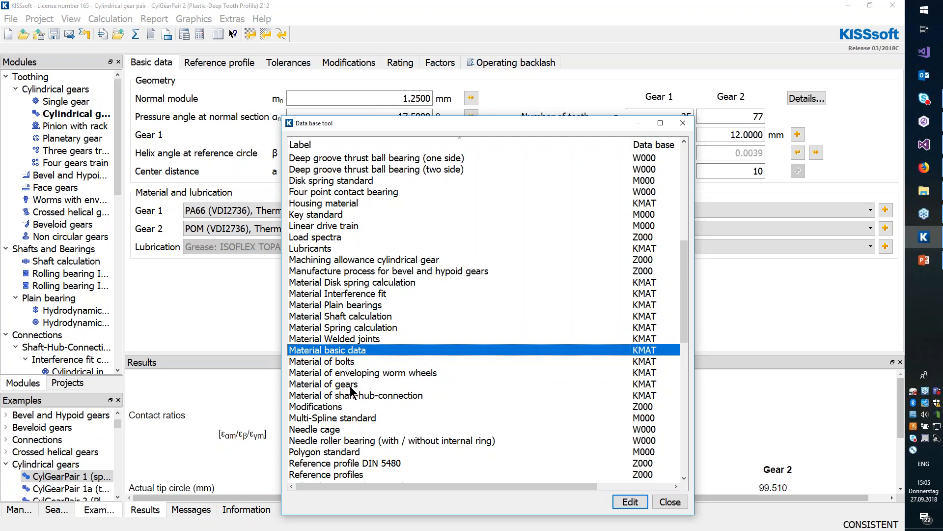
# Open the Material basic data table, filter it for POM and display the POM (VDI2736) entry.
pyautogui.click(346, 351)
pyautogui.click(631, 501)
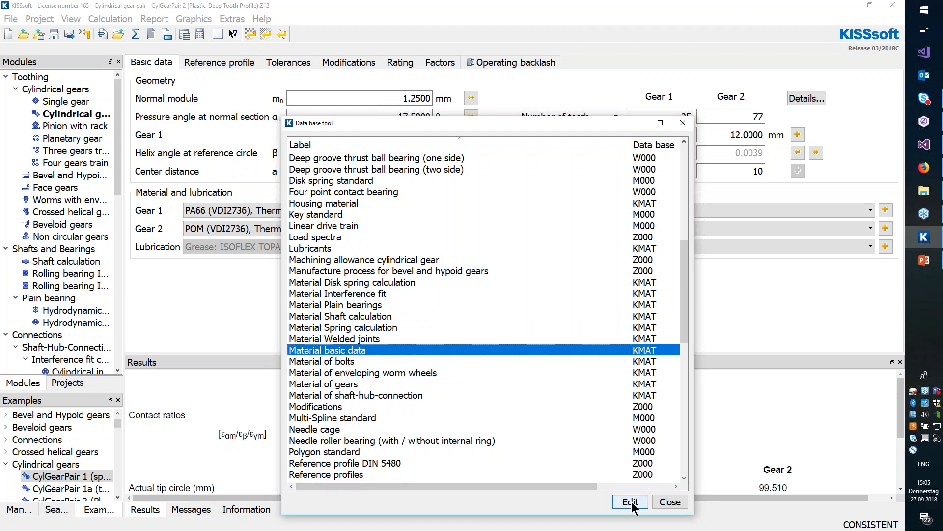
pyautogui.click(358, 484)
pyautogui.write('POM')
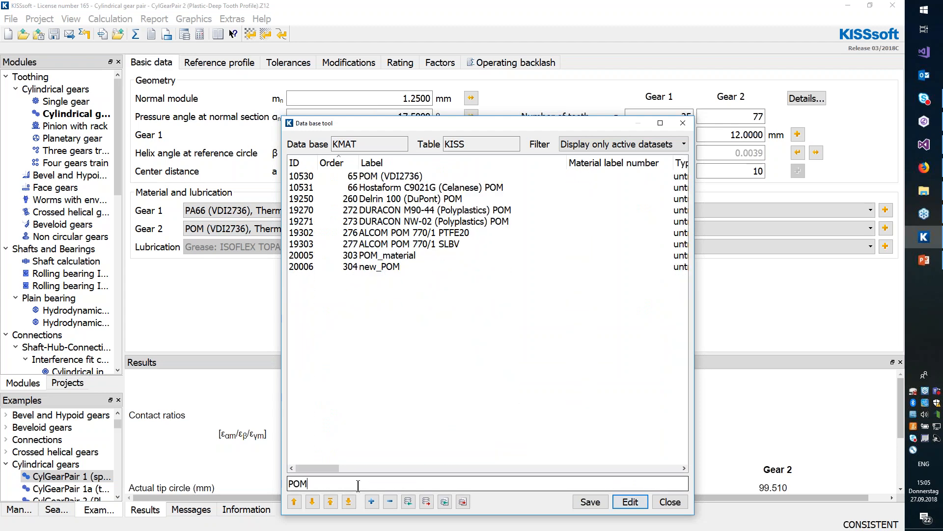
pyautogui.doubleClick(399, 174)
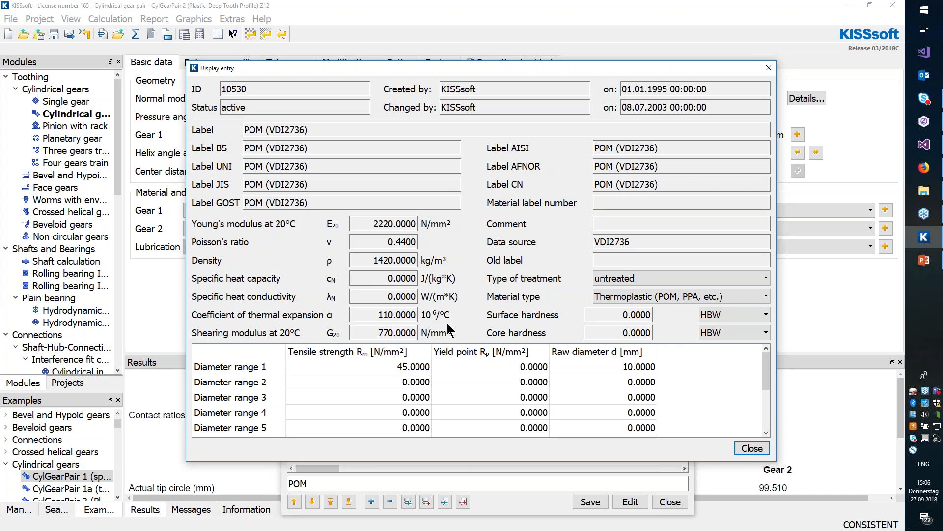
# Check the tensile strength and raw diameter of diameter range 1, and close the entry and the basic data table.
pyautogui.click(333, 361)
pyautogui.click(588, 365)
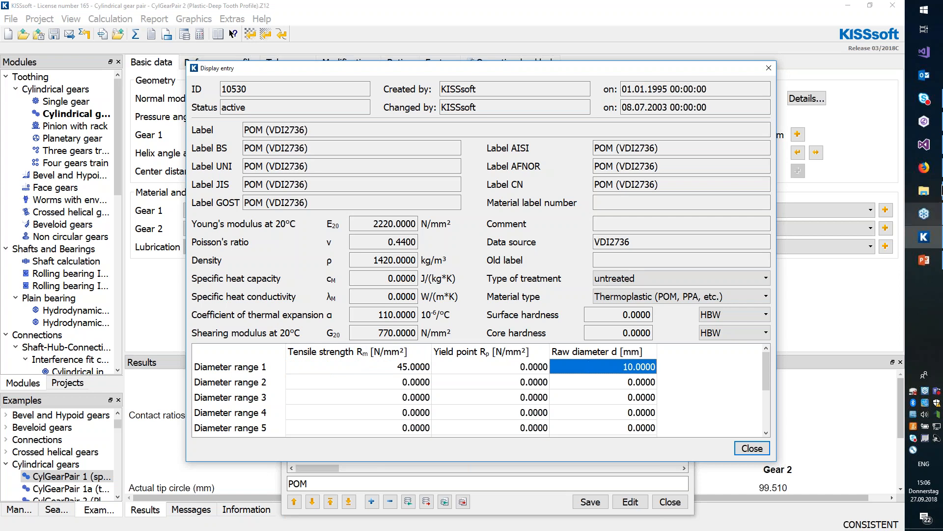
pyautogui.click(898, 176)
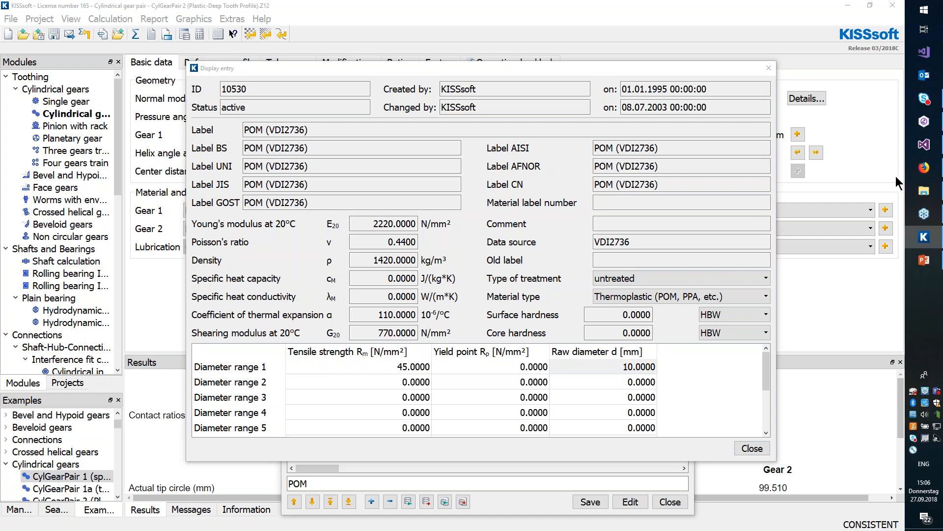
pyautogui.click(768, 67)
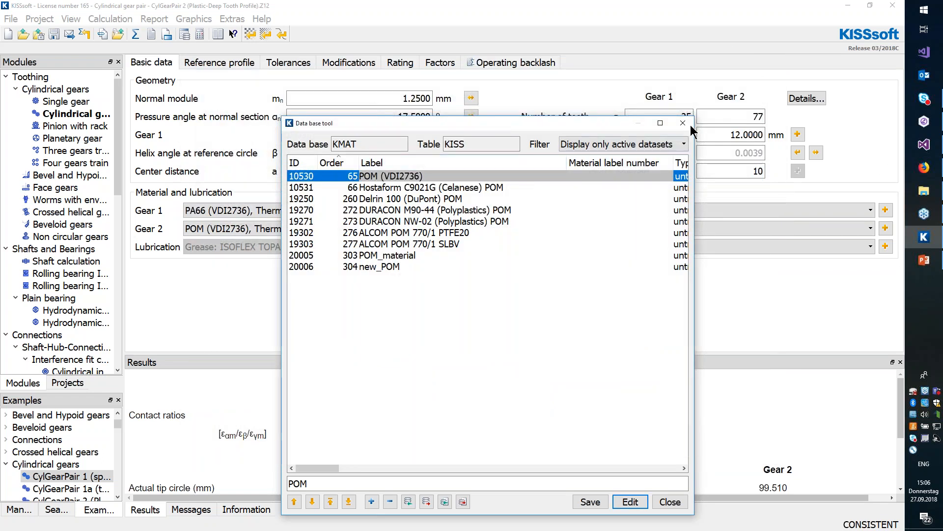
pyautogui.click(670, 501)
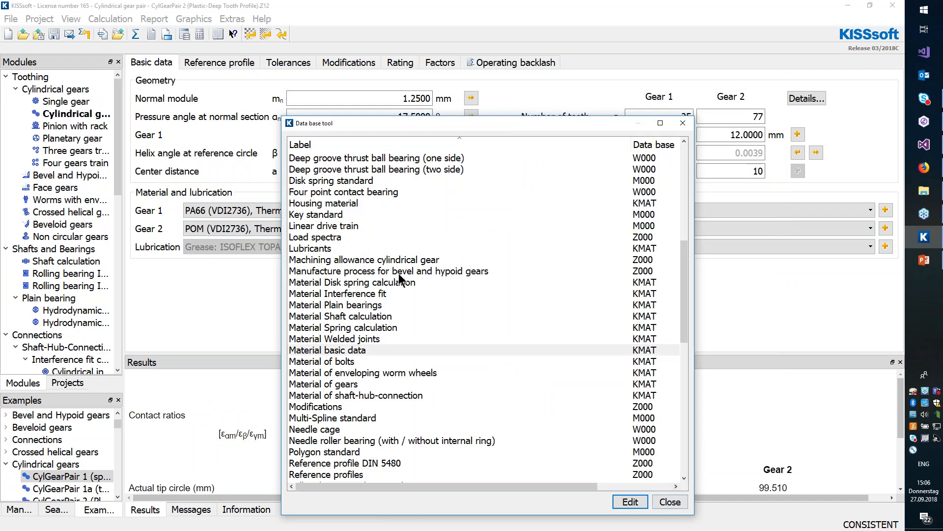
# Open the Material of gears table, filter it for pom and display the POM (VDI2736) entry.
pyautogui.doubleClick(333, 384)
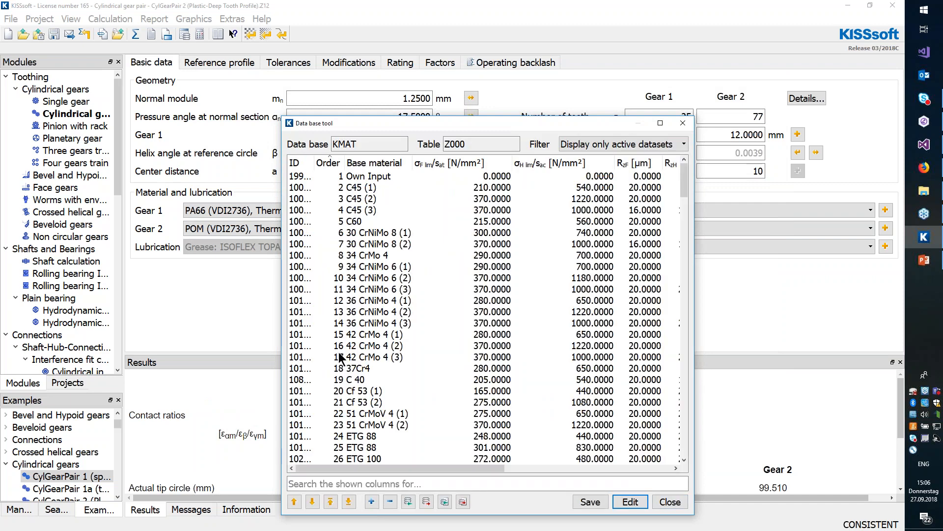
pyautogui.click(361, 484)
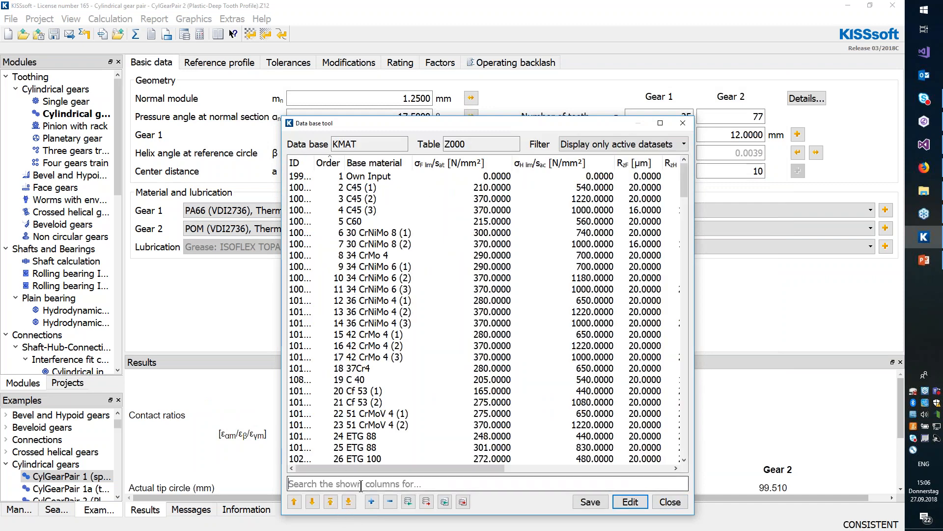
pyautogui.write('pom')
pyautogui.doubleClick(390, 176)
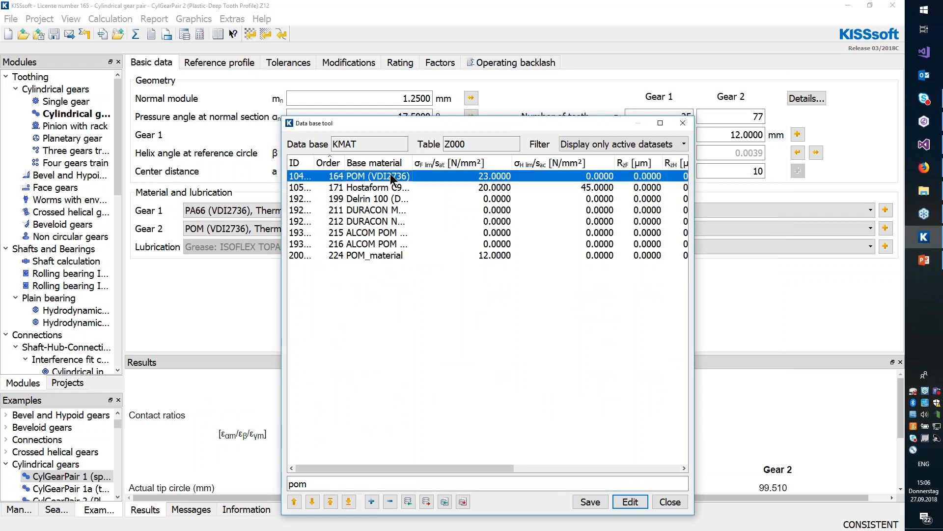
pyautogui.moveTo(400, 183); pyautogui.dragTo(391, 146)
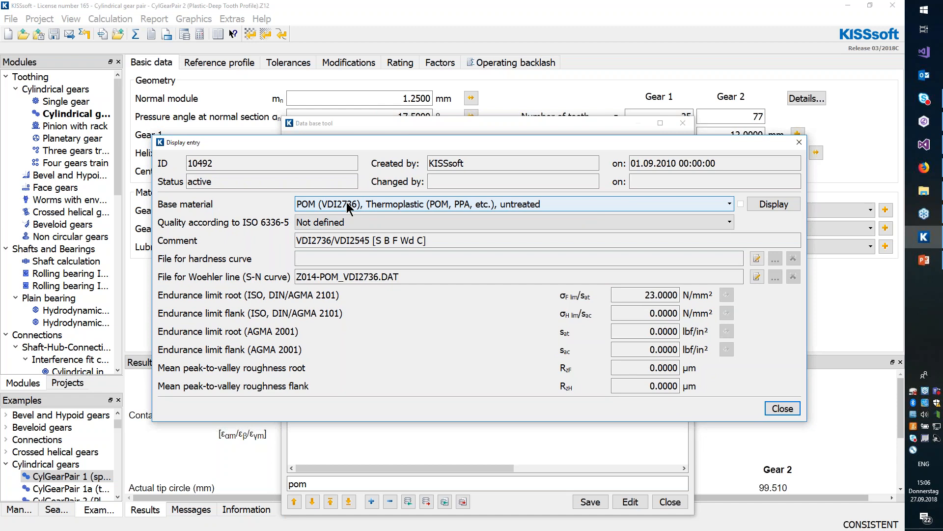
# Examine the comment of the POM gear material entry, going through the individual codes in its square brackets.
pyautogui.moveTo(442, 241); pyautogui.dragTo(298, 242)
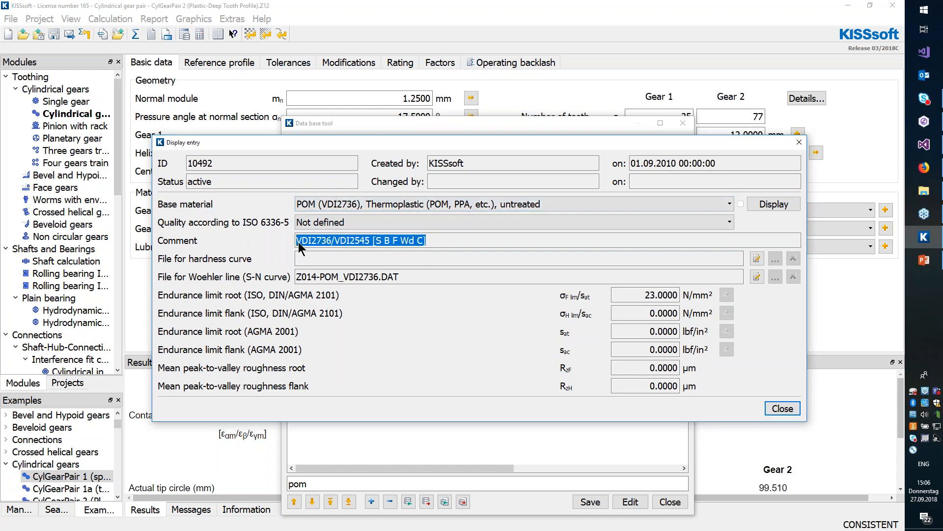
pyautogui.click(367, 241)
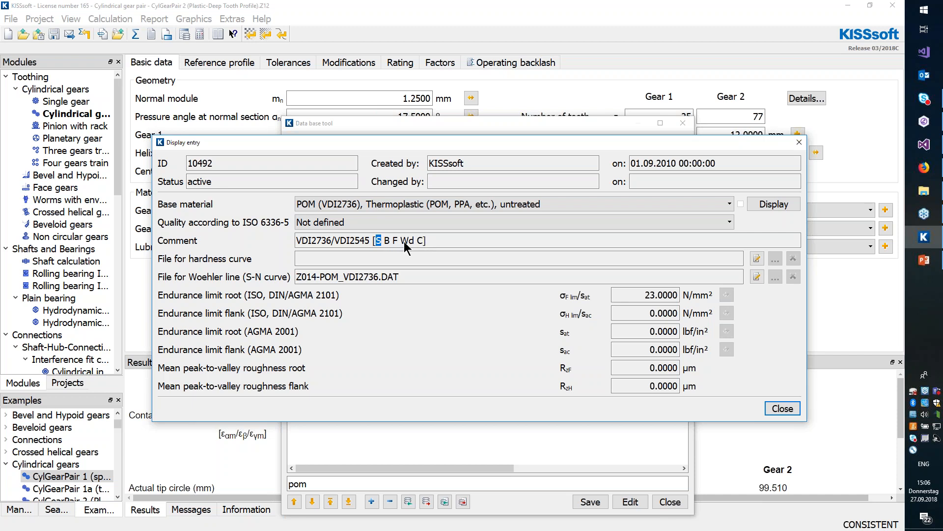
pyautogui.doubleClick(390, 241)
pyautogui.click(403, 242)
pyautogui.moveTo(413, 242); pyautogui.dragTo(411, 243)
pyautogui.click(411, 243)
pyautogui.moveTo(416, 241); pyautogui.dragTo(422, 244)
# Open the POM entry's Woehler line file for viewing, accepting the directory notice, and show it maximized at 200%.
pyautogui.click(758, 281)
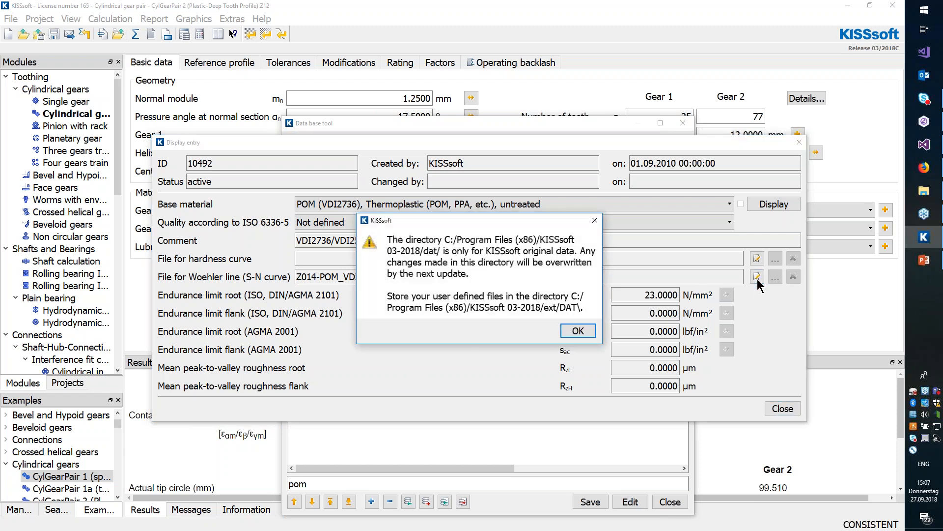
pyautogui.click(579, 332)
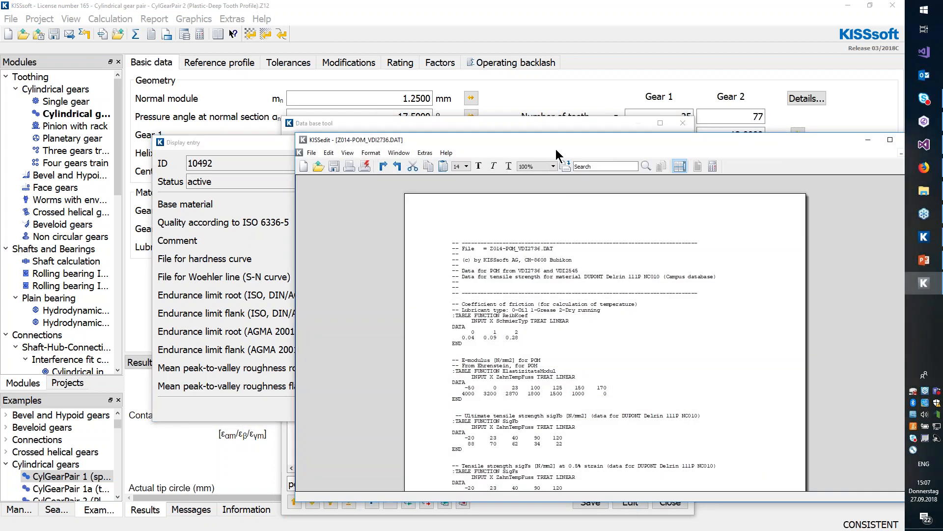
pyautogui.moveTo(556, 149); pyautogui.dragTo(455, 72)
pyautogui.click(418, 97)
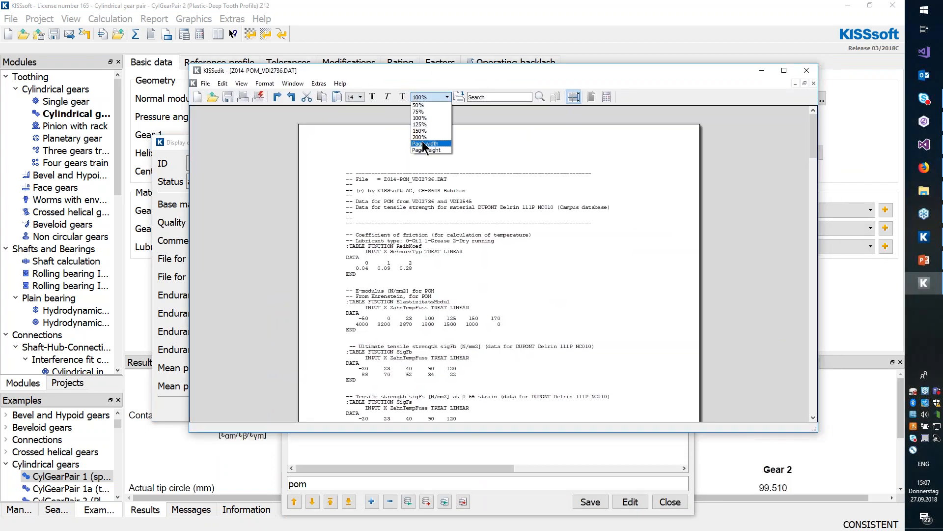
pyautogui.click(423, 140)
pyautogui.click(785, 71)
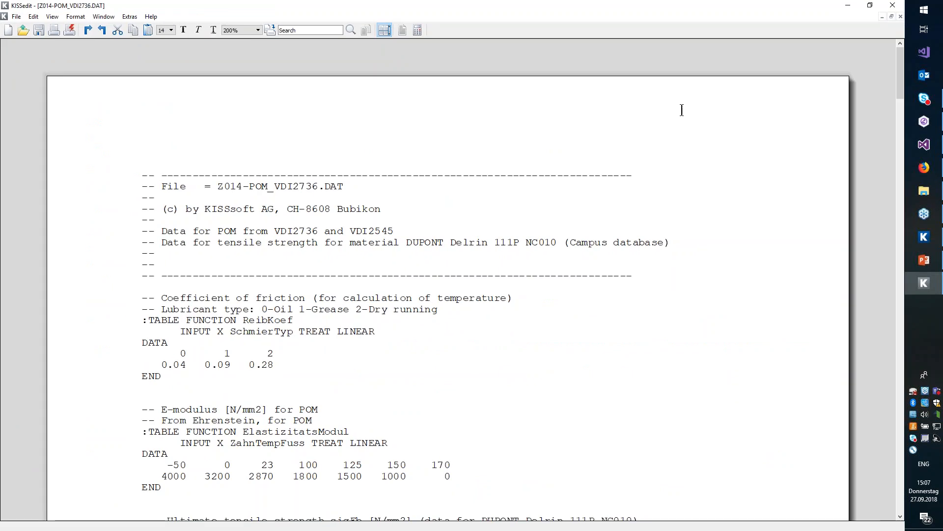
# Examine the friction coefficient, E-modulus and both tensile strength tables in the POM data file.
pyautogui.click(416, 331)
pyautogui.scroll(-5, 413, 319)
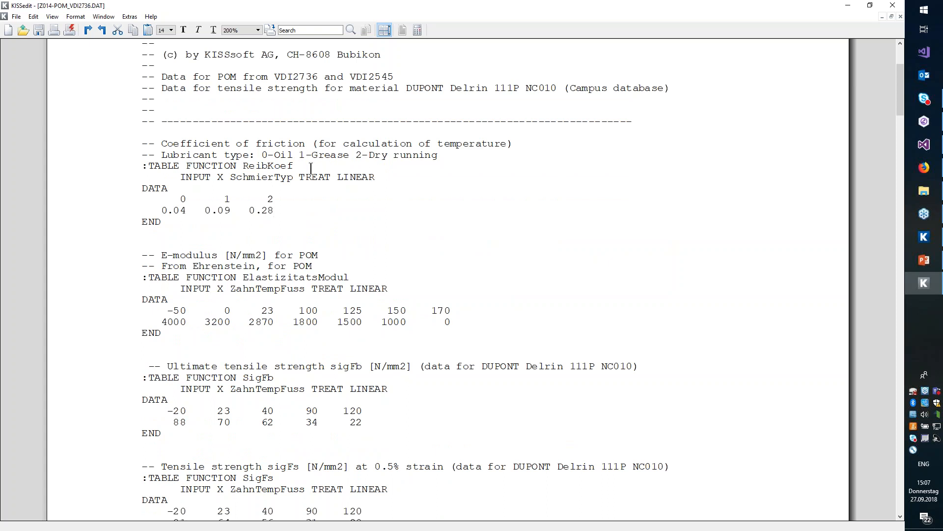
pyautogui.moveTo(301, 166); pyautogui.dragTo(268, 167)
pyautogui.click(304, 205)
pyautogui.scroll(-8, 376, 224)
pyautogui.scroll(3, 441, 175)
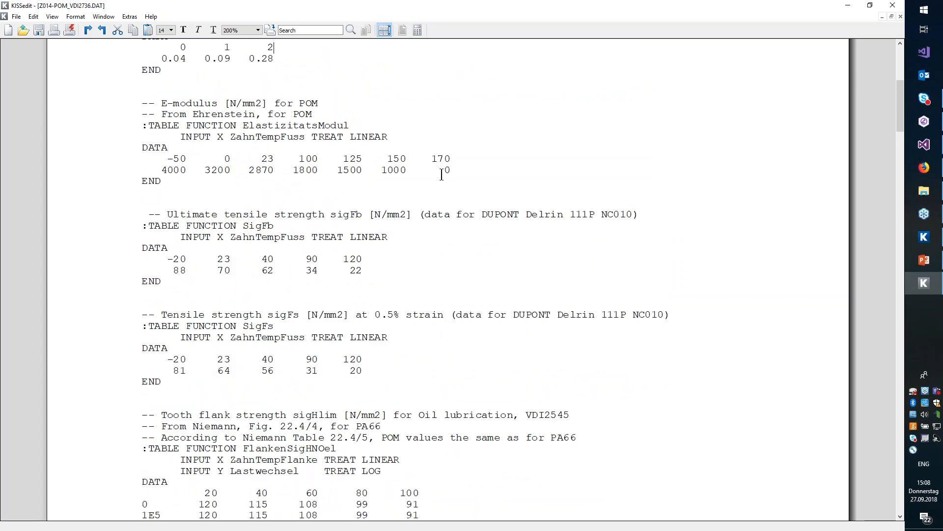
pyautogui.moveTo(450, 170); pyautogui.dragTo(96, 156)
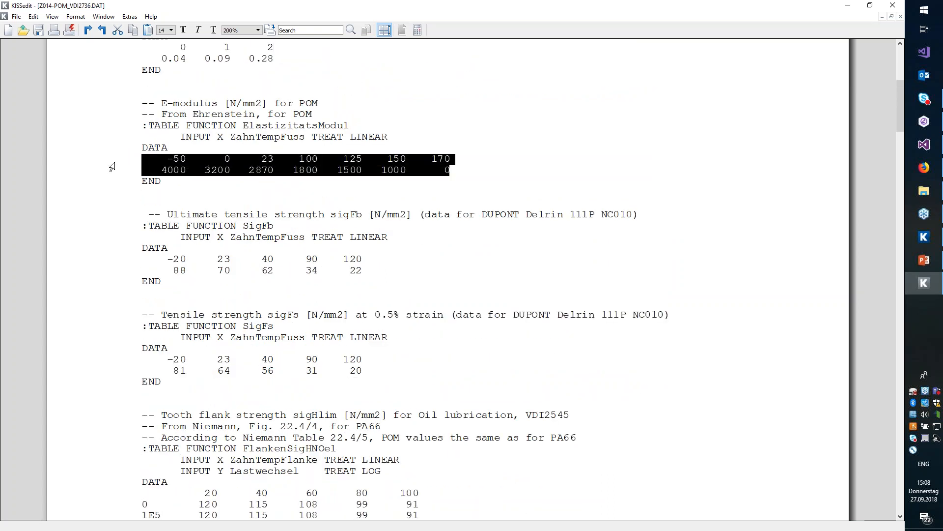
pyautogui.moveTo(364, 271); pyautogui.dragTo(65, 254)
pyautogui.moveTo(367, 371); pyautogui.dragTo(109, 354)
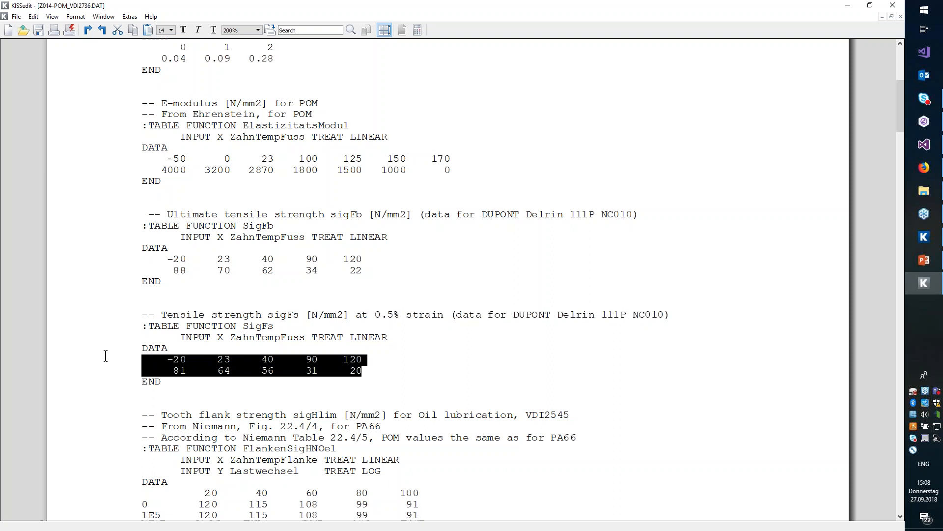
# Examine the tooth flank strength table for oil lubrication, including its temperature columns and load cycle rows.
pyautogui.scroll(-9, 329, 351)
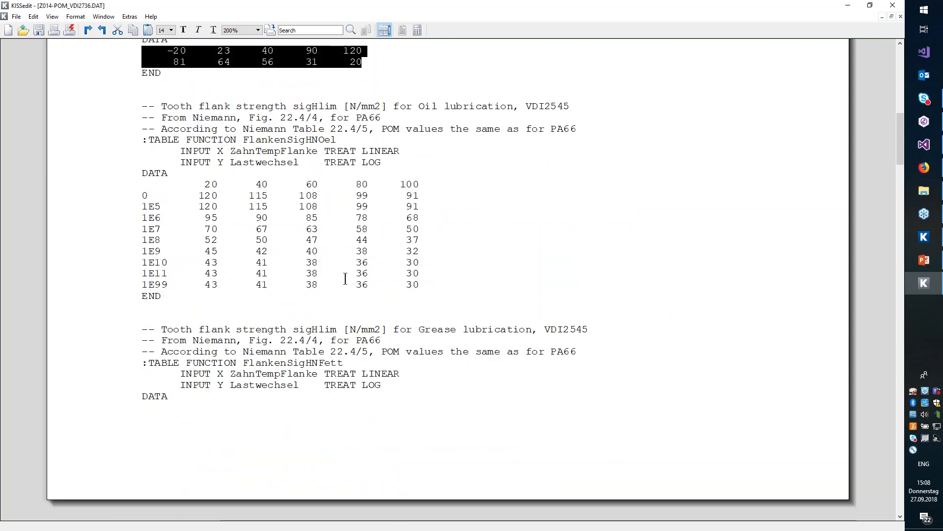
pyautogui.click(361, 281)
pyautogui.moveTo(143, 187); pyautogui.dragTo(212, 297)
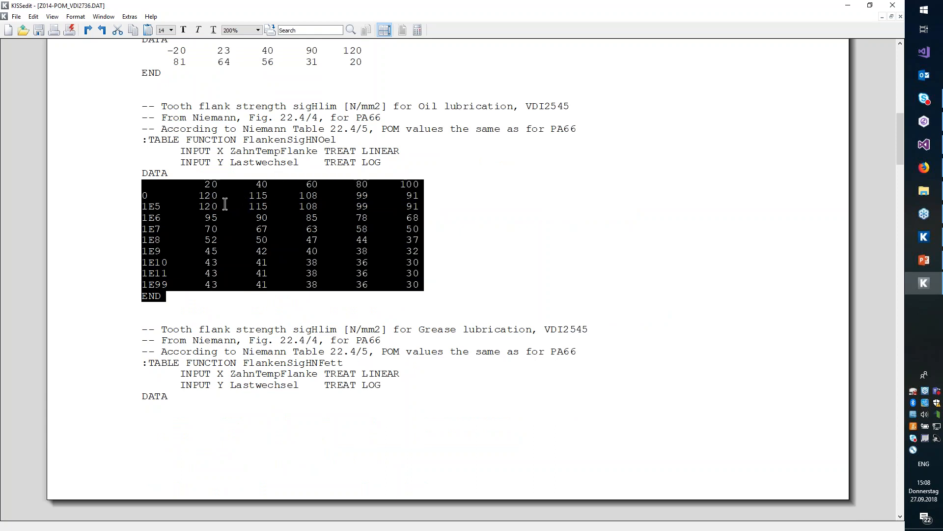
pyautogui.click(206, 184)
pyautogui.moveTo(195, 185); pyautogui.dragTo(422, 185)
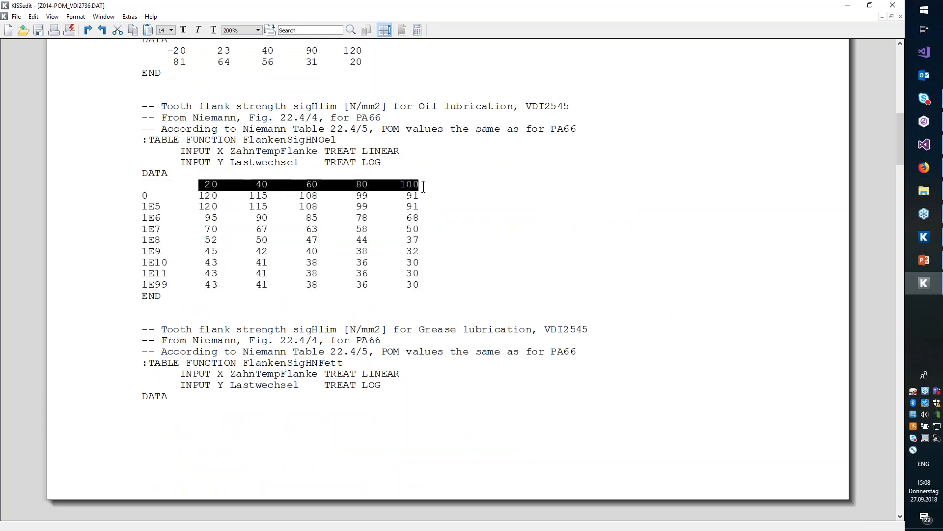
pyautogui.click(149, 218)
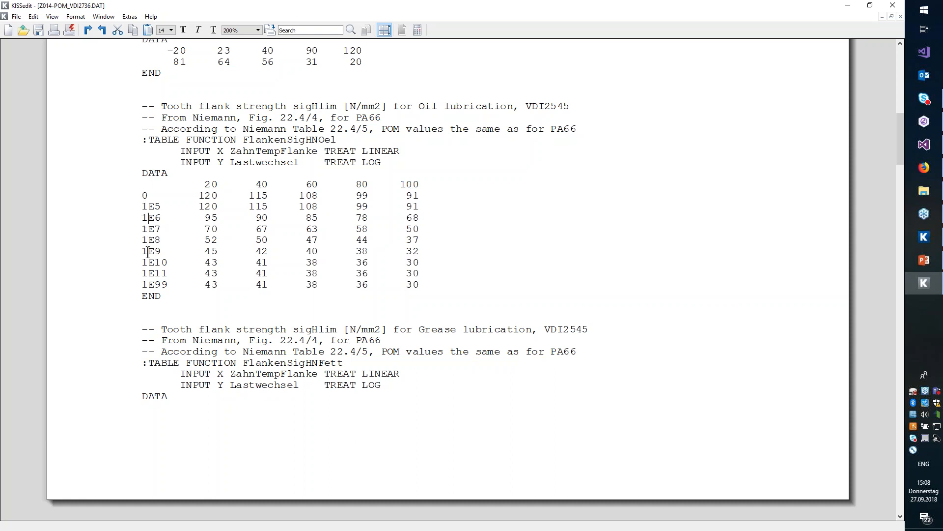
pyautogui.moveTo(200, 197); pyautogui.dragTo(259, 229)
pyautogui.moveTo(261, 229); pyautogui.dragTo(419, 282)
pyautogui.click(418, 283)
# Compare the tooth flank strength tables for oil lubrication, grease lubrication and dry running.
pyautogui.scroll(-7, 430, 265)
pyautogui.scroll(-3, 415, 111)
pyautogui.scroll(5, 415, 111)
pyautogui.moveTo(419, 179); pyautogui.dragTo(445, 181)
pyautogui.scroll(-13, 411, 267)
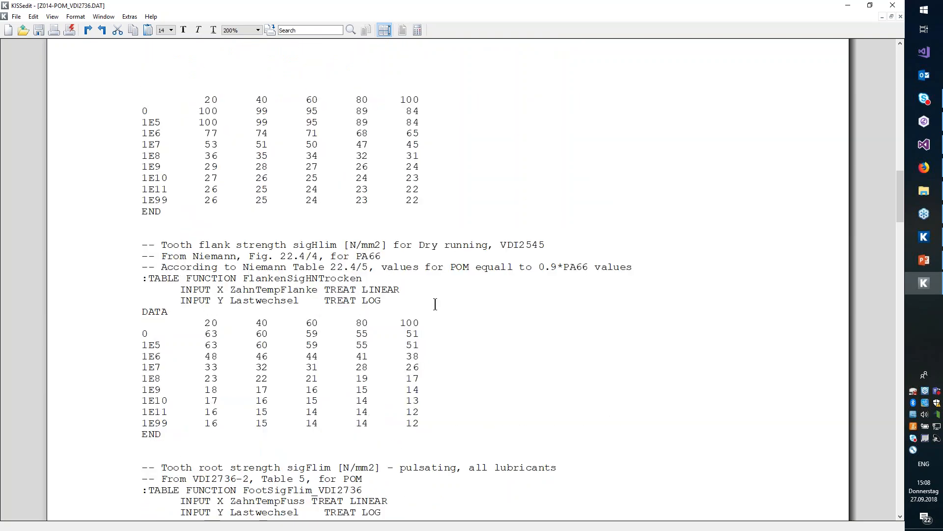
pyautogui.moveTo(419, 245); pyautogui.dragTo(439, 257)
pyautogui.click(449, 257)
pyautogui.scroll(13, 449, 282)
pyautogui.scroll(6, 447, 283)
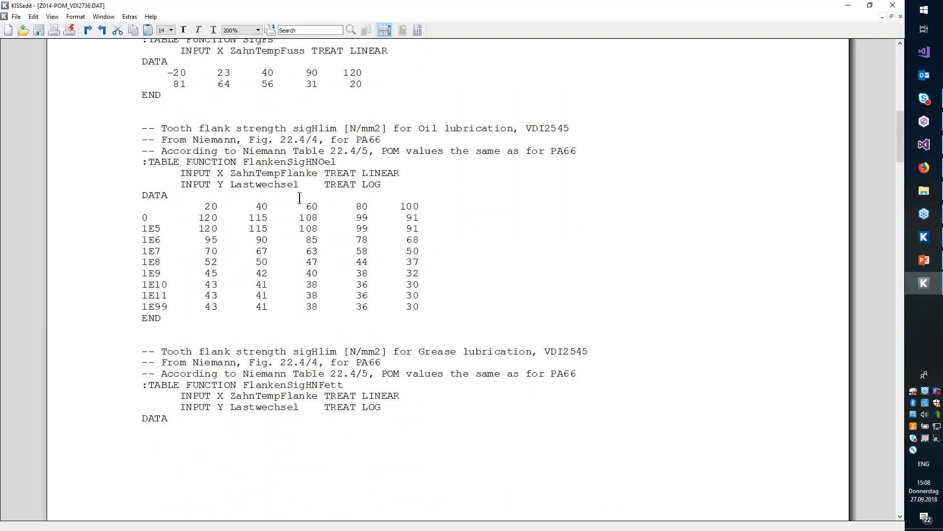
pyautogui.scroll(-6, 316, 250)
pyautogui.scroll(-13, 316, 250)
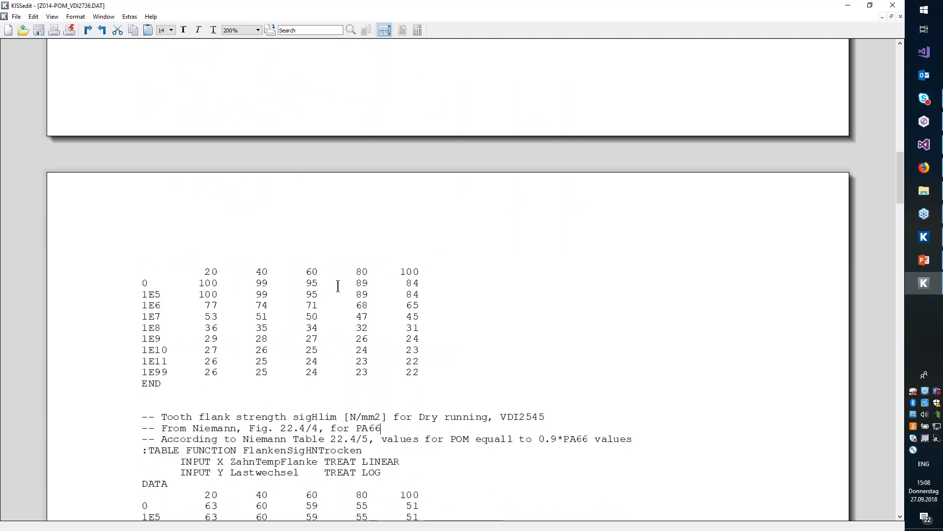
# Examine the pulsating tooth root strength table FootSigFlim_VDI2736 for all lubricants.
pyautogui.scroll(-2, 336, 334)
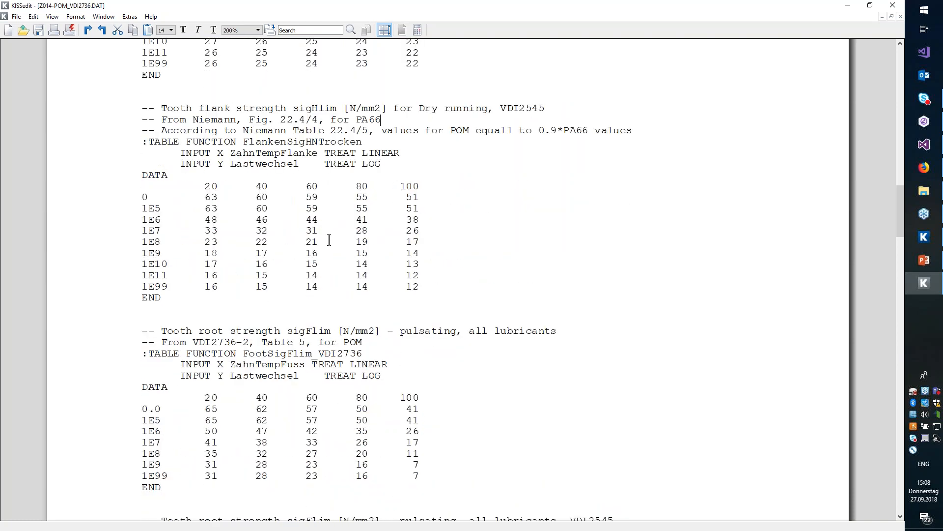
pyautogui.scroll(-5, 271, 244)
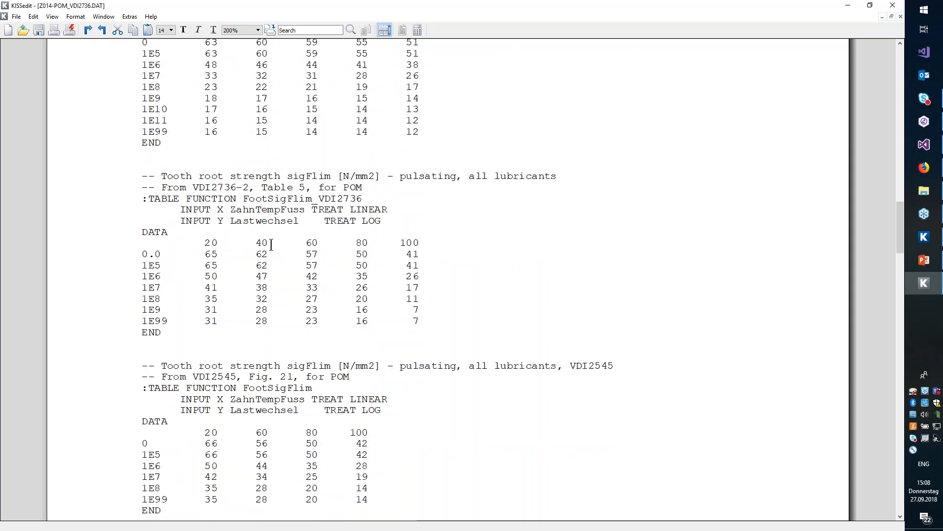
pyautogui.moveTo(142, 243); pyautogui.dragTo(301, 333)
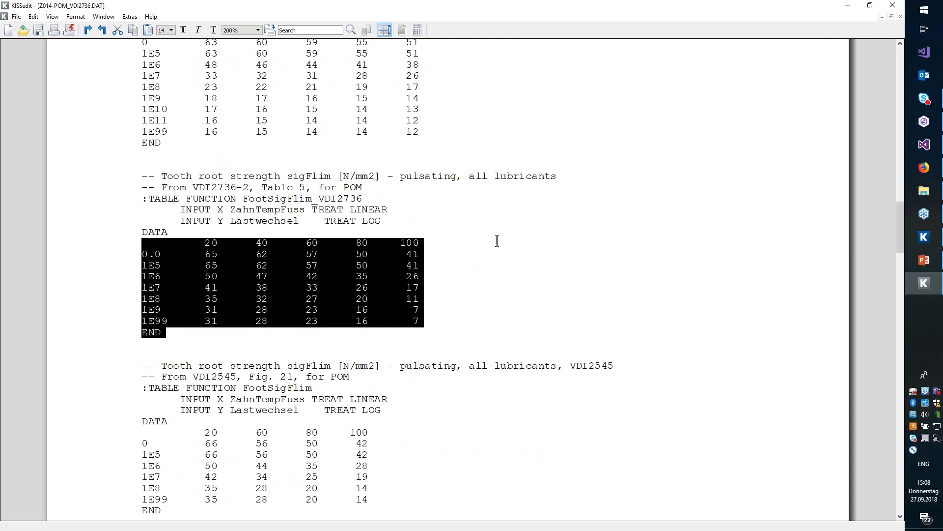
pyautogui.click(455, 247)
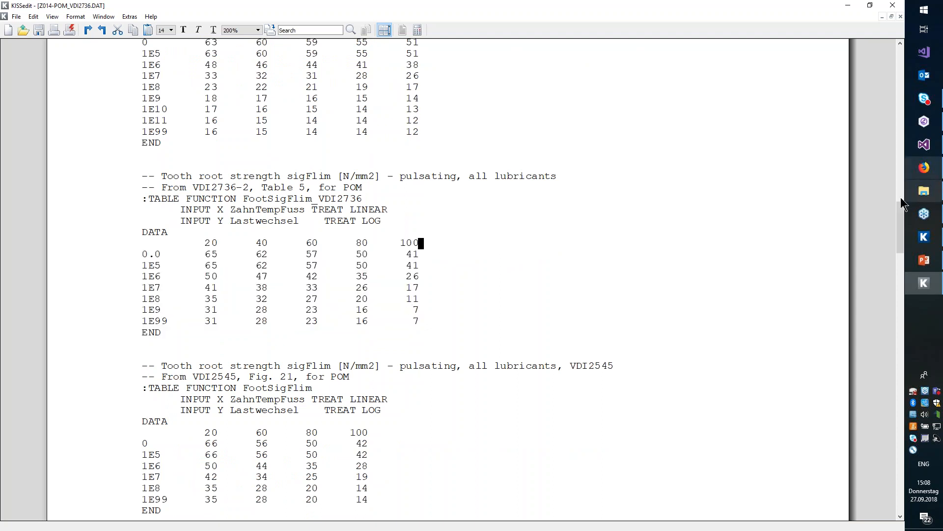
# Switch to the PowerPoint presentation and show slide 4 on S-N curves (Wöhler line).
pyautogui.click(925, 260)
pyautogui.click(57, 307)
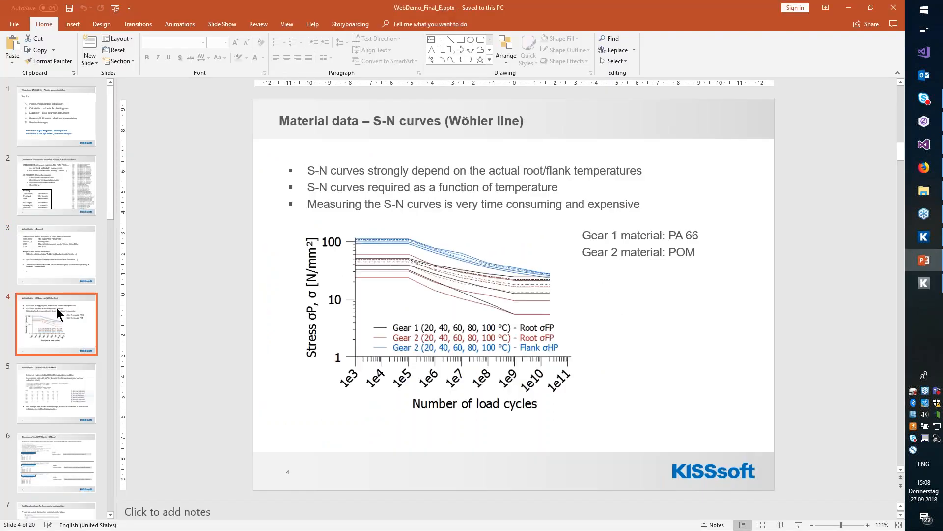
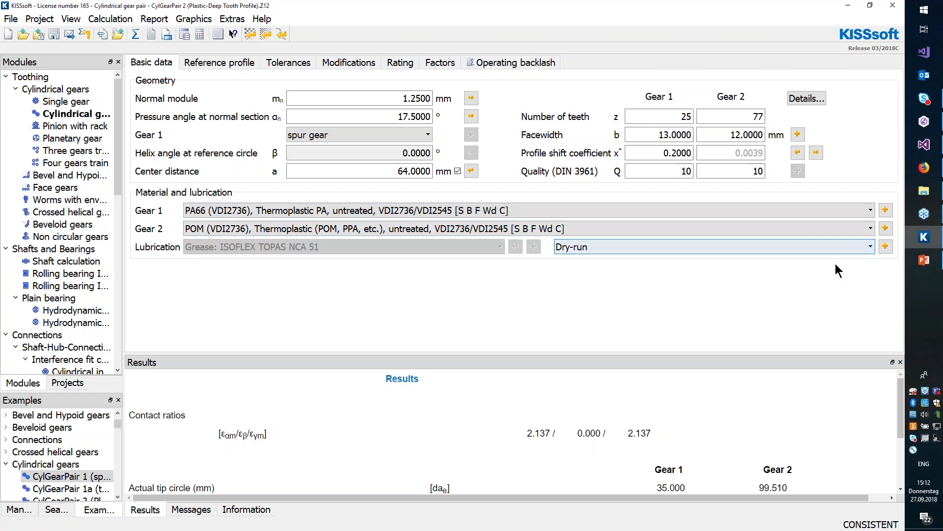
# Open the dry-run temperature definition and examine the root and flank temperature inputs and the option to calculate them.
pyautogui.click(885, 247)
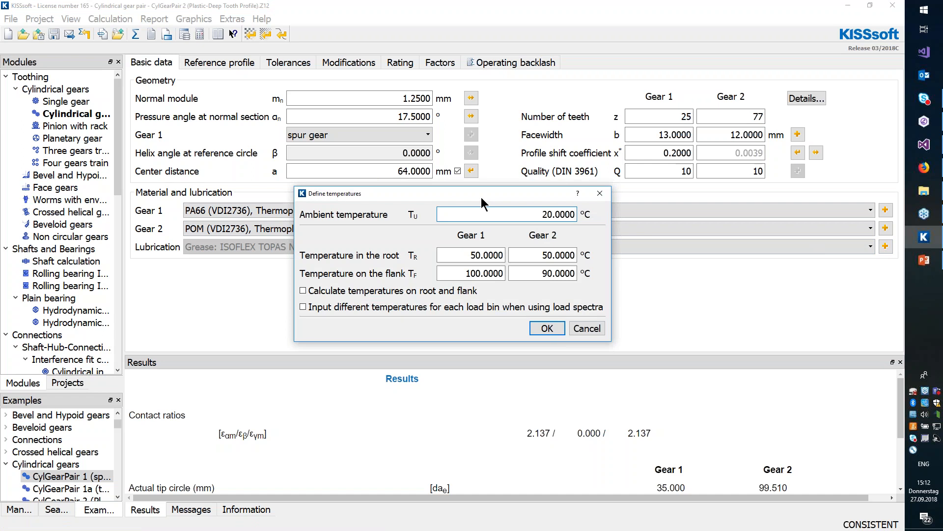
pyautogui.click(471, 255)
pyautogui.click(526, 259)
pyautogui.doubleClick(457, 271)
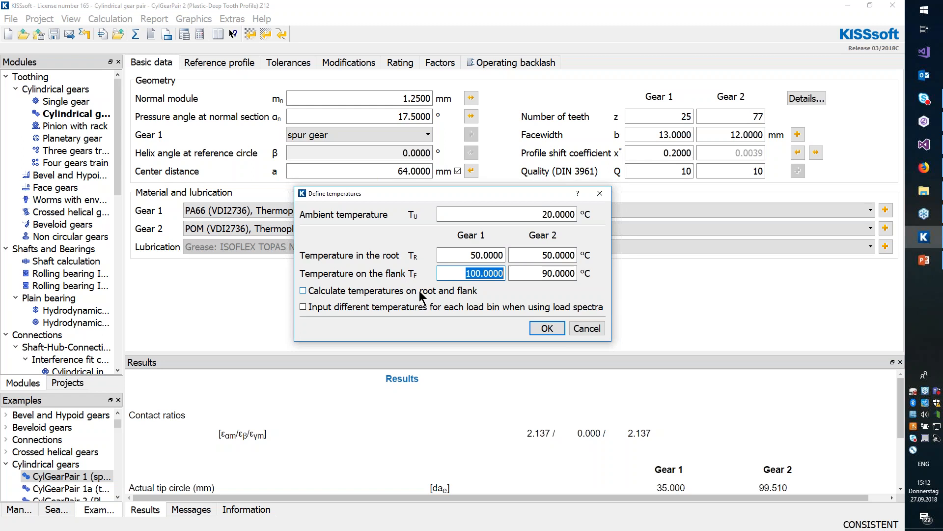
pyautogui.click(464, 272)
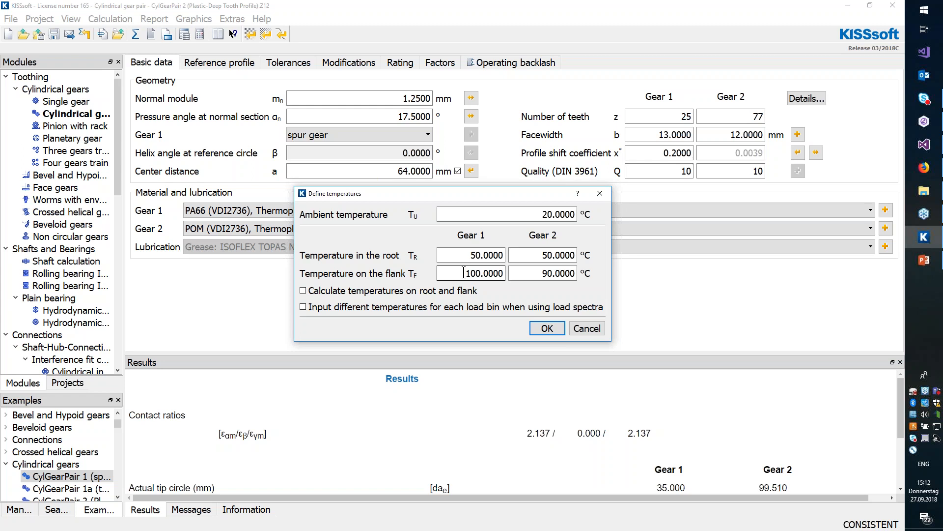
pyautogui.click(320, 291)
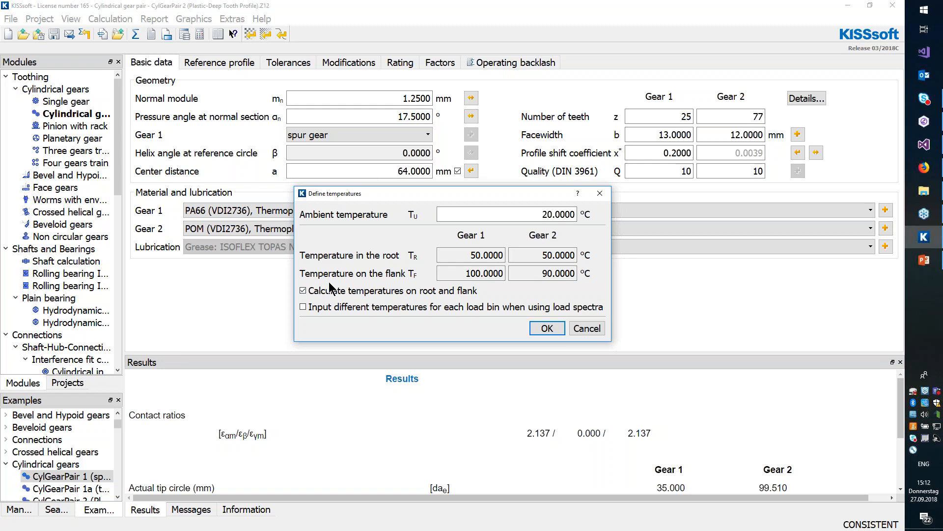
pyautogui.click(353, 293)
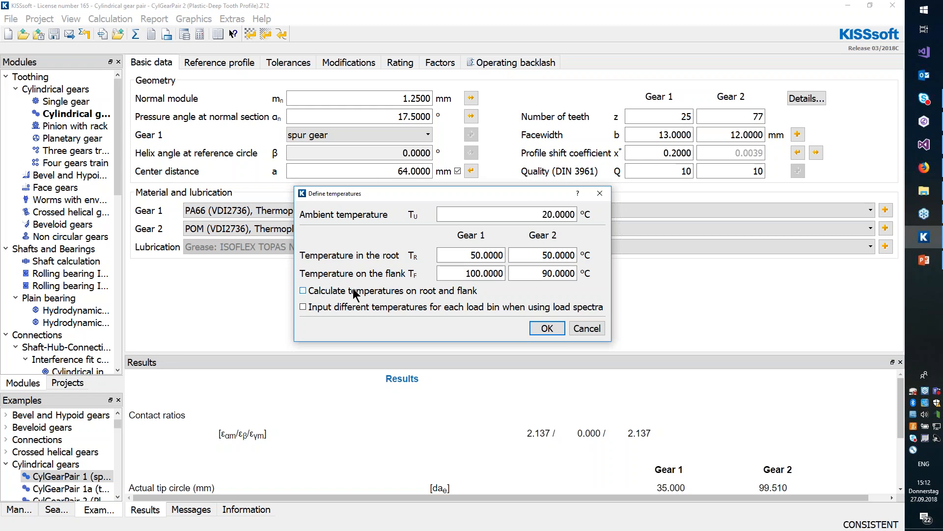
pyautogui.click(452, 255)
pyautogui.press('Tab')
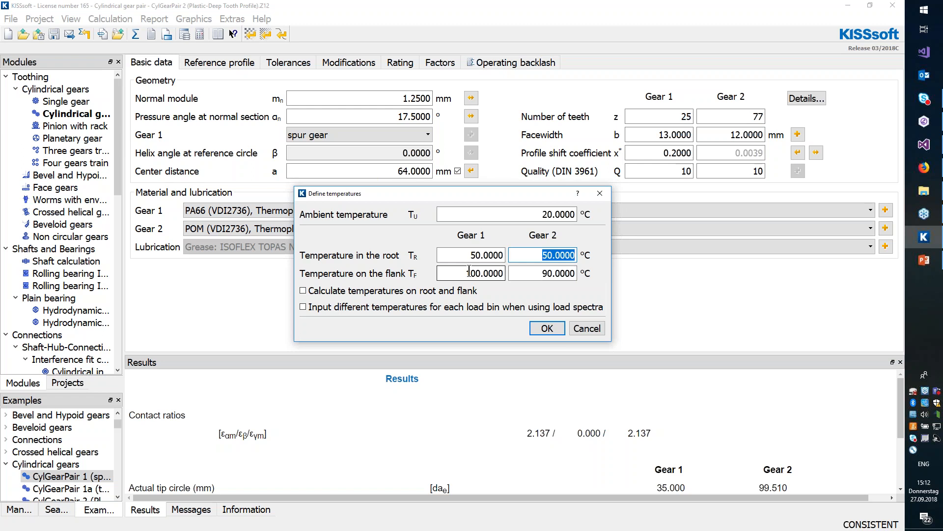
# Set the root and flank temperatures of both gears to 50 °C, without automatic temperature calculation, and accept the definition.
pyautogui.click(479, 255)
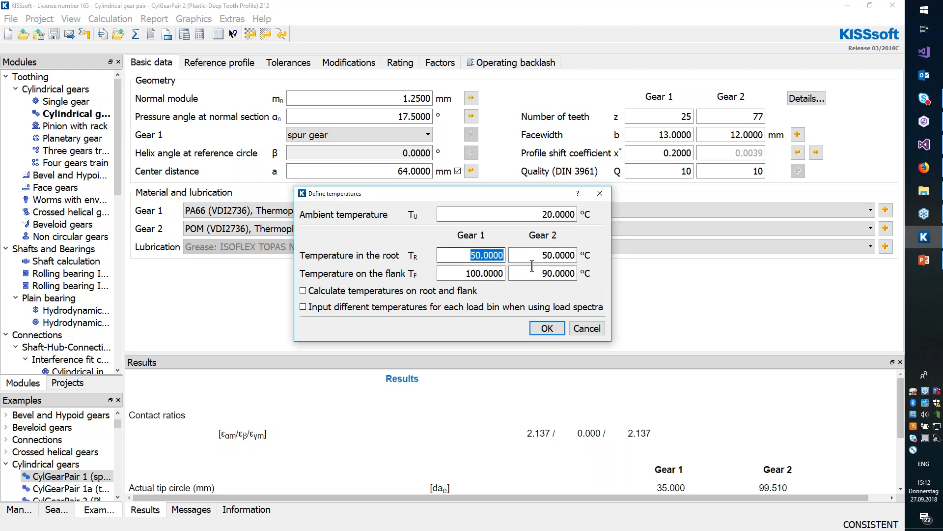
pyautogui.write('50')
pyautogui.press('Tab')
pyautogui.write('50')
pyautogui.click(547, 274)
pyautogui.write('50')
pyautogui.click(453, 274)
pyautogui.write('50')
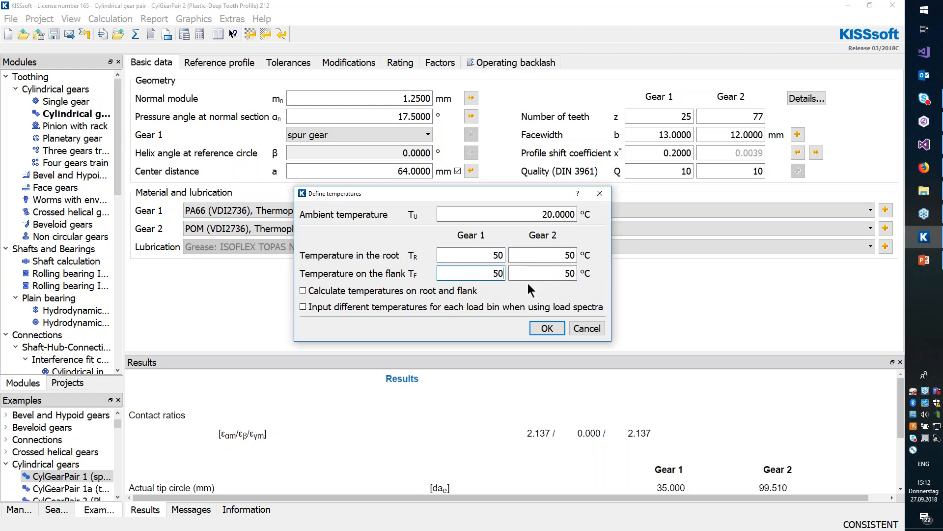
pyautogui.click(344, 295)
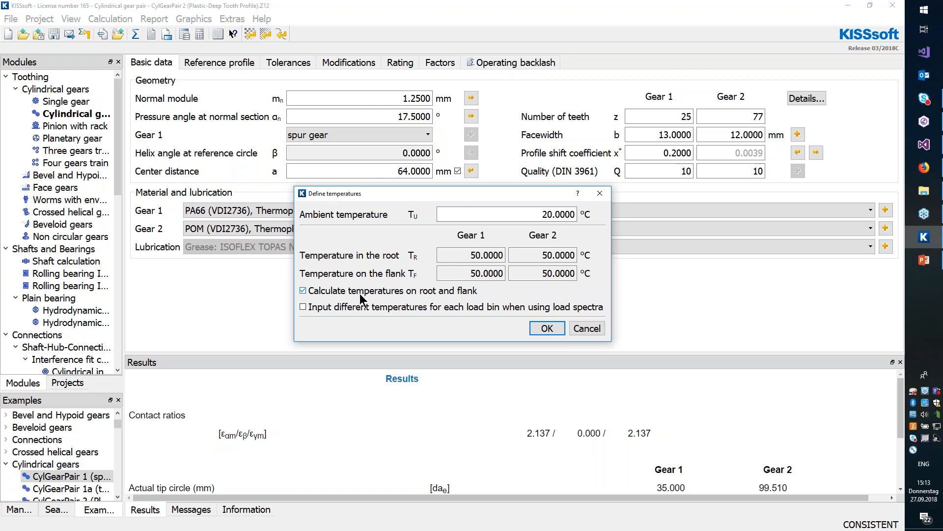
pyautogui.click(363, 297)
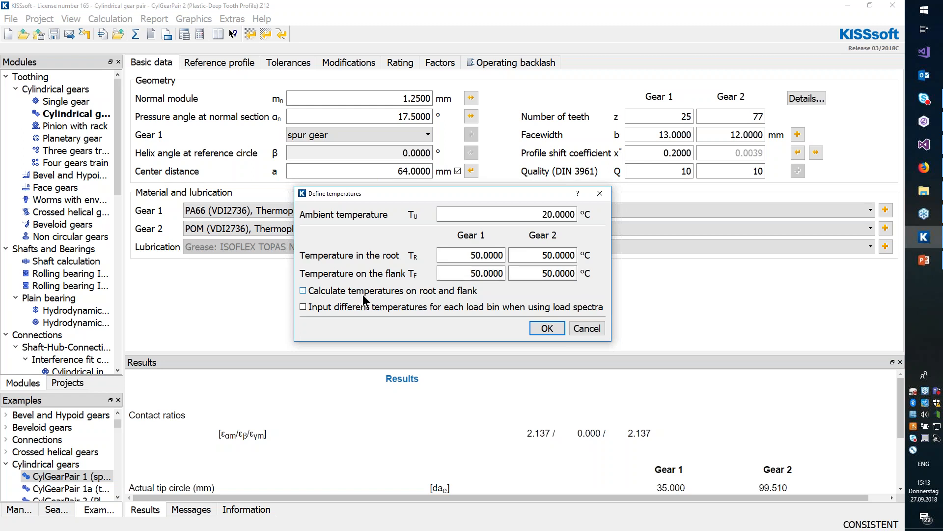
pyautogui.moveTo(470, 255); pyautogui.dragTo(604, 260)
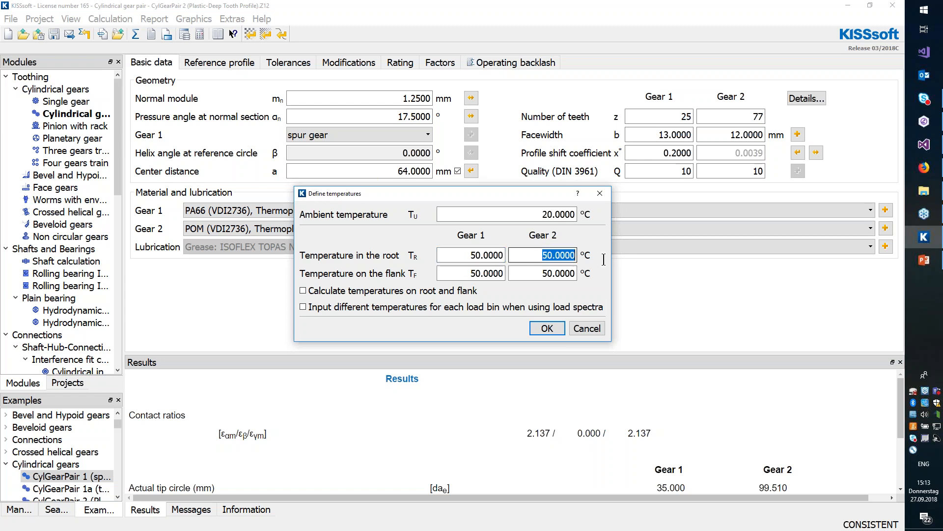
pyautogui.click(559, 327)
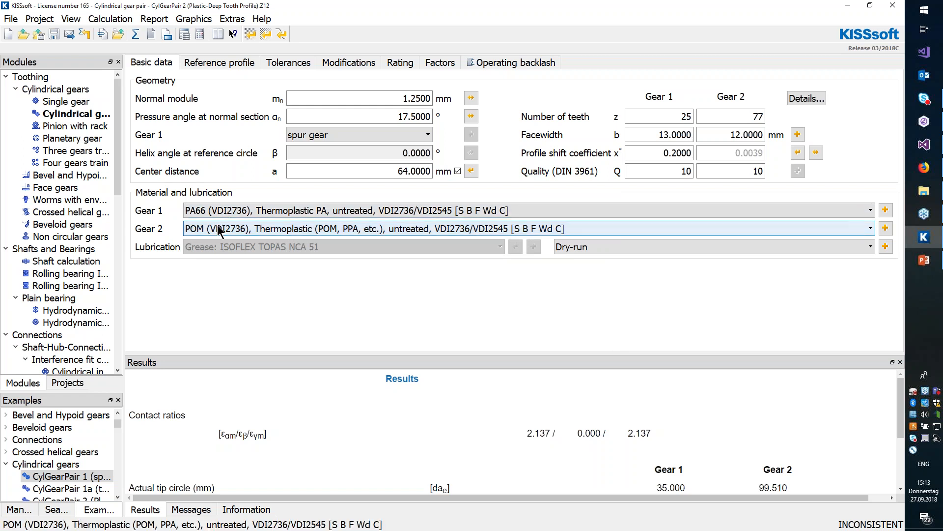
# Set the rating's calculation method to Plastic according to VDI 2545:1981-modified (YF Method B).
pyautogui.click(401, 63)
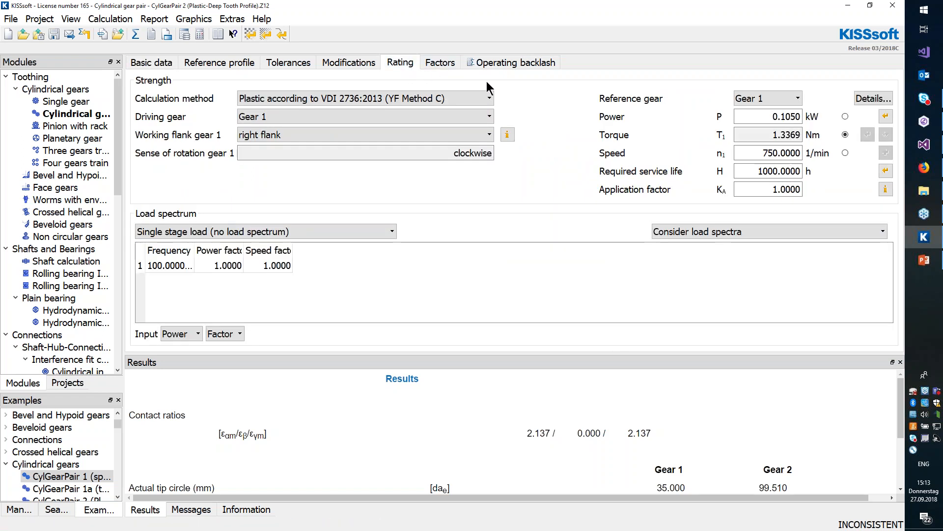
pyautogui.click(455, 98)
pyautogui.scroll(-1, 440, 154)
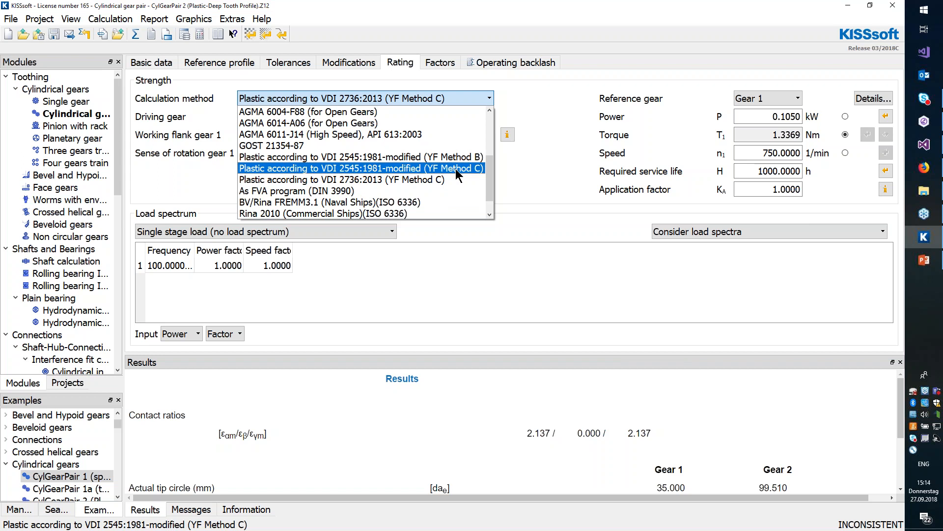
pyautogui.scroll(3, 455, 169)
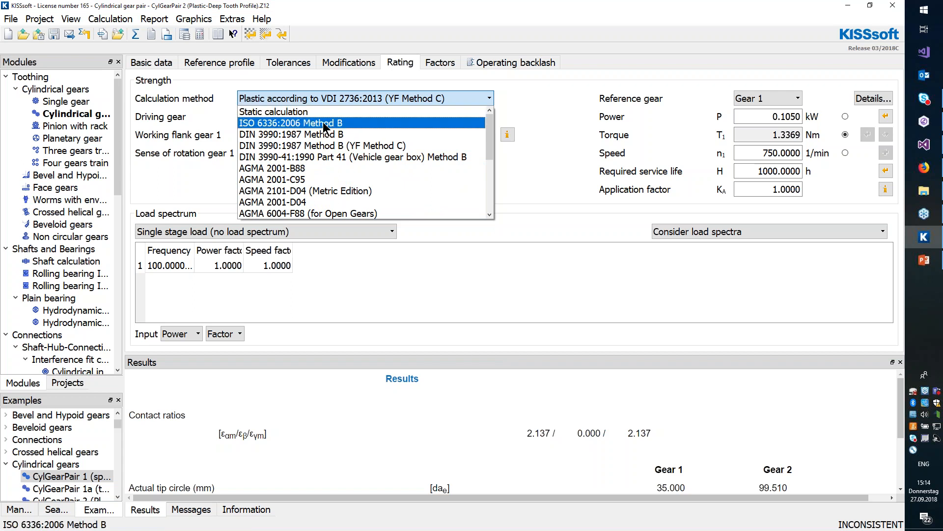
pyautogui.scroll(-3, 369, 174)
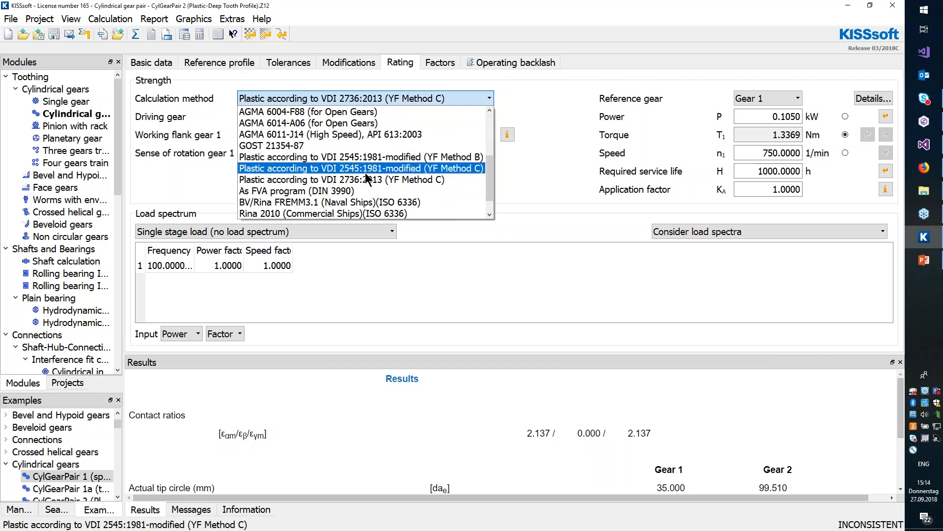
pyautogui.click(369, 158)
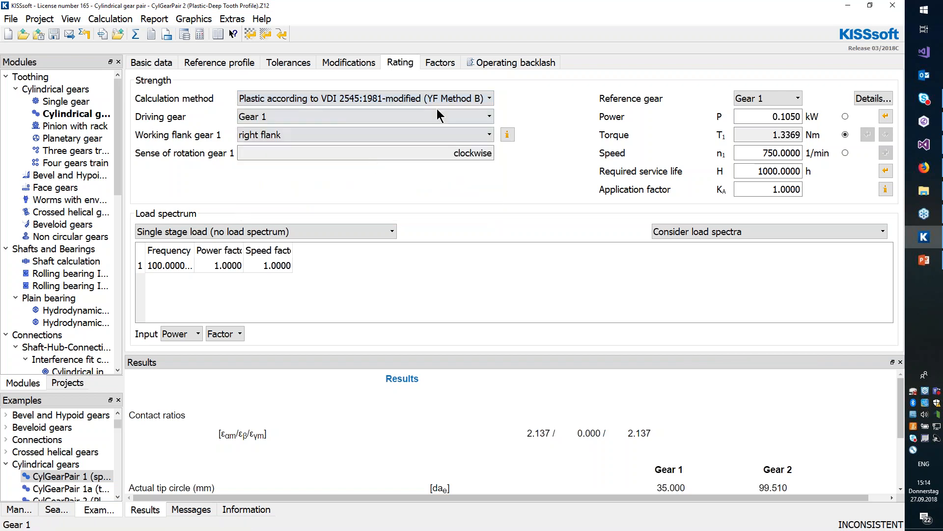
# Run the gear pair calculation, accept the warnings and enlarge the results area to highlight the root and flank safeties.
pyautogui.click(135, 35)
pyautogui.click(550, 294)
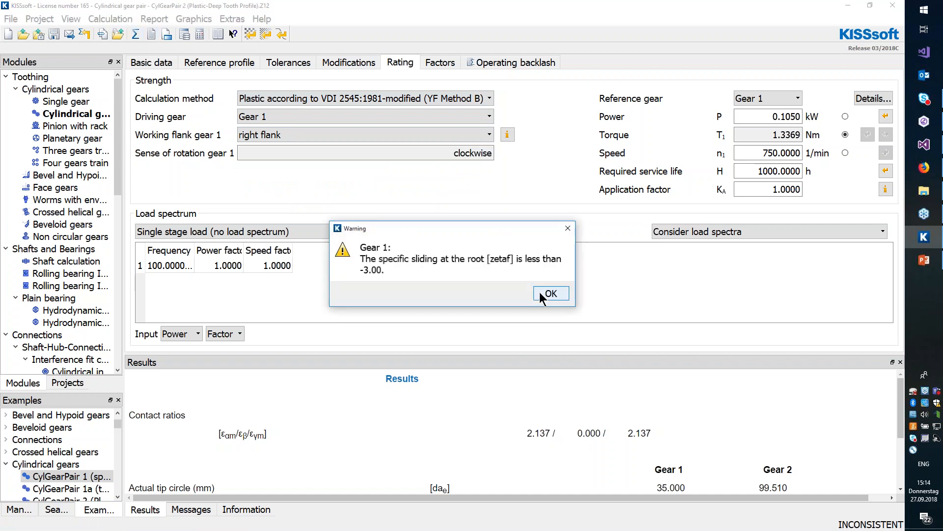
pyautogui.click(549, 294)
pyautogui.moveTo(552, 355); pyautogui.dragTo(558, 287)
pyautogui.scroll(-1, 529, 408)
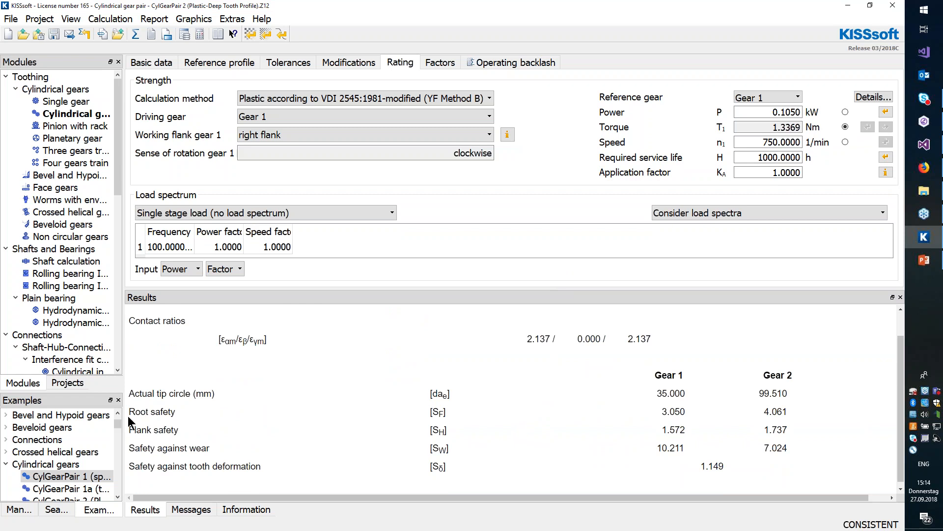
pyautogui.moveTo(130, 411); pyautogui.dragTo(802, 431)
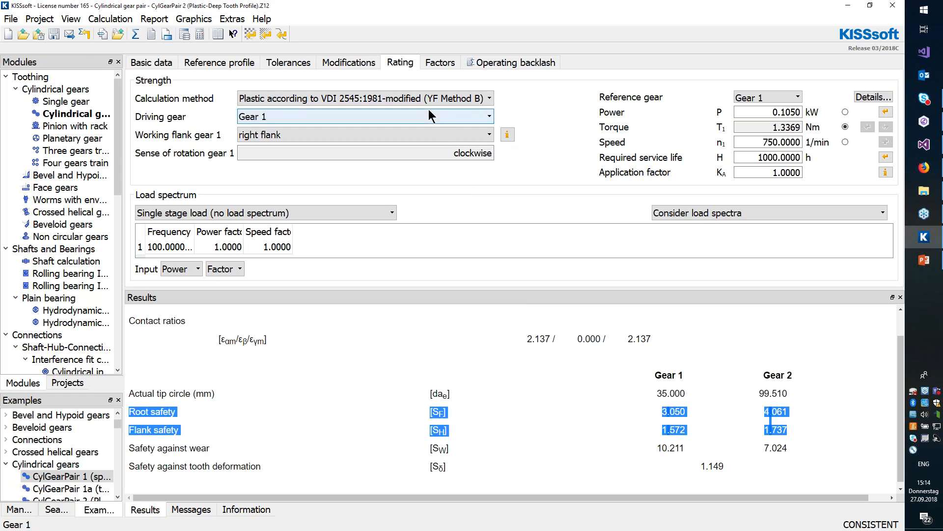
pyautogui.click(180, 24)
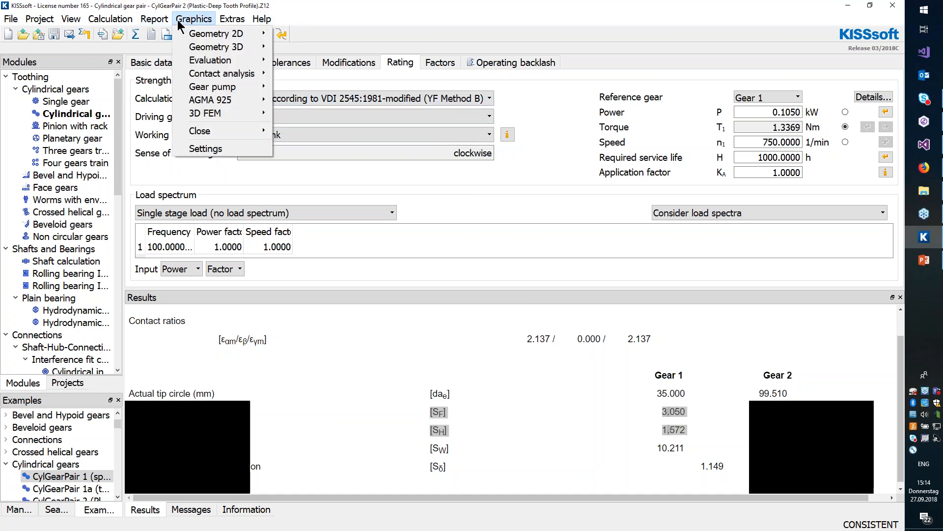
pyautogui.click(208, 148)
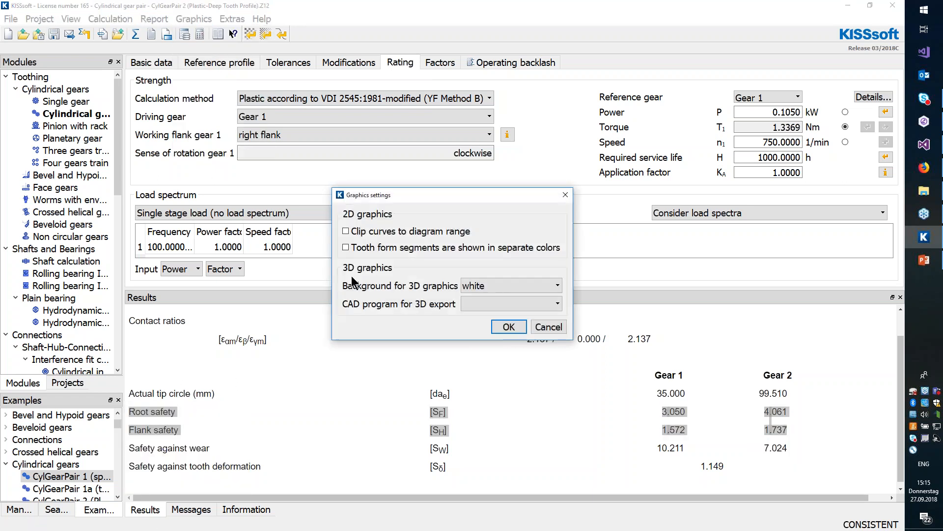
pyautogui.click(549, 327)
# Check the Compare report mode in the report settings and the external editor option in the program settings.
pyautogui.click(153, 18)
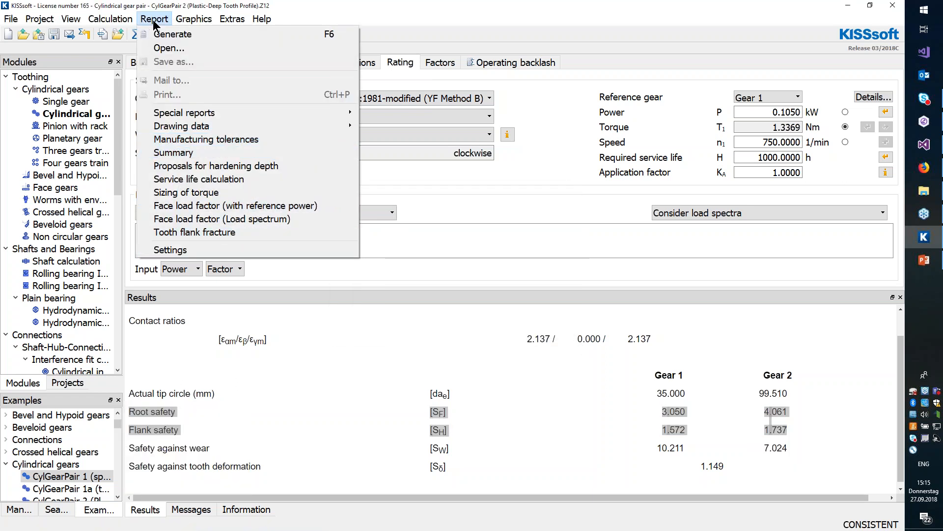
pyautogui.click(205, 248)
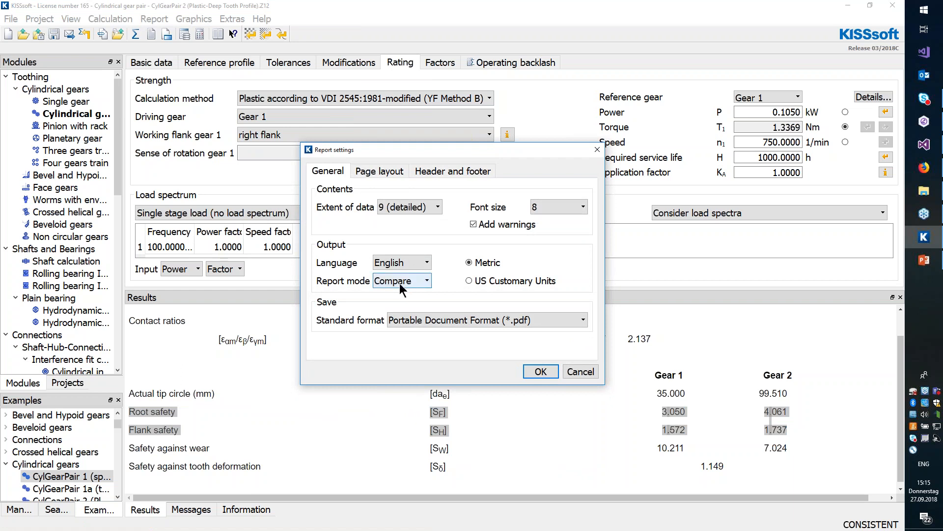
pyautogui.click(541, 372)
pyautogui.click(232, 19)
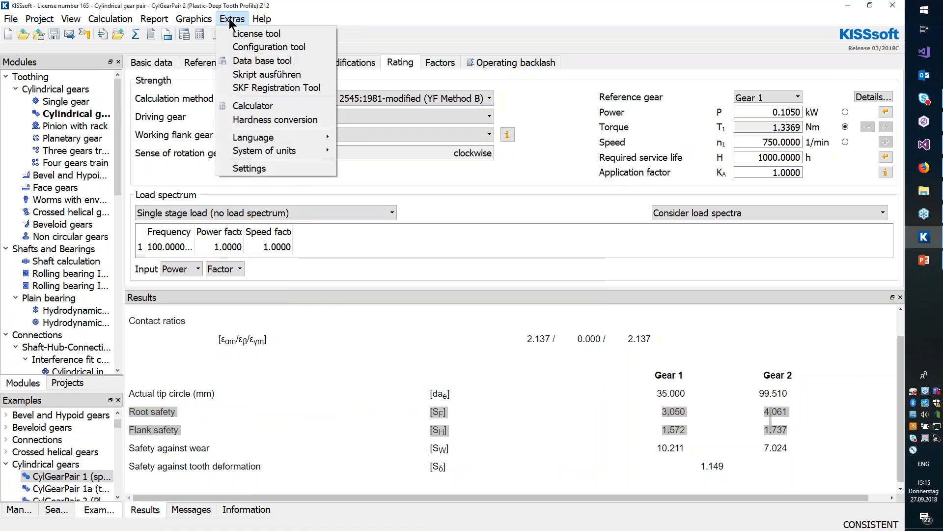
pyautogui.click(278, 167)
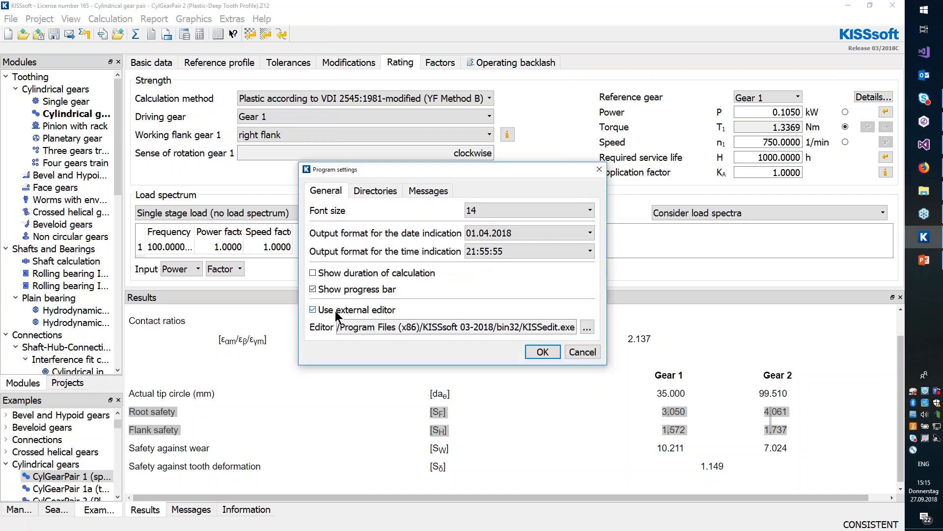
pyautogui.click(542, 352)
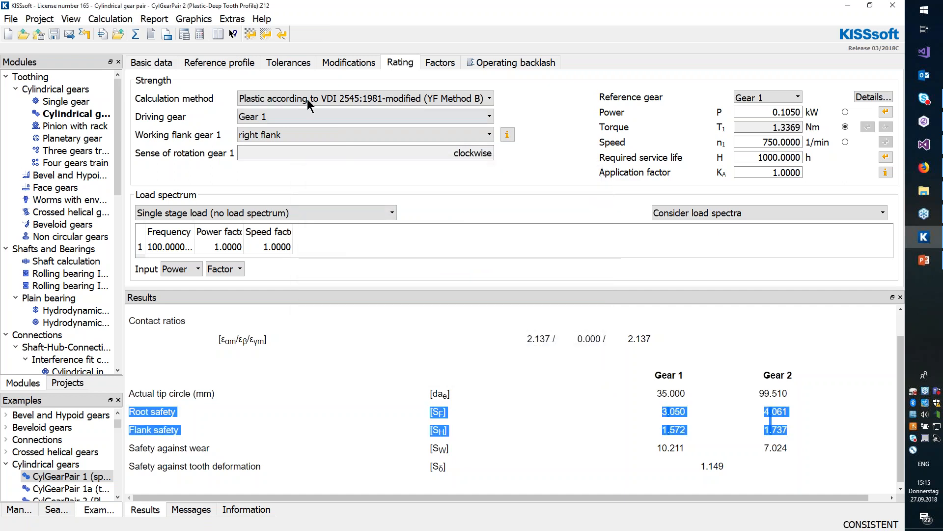
# Generate the calculation report for YF Method B and review the calculation method stated in it.
pyautogui.click(152, 35)
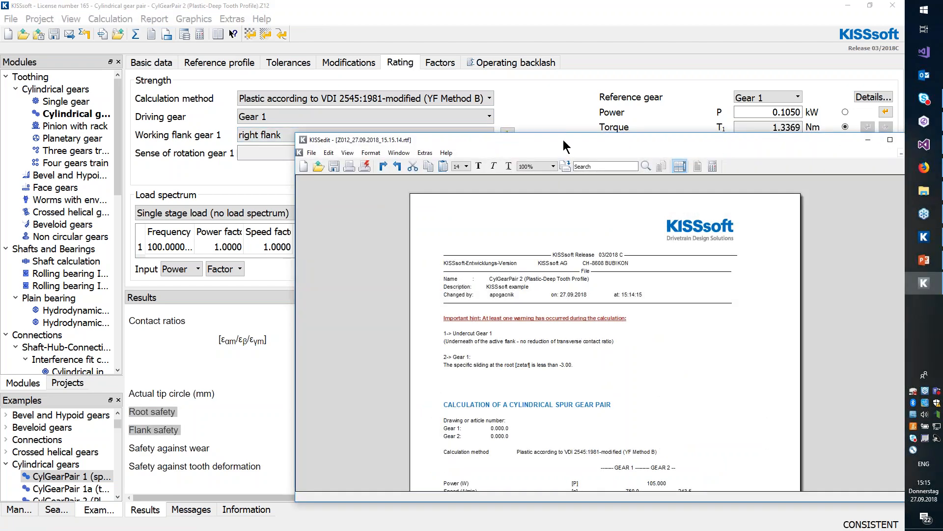
pyautogui.moveTo(564, 145); pyautogui.dragTo(466, 84)
pyautogui.scroll(-3, 539, 354)
pyautogui.moveTo(564, 274); pyautogui.dragTo(344, 271)
pyautogui.click(531, 272)
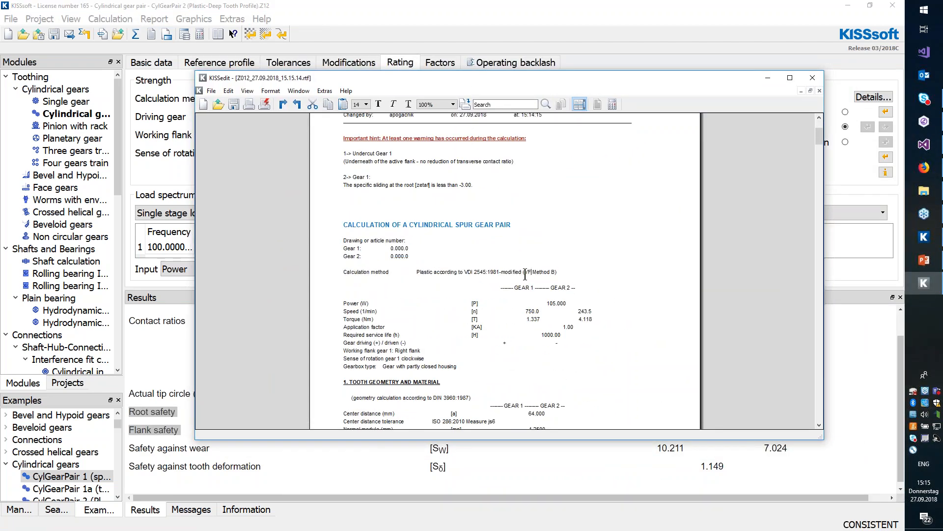
# Change the calculation method to Plastic according to VDI 2545:1981-modified (YF Method C) and recalculate, accepting the warnings.
pyautogui.click(337, 36)
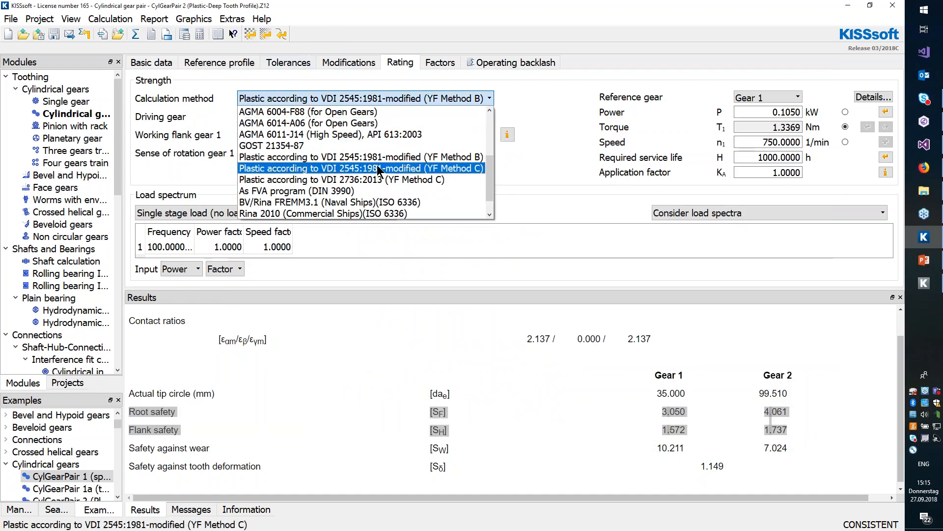
pyautogui.click(378, 167)
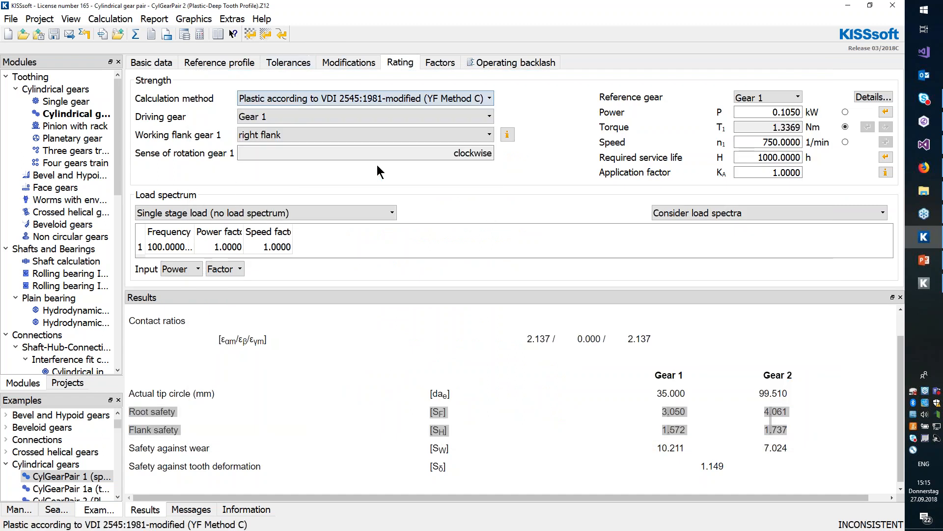
pyautogui.click(134, 35)
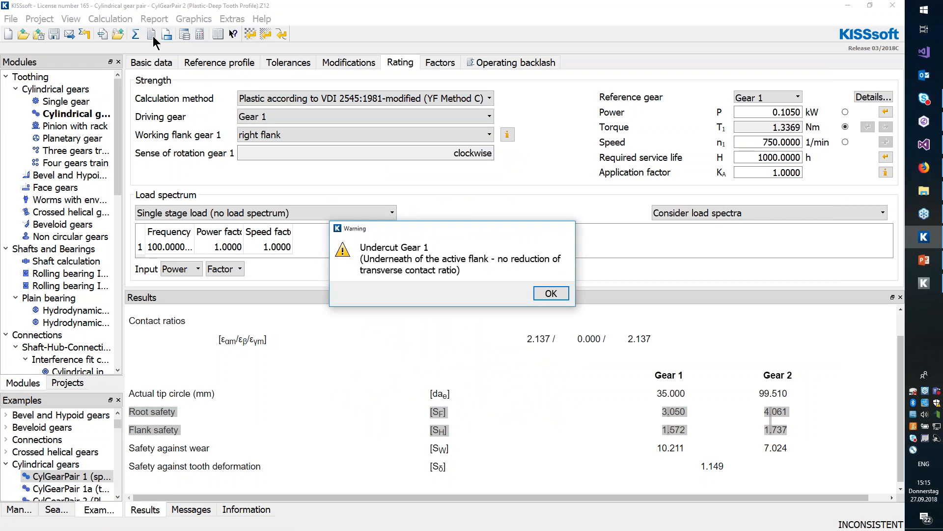
pyautogui.press('Return')
pyautogui.press('Return')
# Generate the YF Method C report and arrange it side by side with the Method B report in a maximized KISSedit window.
pyautogui.click(153, 37)
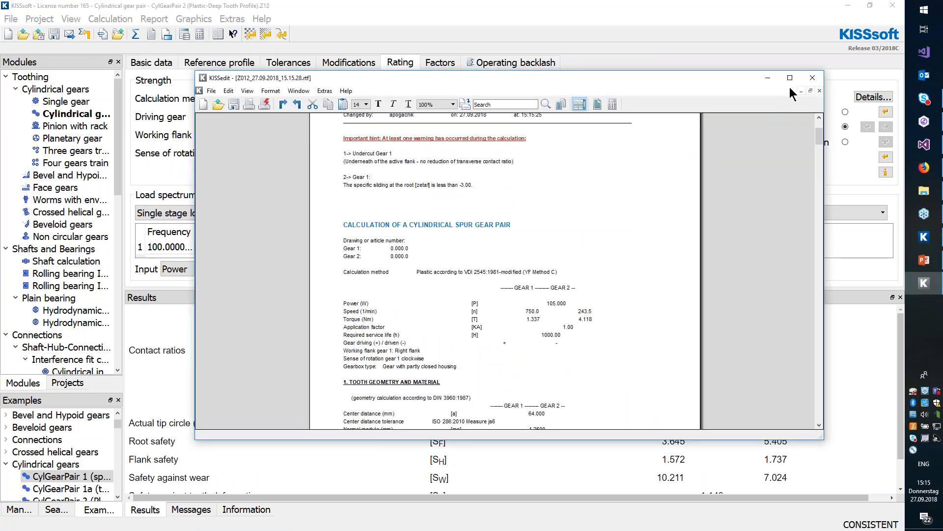
pyautogui.click(790, 78)
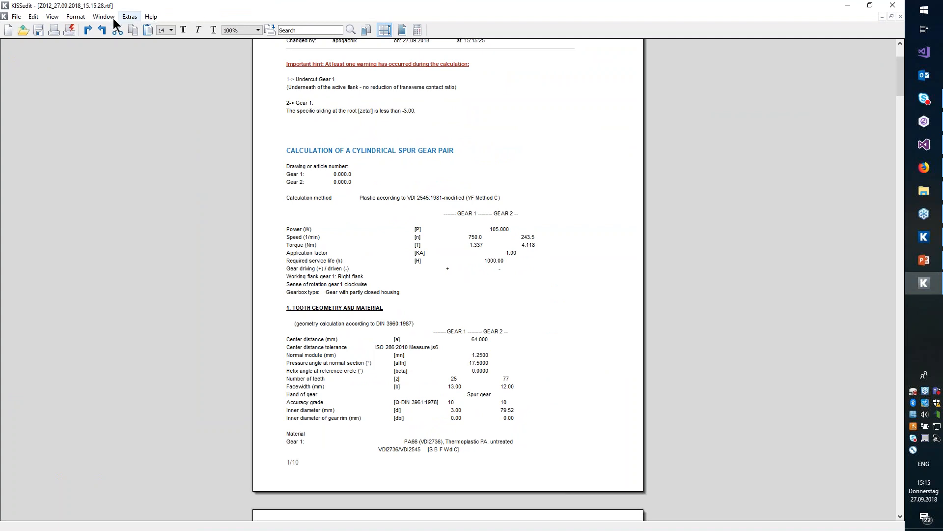
pyautogui.click(104, 16)
pyautogui.click(117, 39)
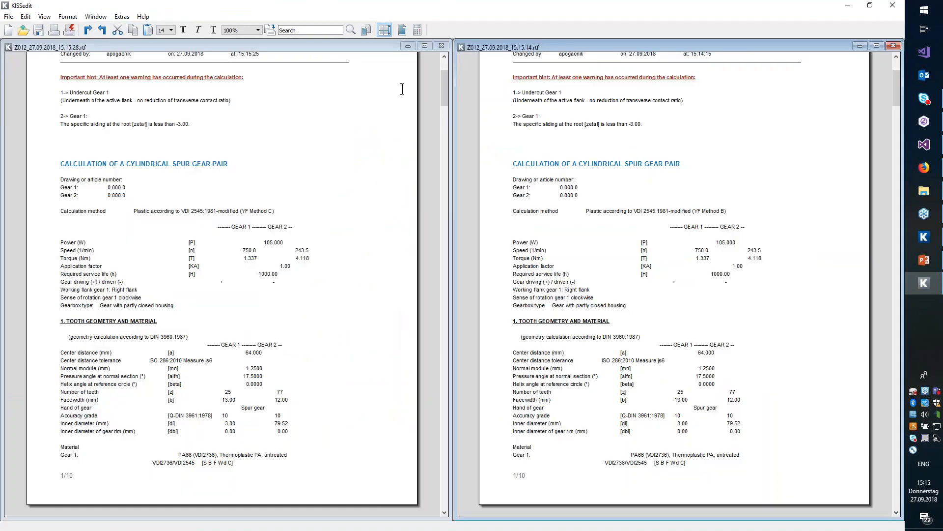
# Highlight the rows with differing results in both reports and set the report zoom to 150%.
pyautogui.click(367, 31)
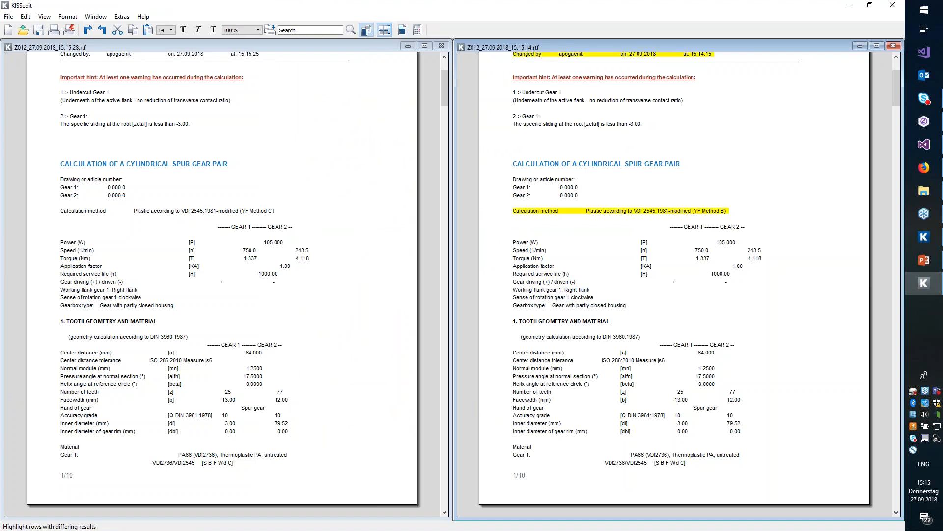
pyautogui.click(251, 45)
pyautogui.click(249, 31)
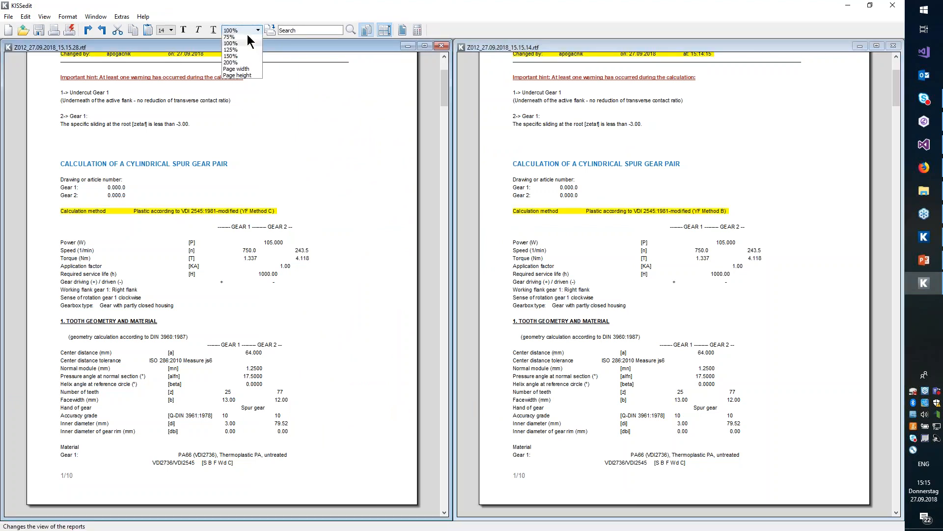
pyautogui.click(252, 63)
pyautogui.click(246, 31)
pyautogui.click(244, 55)
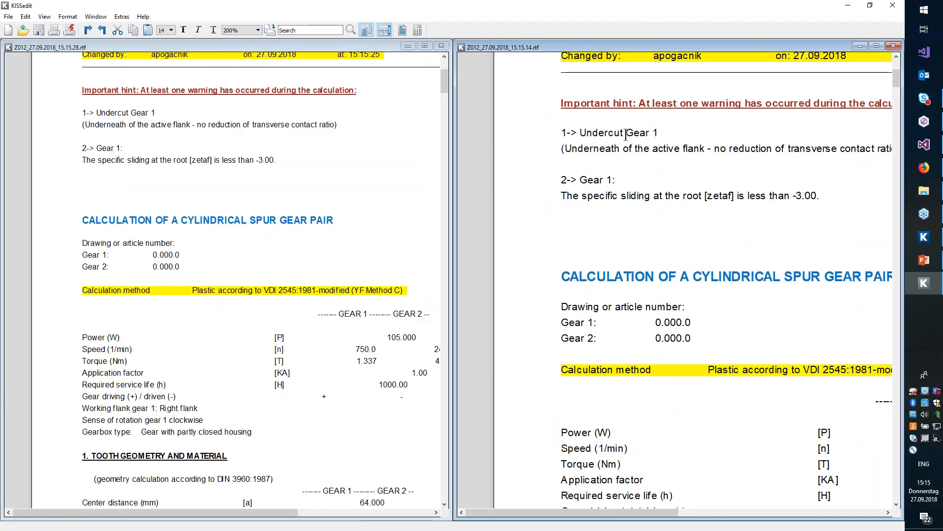
pyautogui.click(244, 31)
pyautogui.click(248, 62)
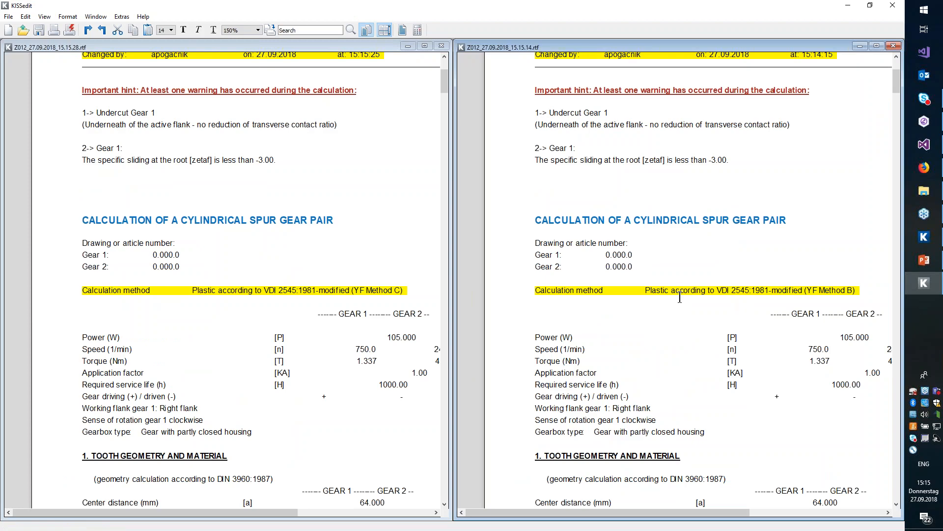
# Read through both reports in parallel down to the highlighted differences in the Tooth root strength section.
pyautogui.click(676, 293)
pyautogui.scroll(-8, 677, 293)
pyautogui.scroll(4, 680, 286)
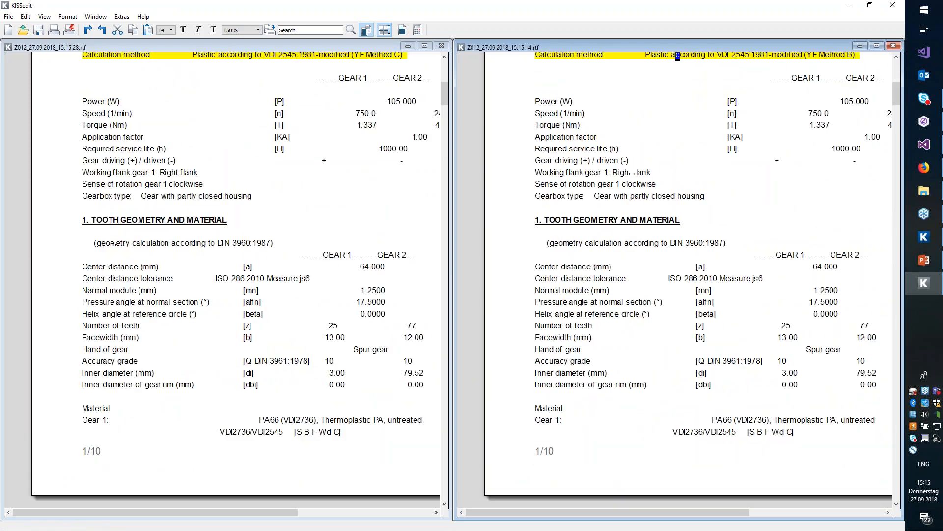
pyautogui.scroll(-15, 539, 407)
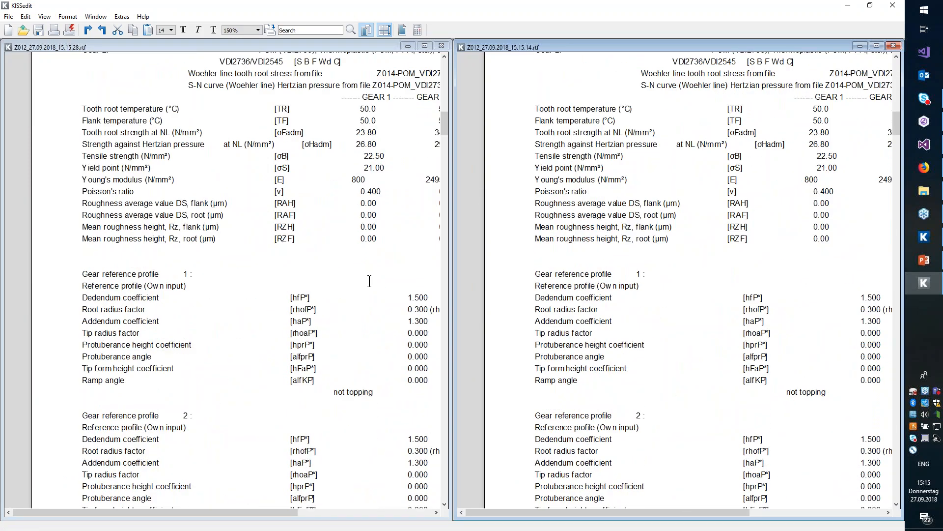
pyautogui.scroll(-15, 365, 276)
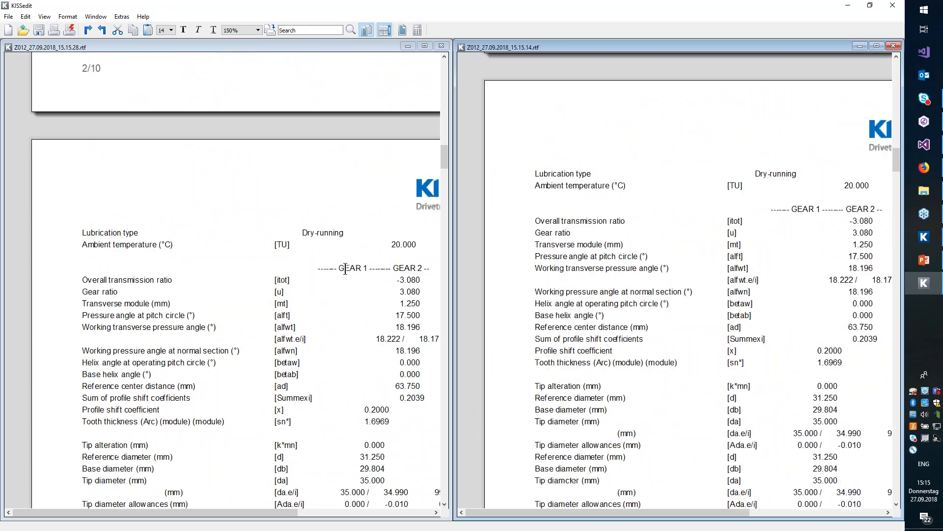
pyautogui.scroll(-15, 345, 268)
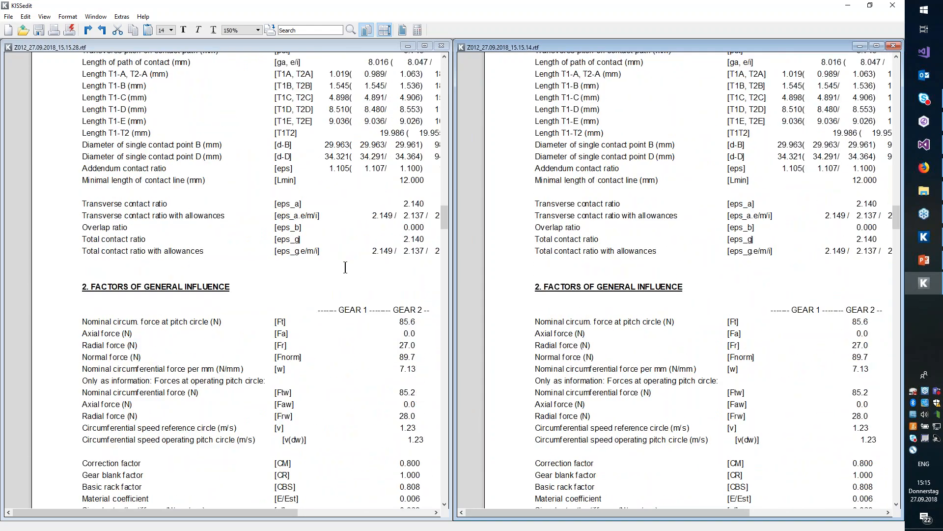
pyautogui.scroll(-12, 345, 268)
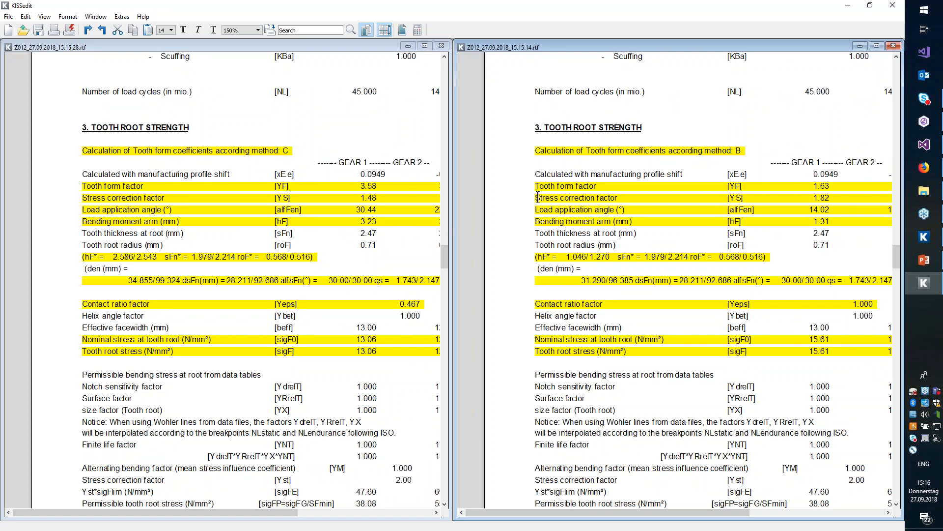
pyautogui.click(314, 257)
pyautogui.scroll(-2, 360, 257)
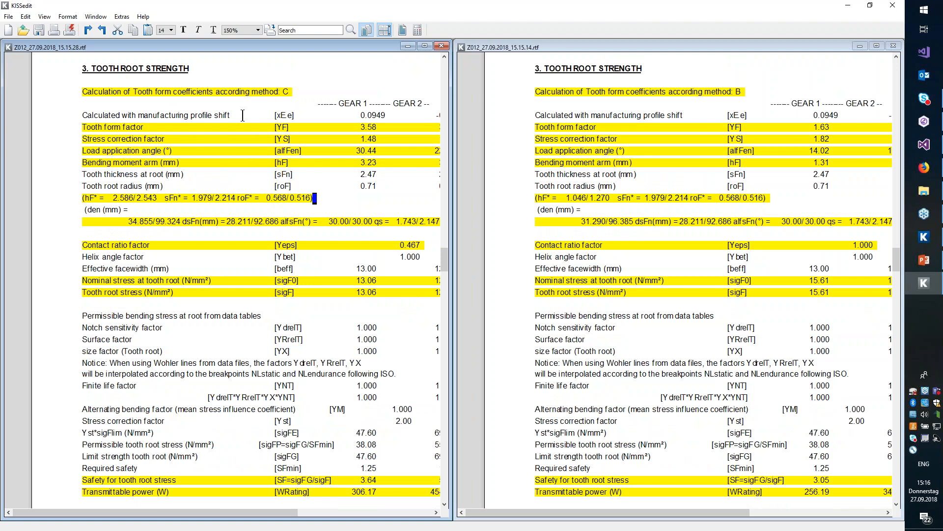
# Compare gear 1's den diameter and nominal stress at tooth root between the Method C and Method B reports.
pyautogui.moveTo(127, 221); pyautogui.dragTo(154, 223)
pyautogui.click(600, 230)
pyautogui.moveTo(581, 221); pyautogui.dragTo(606, 221)
pyautogui.click(358, 282)
pyautogui.moveTo(358, 282); pyautogui.dragTo(376, 285)
pyautogui.click(809, 290)
pyautogui.moveTo(836, 281); pyautogui.dragTo(812, 281)
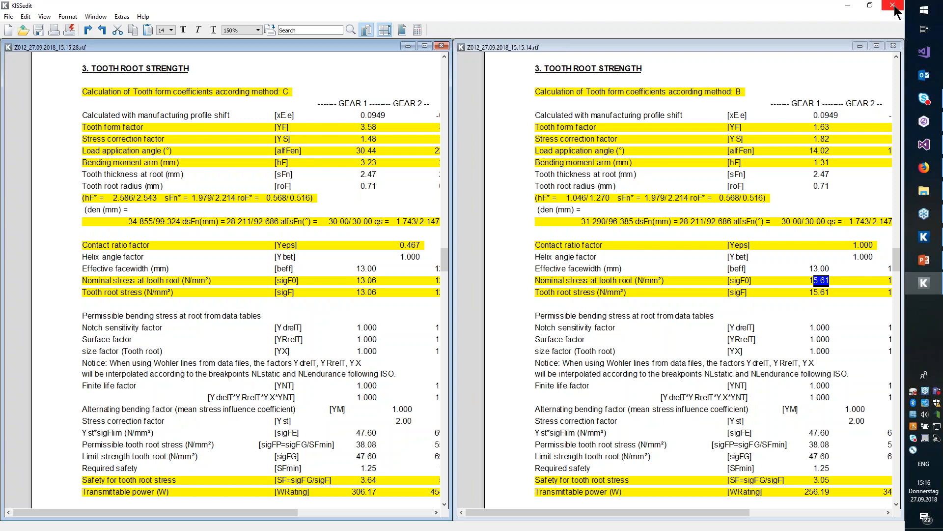
# Check the tooth root safety and pitting sections of both reports, and close KISSedit without saving the changes.
pyautogui.scroll(-2, 609, 318)
pyautogui.scroll(-7, 610, 318)
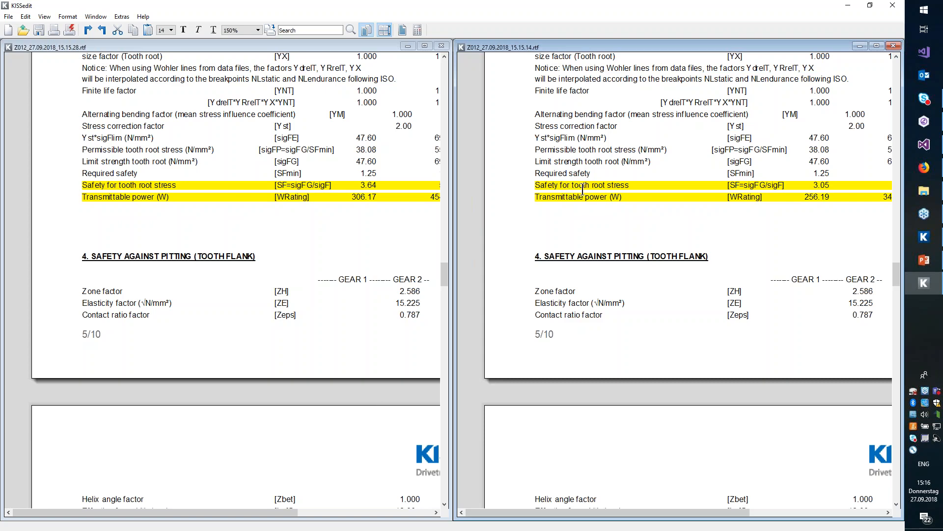
pyautogui.scroll(-5, 642, 251)
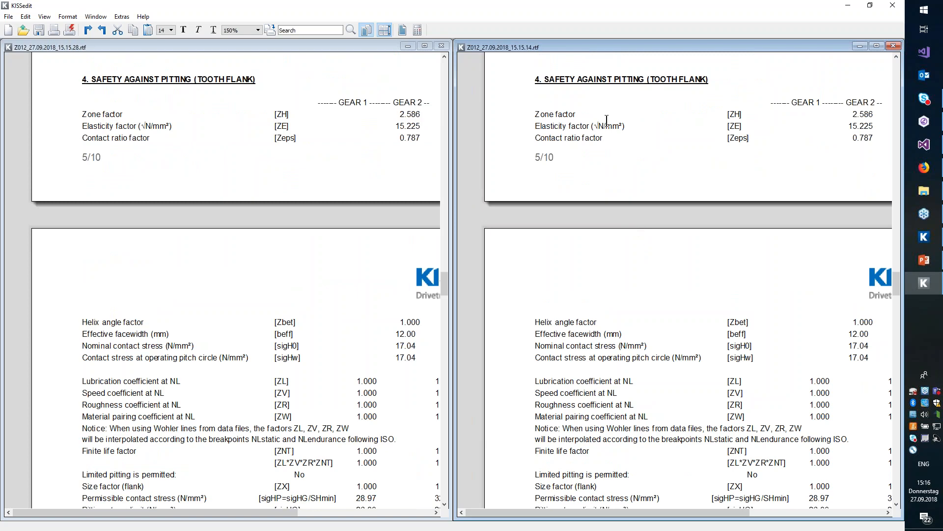
pyautogui.click(893, 5)
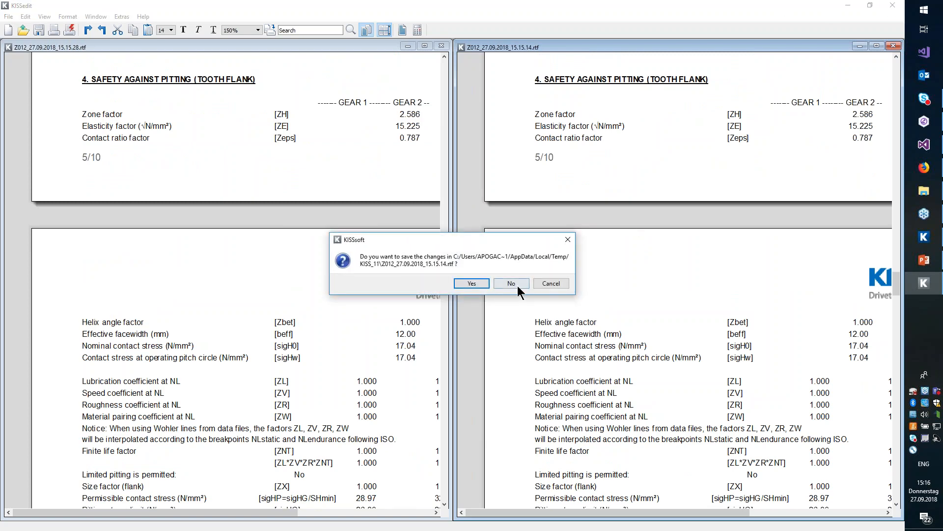
pyautogui.click(518, 285)
# Change the calculation method to Static calculation and recalculate, accepting the warnings.
pyautogui.click(371, 98)
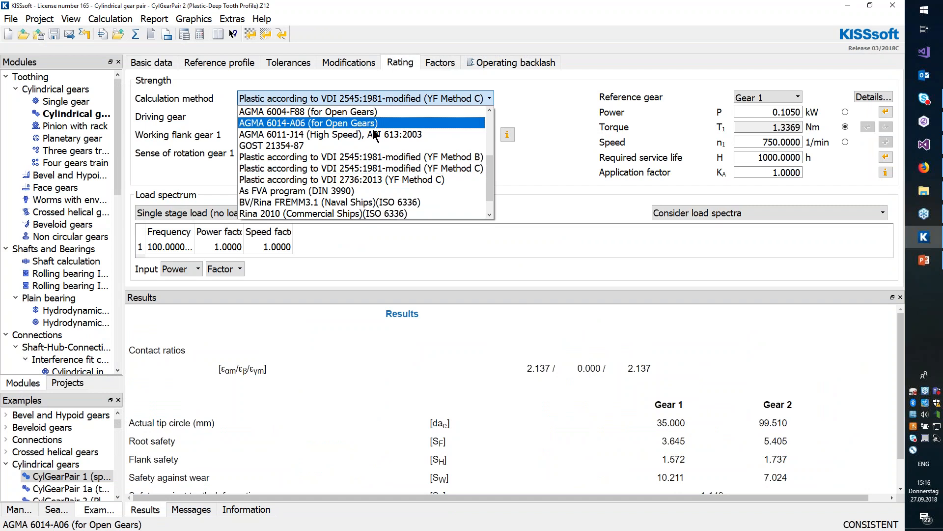
pyautogui.scroll(-1, 386, 179)
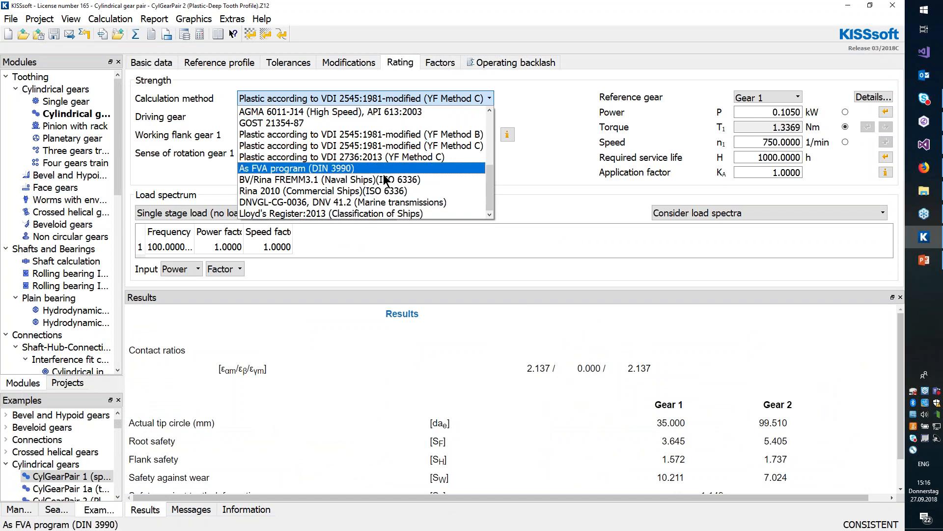
pyautogui.scroll(1, 386, 180)
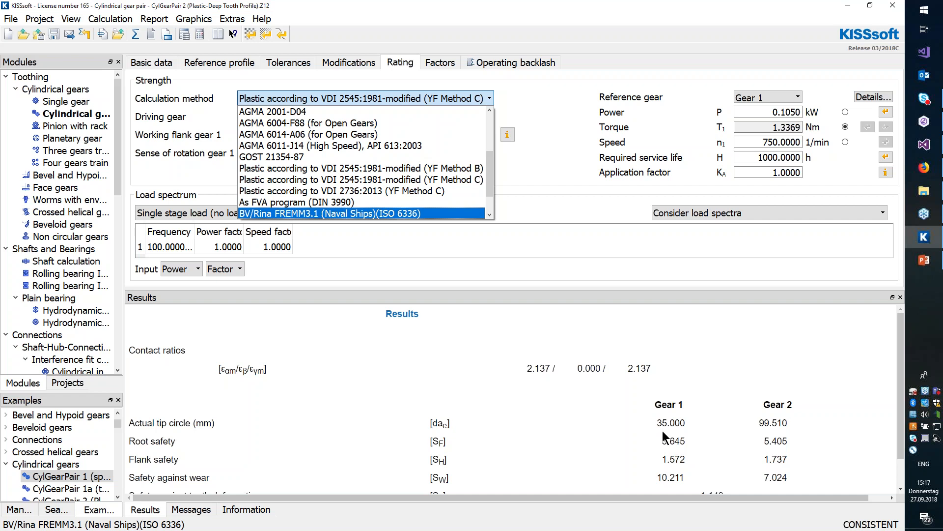
pyautogui.scroll(3, 329, 115)
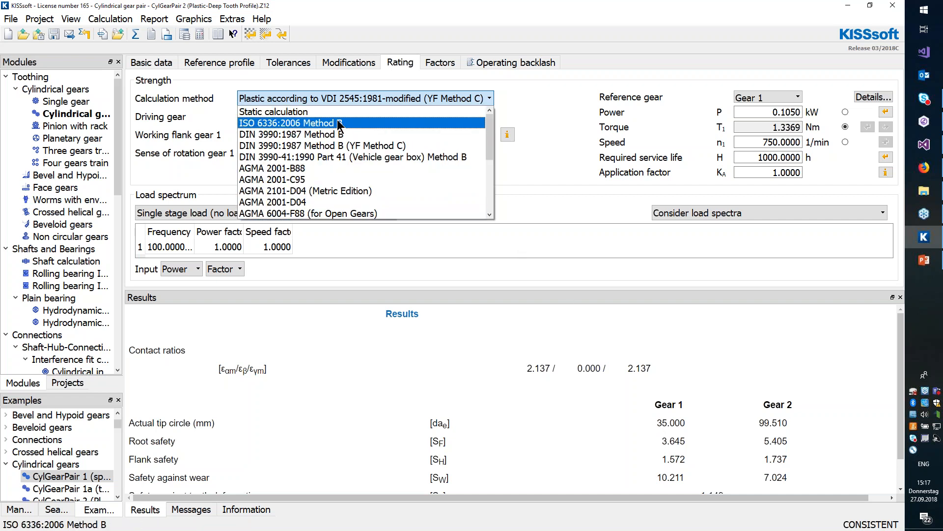
pyautogui.click(328, 113)
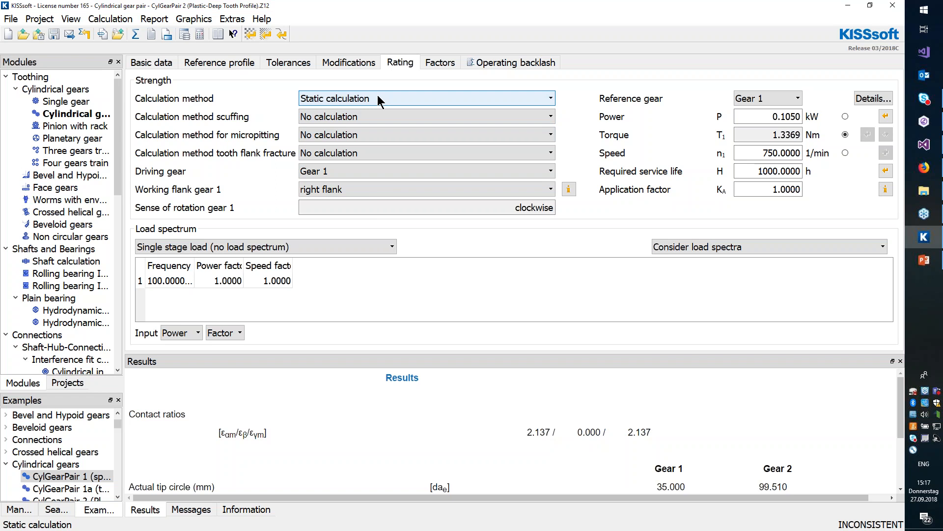
pyautogui.click(136, 36)
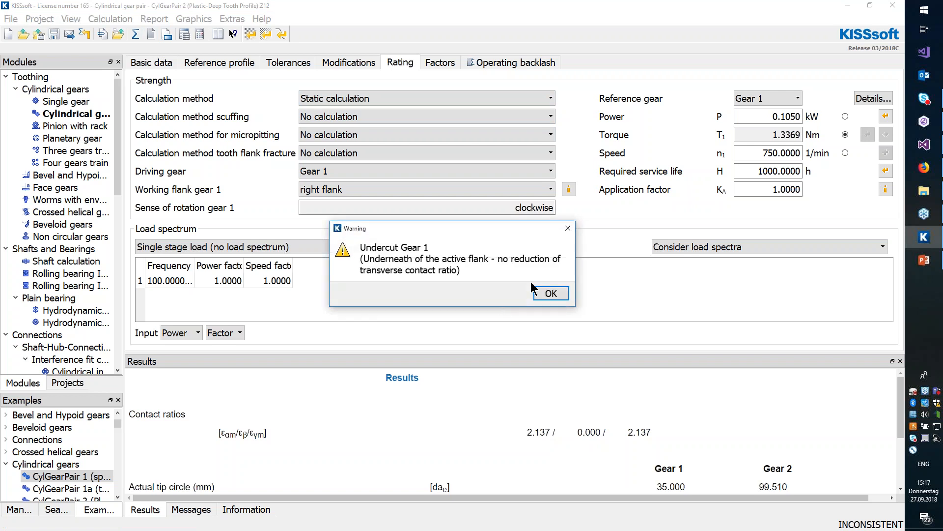
pyautogui.click(551, 293)
pyautogui.click(551, 293)
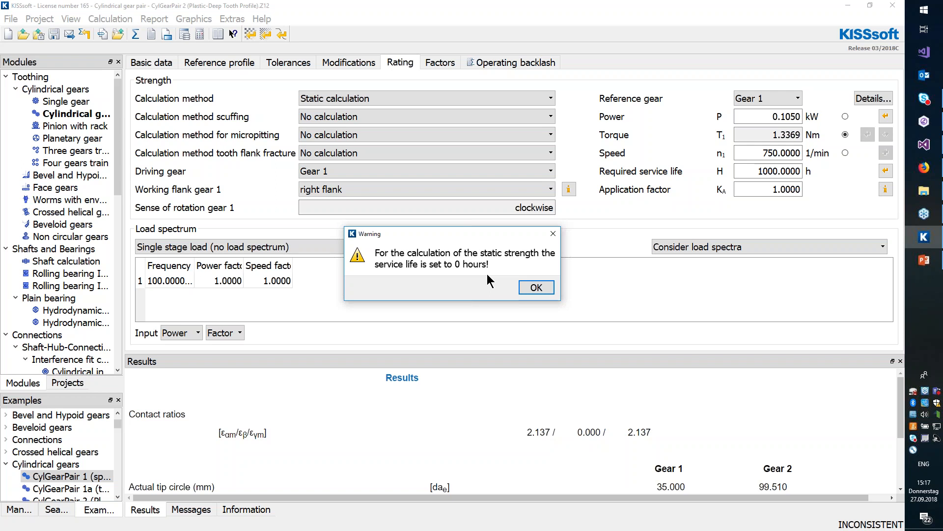
pyautogui.click(553, 293)
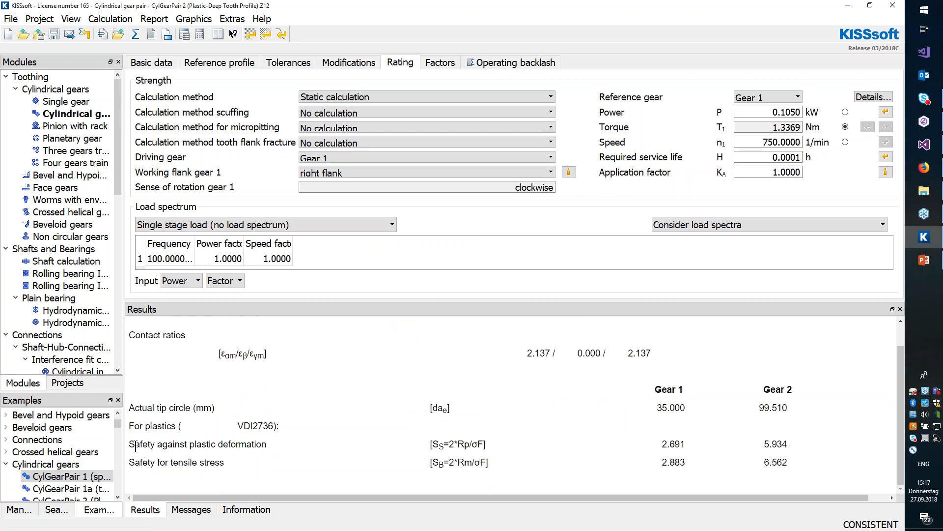
# Examine the safety against plastic deformation and the safety for tensile stress in the static results.
pyautogui.moveTo(136, 447); pyautogui.dragTo(260, 447)
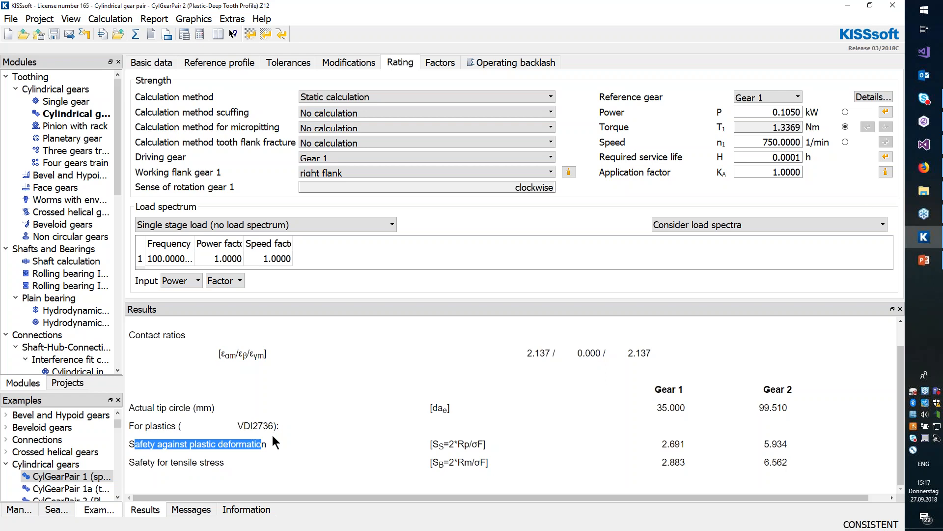
pyautogui.click(180, 463)
pyautogui.moveTo(131, 464); pyautogui.dragTo(569, 472)
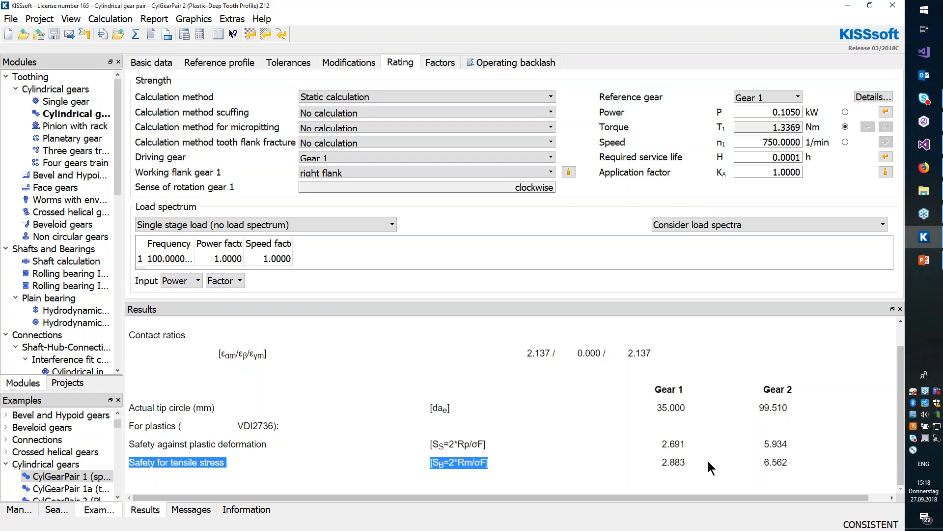
pyautogui.click(727, 441)
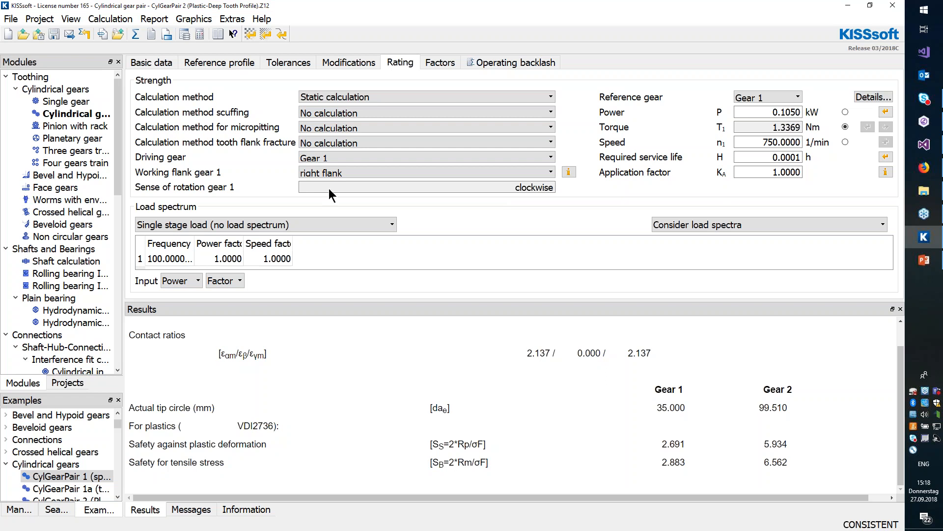
# Set the root and flank temperatures of both gears to 100 °C in the dry-run temperature definition.
pyautogui.click(142, 65)
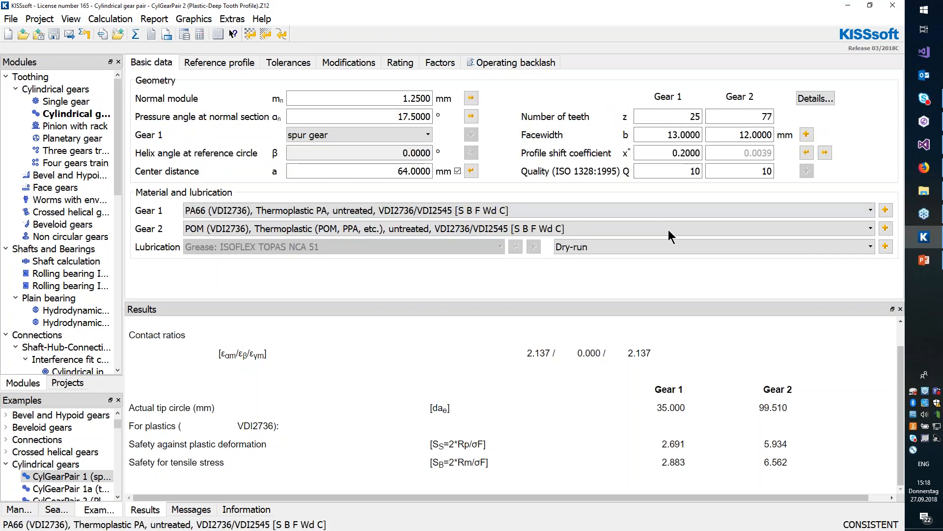
pyautogui.click(886, 247)
pyautogui.doubleClick(457, 255)
pyautogui.write('100')
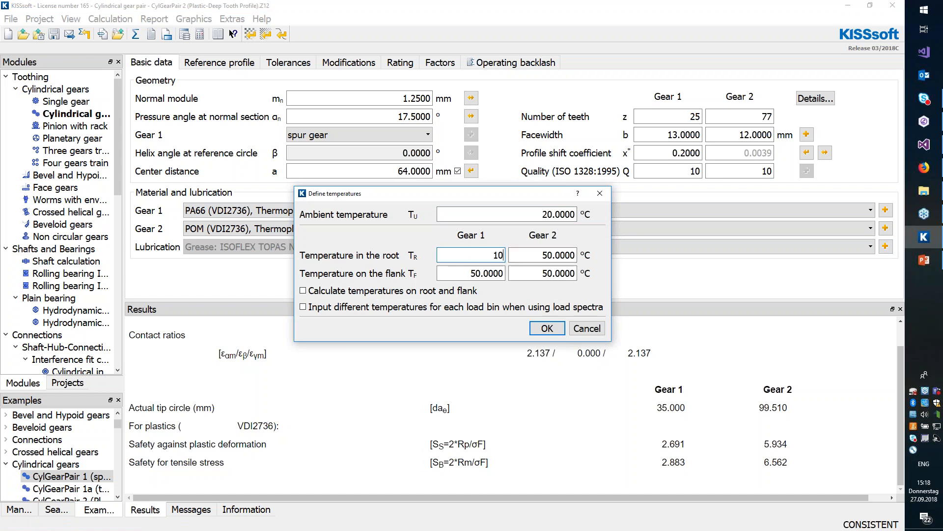
pyautogui.press('Tab')
pyautogui.write('100')
pyautogui.press('Tab')
pyautogui.write('100')
pyautogui.press('Tab')
pyautogui.write('100')
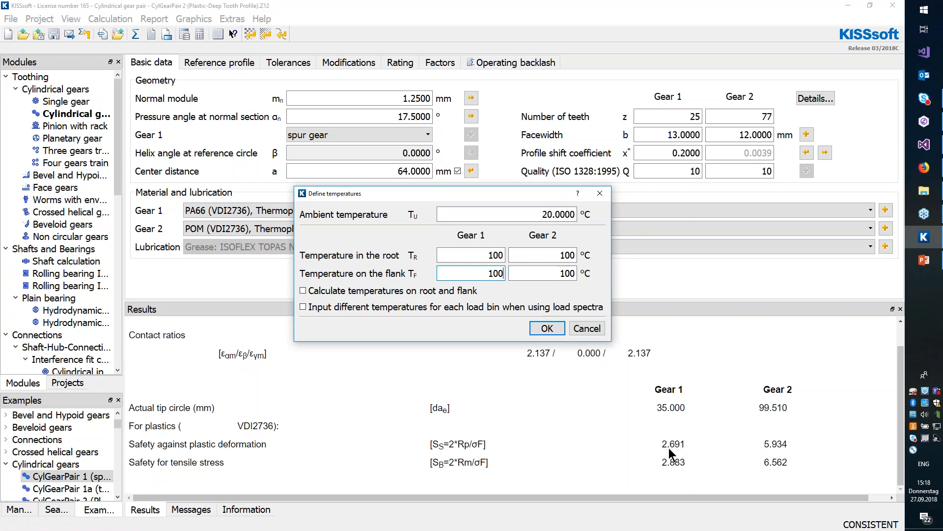
pyautogui.click(547, 328)
# Recalculate the gear pair, accepting the warnings, and check gear 1's safeties against plastic deformation and for tensile stress.
pyautogui.click(135, 36)
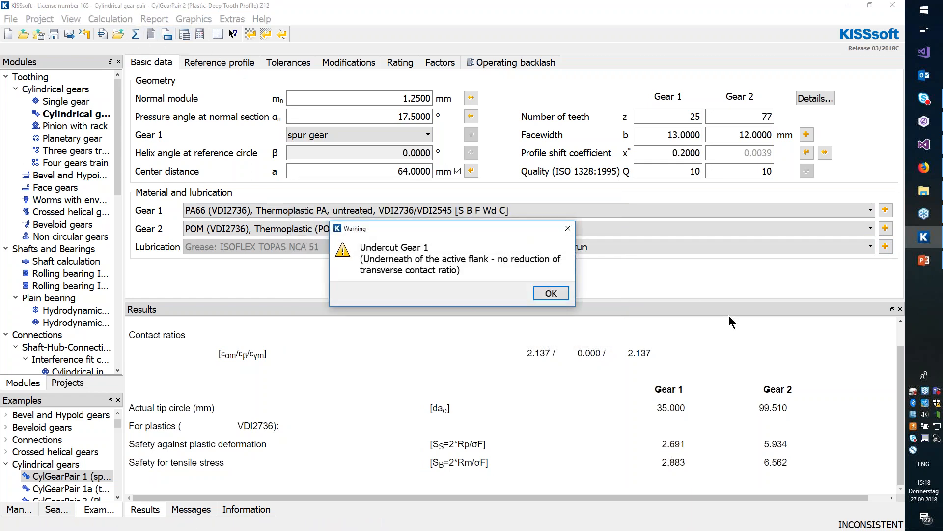
pyautogui.press('Return')
pyautogui.press('Return')
pyautogui.scroll(-1, 726, 422)
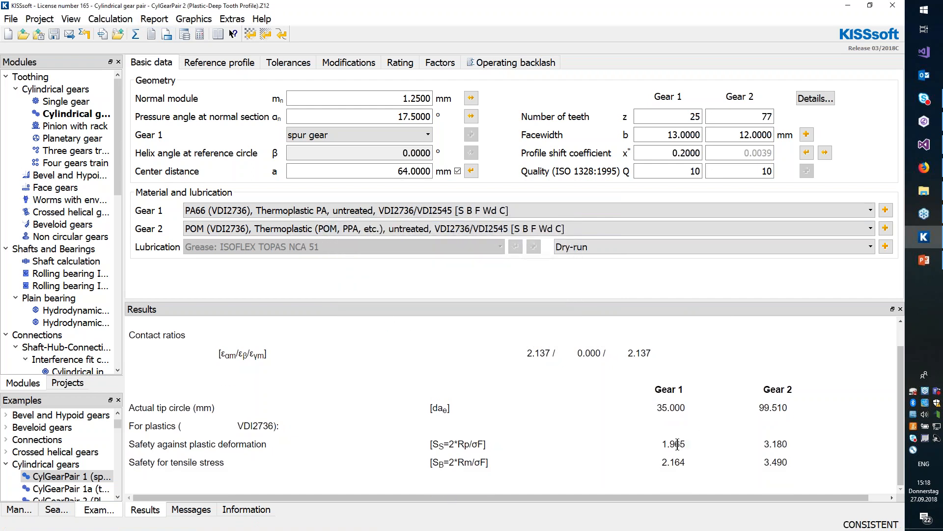
pyautogui.moveTo(661, 444); pyautogui.dragTo(689, 448)
pyautogui.moveTo(661, 462); pyautogui.dragTo(695, 471)
# Change the calculation method to ISO 6336:2006 Method B and try to recalculate the gear pair.
pyautogui.click(408, 63)
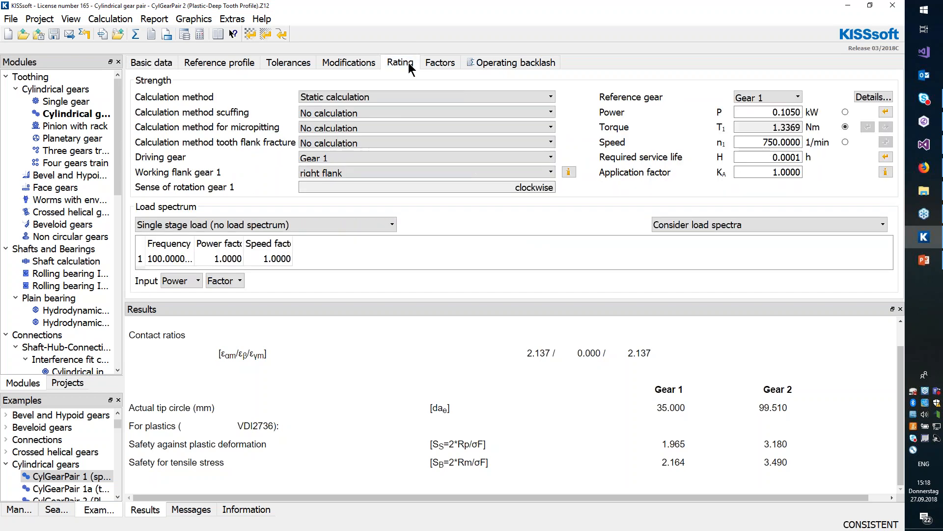
pyautogui.click(375, 100)
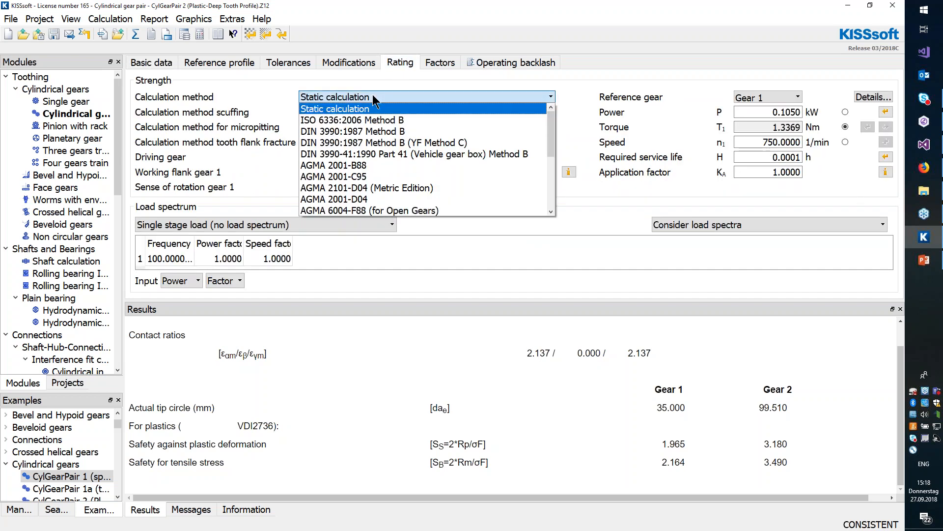
pyautogui.click(376, 120)
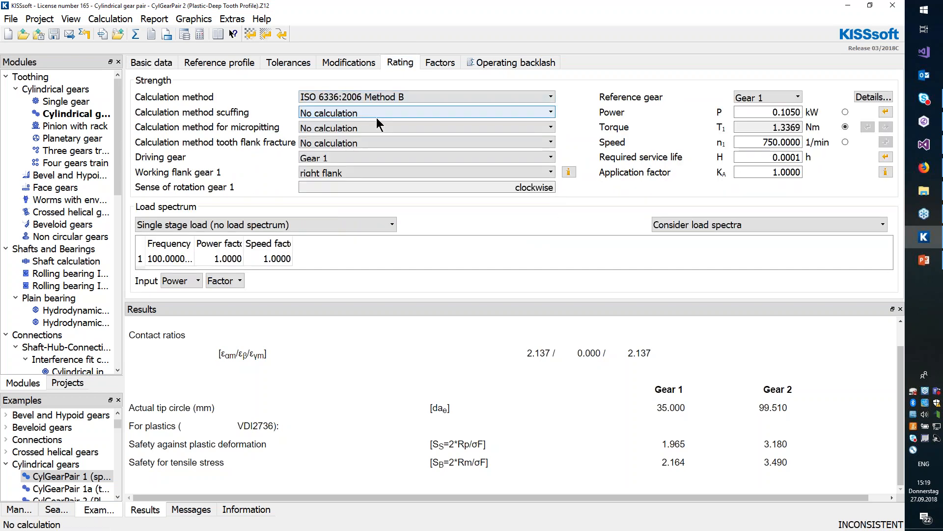
pyautogui.moveTo(384, 308); pyautogui.dragTo(394, 399)
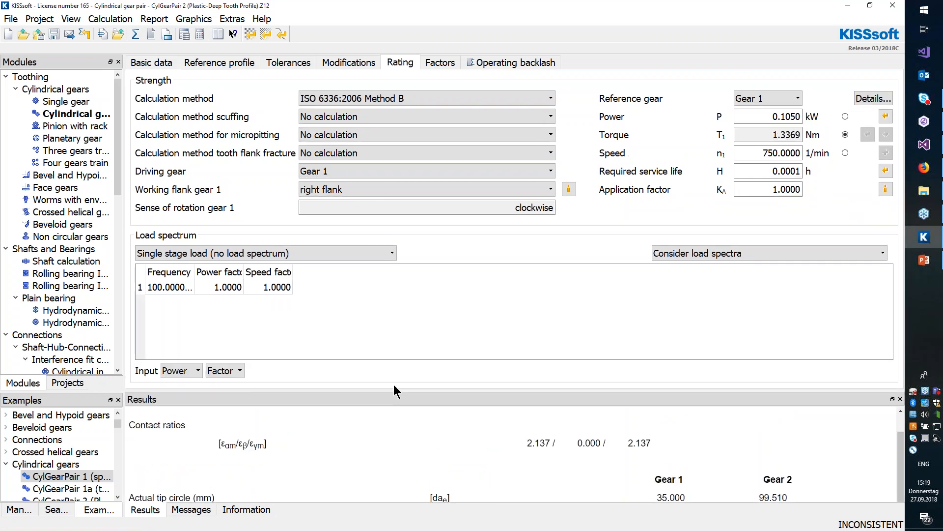
pyautogui.click(135, 34)
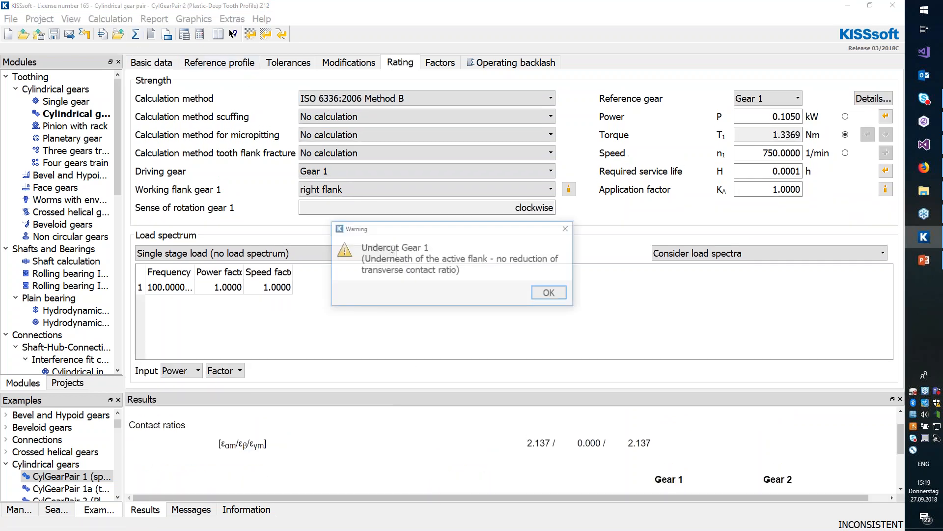
pyautogui.click(536, 295)
pyautogui.click(551, 293)
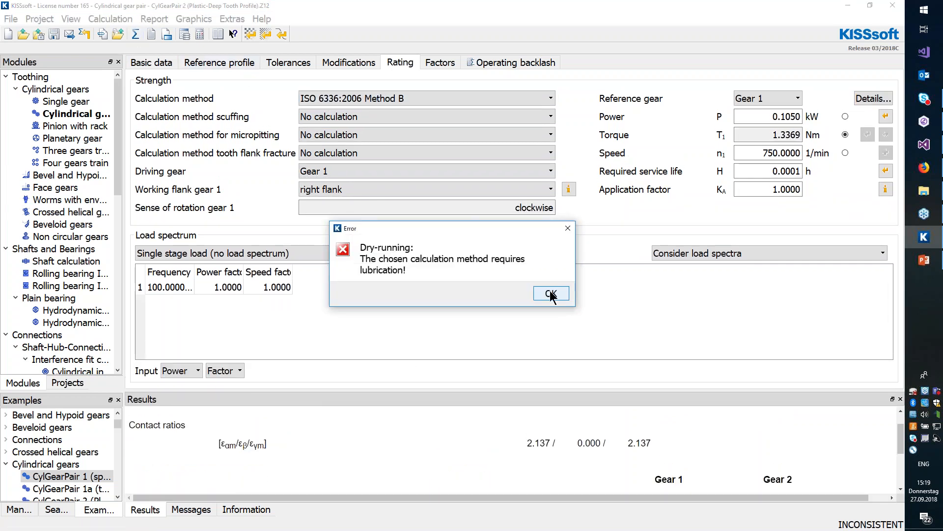
pyautogui.click(549, 294)
# Set the lubrication type to Oil bath lubrication and try to recalculate the gear pair.
pyautogui.click(165, 64)
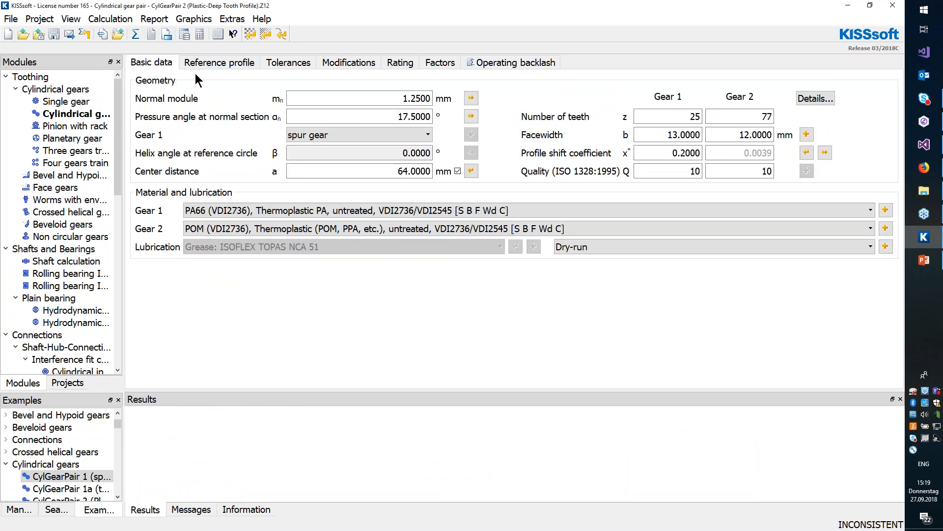
pyautogui.click(646, 249)
pyautogui.click(623, 262)
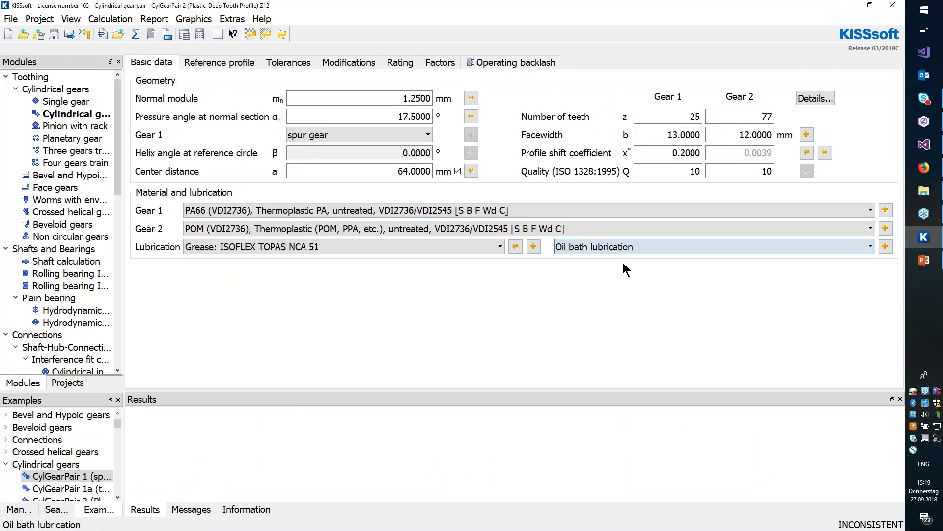
pyautogui.click(136, 34)
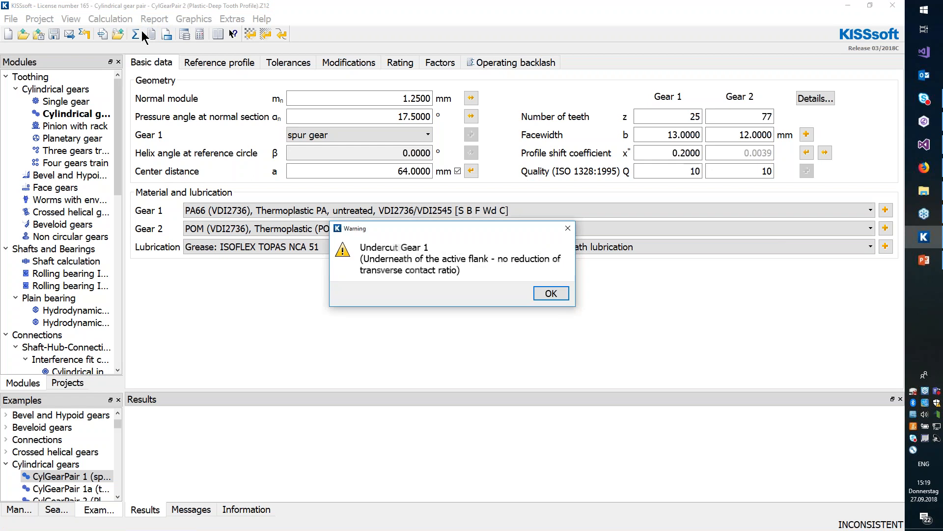
pyautogui.press('Return')
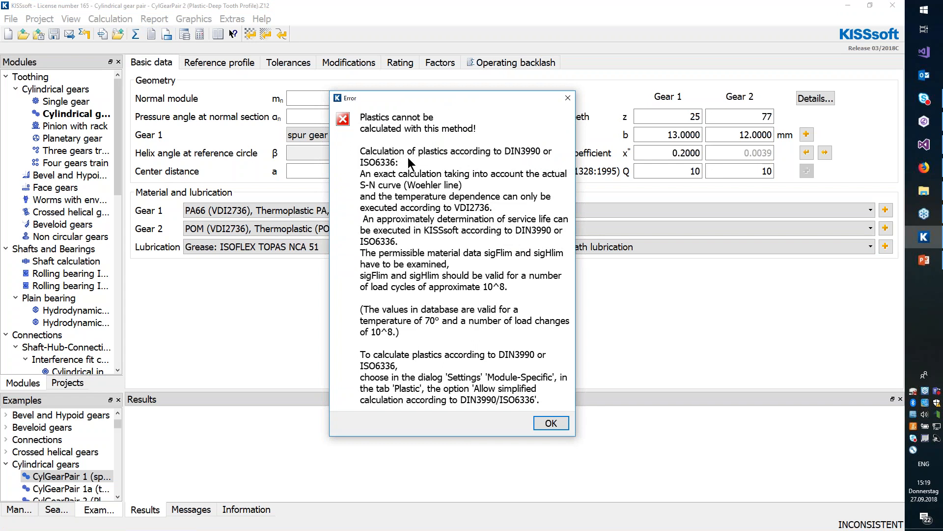
pyautogui.click(551, 422)
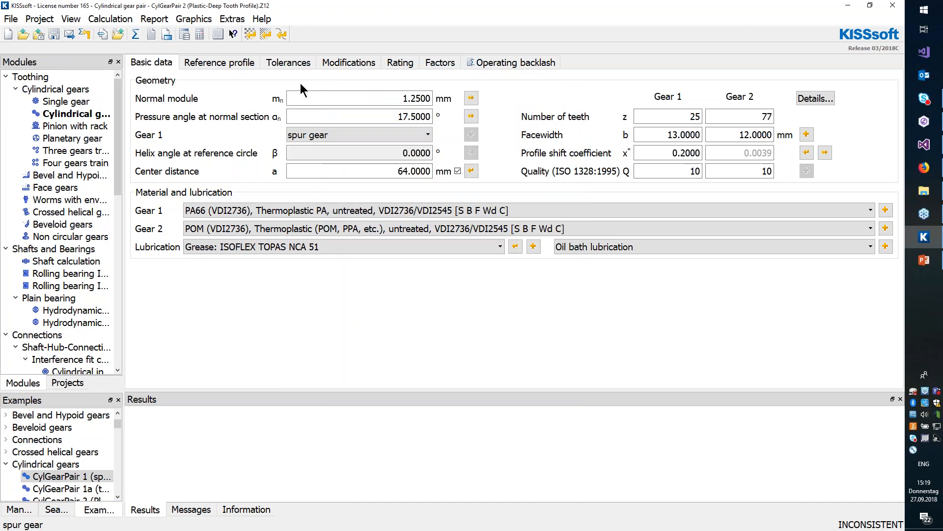
# Allow simplified calculation according to DIN 3990/ISO 6336 in the module-specific plastic settings and recalculate, accepting the messages.
pyautogui.click(167, 34)
pyautogui.click(191, 30)
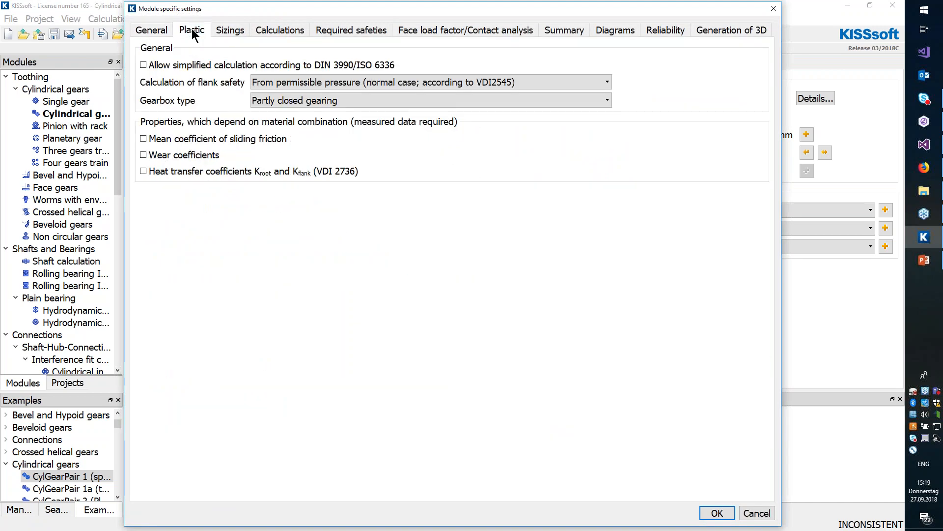
pyautogui.click(143, 65)
pyautogui.click(719, 513)
pyautogui.click(137, 34)
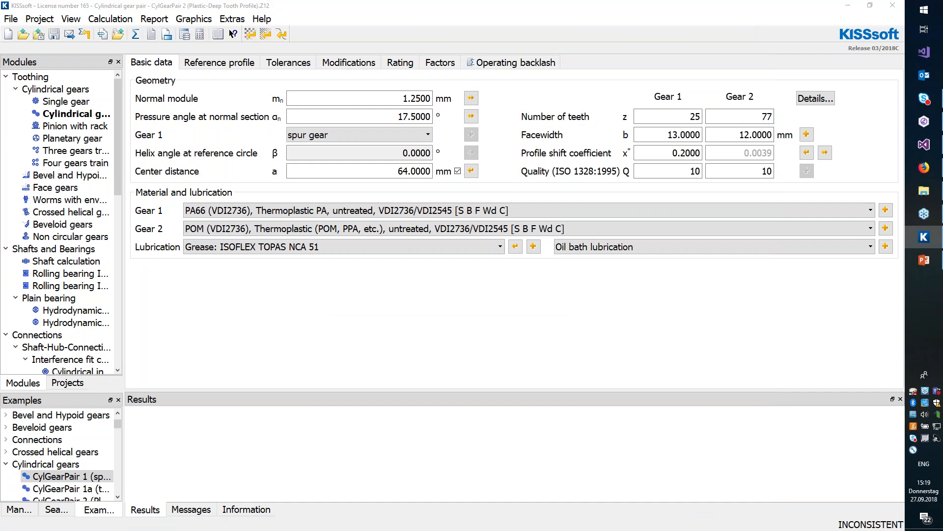
pyautogui.press('Return')
pyautogui.press('Return')
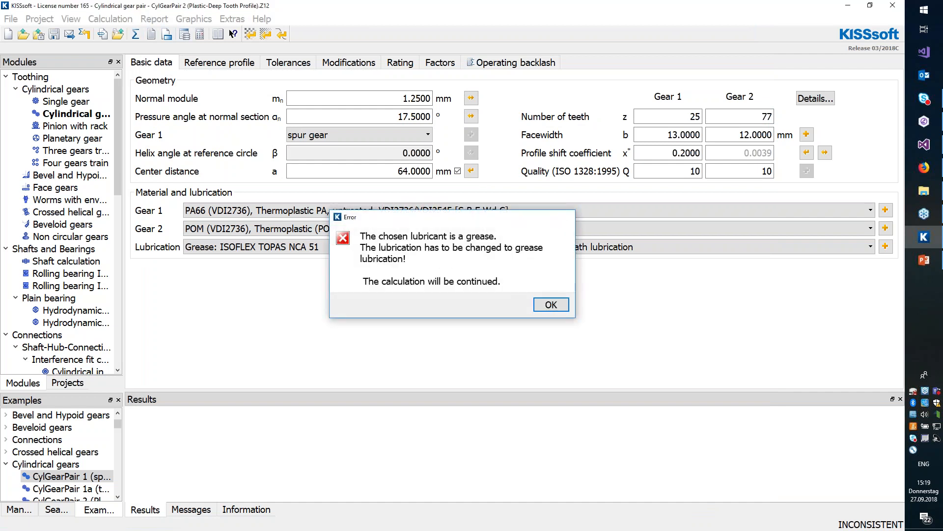
pyautogui.press('Return')
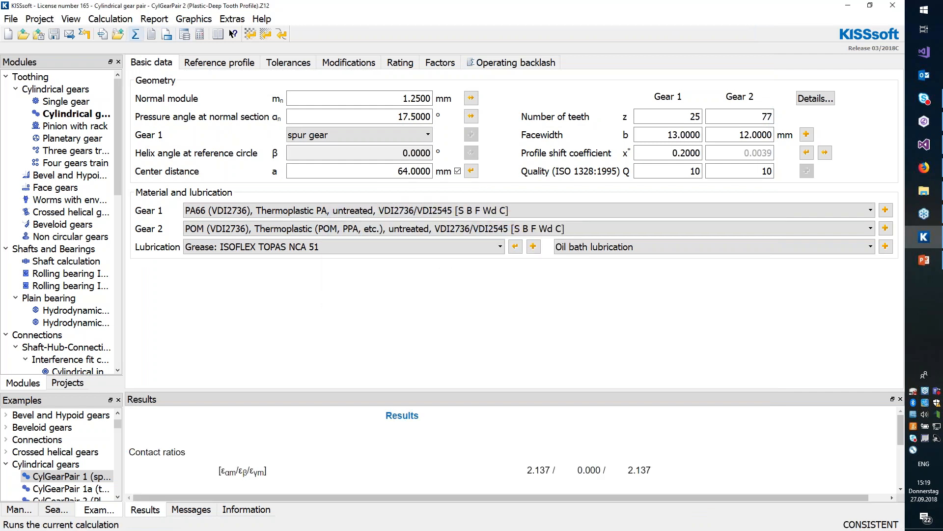
# Change the lubrication type to Grease lubrication and recalculate, accepting the warnings.
pyautogui.click(618, 245)
pyautogui.click(619, 282)
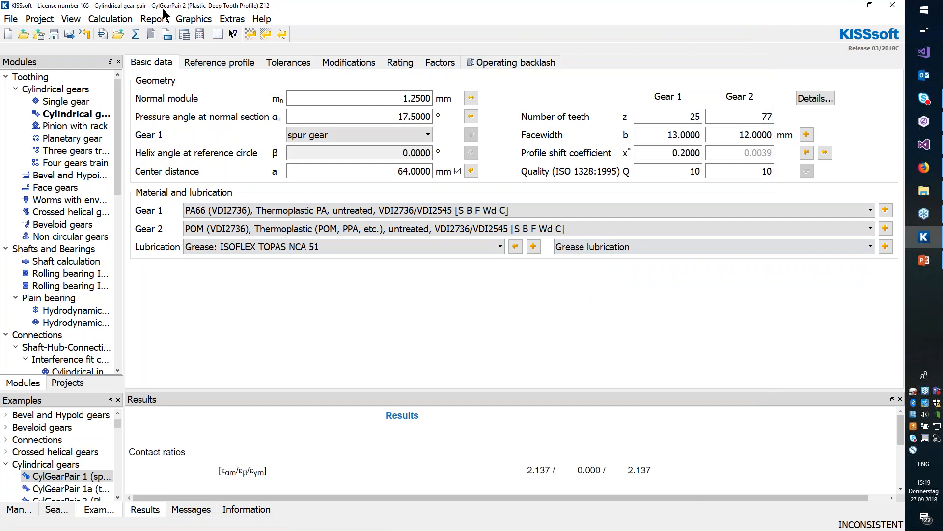
pyautogui.click(138, 32)
pyautogui.press('Return')
pyautogui.press('Return')
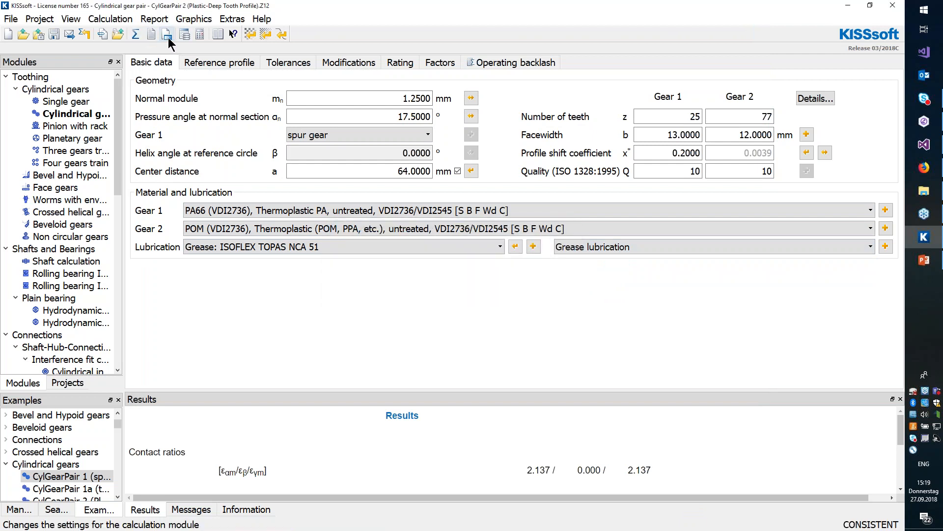
# Set the required service life to 1000 h and recalculate the ISO 6336 rating.
pyautogui.click(399, 62)
pyautogui.write('1000')
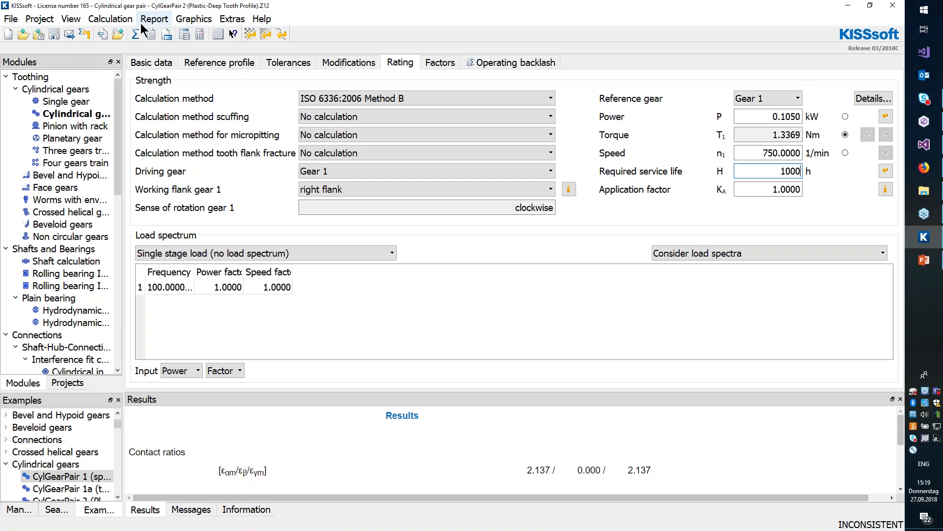
pyautogui.click(139, 34)
pyautogui.press('Return')
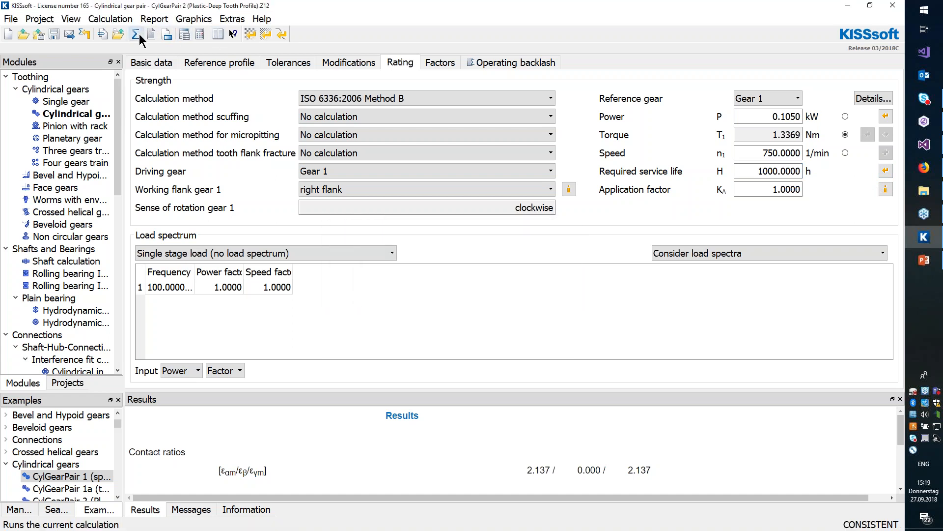
# Examine the root safety and flank safety of both gears in the ISO 6336 results.
pyautogui.scroll(-1, 520, 461)
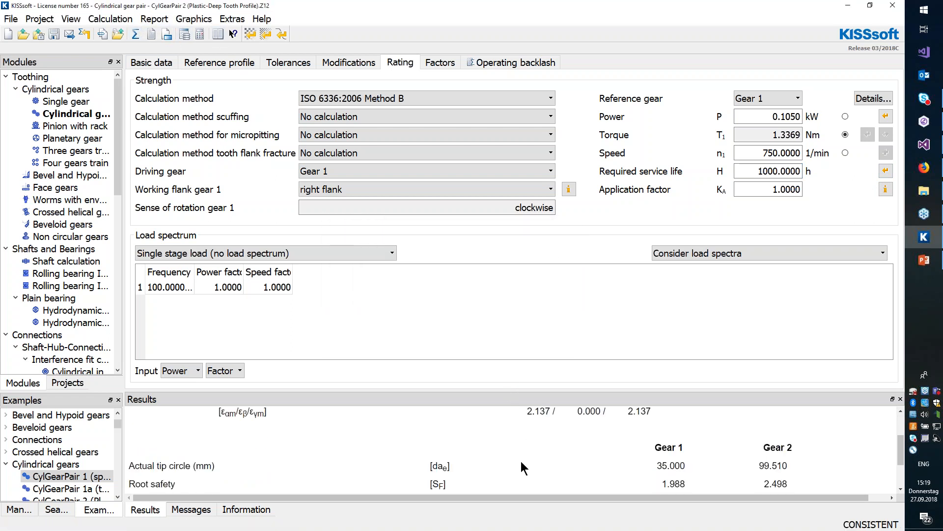
pyautogui.scroll(-1, 520, 461)
pyautogui.moveTo(786, 474); pyautogui.dragTo(673, 463)
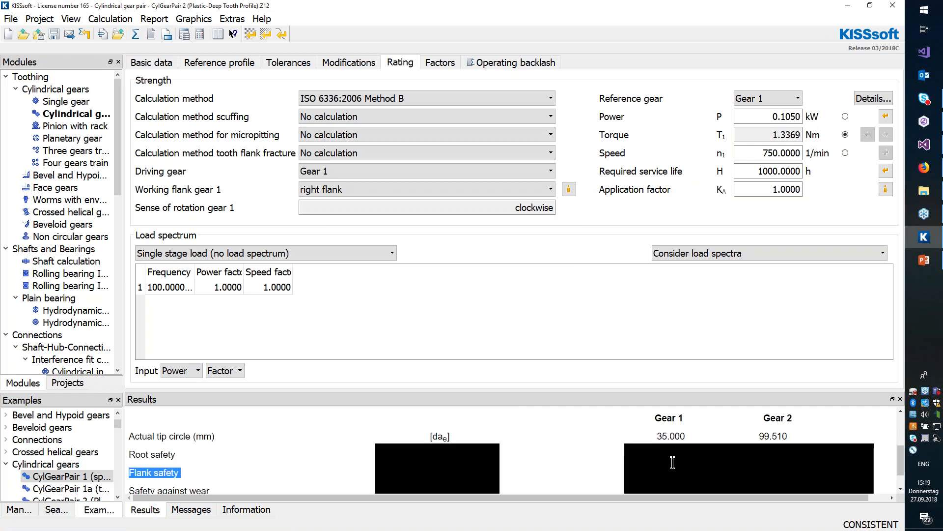
pyautogui.click(645, 464)
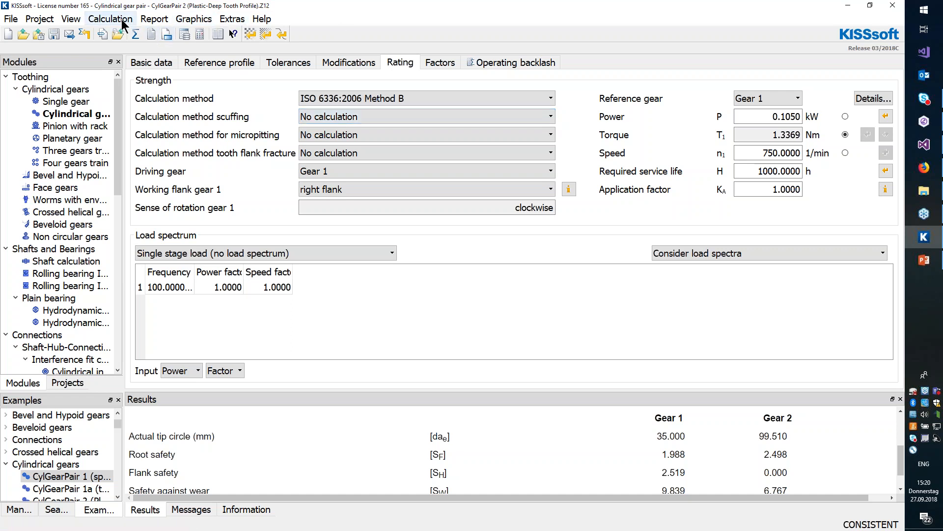
# Leave the calculation method list and reopen the saved file CylGearPair 2 (Plastic-Deep Tooth Profile).Z12.
pyautogui.click(361, 98)
pyautogui.scroll(-3, 373, 168)
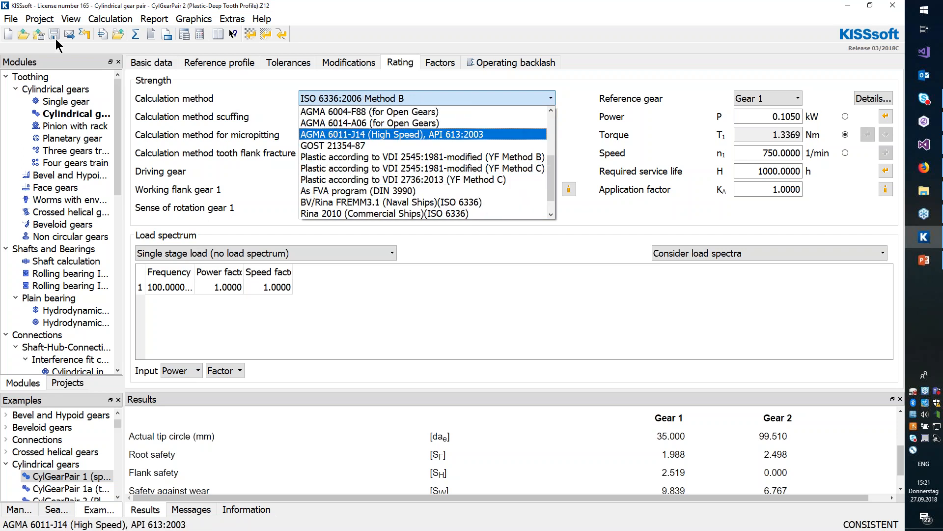
pyautogui.click(23, 34)
pyautogui.doubleClick(230, 100)
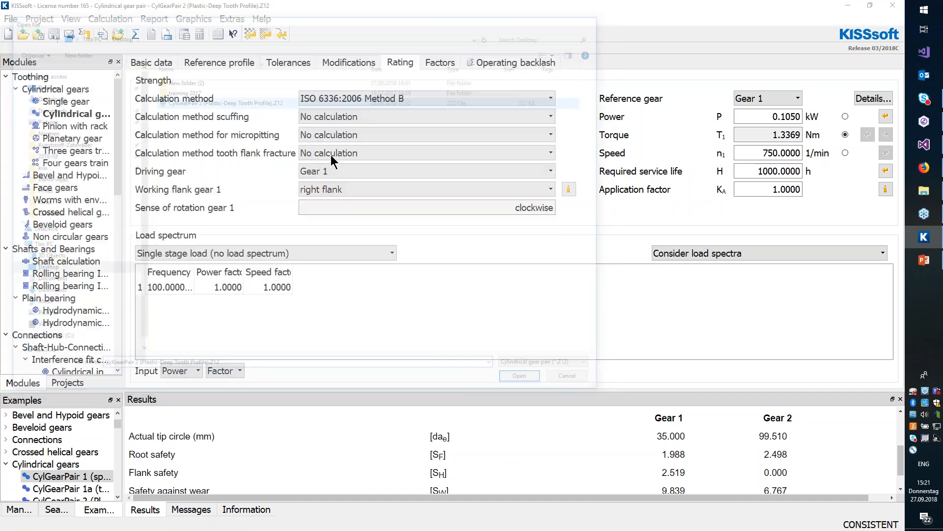
pyautogui.click(511, 288)
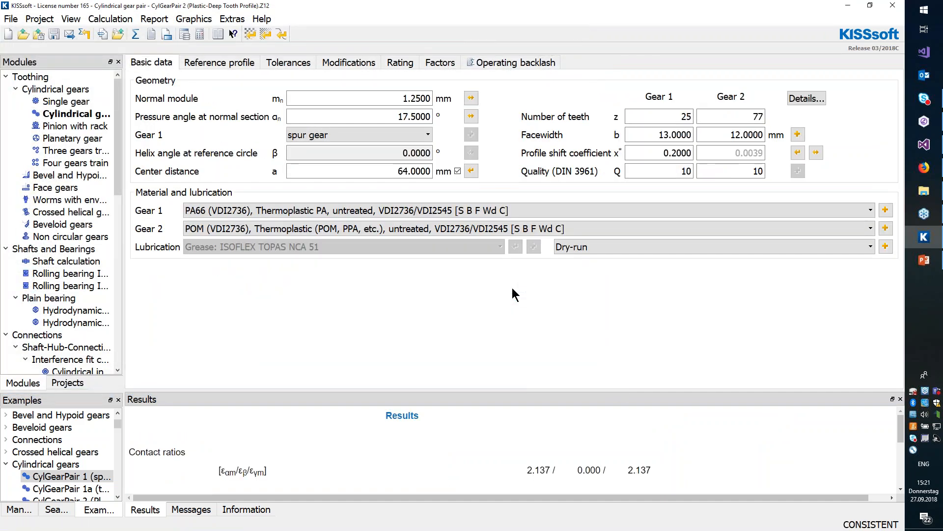
# Enable the Tooth form calculation and add an Elliptic root modification operation to gear 2.
pyautogui.click(402, 65)
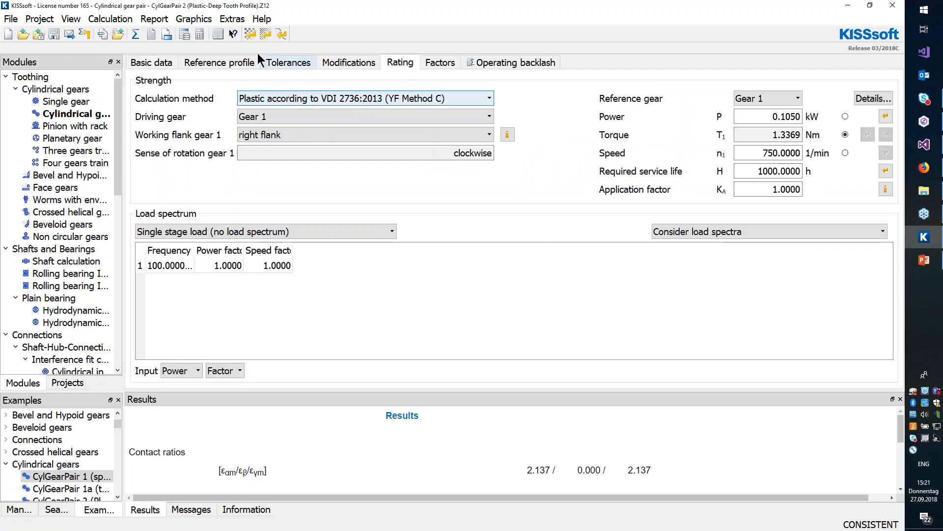
pyautogui.click(111, 22)
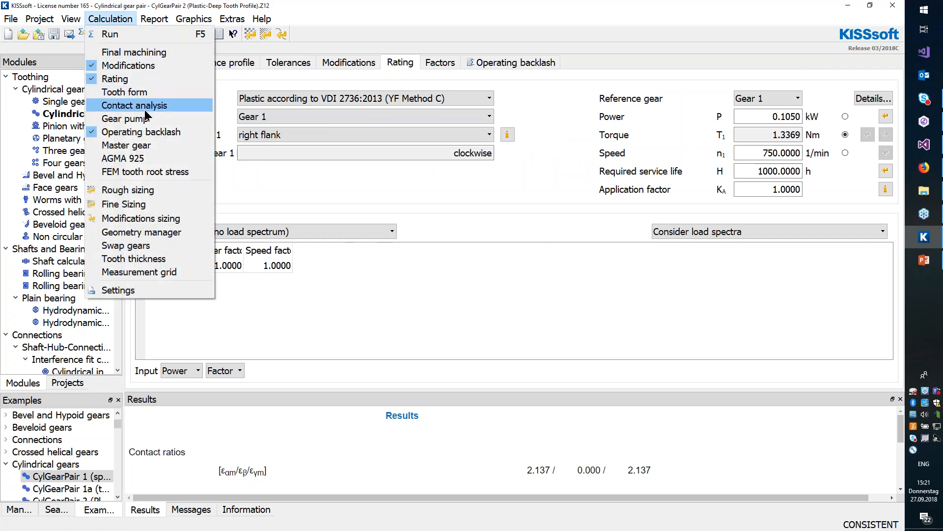
pyautogui.click(143, 92)
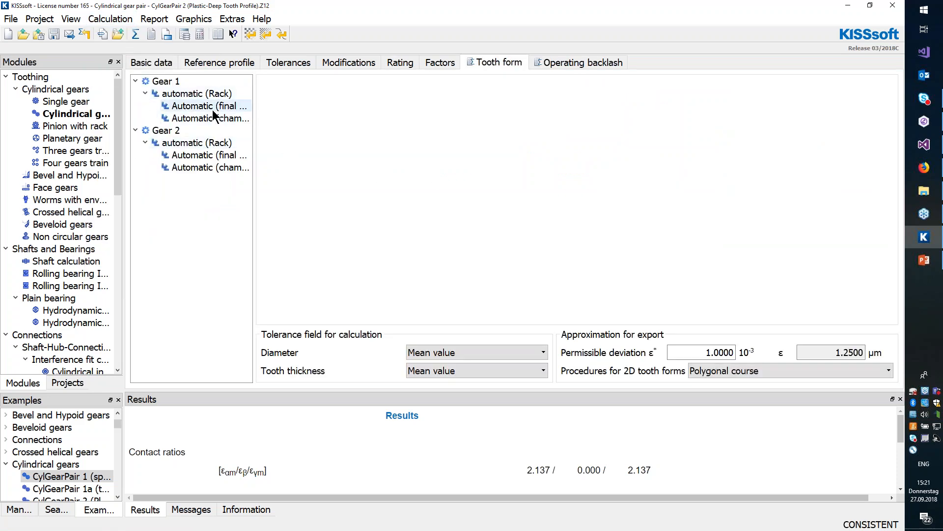
pyautogui.rightClick(201, 145)
pyautogui.moveTo(224, 159)
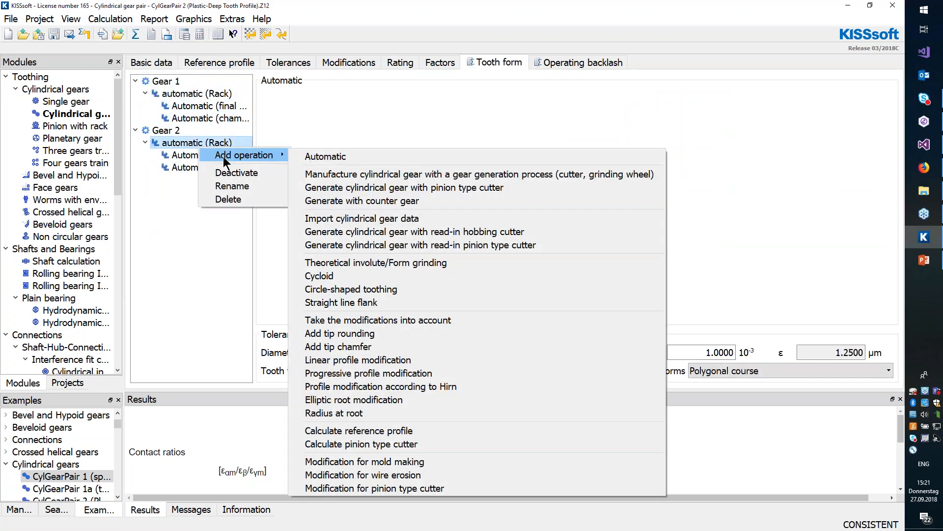
pyautogui.click(384, 401)
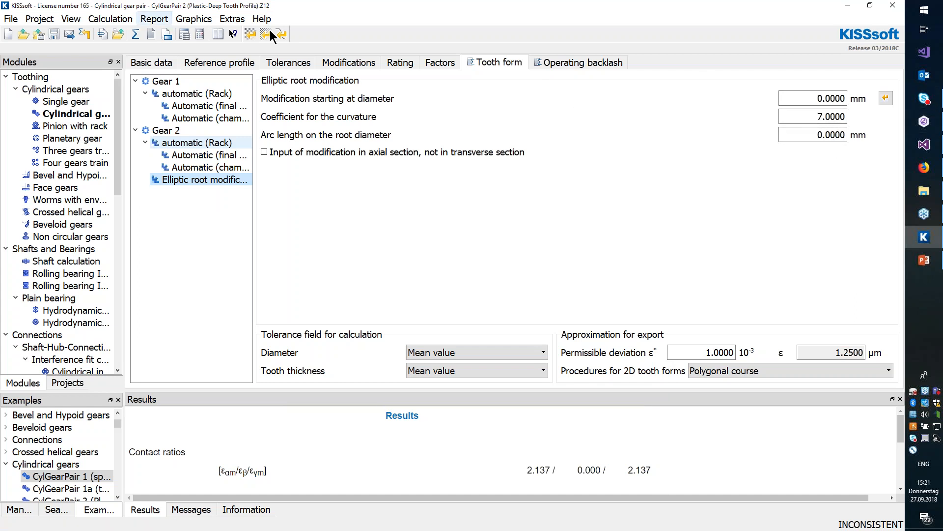
# Size the elliptic root modification's starting diameter to 93.3113 mm and recalculate, accepting the warnings.
pyautogui.click(886, 103)
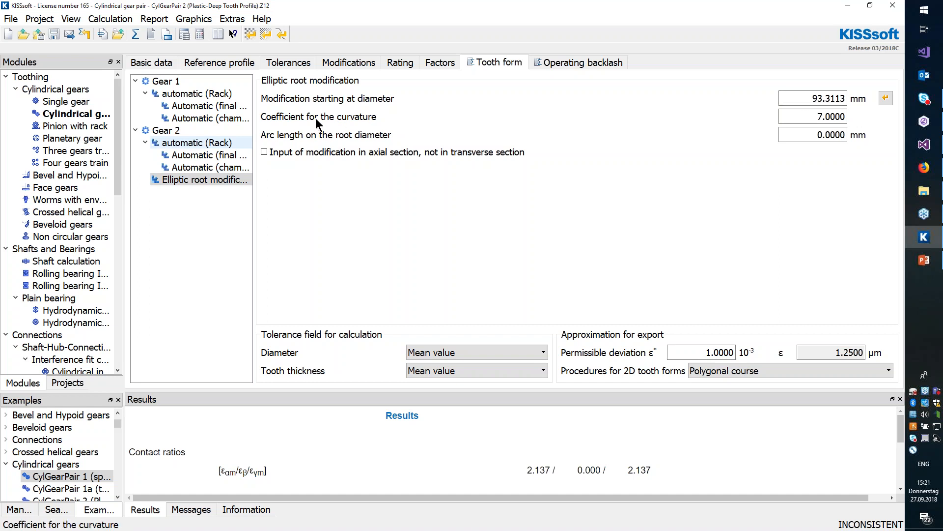
pyautogui.click(815, 117)
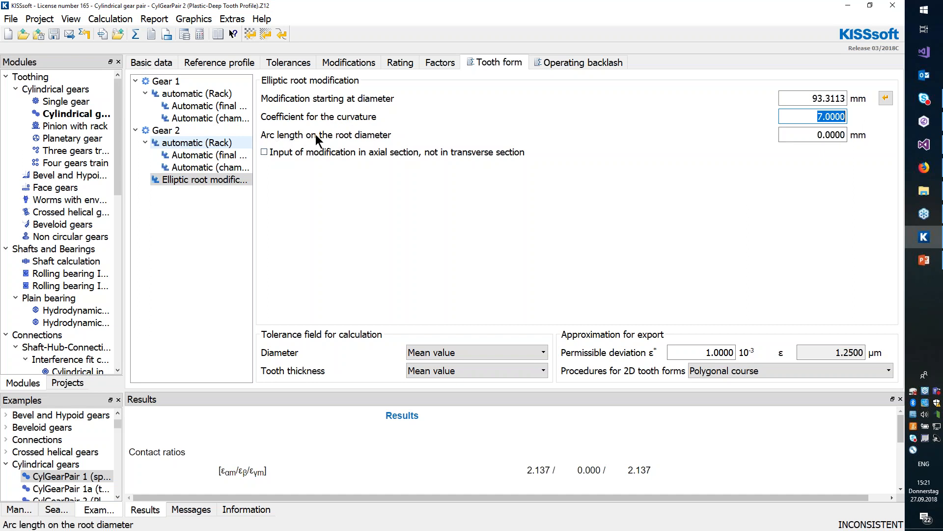
pyautogui.click(138, 34)
pyautogui.press('Return')
pyautogui.press('Return')
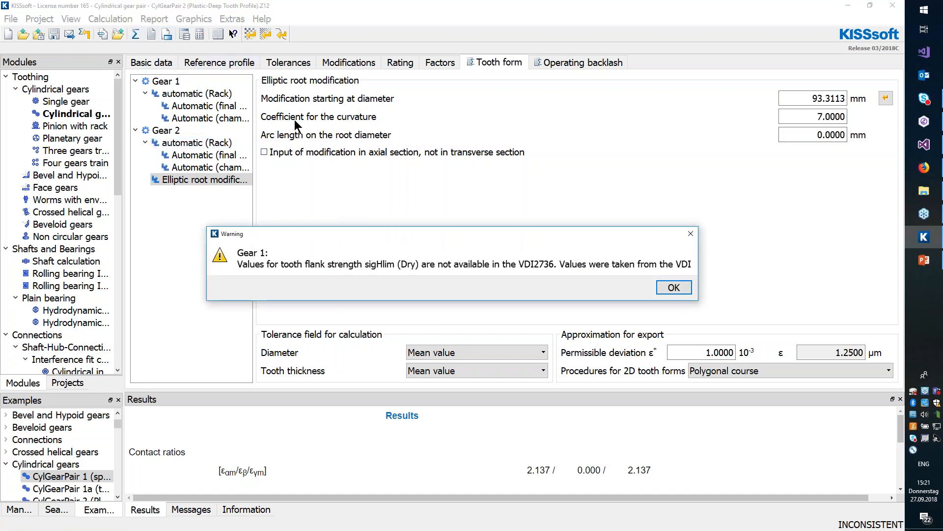
pyautogui.press('Return')
# Display the 2D tooth form graphic of gear 2.
pyautogui.click(193, 19)
pyautogui.moveTo(216, 33)
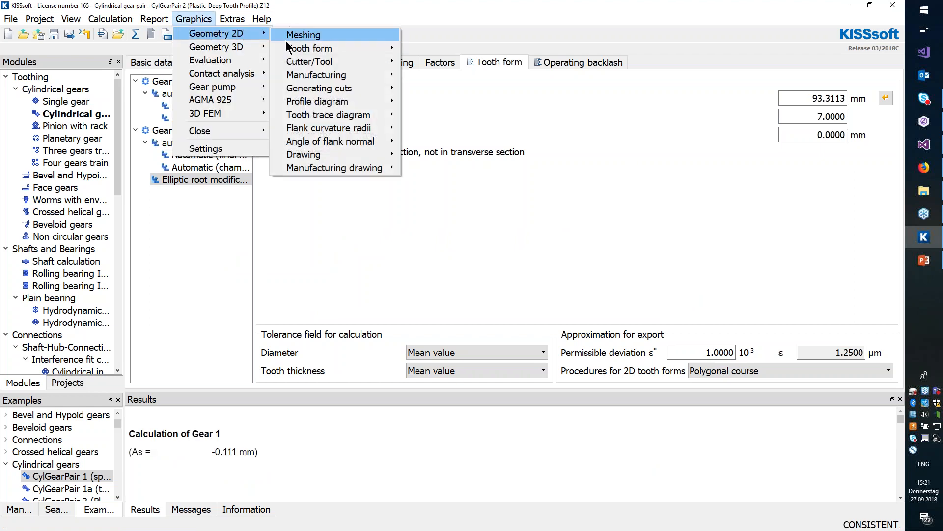
pyautogui.moveTo(314, 48)
pyautogui.click(426, 61)
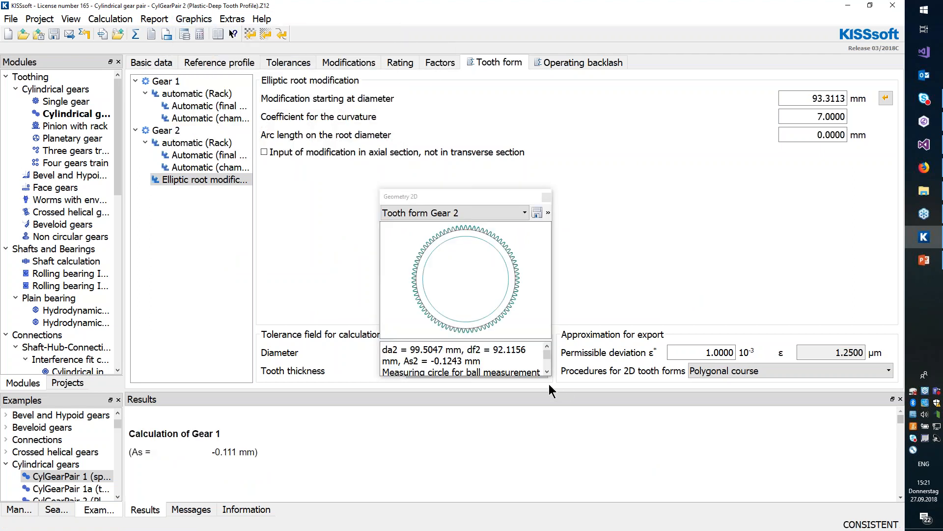
# Enlarge the gear 2 tooth form graphic and set its display to the half tooth for export.
pyautogui.moveTo(551, 375); pyautogui.dragTo(811, 528)
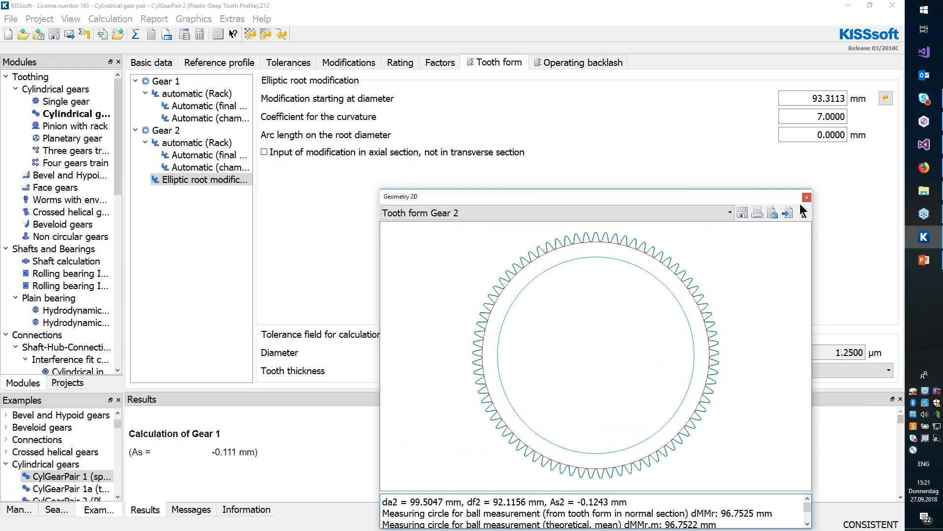
pyautogui.click(804, 213)
pyautogui.click(786, 244)
pyautogui.click(798, 244)
pyautogui.click(795, 300)
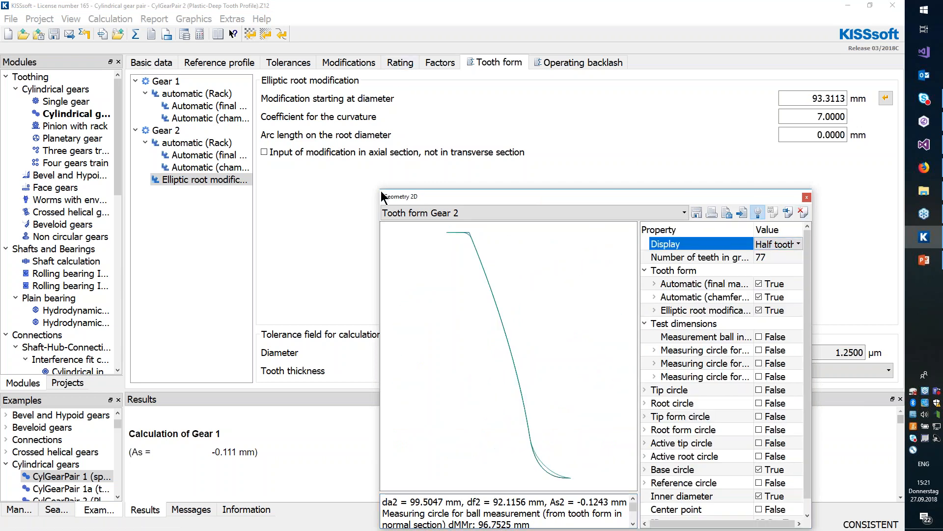
pyautogui.moveTo(378, 188); pyautogui.dragTo(158, 1)
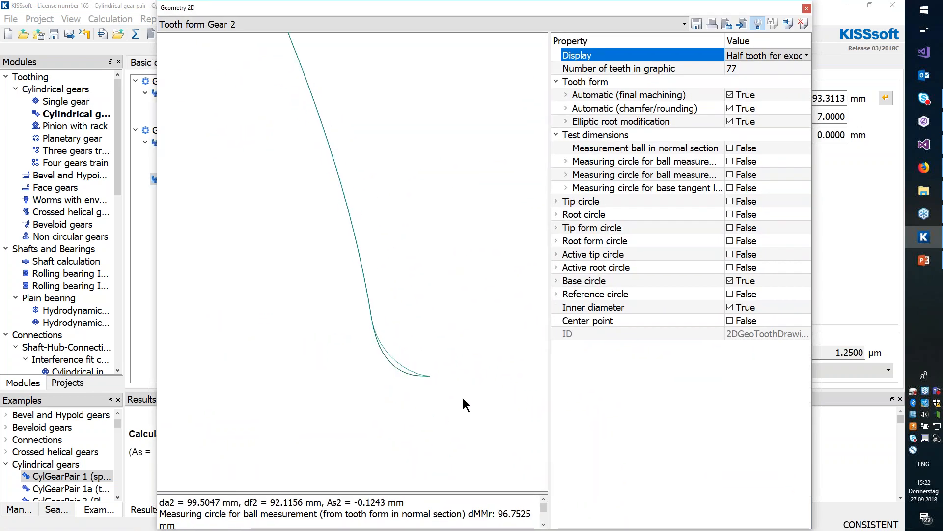
# Hide the automatic chamfer/rounding curve and show the elliptic root modification curve in black with line width 2.
pyautogui.click(730, 108)
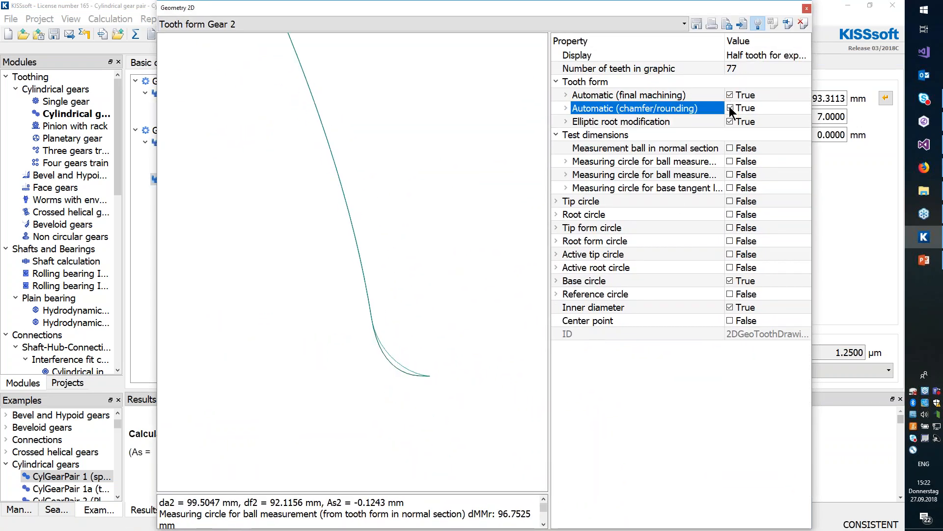
pyautogui.scroll(-2, 385, 373)
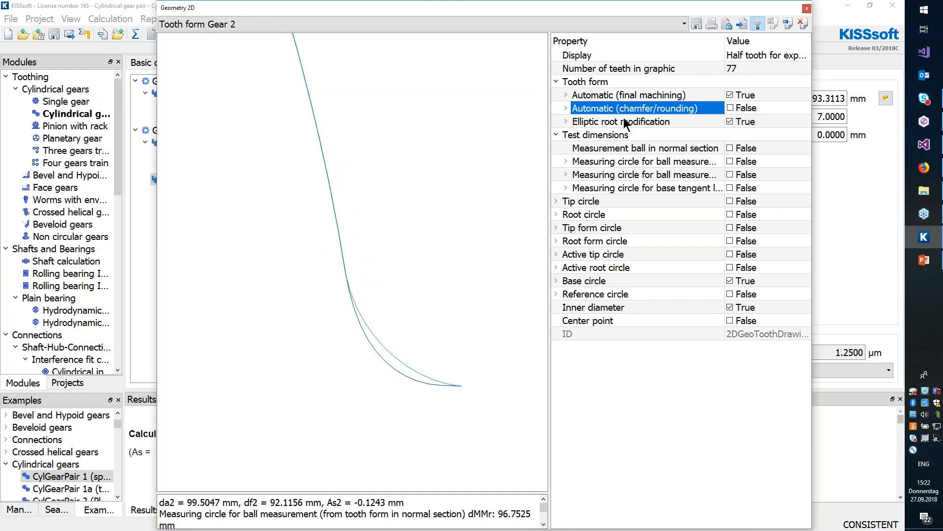
pyautogui.click(566, 122)
pyautogui.click(775, 135)
pyautogui.click(775, 135)
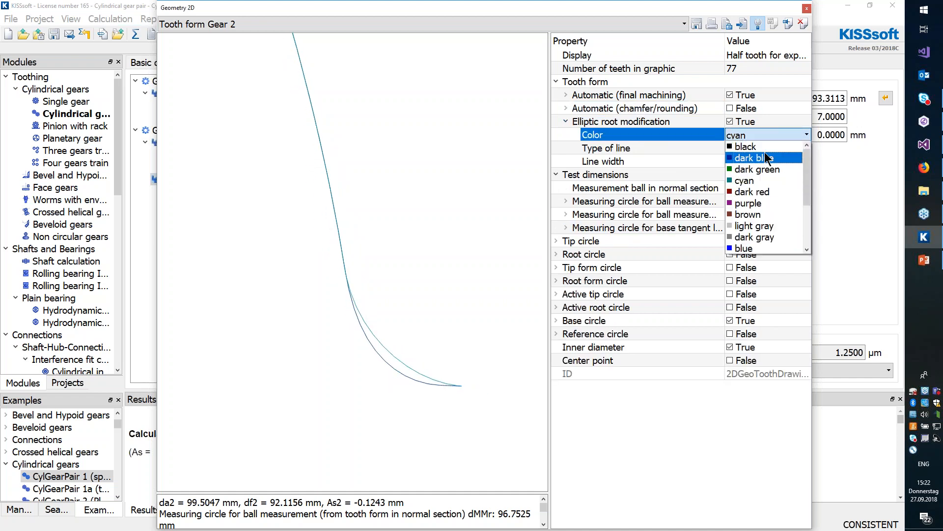
pyautogui.click(765, 149)
pyautogui.click(762, 161)
pyautogui.write('2')
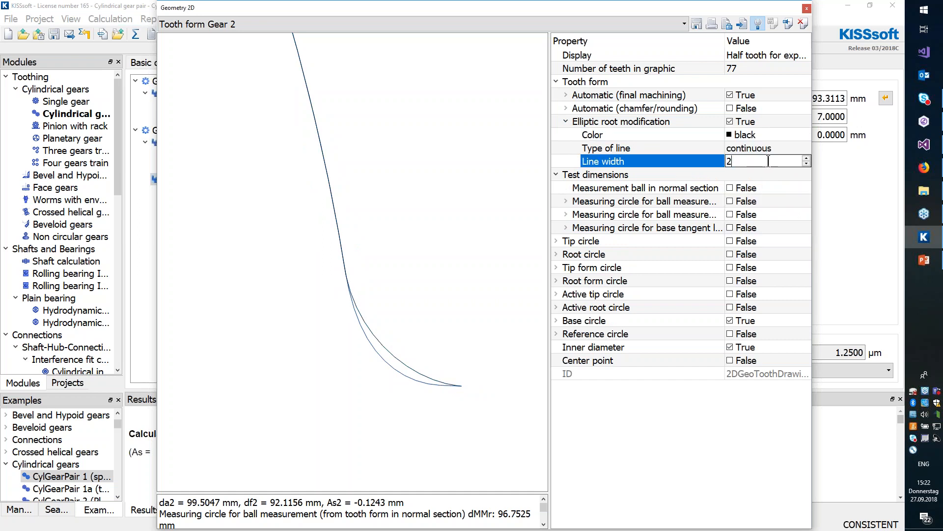
pyautogui.press('Return')
# Show the automatic final machining curve in red with line width 2.
pyautogui.doubleClick(583, 95)
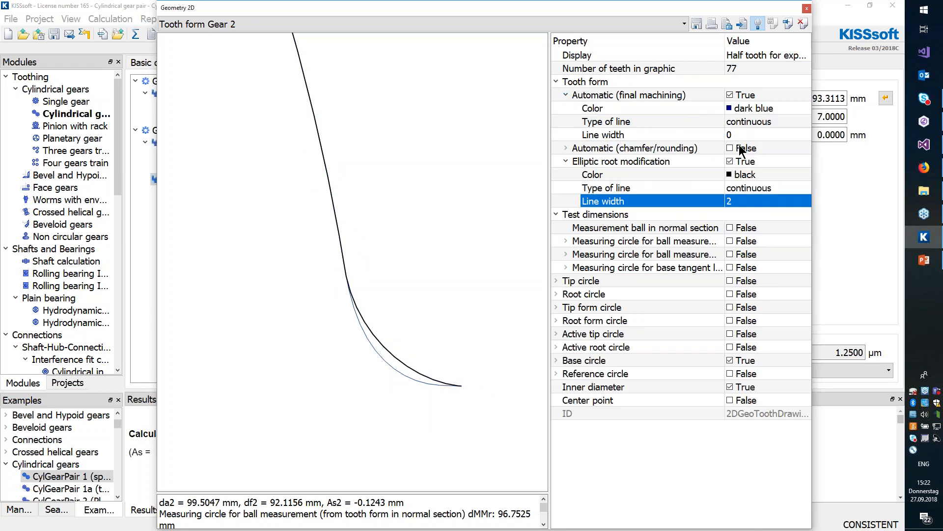
pyautogui.click(765, 134)
pyautogui.click(762, 108)
pyautogui.scroll(-3, 759, 147)
pyautogui.click(753, 176)
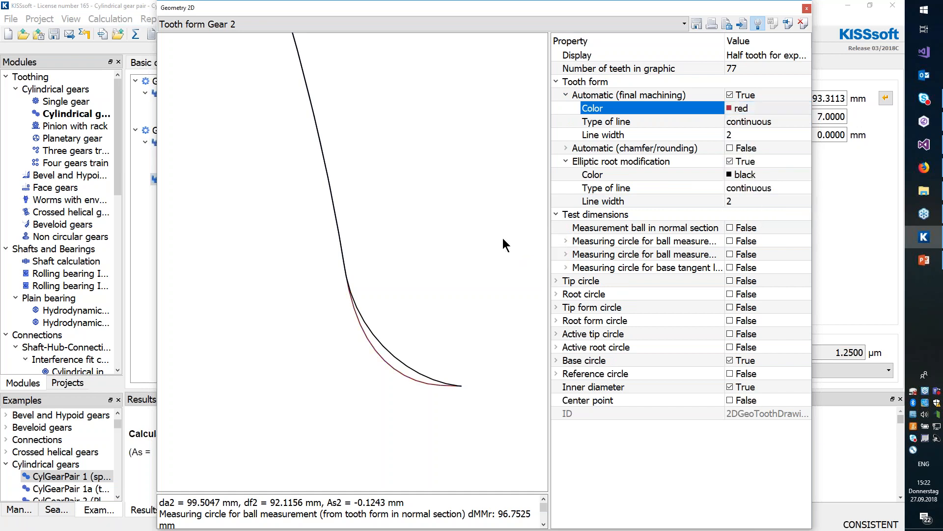
# Compare the final machining and elliptic root curves of gear 2 up close, and move the graphic aside.
pyautogui.scroll(-3, 404, 340)
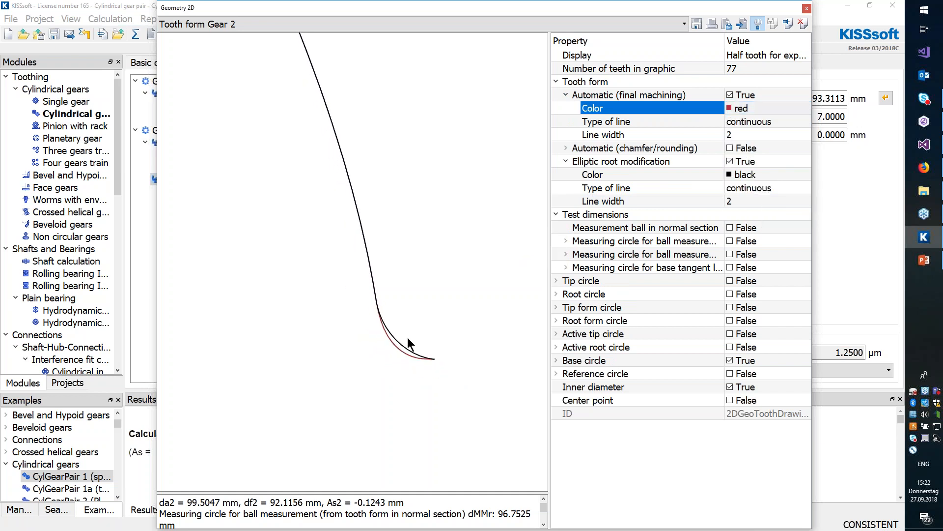
pyautogui.scroll(4, 403, 349)
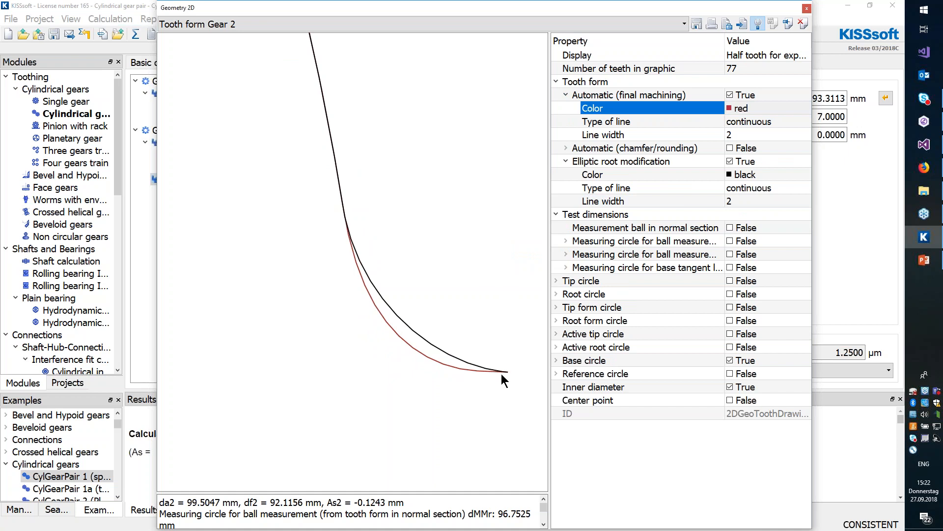
pyautogui.scroll(-2, 383, 320)
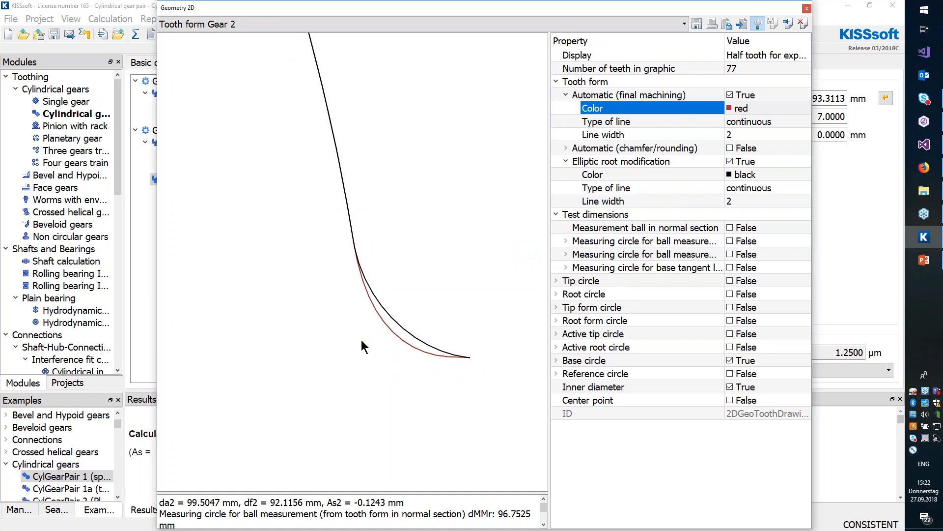
pyautogui.scroll(-4, 373, 377)
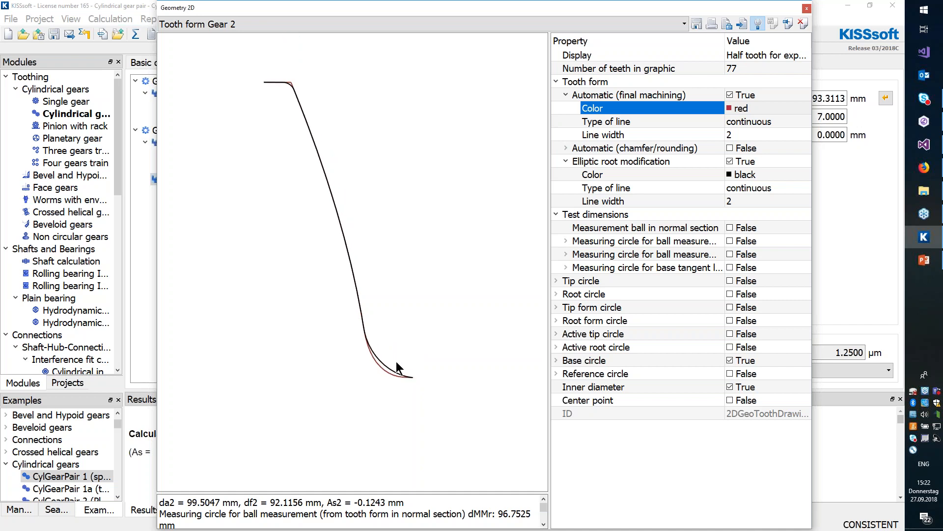
pyautogui.scroll(2, 400, 366)
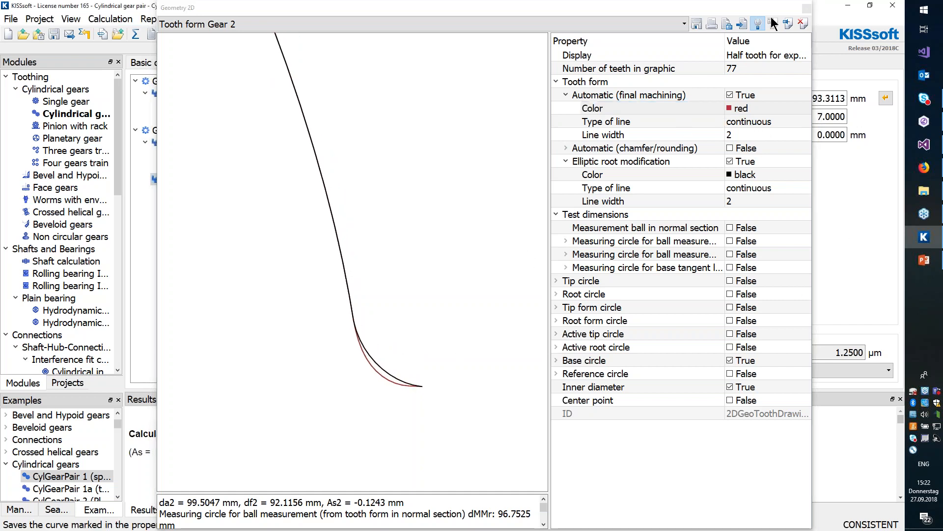
pyautogui.moveTo(786, 9); pyautogui.dragTo(745, 451)
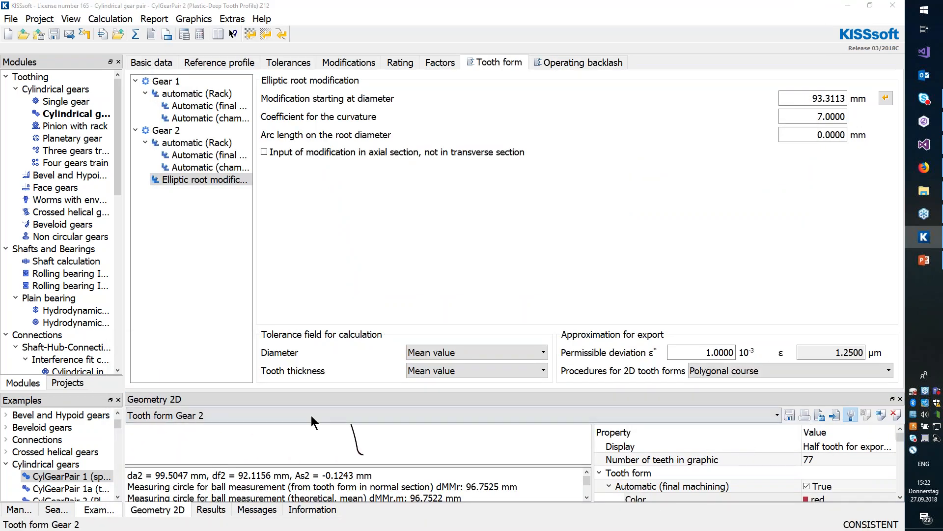
pyautogui.moveTo(187, 397); pyautogui.dragTo(691, 206)
# Recalculate the gear pair, accepting the warnings, and check gear 2's root safety in the enlarged results.
pyautogui.click(348, 63)
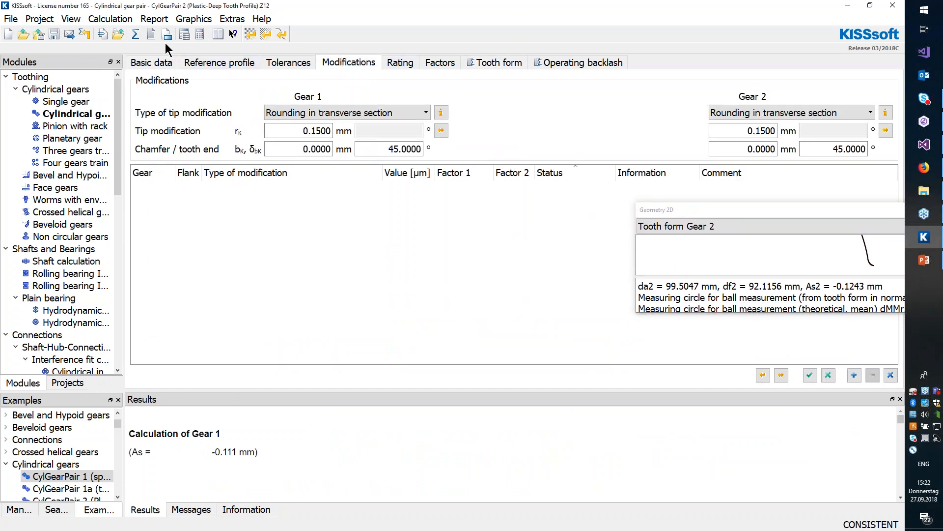
pyautogui.click(135, 34)
pyautogui.press('Return')
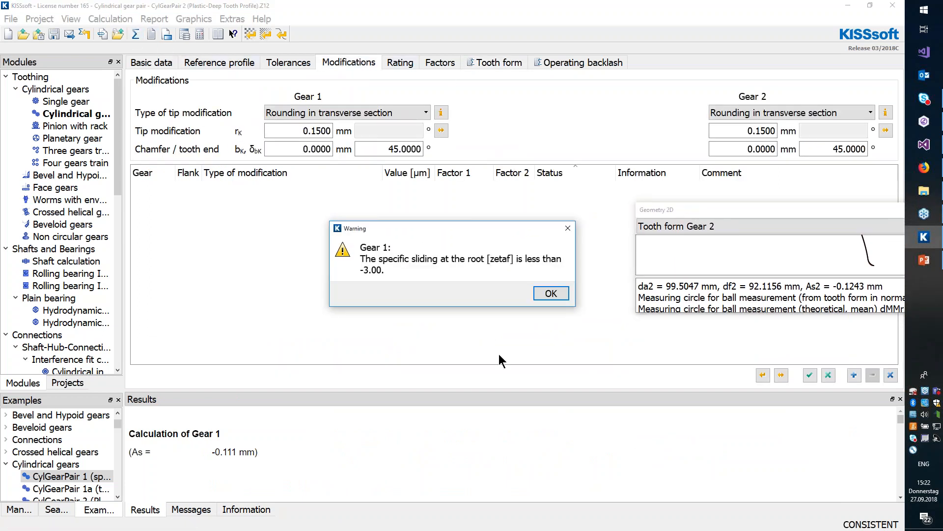
pyautogui.press('Return')
pyautogui.press('Return')
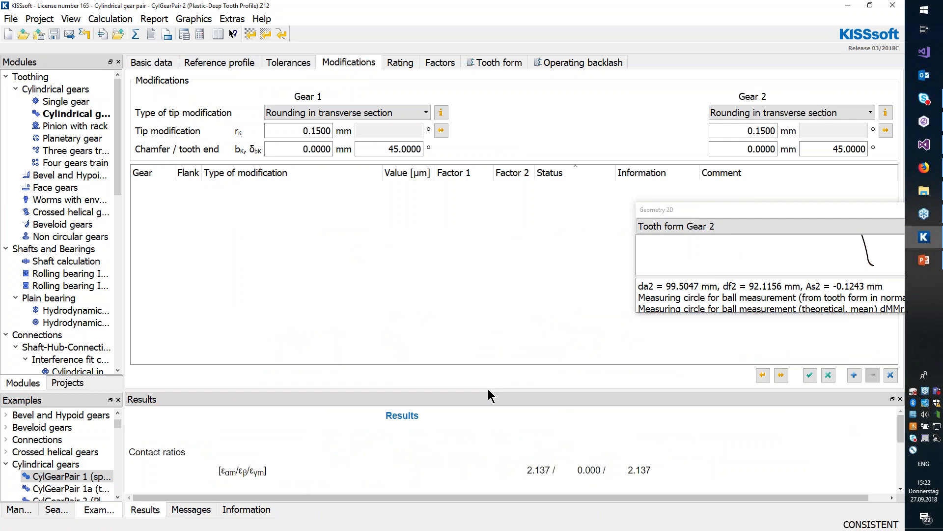
pyautogui.moveTo(488, 388); pyautogui.dragTo(488, 329)
pyautogui.moveTo(788, 455); pyautogui.dragTo(767, 458)
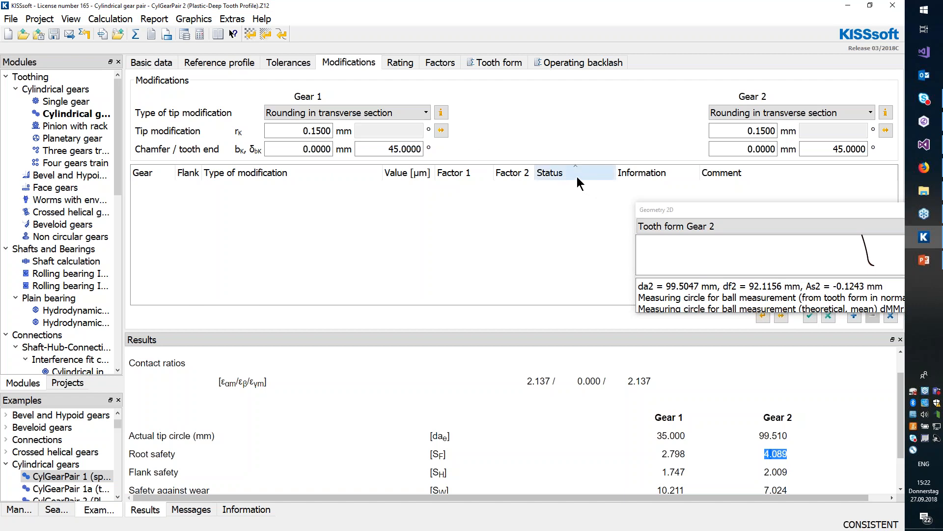
# Deactivate the elliptic root modification in gear 2's tooth form operations.
pyautogui.click(485, 63)
pyautogui.click(221, 180)
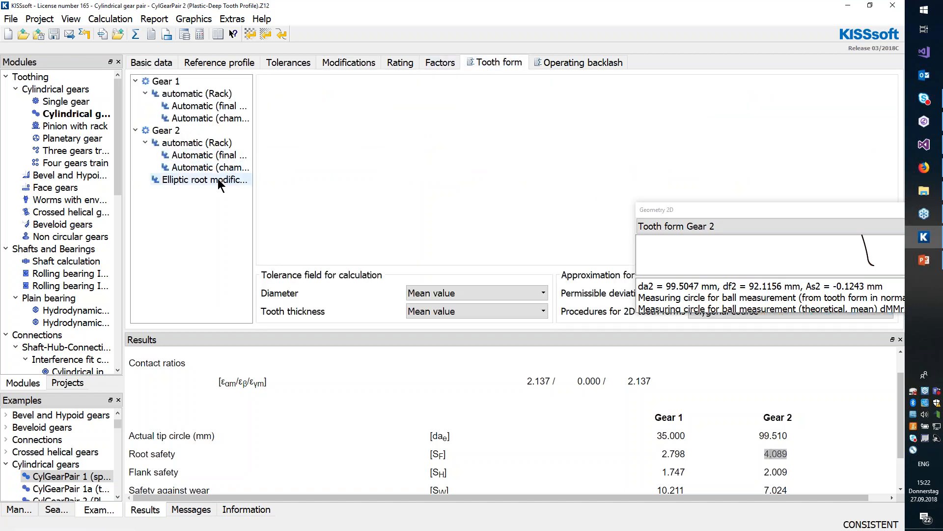
pyautogui.rightClick(220, 181)
pyautogui.click(259, 218)
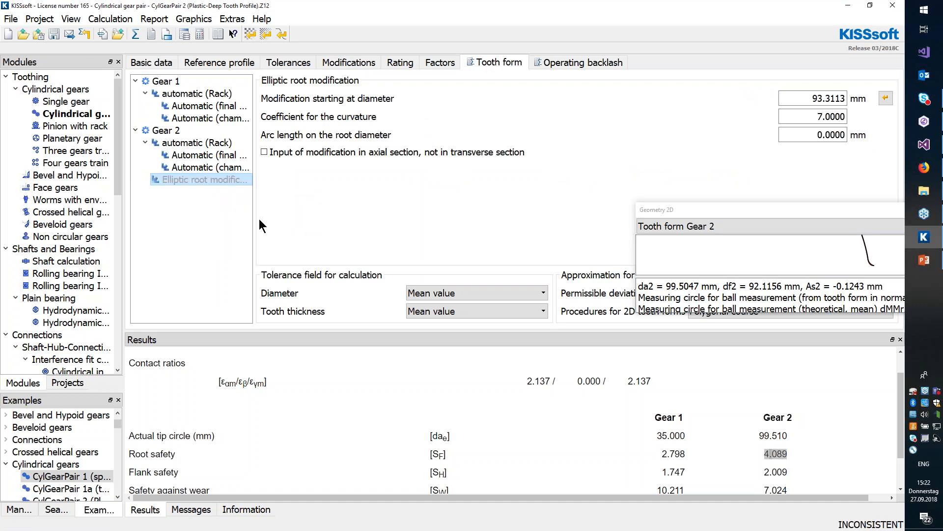
# Recalculate without the elliptic root modification, accepting the warnings, and check gear 2's root safety again.
pyautogui.click(339, 62)
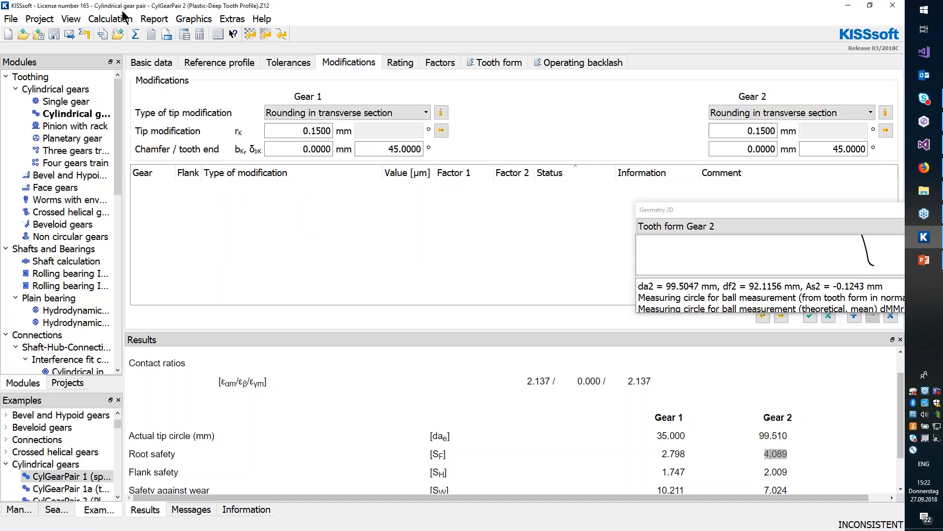
pyautogui.click(136, 35)
pyautogui.press('Return')
pyautogui.press('Return')
pyautogui.press('Return')
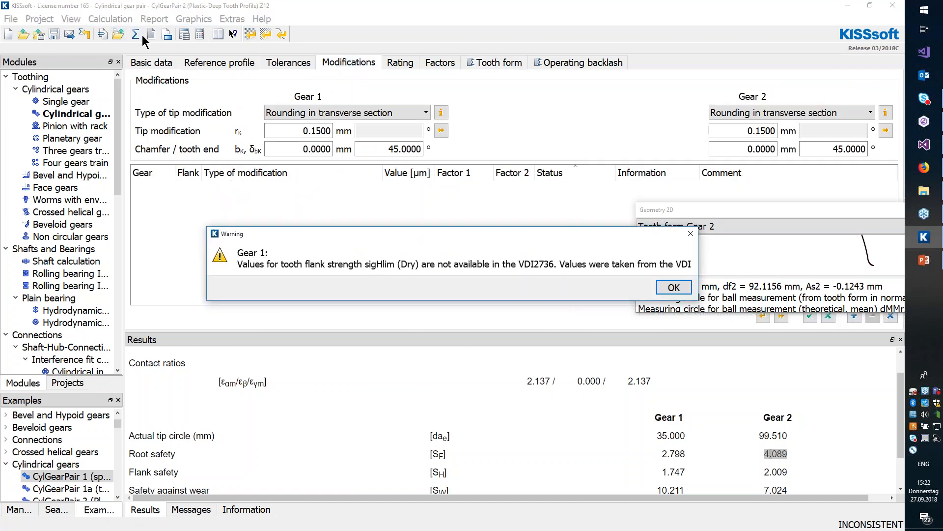
pyautogui.scroll(-1, 757, 475)
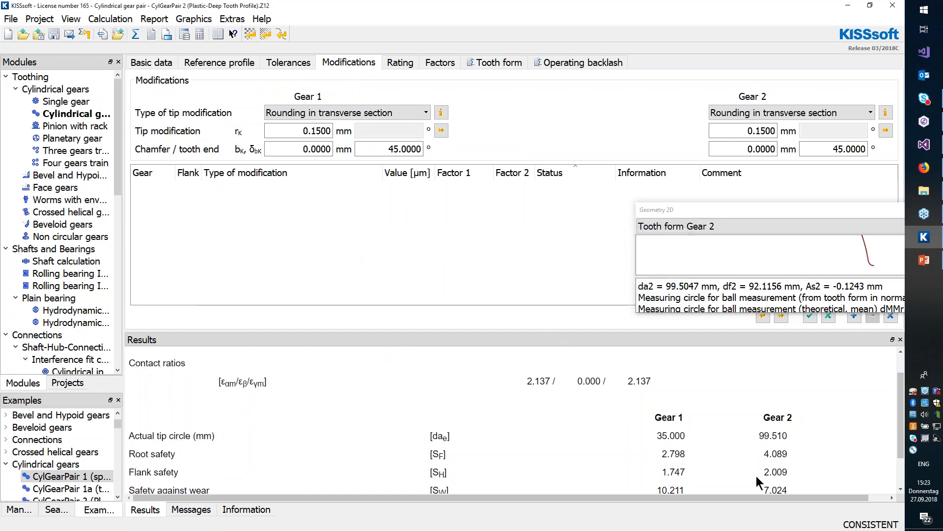
pyautogui.moveTo(771, 452); pyautogui.dragTo(763, 453)
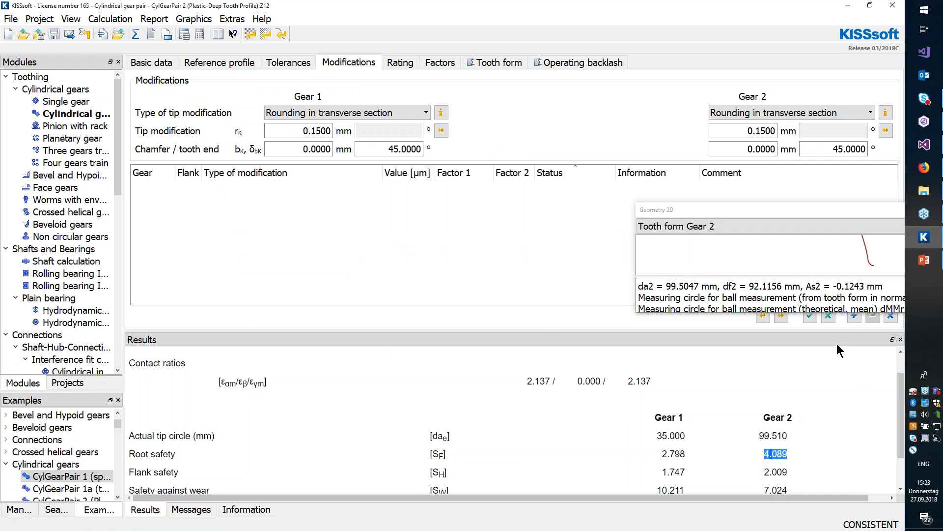
# Enlarge the gear 2 tooth form graphic again and examine the unmodified root fillet.
pyautogui.moveTo(723, 215); pyautogui.dragTo(376, 22)
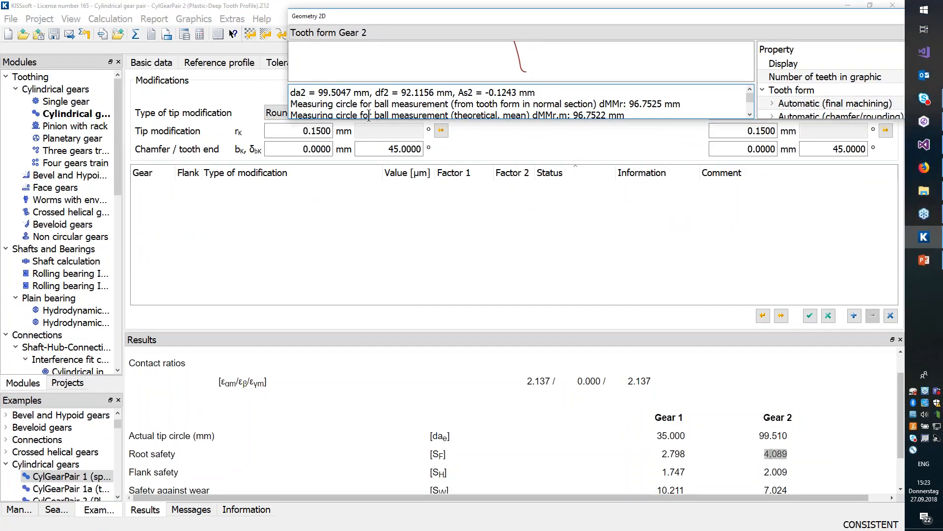
pyautogui.moveTo(368, 120); pyautogui.dragTo(442, 404)
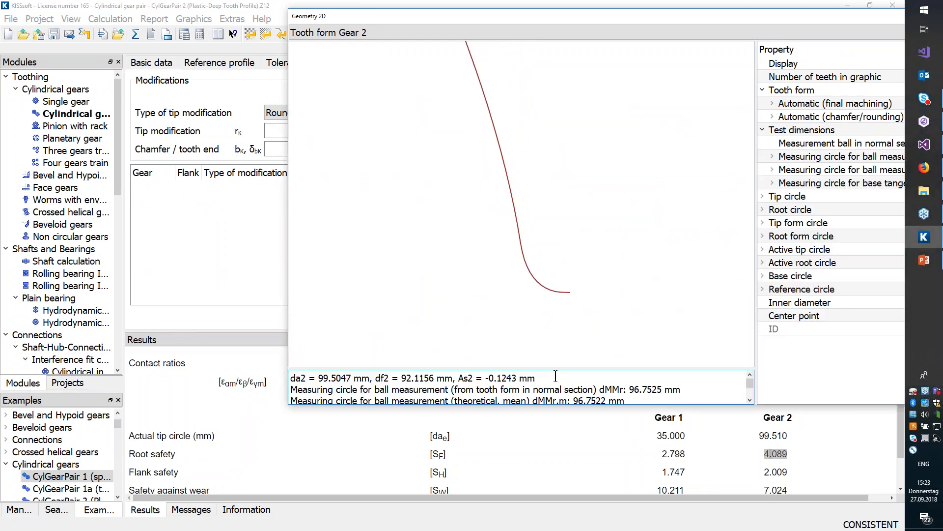
pyautogui.moveTo(677, 17); pyautogui.dragTo(574, 13)
pyautogui.scroll(1, 430, 280)
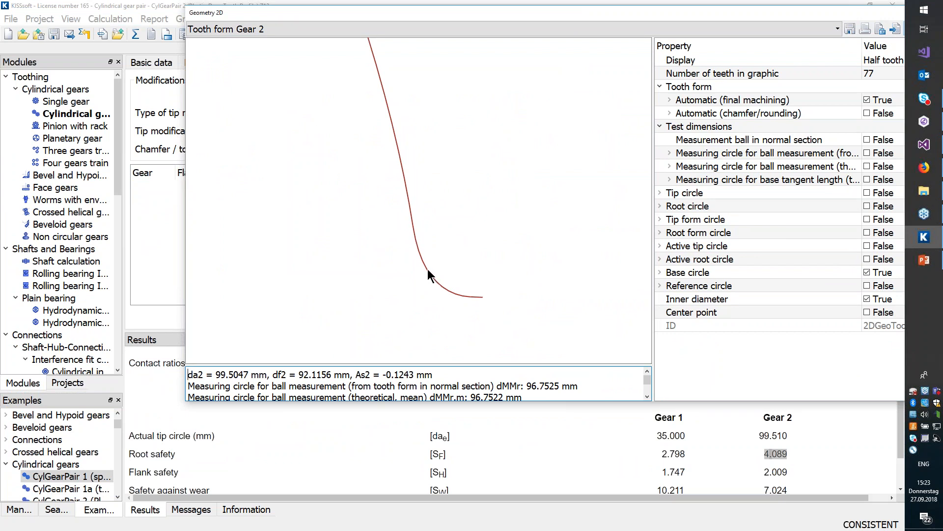
pyautogui.moveTo(428, 269)
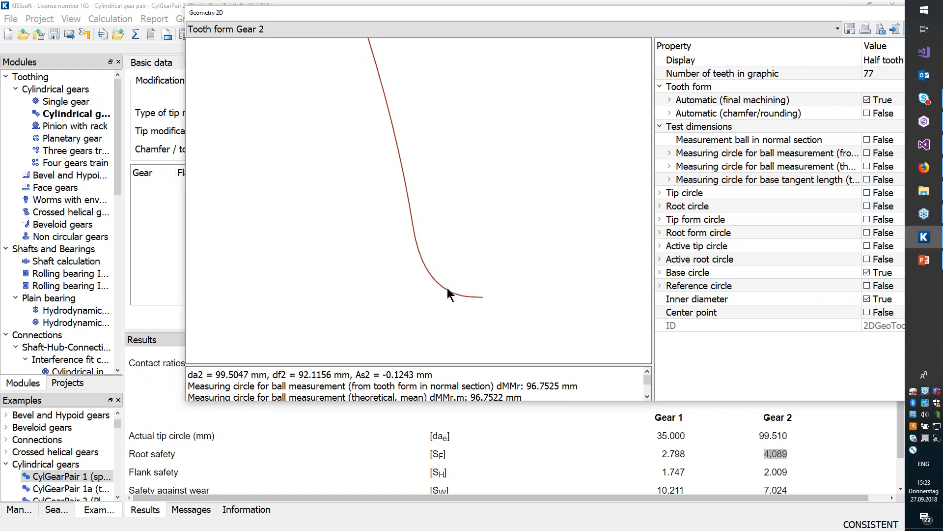
# Switch to the PowerPoint file WebDemo_Final_E.pptx, present slide 11 "Graphical method" full screen, and end the slide show.
pyautogui.moveTo(928, 264)
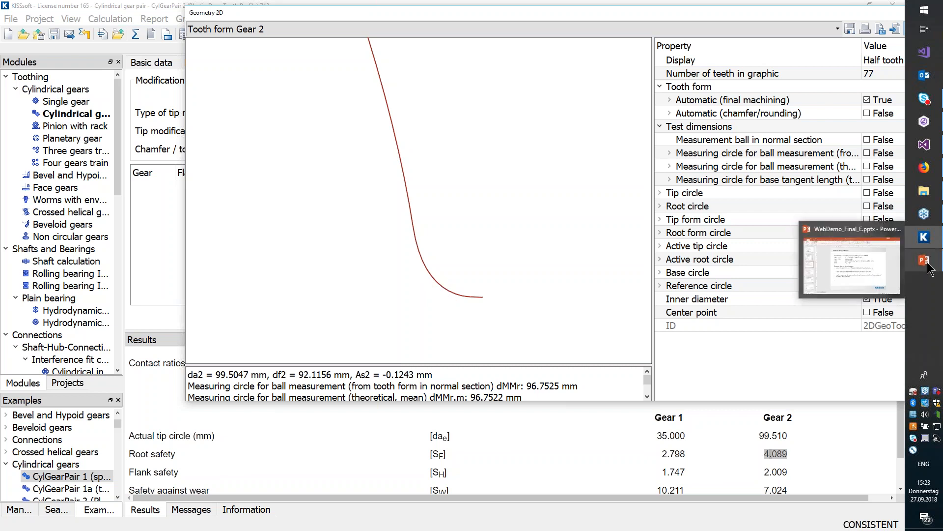
pyautogui.click(866, 266)
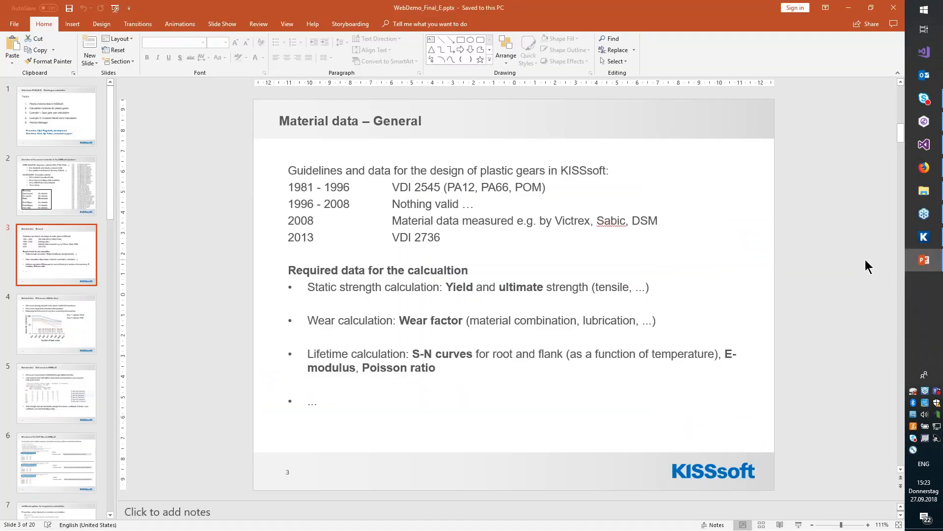
pyautogui.scroll(-6, 64, 398)
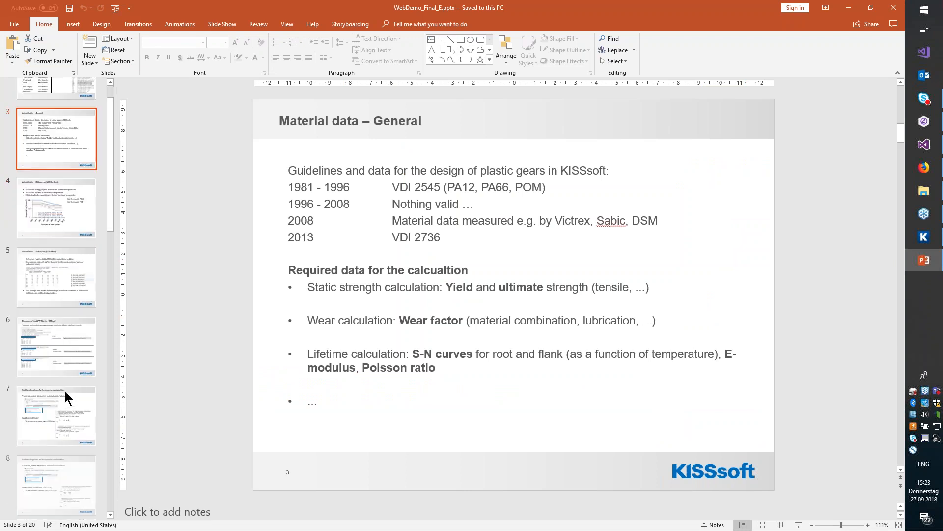
pyautogui.scroll(-2, 64, 401)
pyautogui.click(79, 314)
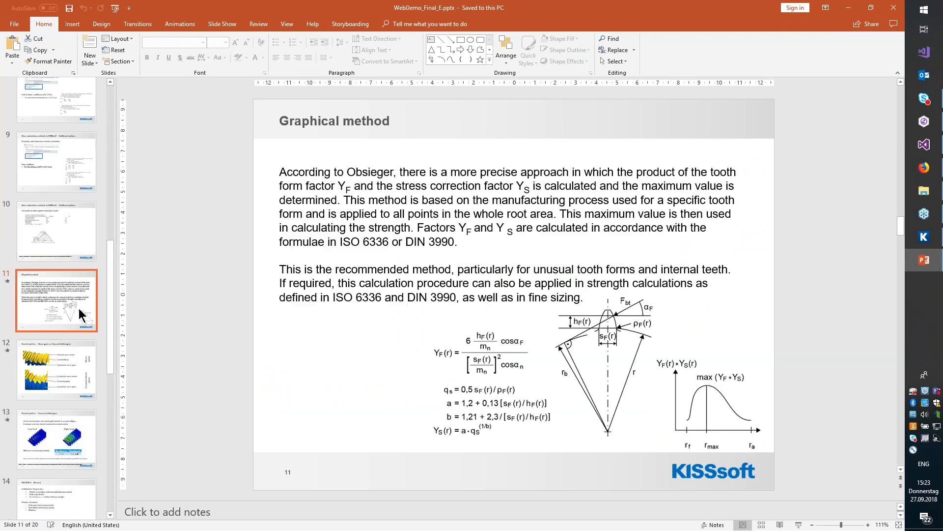
pyautogui.click(799, 525)
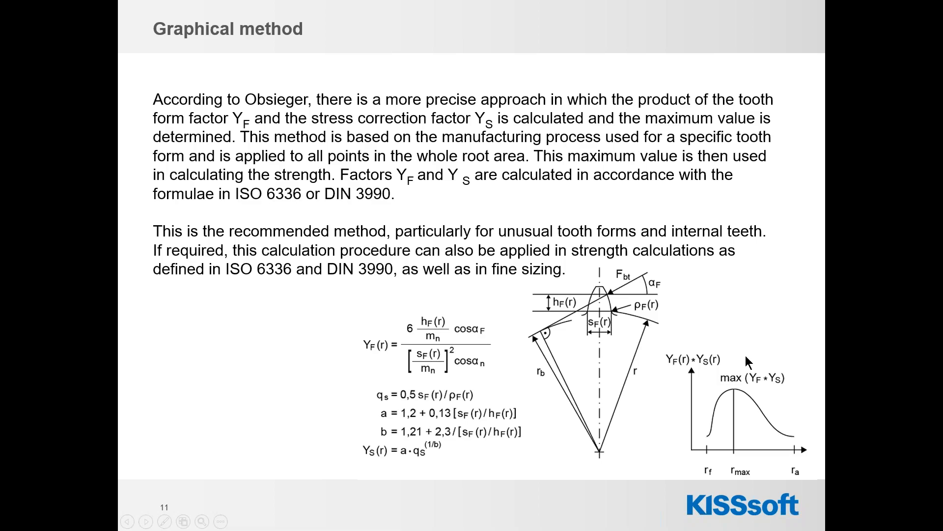
pyautogui.press('Escape')
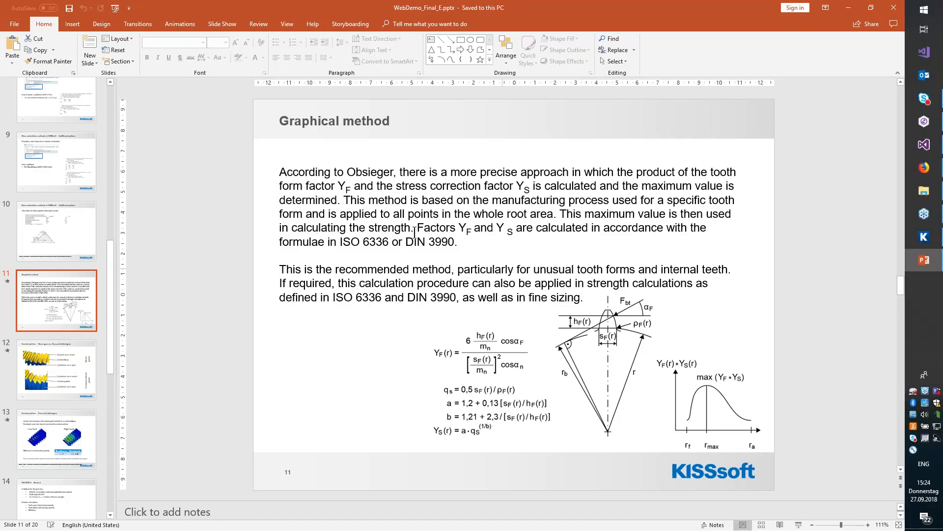
# Switch from the slides back to KISSsoft and move the gear 2 tooth form graphic clear of the input area.
pyautogui.doubleClick(352, 171)
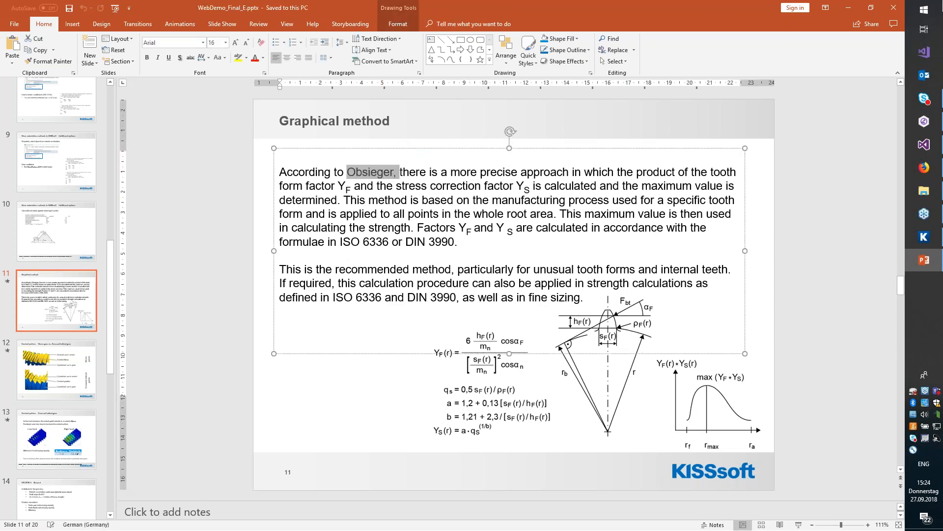
pyautogui.click(848, 8)
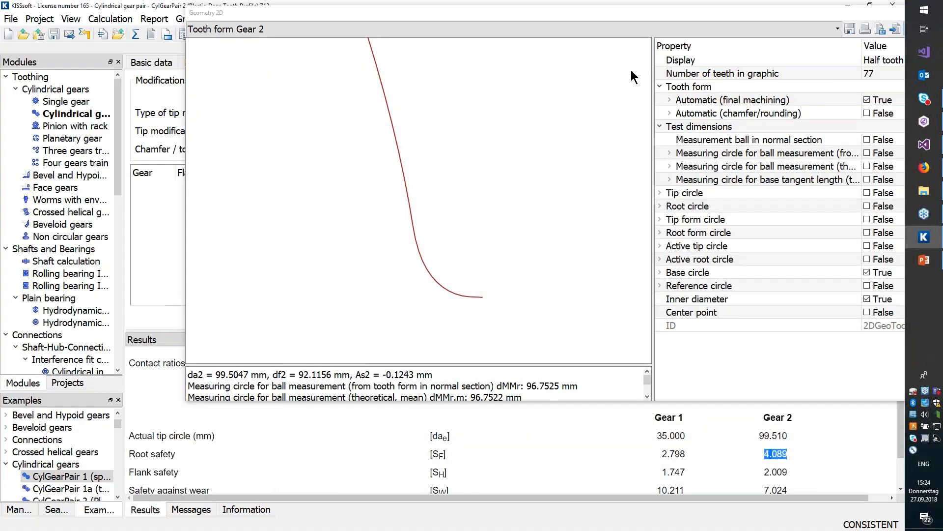
pyautogui.moveTo(827, 17); pyautogui.dragTo(705, 15)
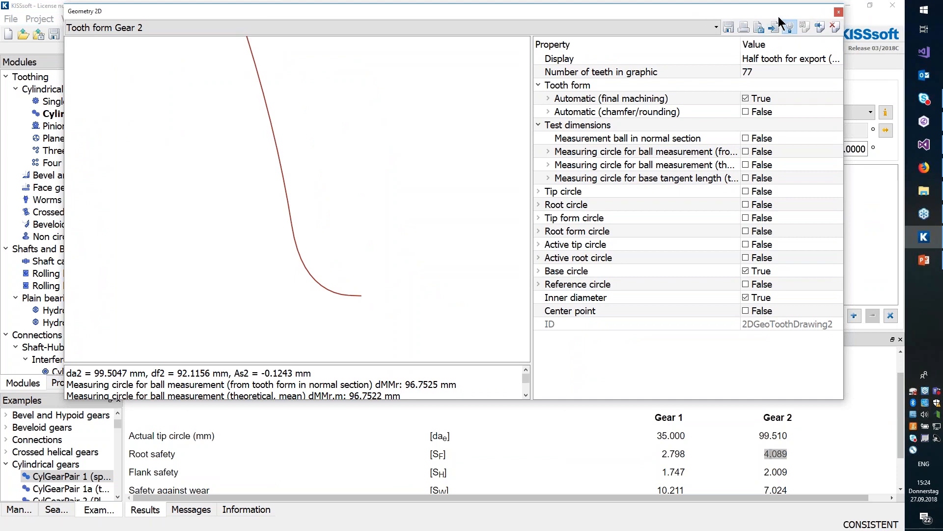
pyautogui.moveTo(816, 13); pyautogui.dragTo(832, 378)
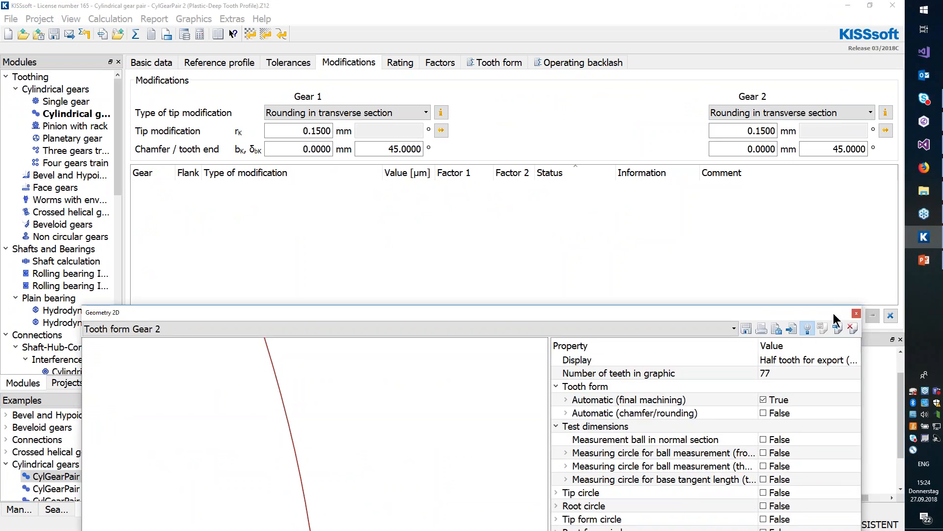
# Set the form factors YF, YS to "using graphical method" in the rating's strength details.
pyautogui.click(399, 61)
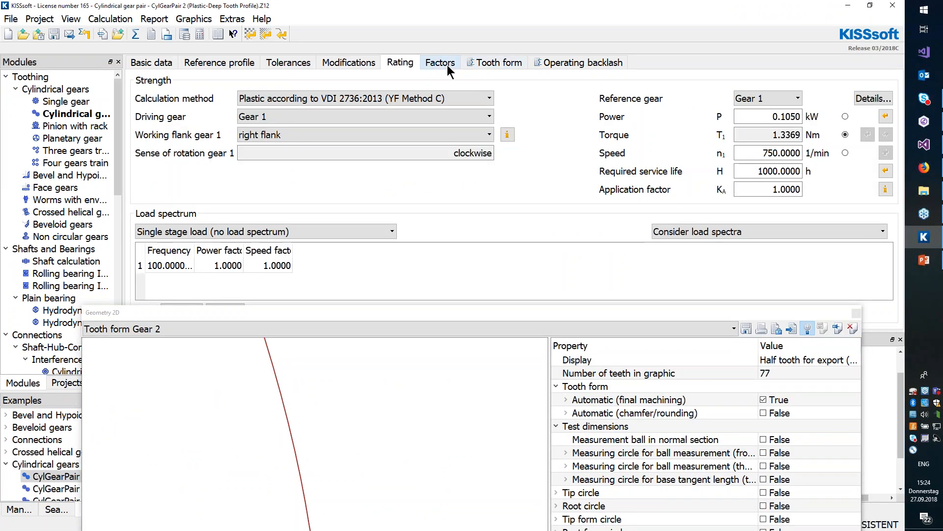
pyautogui.click(884, 99)
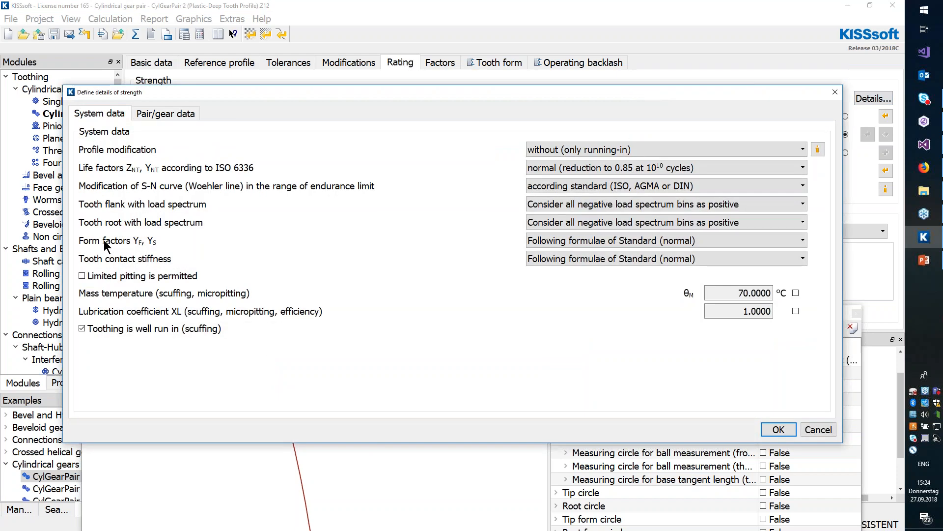
pyautogui.click(615, 241)
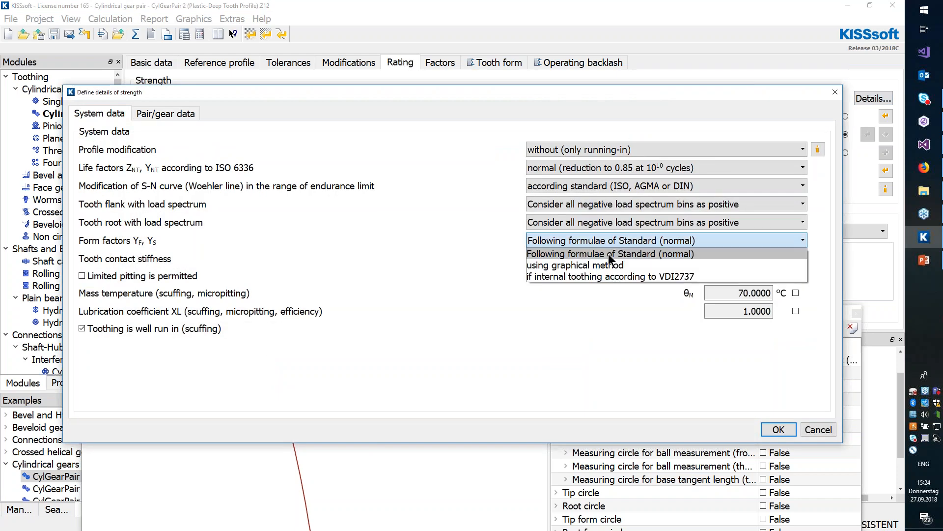
pyautogui.click(612, 264)
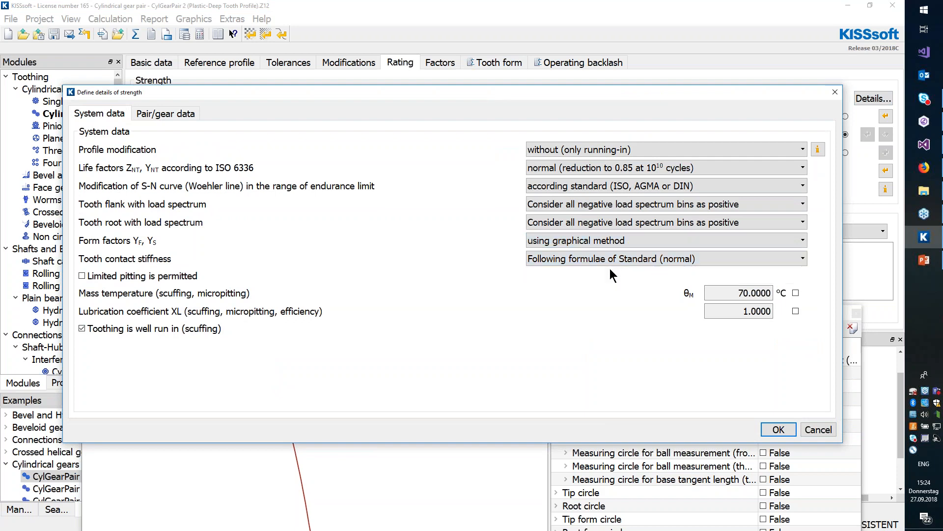
pyautogui.click(780, 430)
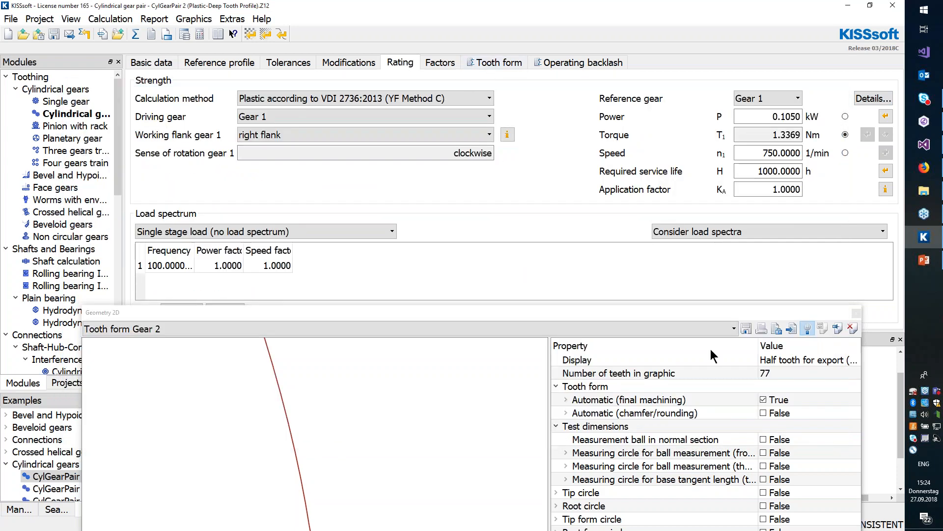
# Recalculate with the graphical method, accepting the warnings, and compare gear 2's root safety with the unobstructed previous result.
pyautogui.click(856, 313)
pyautogui.moveTo(798, 456); pyautogui.dragTo(768, 453)
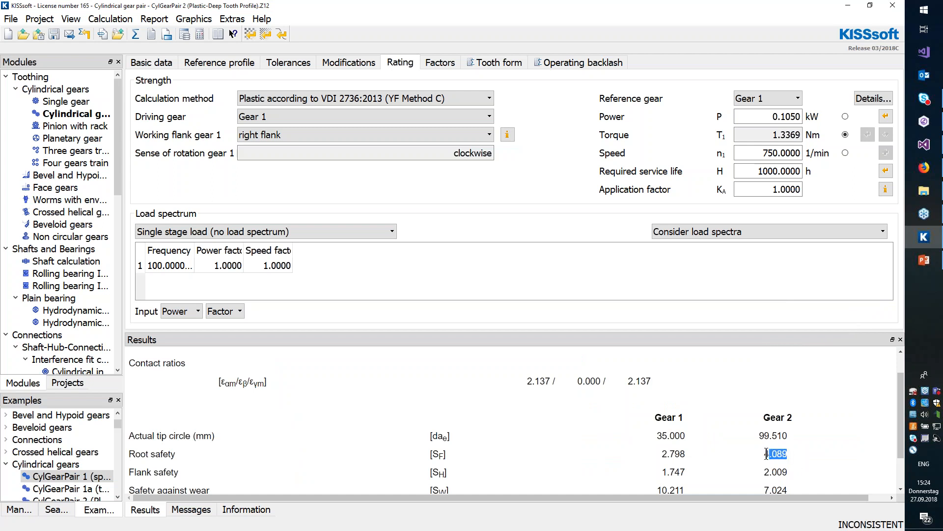
pyautogui.click(136, 34)
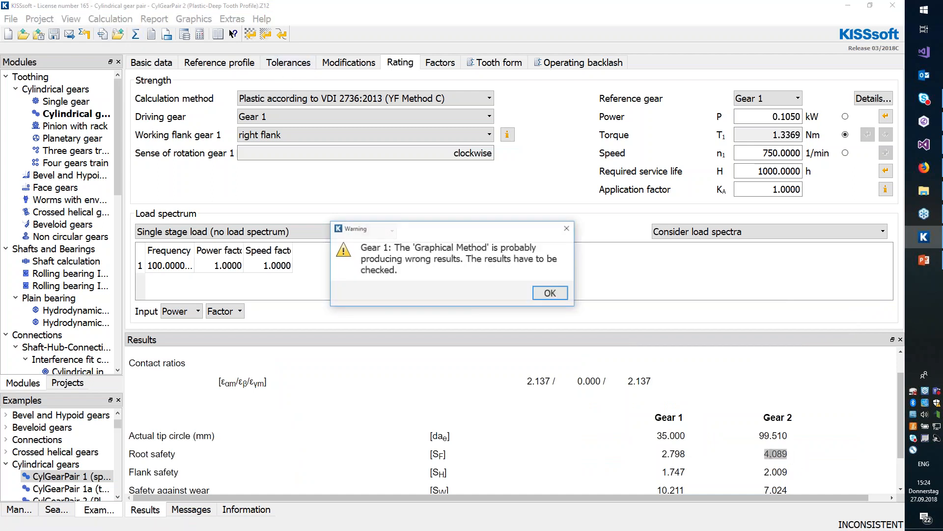
pyautogui.scroll(-1, 708, 431)
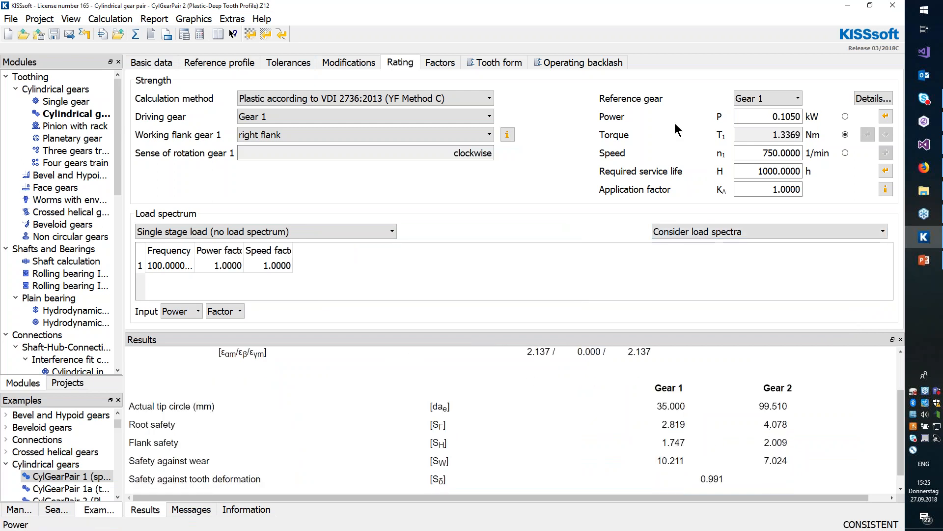
# Activate the elliptic root modification again in gear 2's tooth form operations.
pyautogui.click(494, 63)
pyautogui.click(193, 180)
pyautogui.rightClick(193, 181)
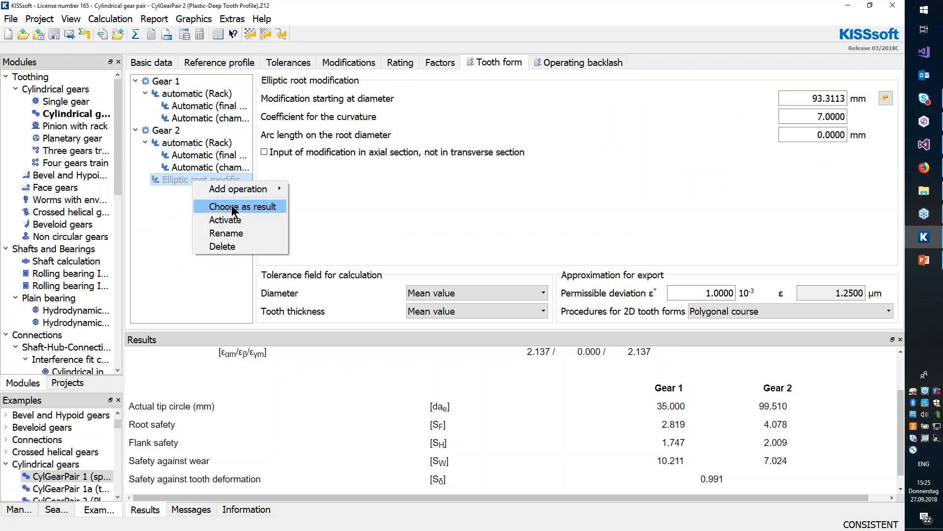
pyautogui.click(239, 219)
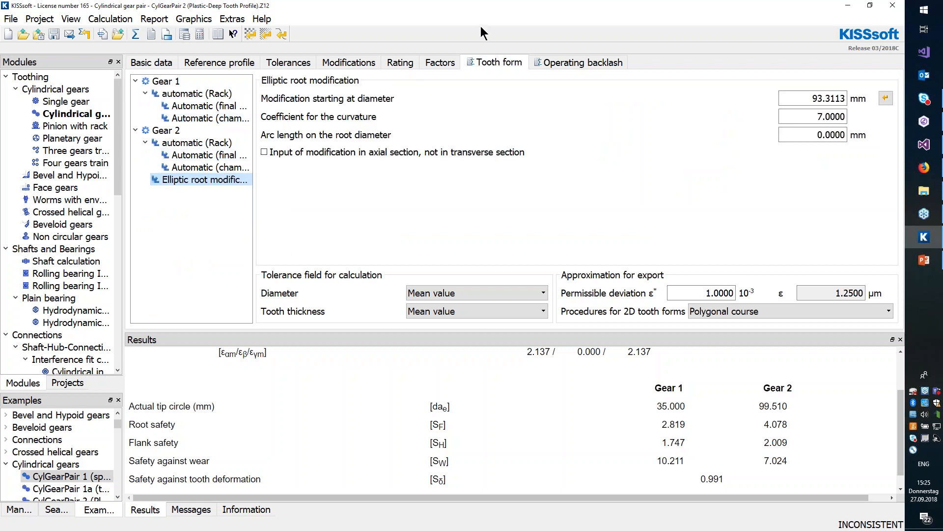
# Recalculate with the elliptic root modification active, accepting the warnings, and check gear 2's root safety.
pyautogui.click(290, 65)
pyautogui.click(137, 33)
pyautogui.press('Return')
pyautogui.press('Return')
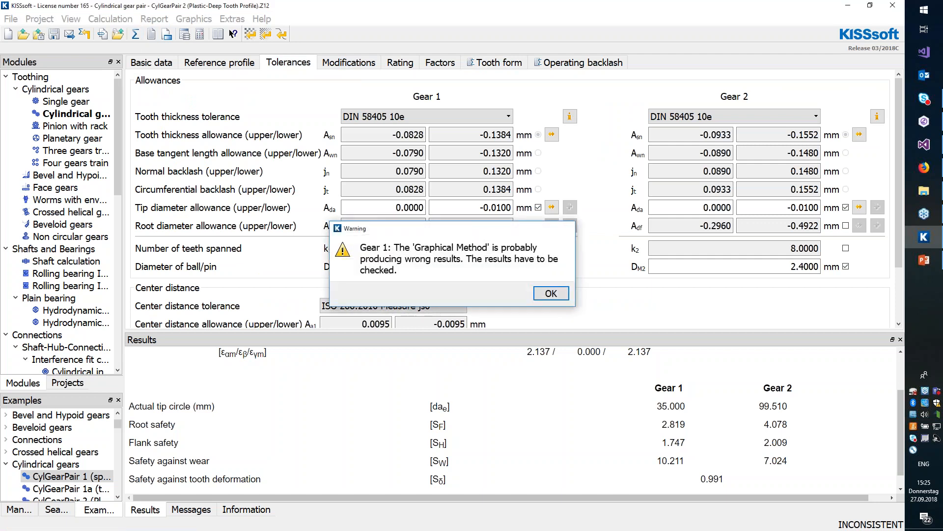
pyautogui.press('Return')
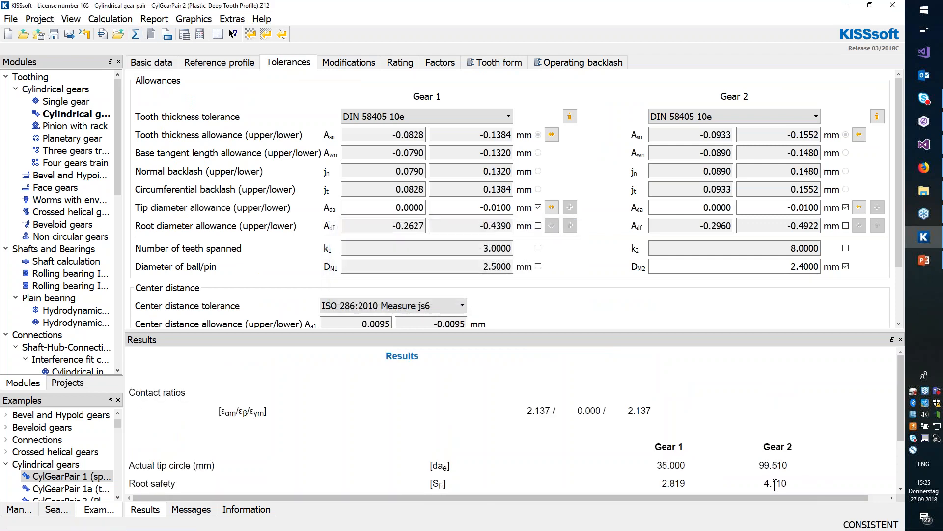
# Set the coefficient for the curvature of gear 2's elliptic root modification to 8.
pyautogui.click(492, 64)
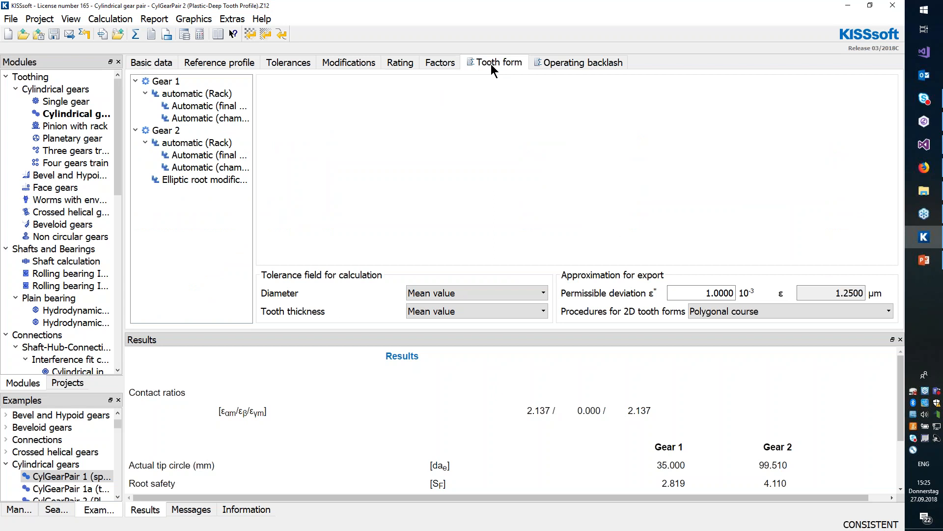
pyautogui.click(206, 180)
pyautogui.doubleClick(813, 120)
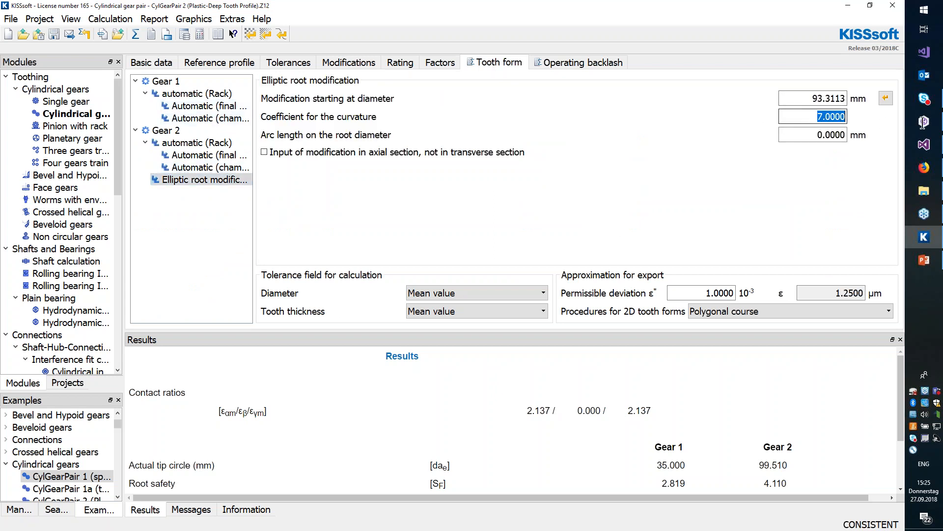
pyautogui.moveTo(924, 125)
pyautogui.write('8')
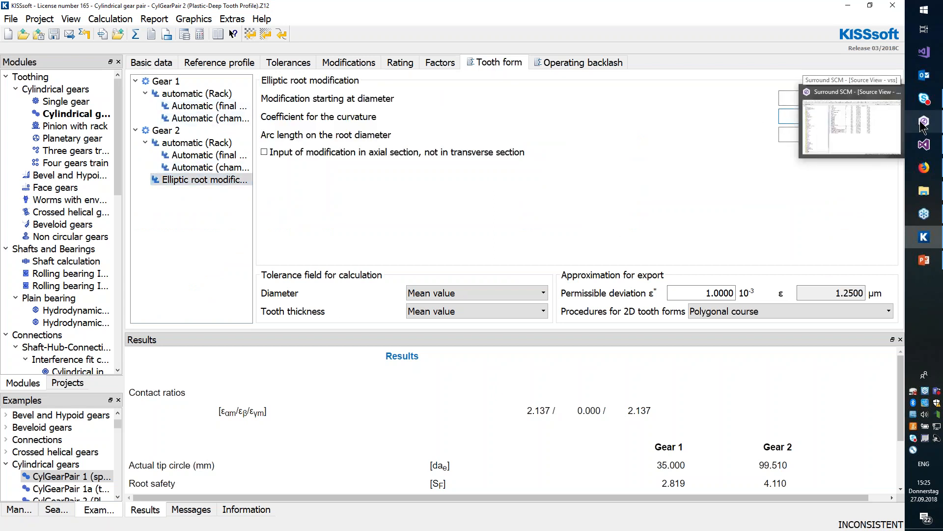
# Recalculate with the new curvature coefficient, accepting the warnings, and mark gear 2's root safety in the results.
pyautogui.click(136, 34)
pyautogui.press('Return')
pyautogui.press('Return')
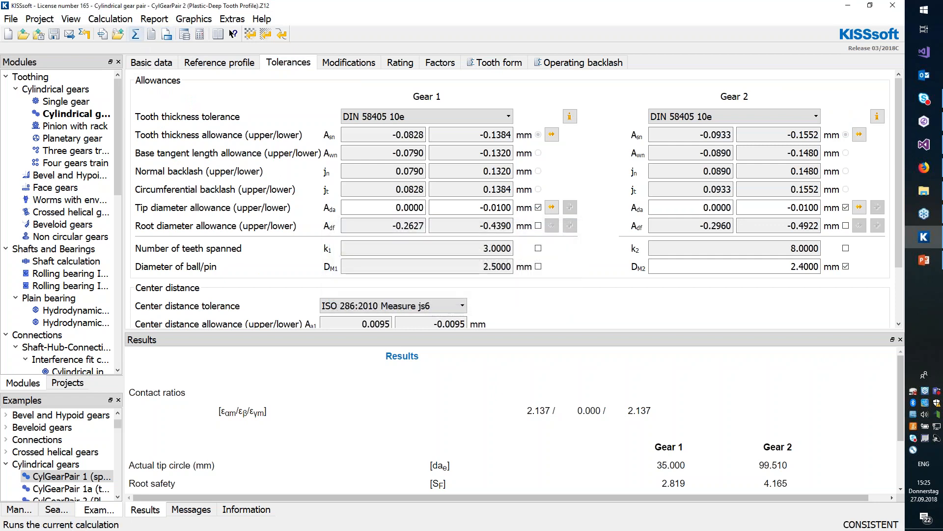
pyautogui.moveTo(766, 483); pyautogui.dragTo(788, 486)
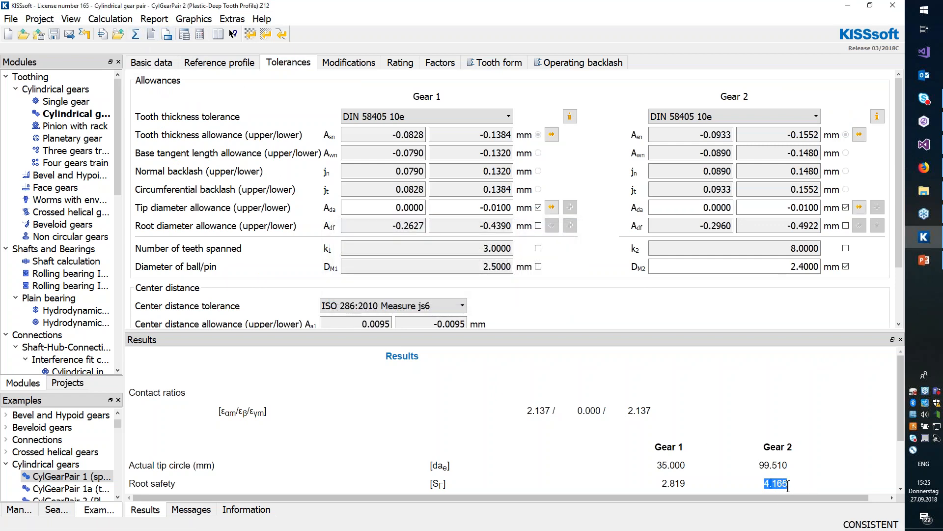
# Read the calculation messages about using the graphical method for gear 2.
pyautogui.click(193, 511)
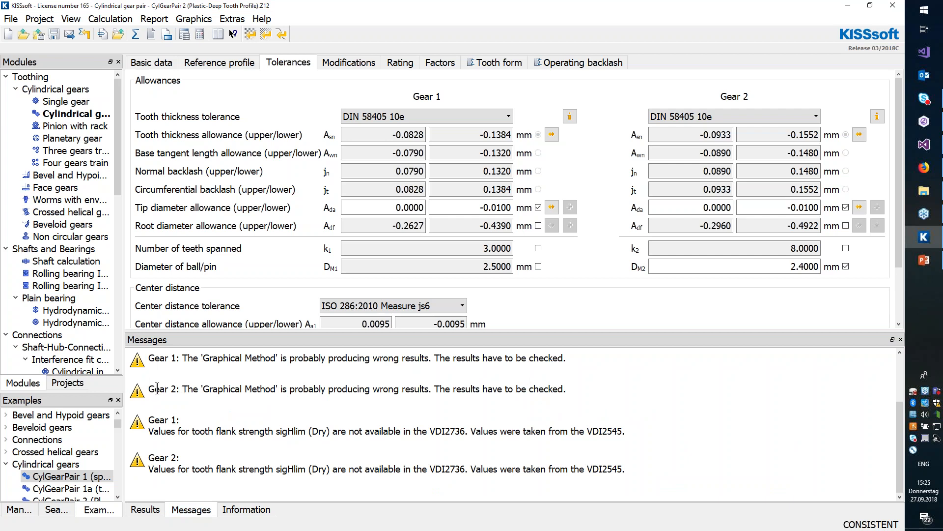
pyautogui.moveTo(157, 390); pyautogui.dragTo(549, 393)
pyautogui.click(591, 393)
# Add the contact analysis to the calculation and start it, accepting the warnings, but abort the run.
pyautogui.click(114, 20)
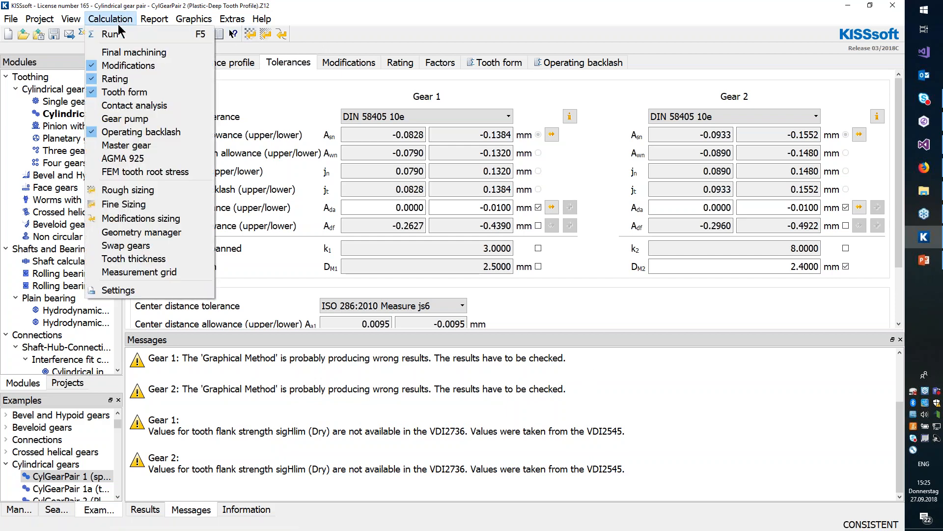
pyautogui.click(155, 106)
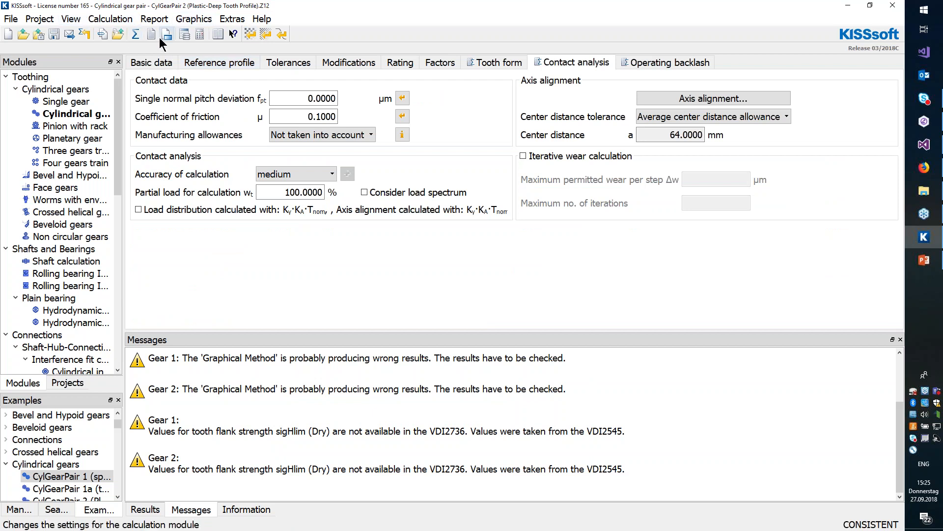
pyautogui.click(135, 34)
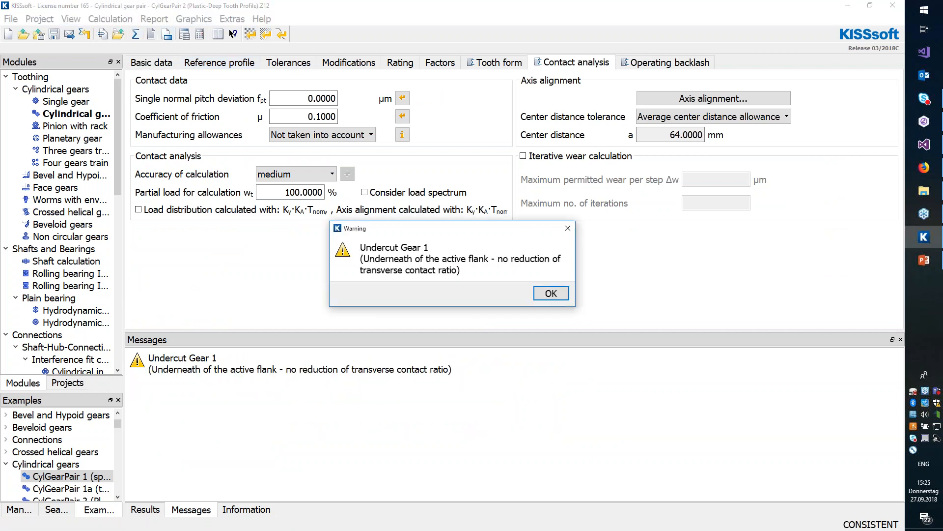
pyautogui.press('Return')
pyautogui.press('Return')
pyautogui.press('Return')
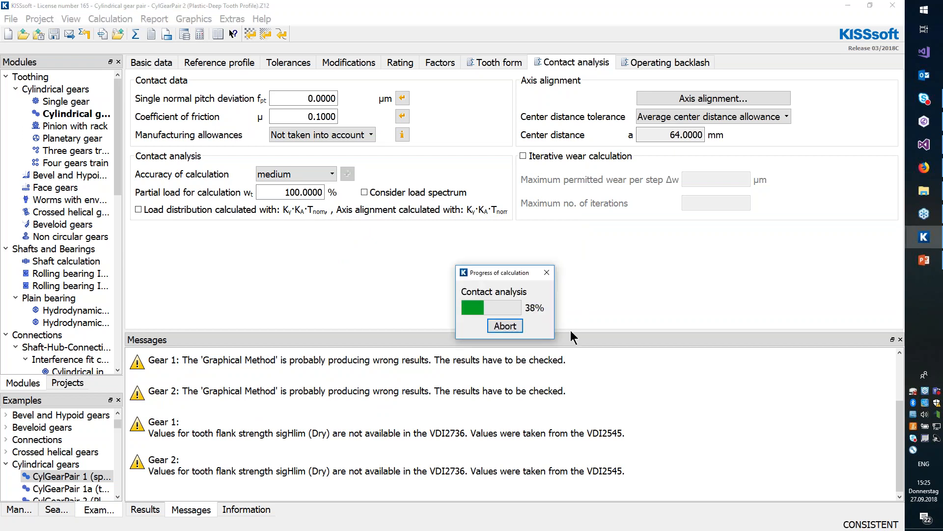
pyautogui.click(498, 326)
pyautogui.click(497, 282)
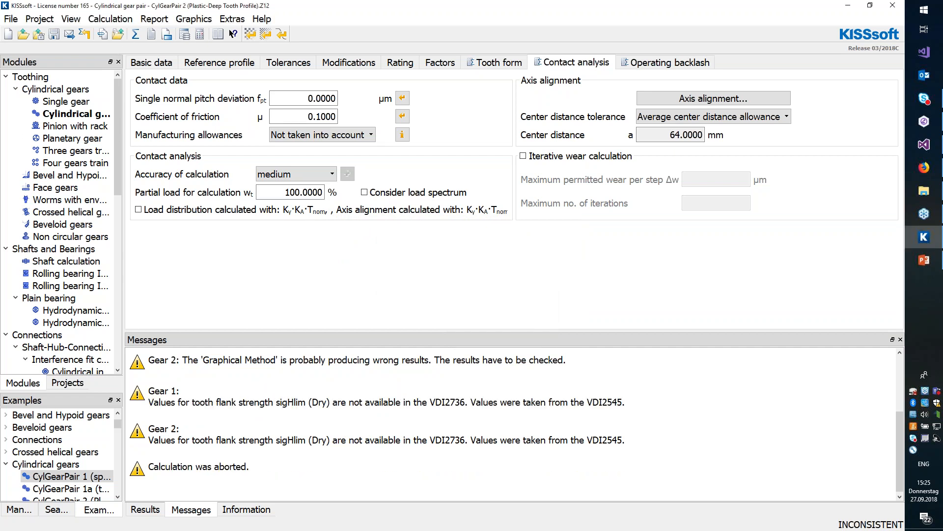
# Enter 12 as the new gear value in the basic data and rerun the contact analysis, accepting the warnings.
pyautogui.click(152, 62)
pyautogui.doubleClick(663, 141)
pyautogui.write('12')
pyautogui.click(576, 62)
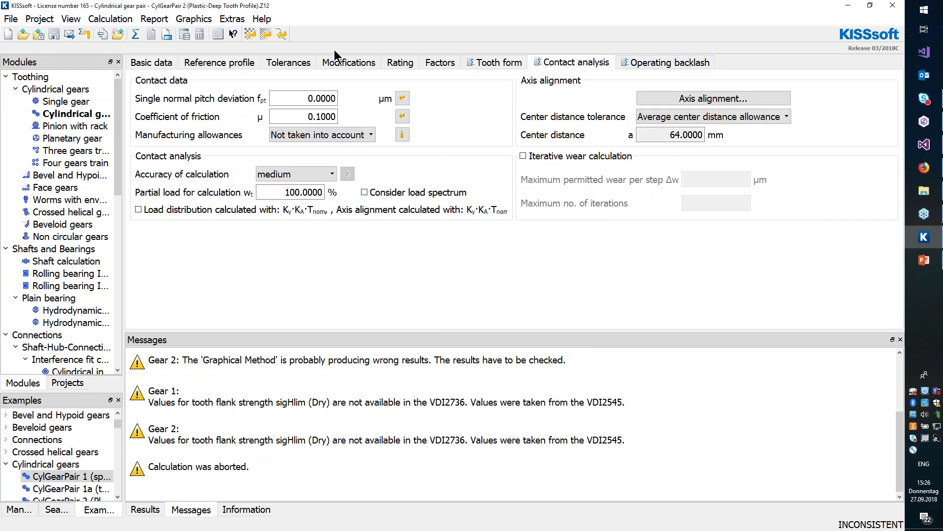
pyautogui.click(136, 33)
pyautogui.press('Return')
pyautogui.press('Return')
pyautogui.press('Return')
# Display the contact analysis graphic "Bending stress in root area" for Gear B in 2D and enlarge the root curve.
pyautogui.click(193, 18)
pyautogui.moveTo(225, 78)
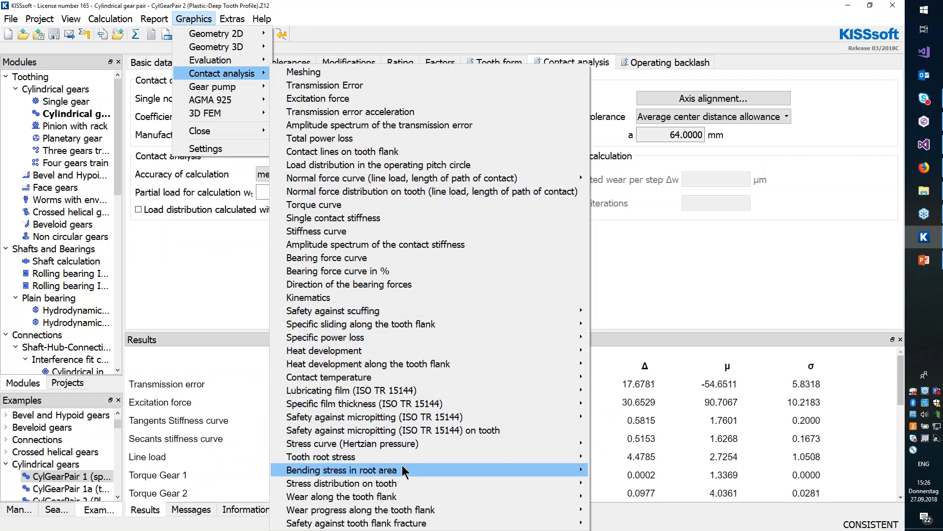
pyautogui.moveTo(470, 484)
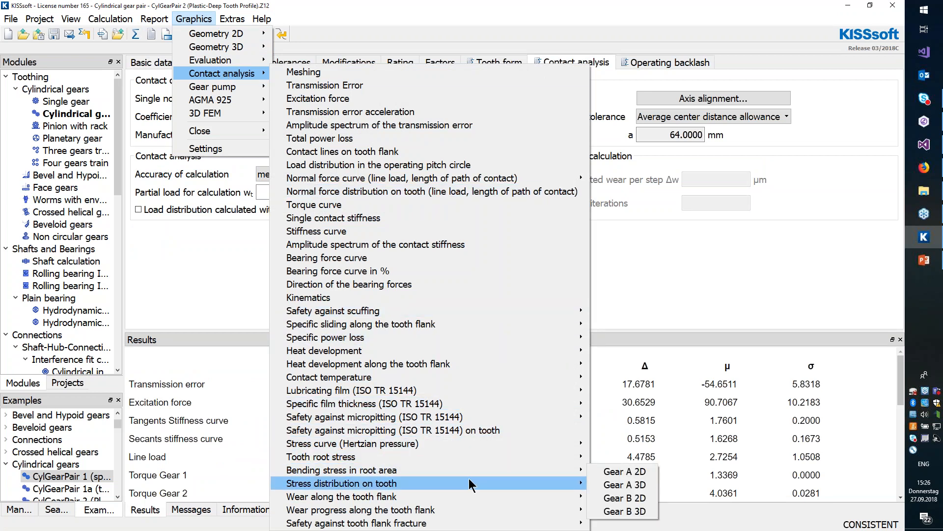
pyautogui.click(624, 498)
pyautogui.moveTo(379, 377); pyautogui.dragTo(206, 515)
pyautogui.scroll(2, 379, 250)
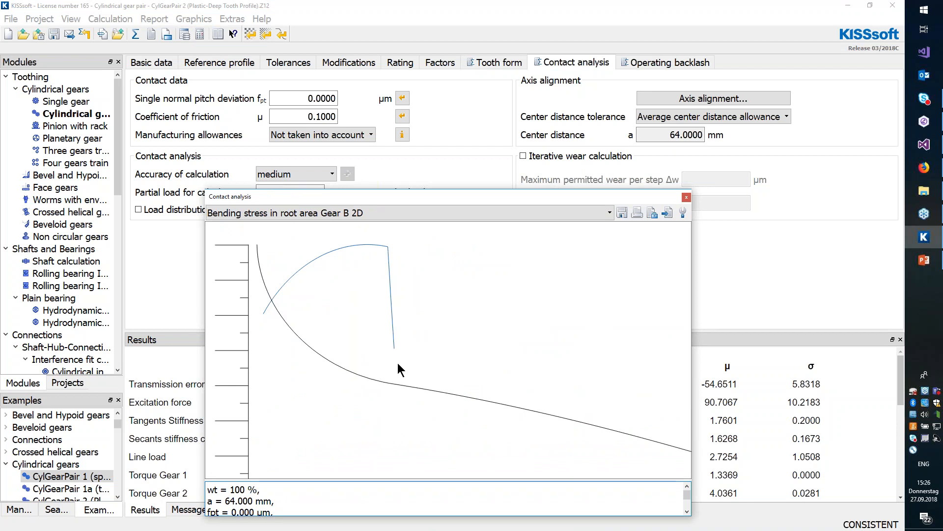
# Set the starting diameter of gear 2's elliptic root modification to 9.5 mm.
pyautogui.click(495, 67)
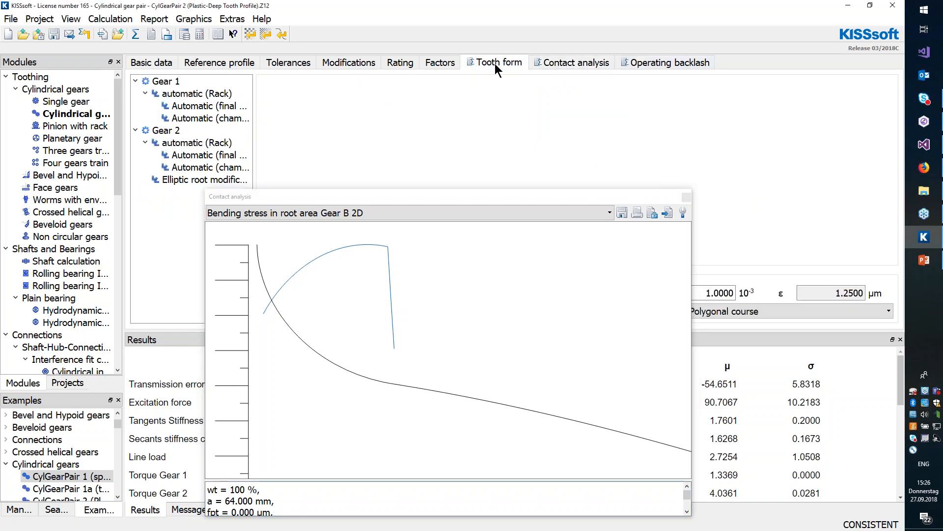
pyautogui.click(229, 179)
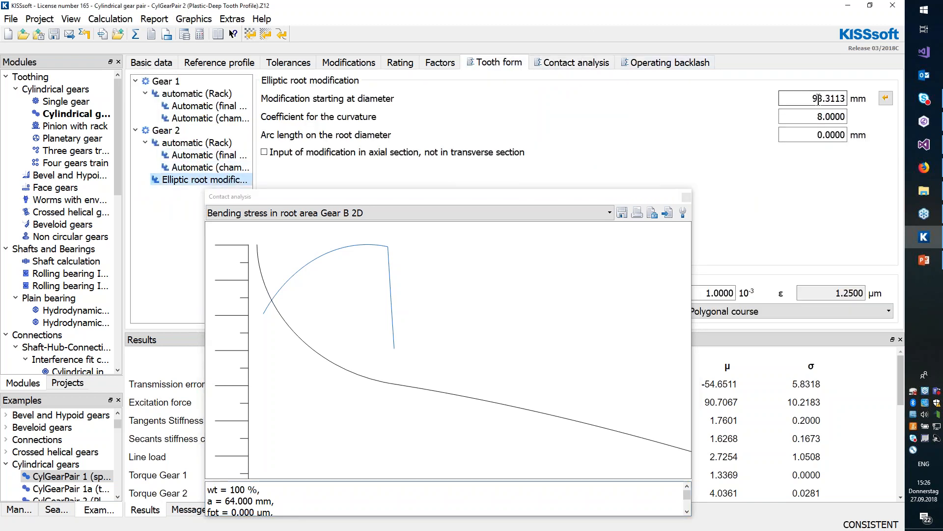
pyautogui.moveTo(822, 100); pyautogui.dragTo(916, 108)
pyautogui.press('BackSpace')
pyautogui.press('Return')
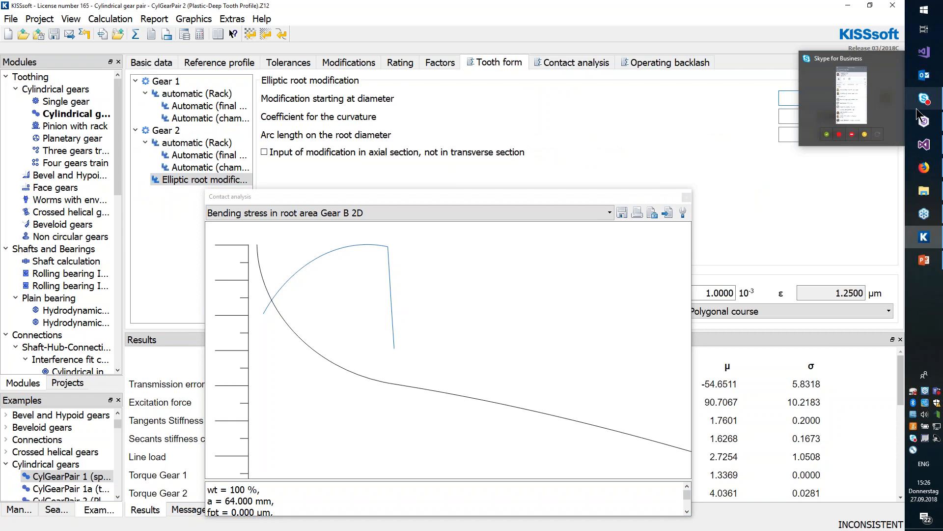
pyautogui.click(636, 134)
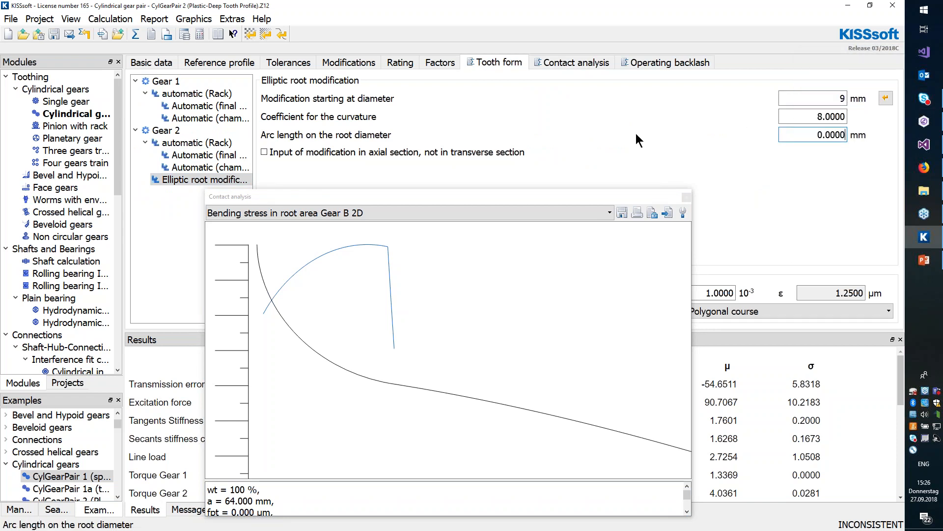
pyautogui.click(843, 99)
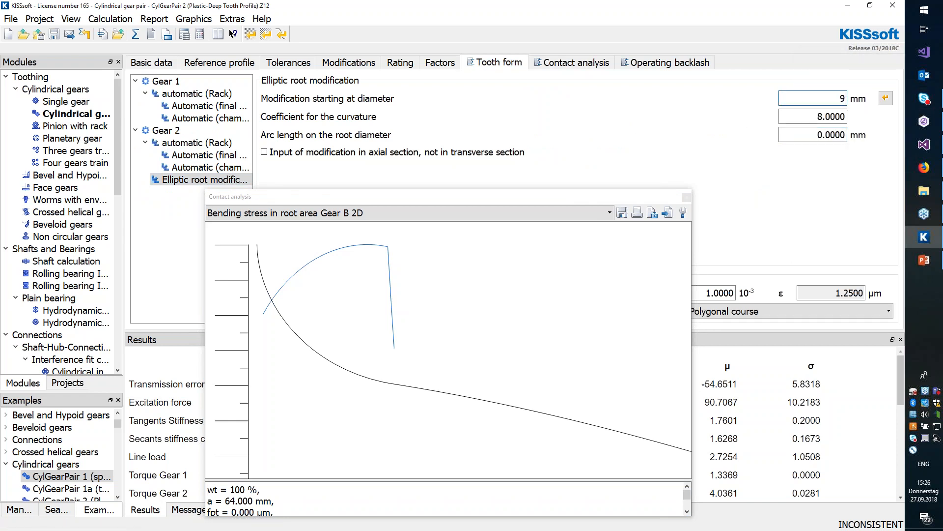
pyautogui.write('.5')
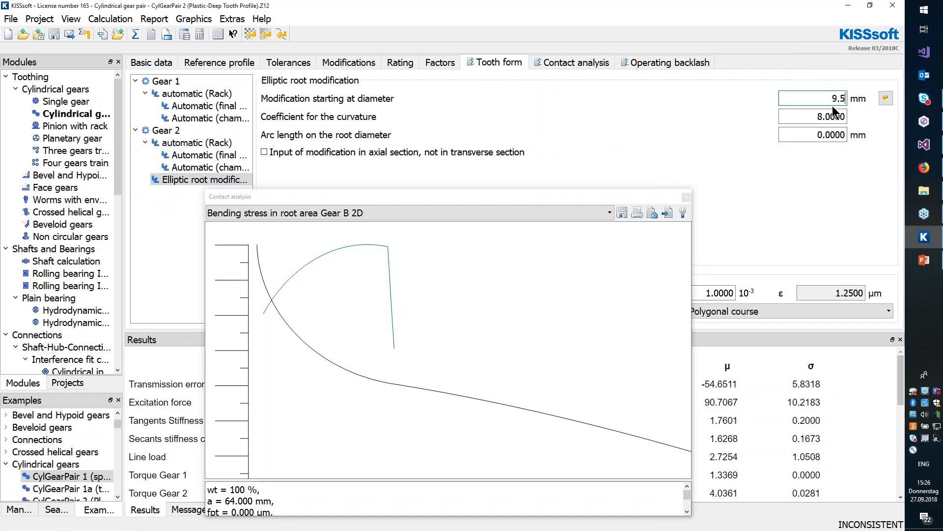
# Rerun the contact analysis with the new modification starting diameter, accepting the warnings.
pyautogui.click(137, 35)
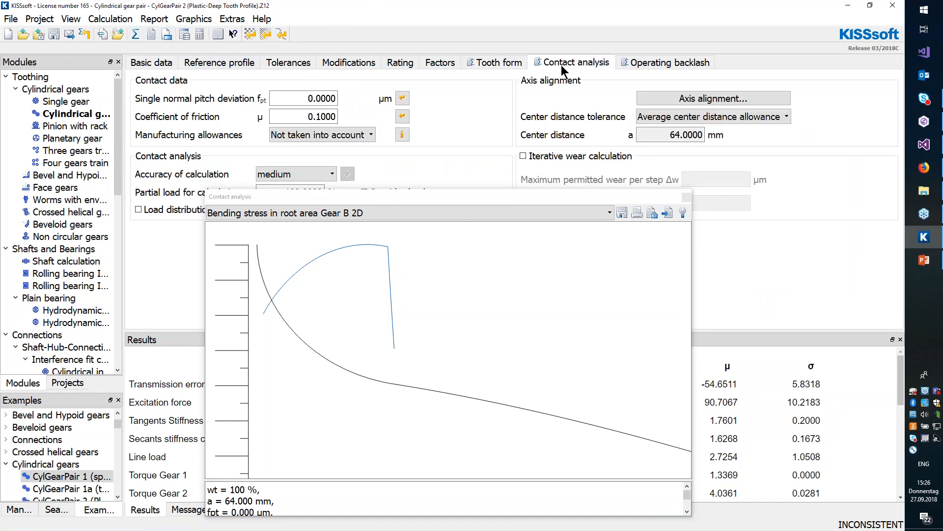
pyautogui.press('Return')
pyautogui.press('Return')
pyautogui.press('Return')
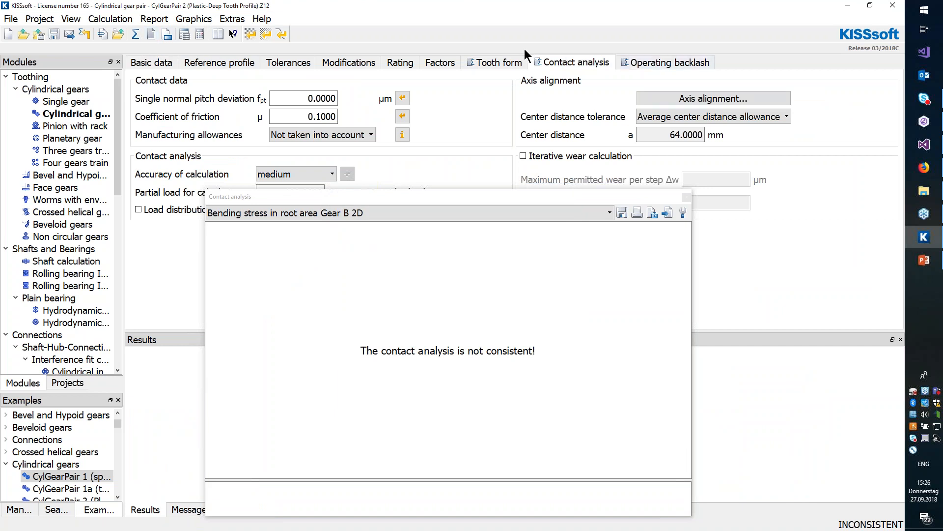
# Try to run the contact analysis for the gear pair, acknowledging the specific sliding warning for Gear 1.
pyautogui.click(137, 35)
pyautogui.press('Return')
pyautogui.press('Return')
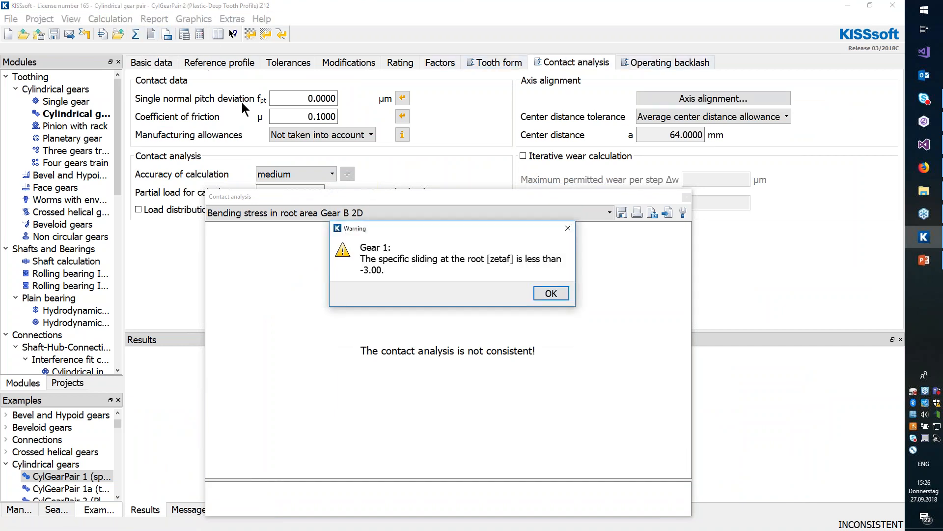
pyautogui.press('Return')
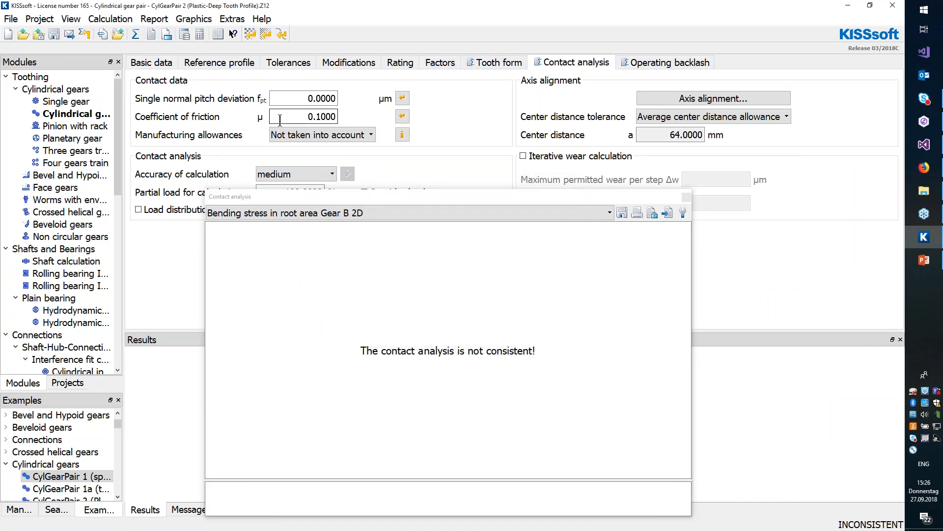
# Select Gear 1's automatic chamfer operation in the tooth form and try to rerun the calculation, acknowledging all warnings.
pyautogui.click(502, 66)
pyautogui.click(204, 119)
pyautogui.click(135, 34)
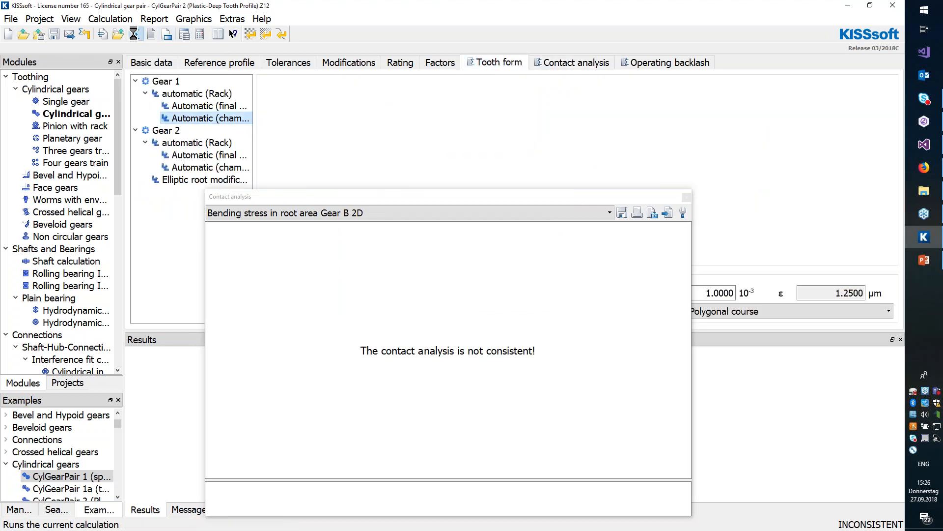
pyautogui.press('Return')
pyautogui.press('Return')
pyautogui.press('Return')
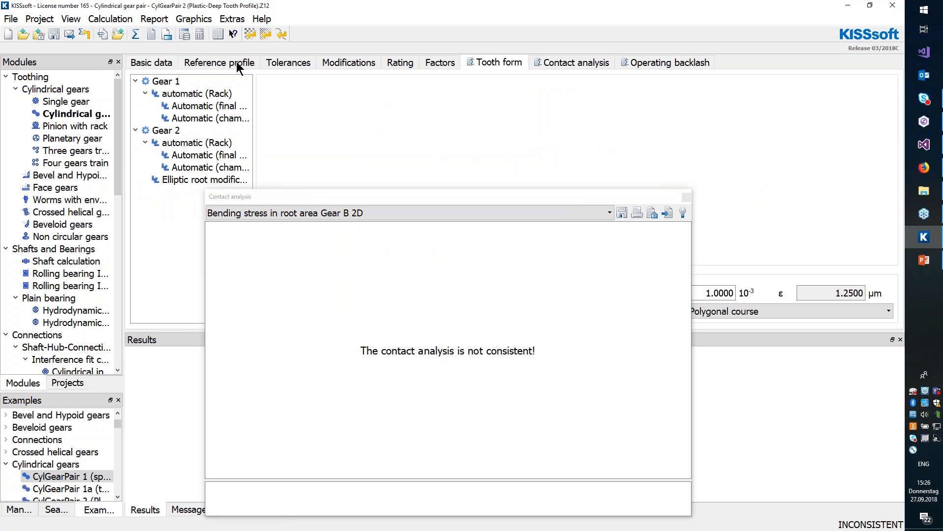
# Set Gear 2's elliptic root modification to start at a diameter of 94 mm.
pyautogui.click(210, 179)
pyautogui.click(886, 98)
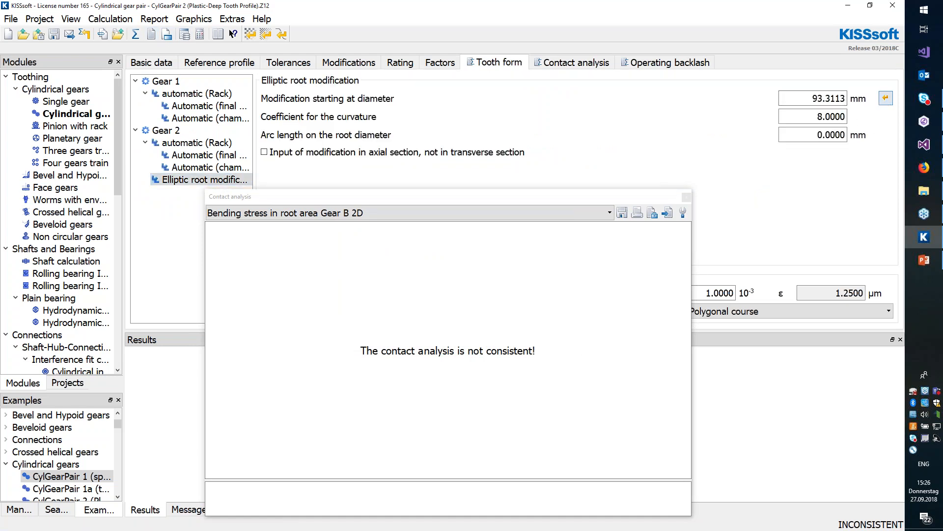
pyautogui.doubleClick(818, 100)
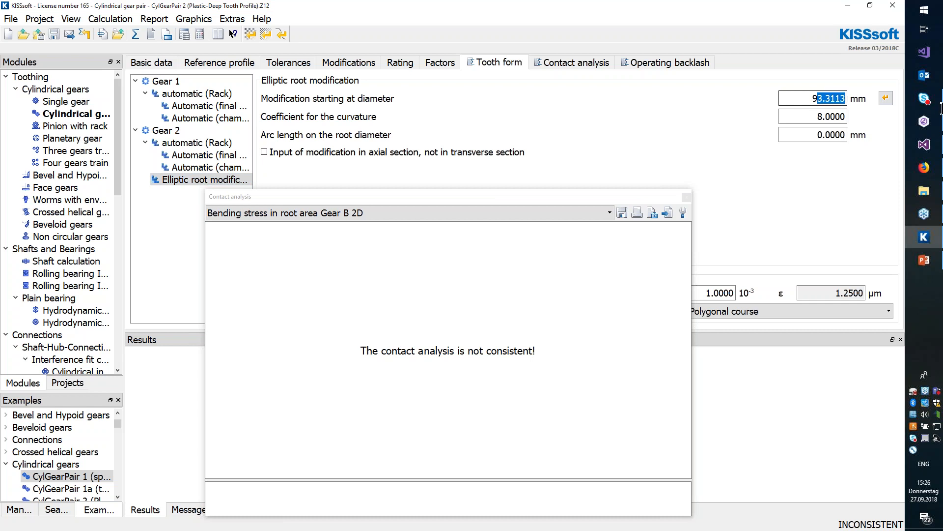
pyautogui.write('94')
pyautogui.click(789, 135)
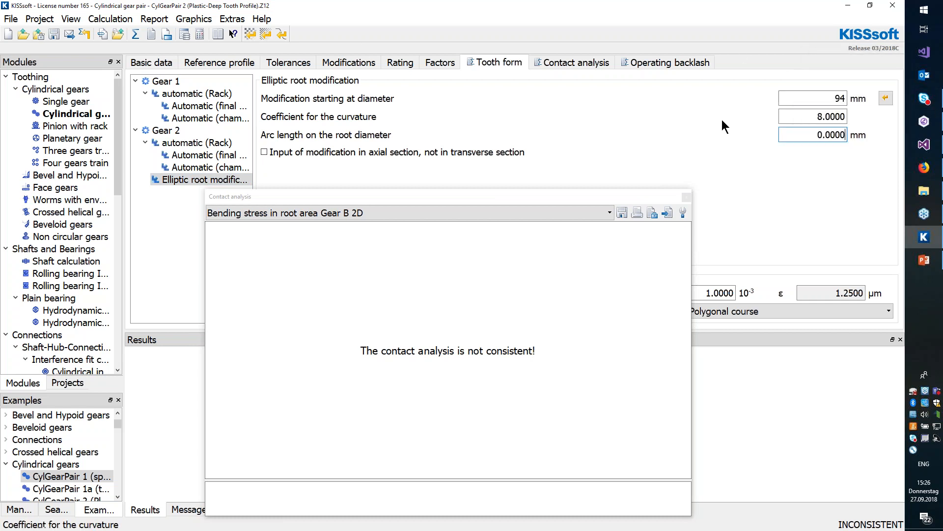
# Run the contact analysis with the changed root modification and examine the 2D bending stress in Gear B's root area.
pyautogui.click(561, 60)
pyautogui.click(139, 35)
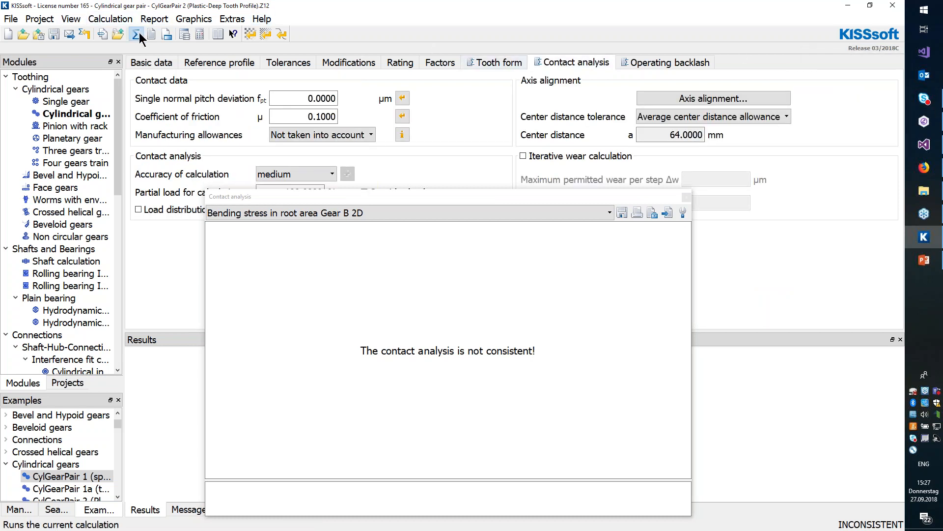
pyautogui.press('Return')
pyautogui.press('Return')
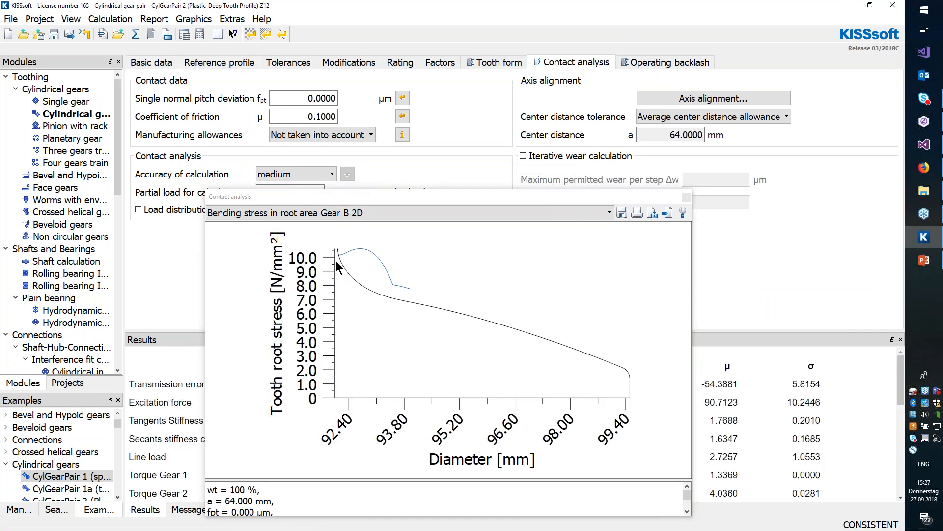
pyautogui.scroll(2, 400, 299)
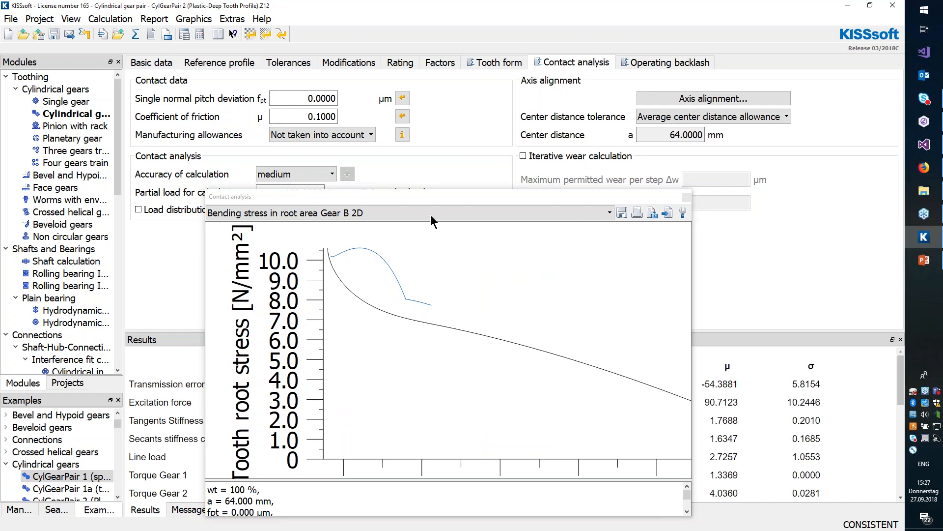
# Add the FEM tooth root stress calculation to the gear pair and close the bending stress graphic.
pyautogui.click(111, 19)
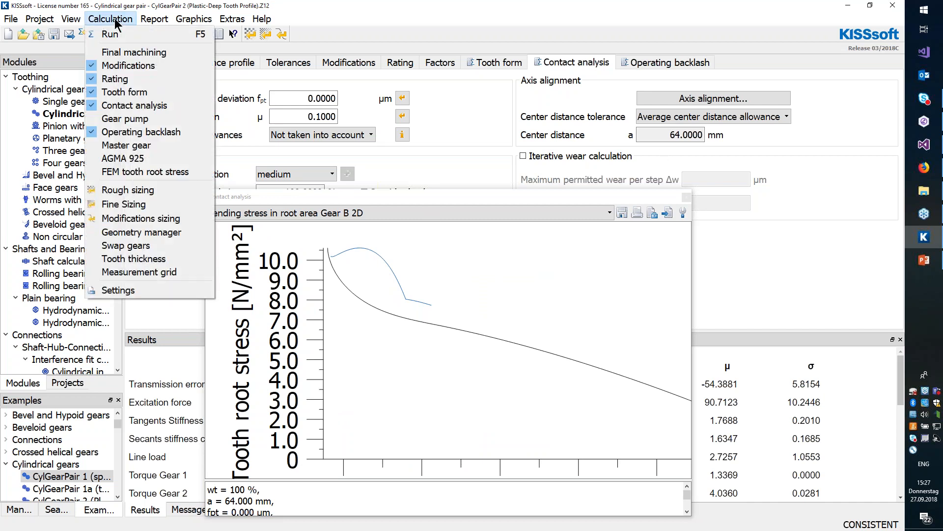
pyautogui.click(142, 171)
pyautogui.moveTo(440, 200); pyautogui.dragTo(529, 230)
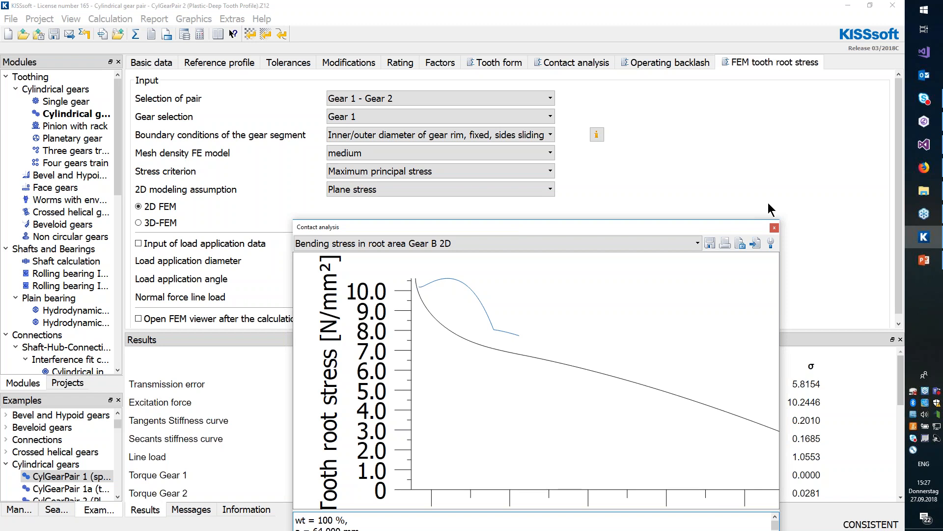
pyautogui.click(774, 227)
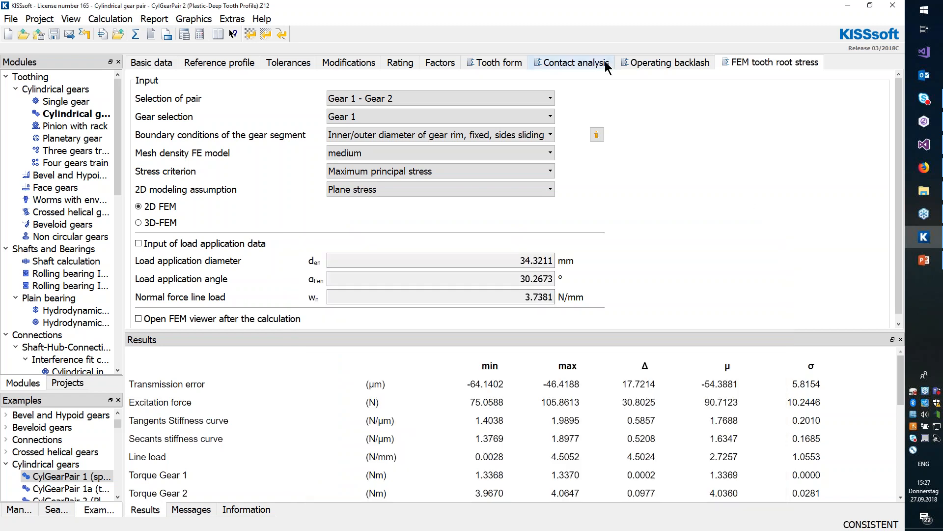
# Review the wear factor in Gear 1's PA66 (VDI2736) material definition, then edit that factor and apply the definition.
pyautogui.click(568, 63)
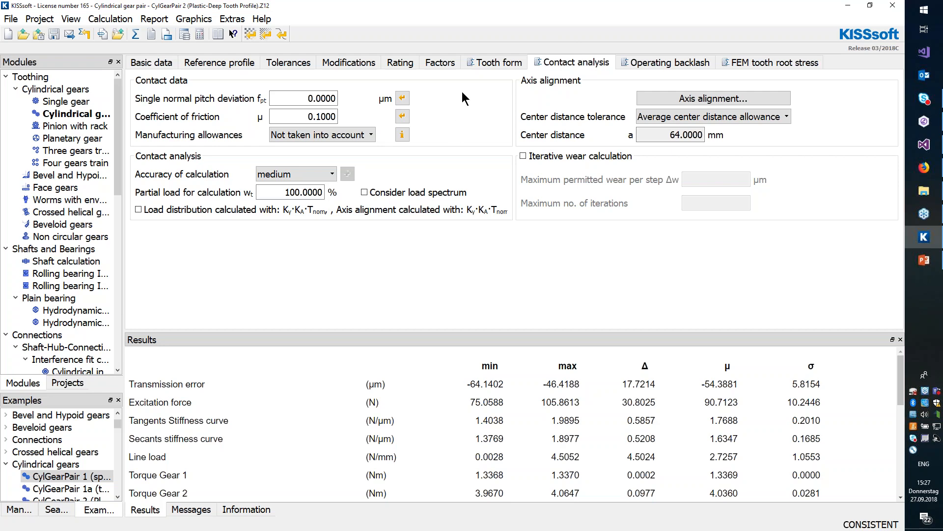
pyautogui.click(150, 60)
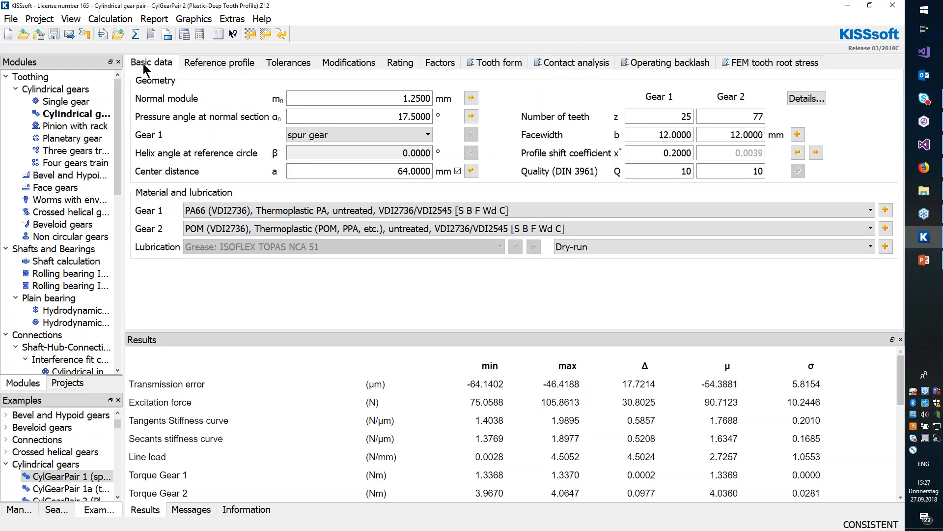
pyautogui.click(885, 210)
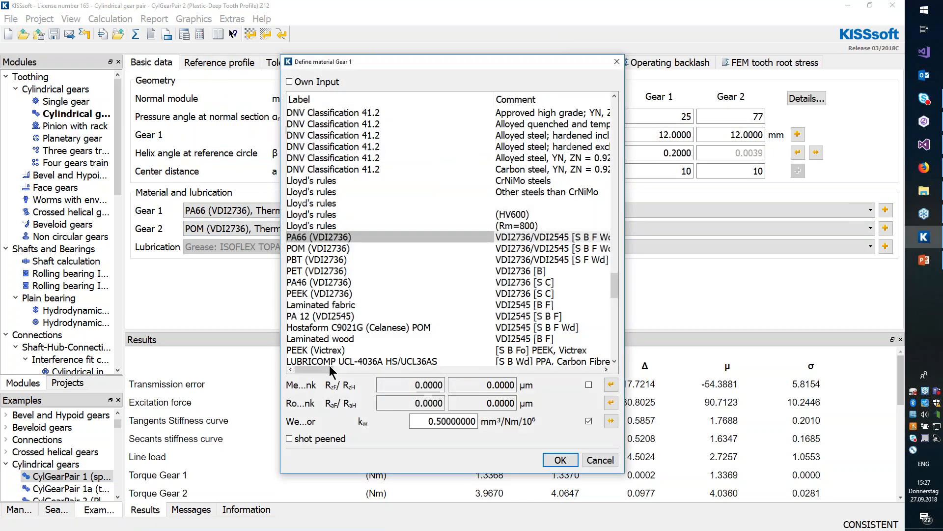
pyautogui.moveTo(281, 281); pyautogui.dragTo(87, 253)
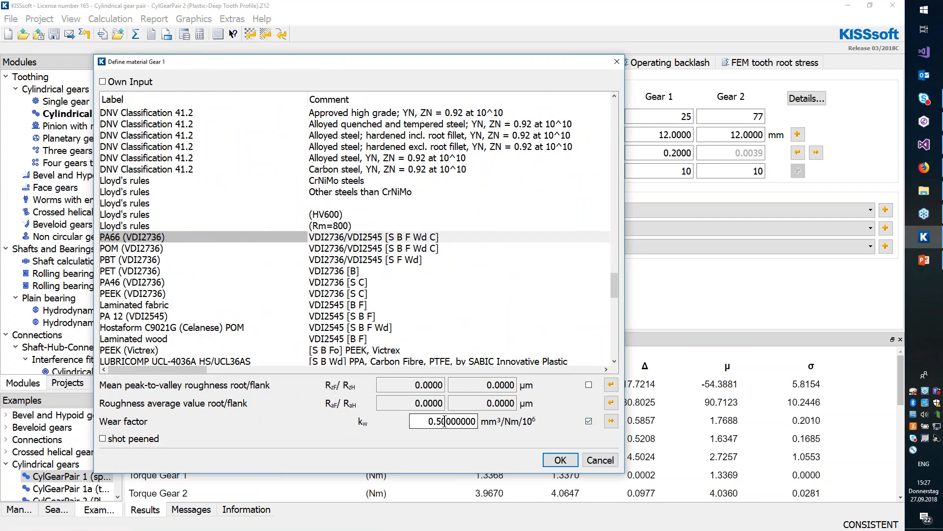
pyautogui.click(596, 459)
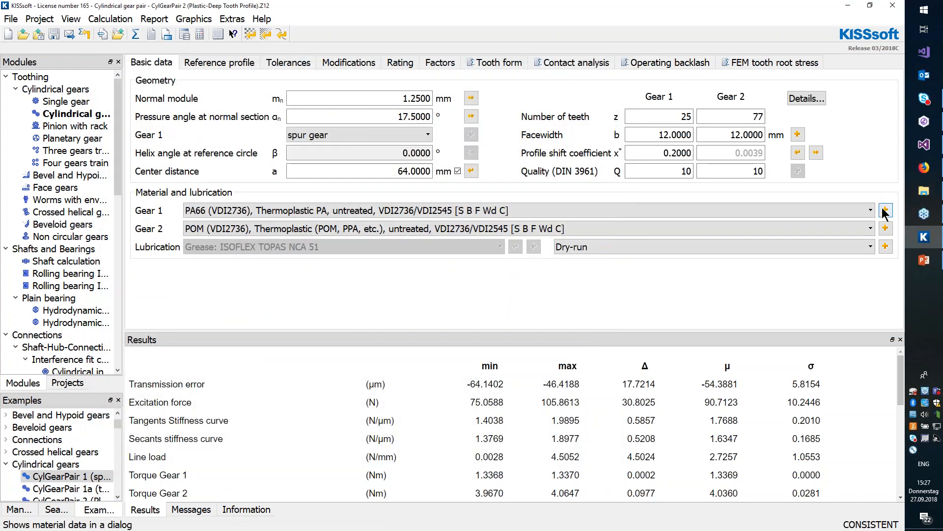
pyautogui.click(885, 211)
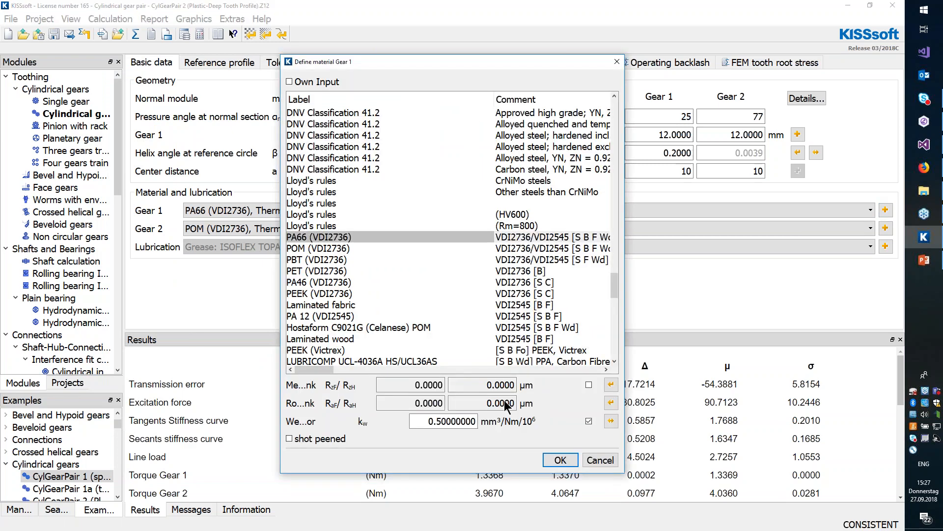
pyautogui.doubleClick(421, 426)
pyautogui.click(560, 460)
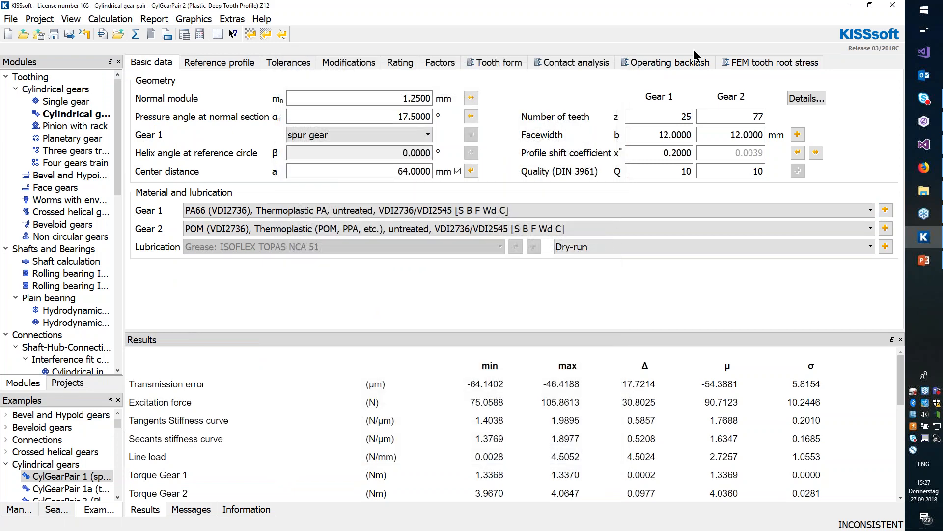
# Rerun the contact analysis with the applied Gear 1 material data and acknowledge the warnings.
pyautogui.click(574, 63)
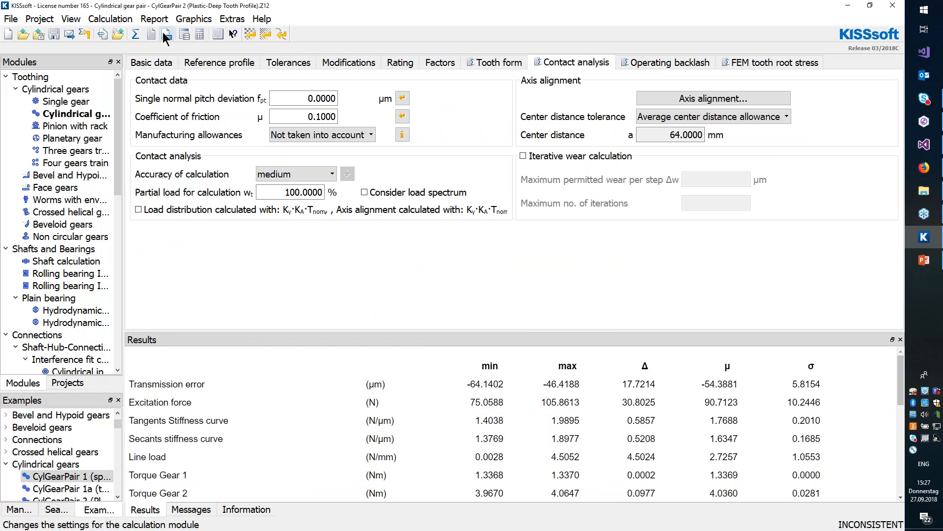
pyautogui.click(138, 35)
pyautogui.press('Return')
pyautogui.press('Return')
pyautogui.press('Return')
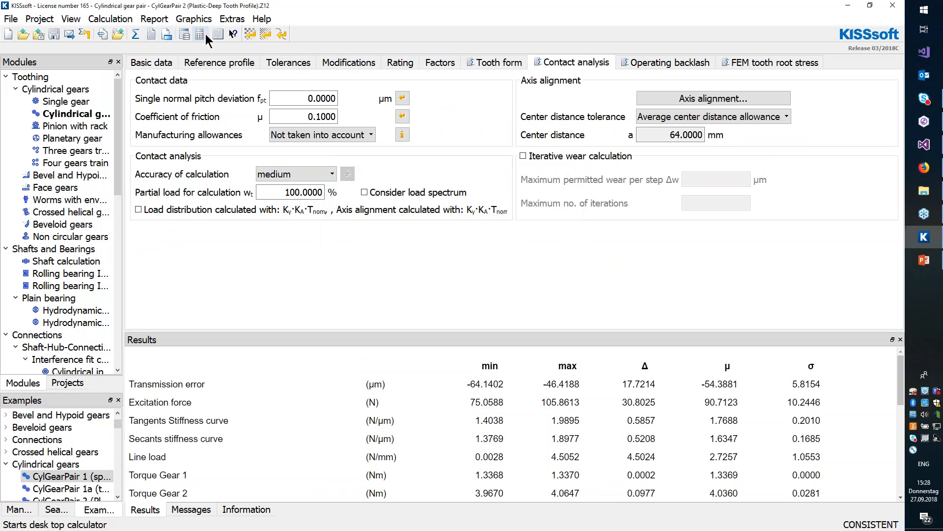
# Show the 2D contact analysis graphic of wear along the tooth flank for Gear B, enlarge it and examine the curve and extreme values.
pyautogui.click(197, 20)
pyautogui.moveTo(227, 74)
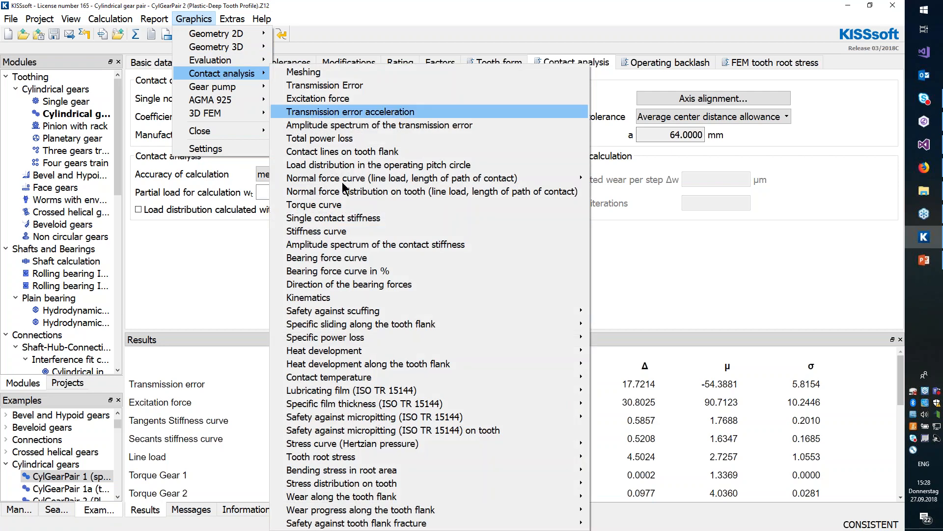
pyautogui.moveTo(457, 501)
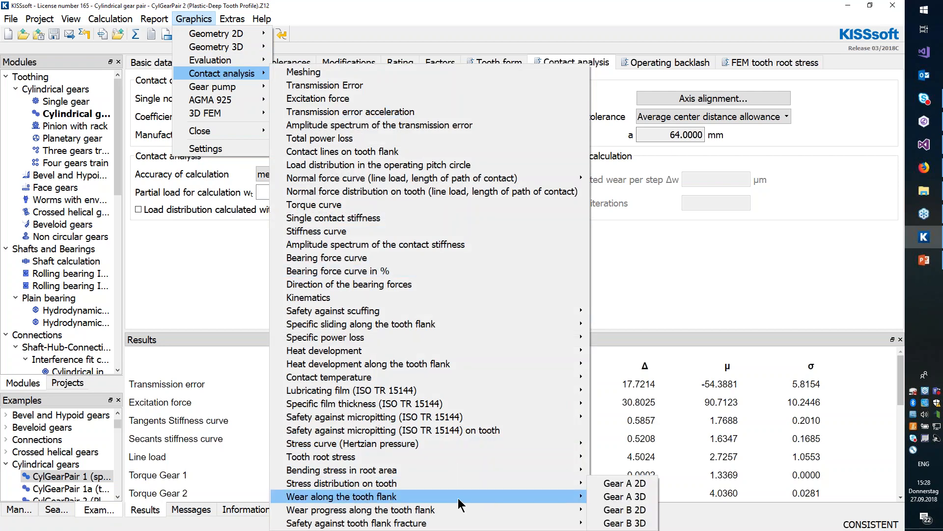
pyautogui.click(626, 511)
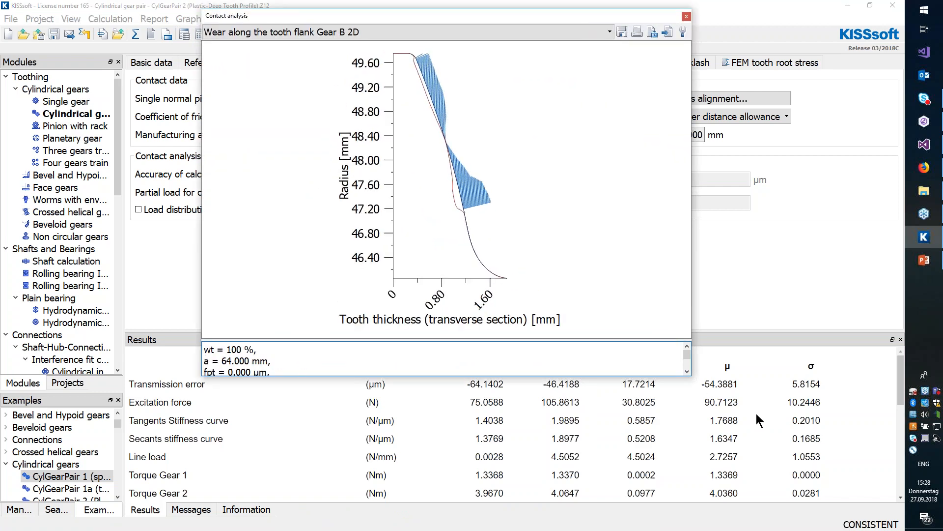
pyautogui.moveTo(688, 377); pyautogui.dragTo(765, 529)
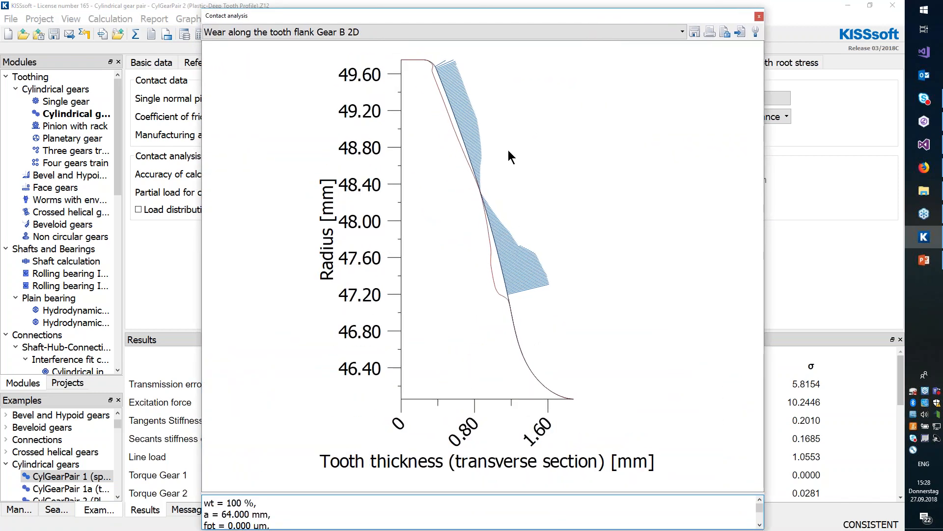
pyautogui.scroll(-1, 486, 367)
pyautogui.scroll(1, 461, 164)
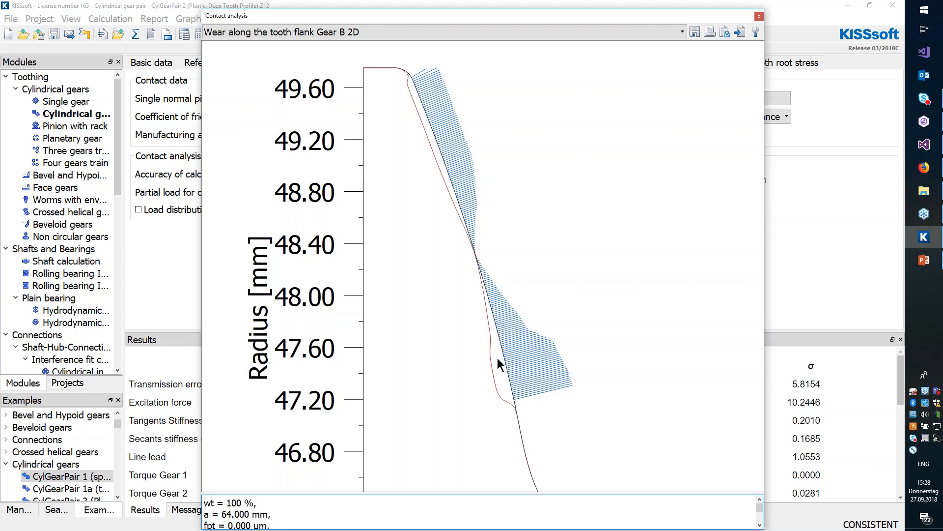
pyautogui.moveTo(631, 22); pyautogui.dragTo(550, 7)
pyautogui.scroll(-1, 407, 498)
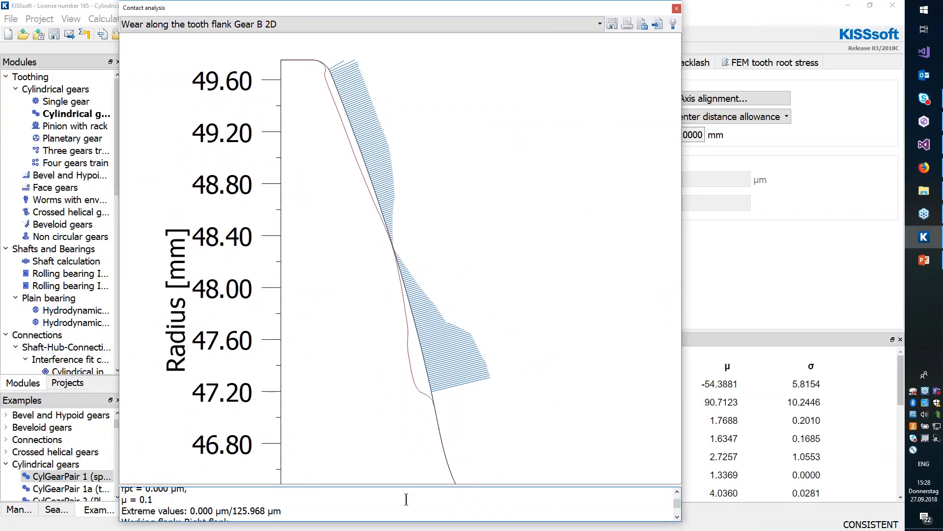
# Enable the iterative wear calculation and set the maximum permitted wear per step to 10 µm.
pyautogui.moveTo(465, 9); pyautogui.dragTo(515, 206)
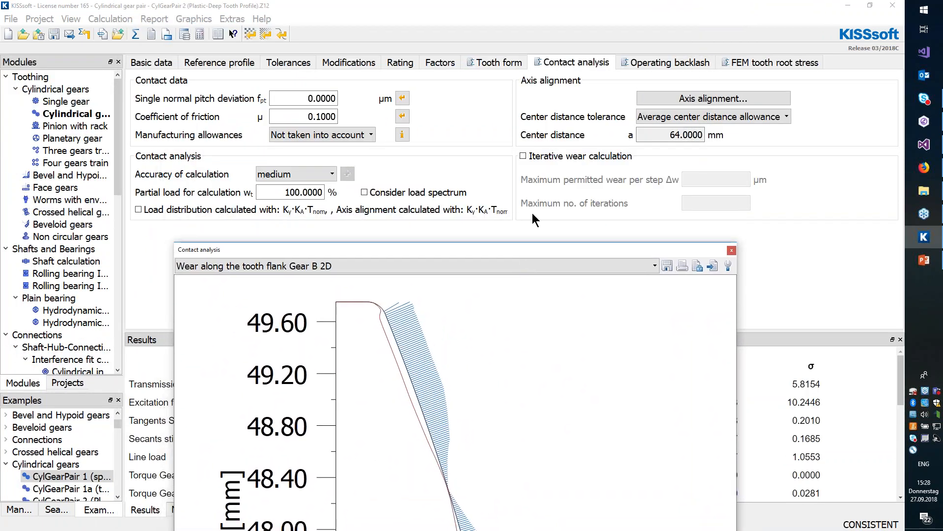
pyautogui.click(535, 156)
pyautogui.press('Tab')
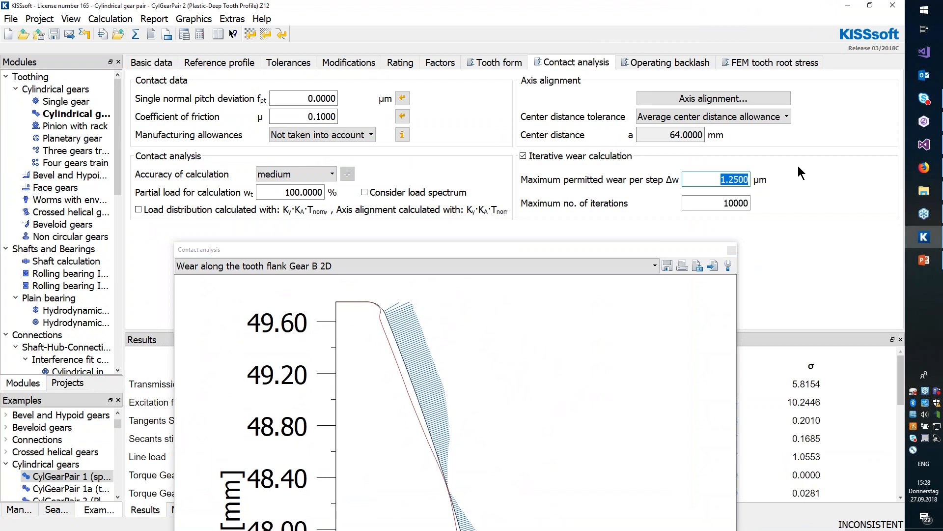
pyautogui.write('10')
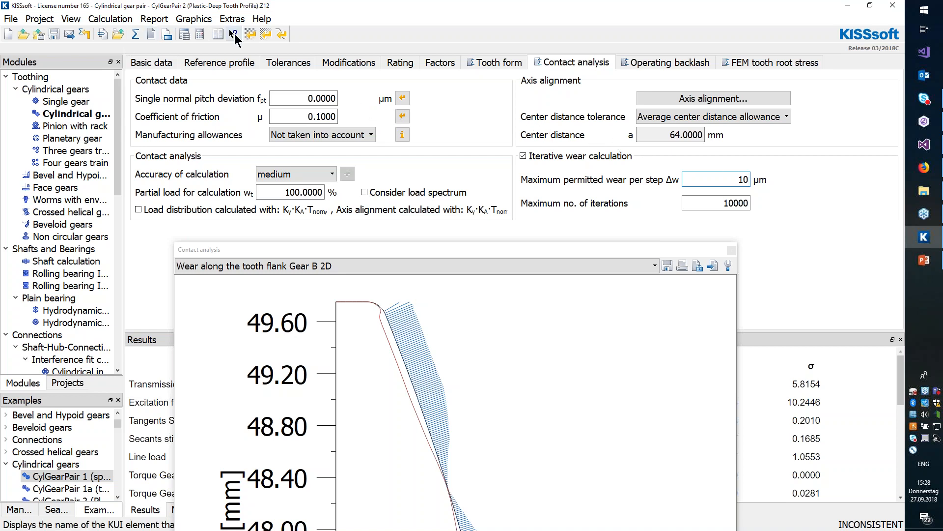
# Run the iterative wear calculation, acknowledging the warnings, and examine the updated wear along Gear B's tooth flank.
pyautogui.click(135, 34)
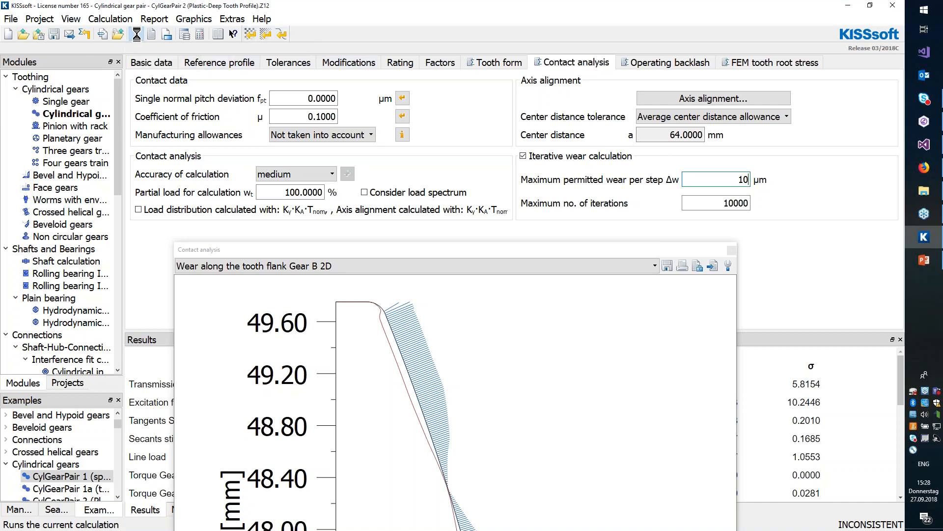
pyautogui.press('Return')
pyautogui.press('Return')
pyautogui.press('Return')
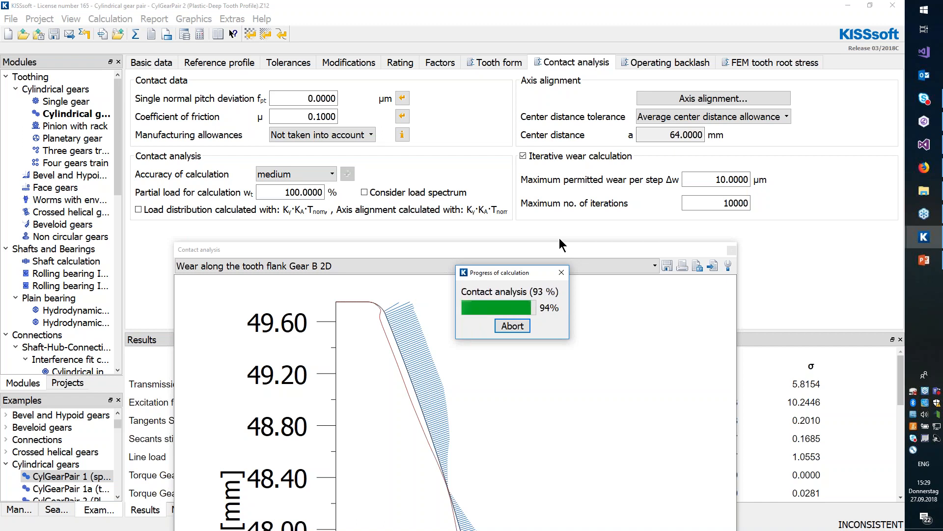
pyautogui.moveTo(459, 251); pyautogui.dragTo(441, 21)
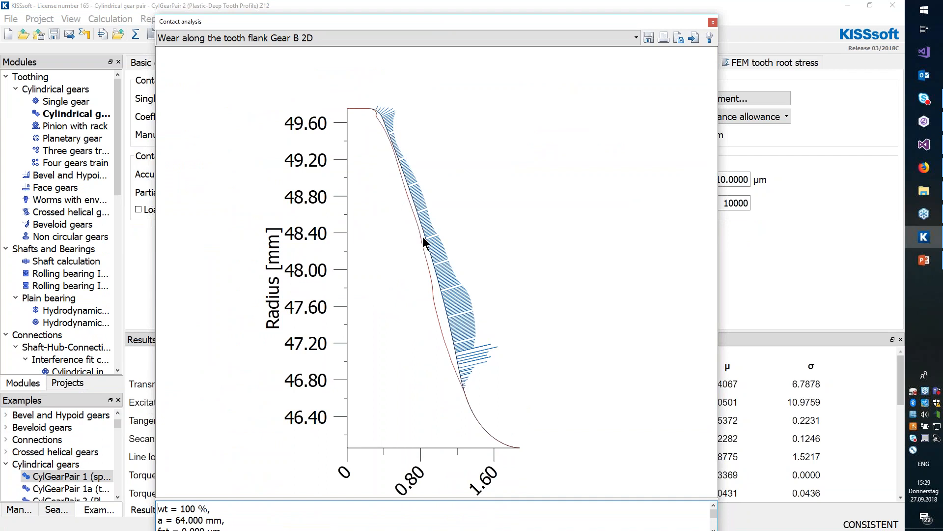
pyautogui.scroll(1, 420, 237)
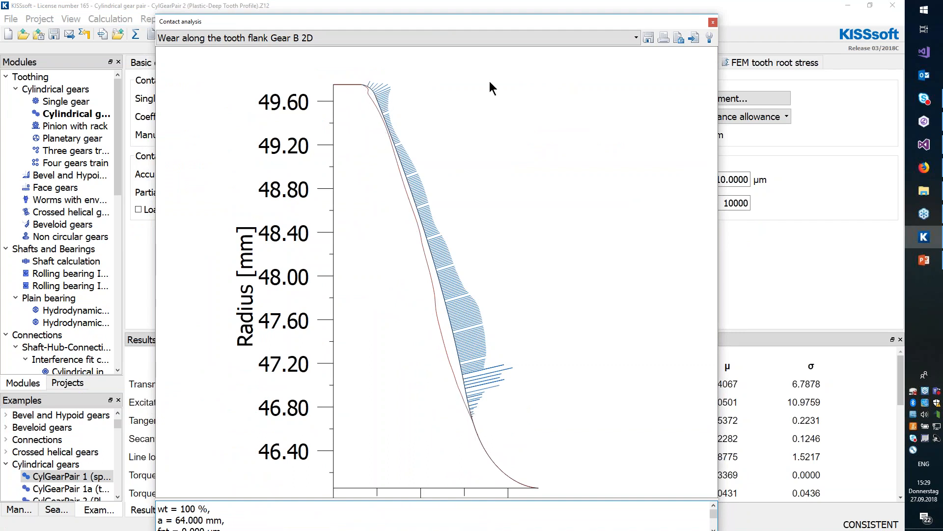
# Close the wear graphic, run the gear pair's main calculation, acknowledging the warnings, and examine the safety against wear.
pyautogui.click(712, 23)
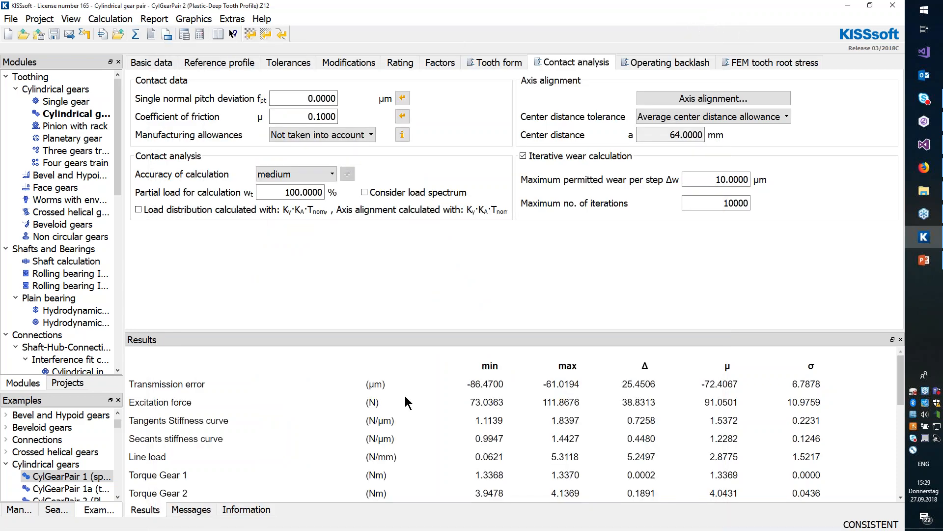
pyautogui.click(219, 62)
pyautogui.click(134, 35)
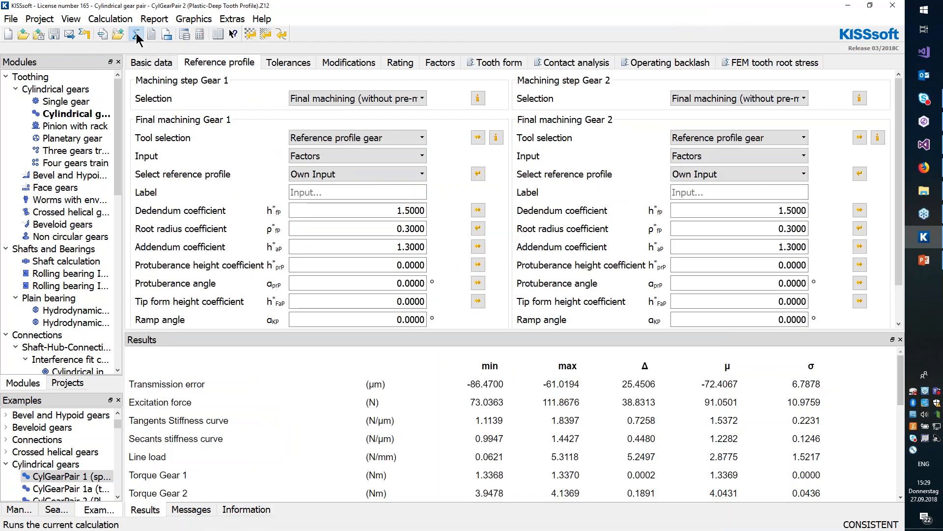
pyautogui.press('Return')
pyautogui.press('Return')
pyautogui.press('Return')
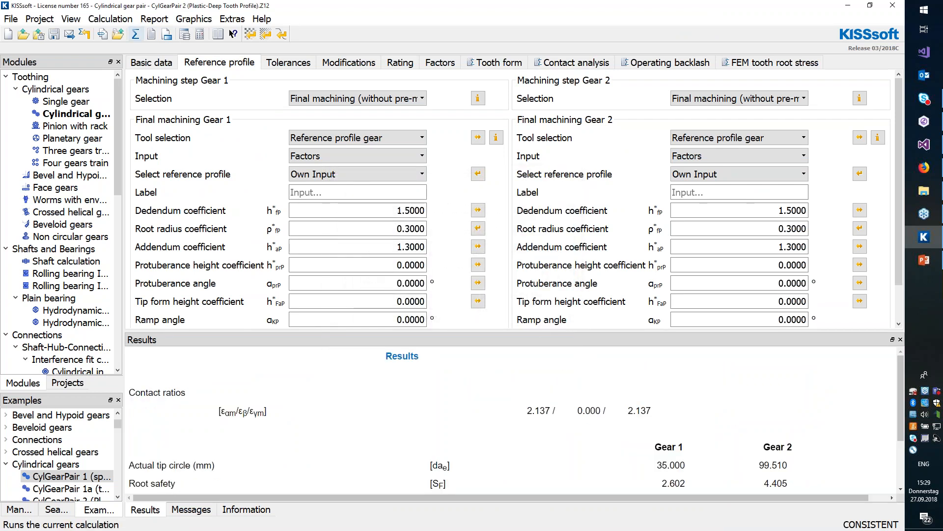
pyautogui.scroll(-3, 403, 442)
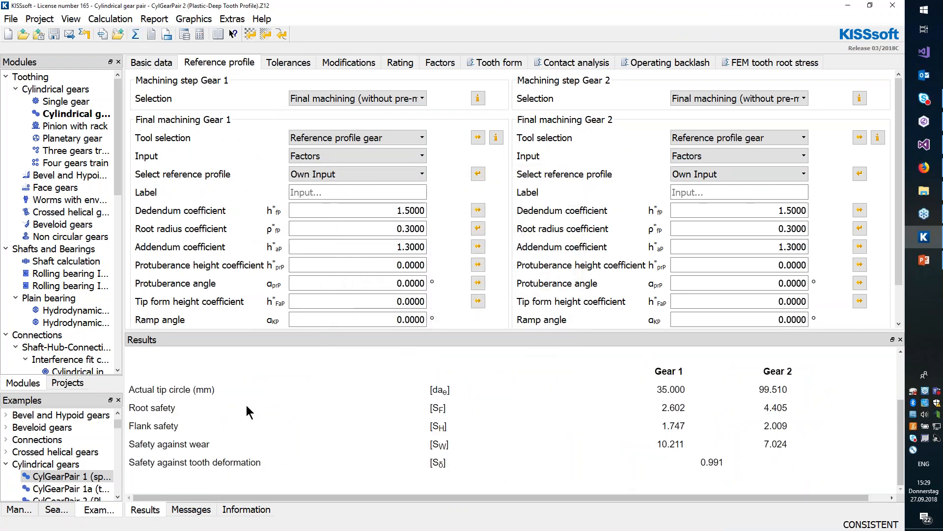
pyautogui.moveTo(139, 445); pyautogui.dragTo(223, 447)
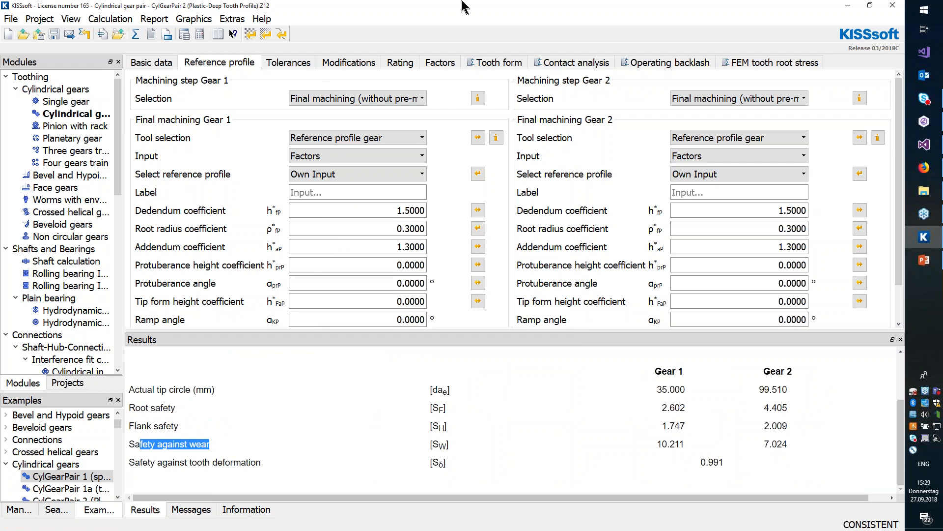
# Inspect the permissible maximum wear of tooth thickness in the module specific calculation settings, leaving the settings without changes.
pyautogui.click(167, 43)
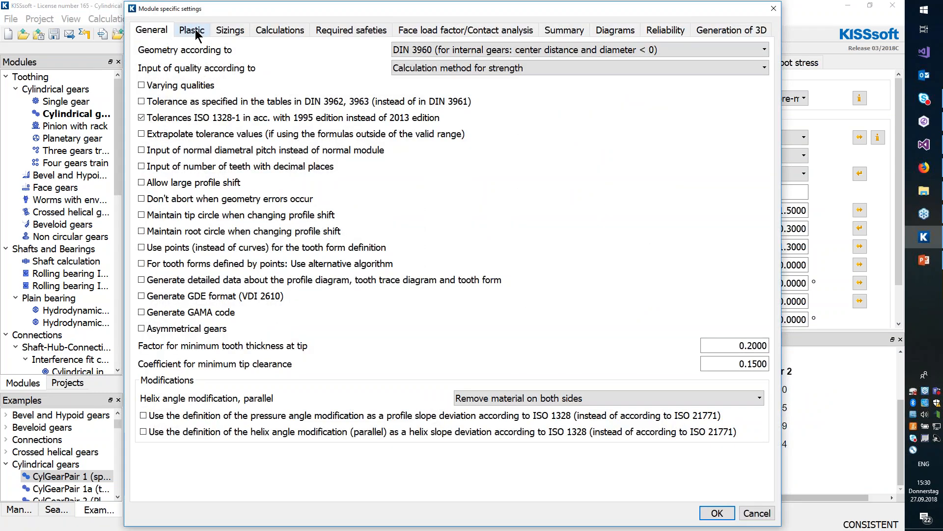
pyautogui.click(195, 29)
pyautogui.click(234, 30)
pyautogui.click(268, 30)
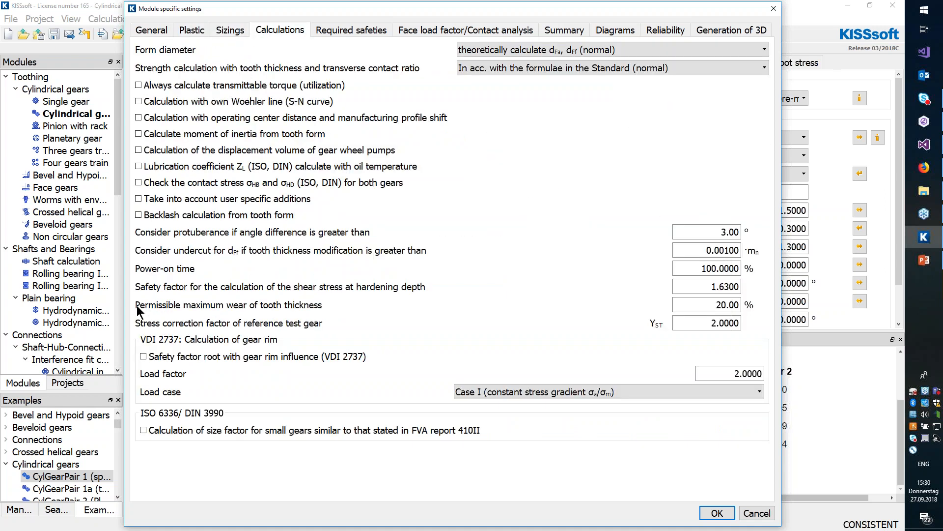
pyautogui.click(723, 305)
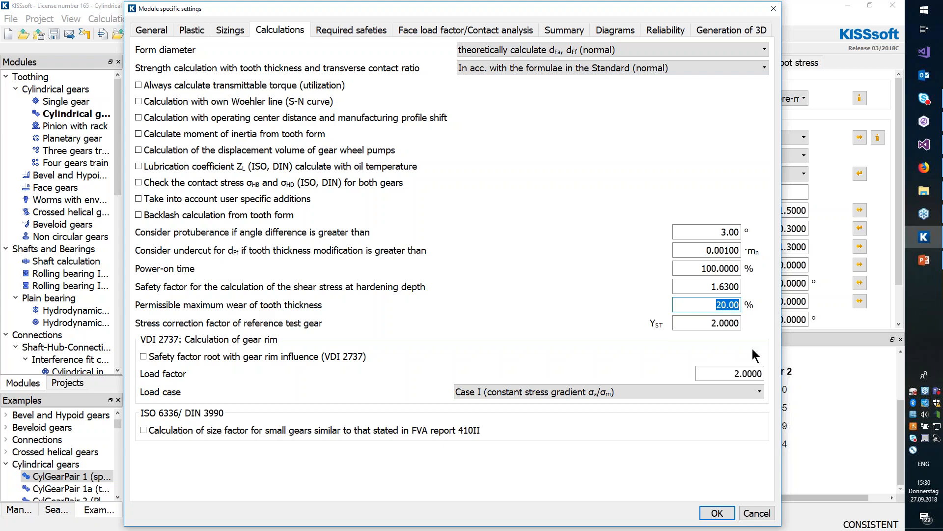
pyautogui.click(755, 512)
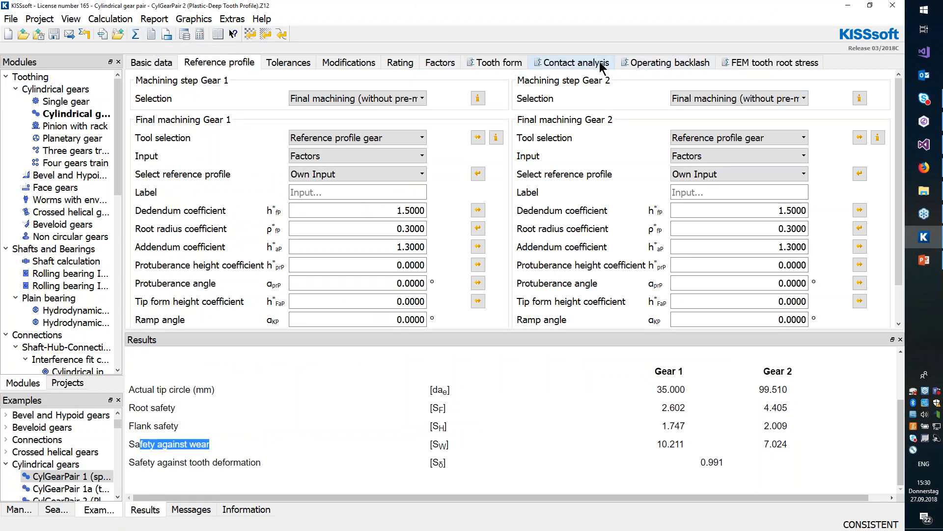
# Review the operating backlash inputs for the housing temperature range and Gear 1's relative water absorption during swelling.
pyautogui.click(639, 62)
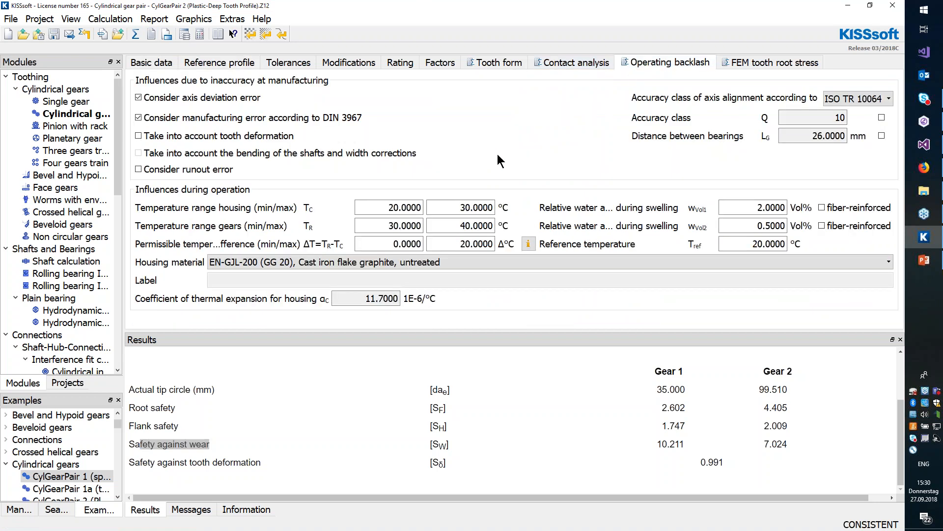
pyautogui.moveTo(487, 329); pyautogui.dragTo(492, 359)
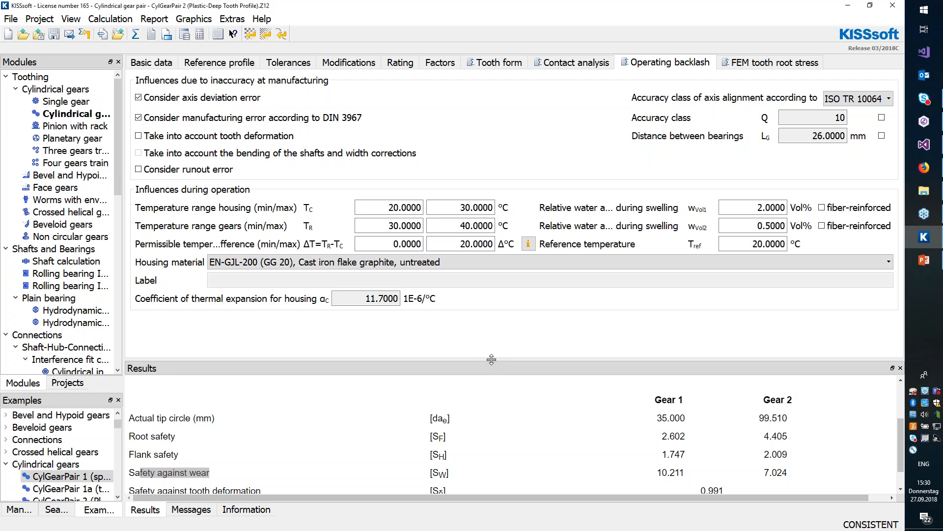
pyautogui.click(390, 208)
pyautogui.doubleClick(384, 207)
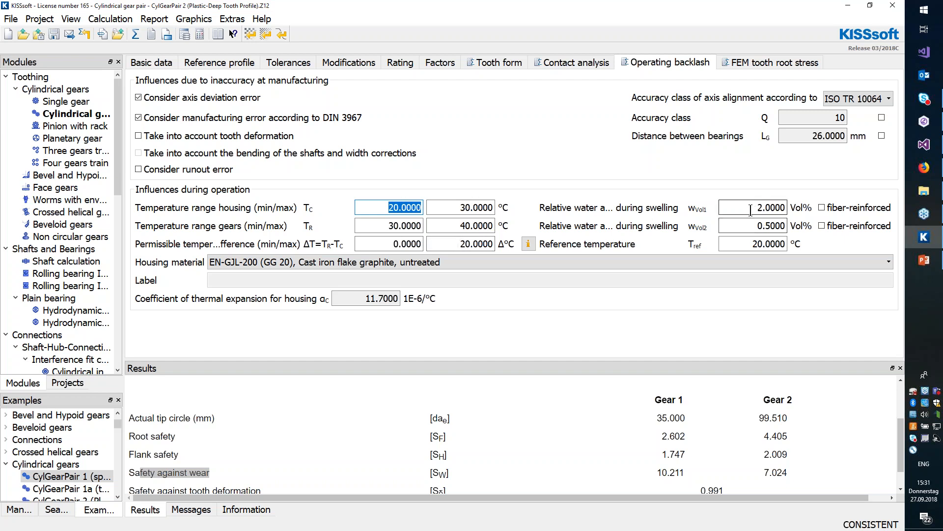
pyautogui.doubleClick(772, 207)
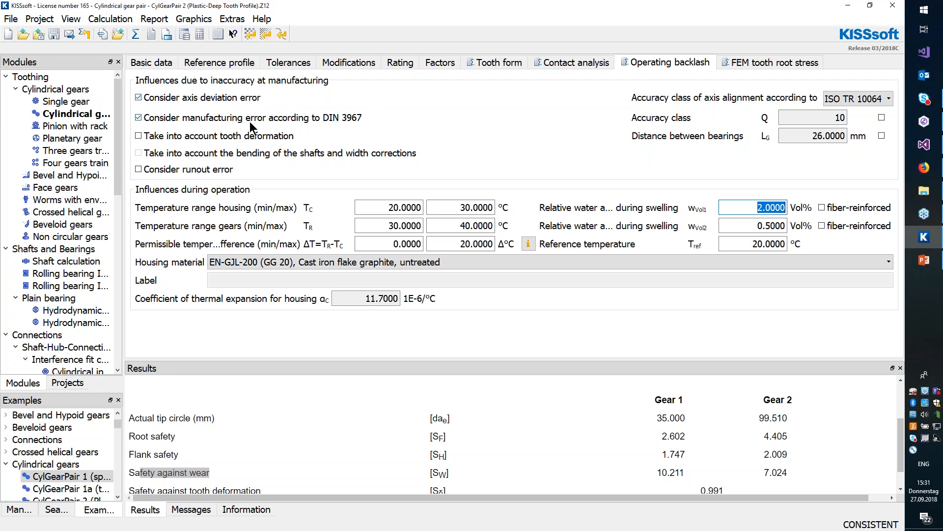
# Include the runout error in the operating backlash and run the calculation, acknowledging the warnings.
pyautogui.click(153, 167)
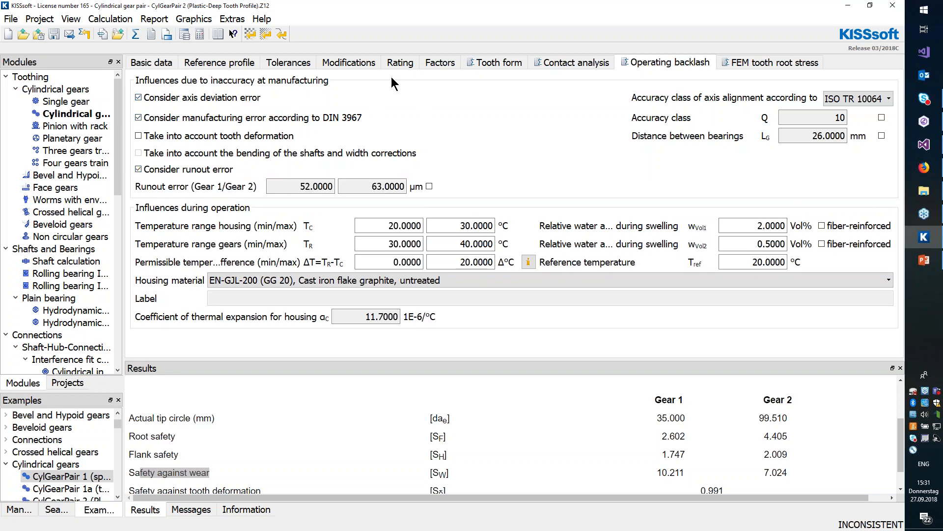
pyautogui.click(137, 33)
pyautogui.click(548, 292)
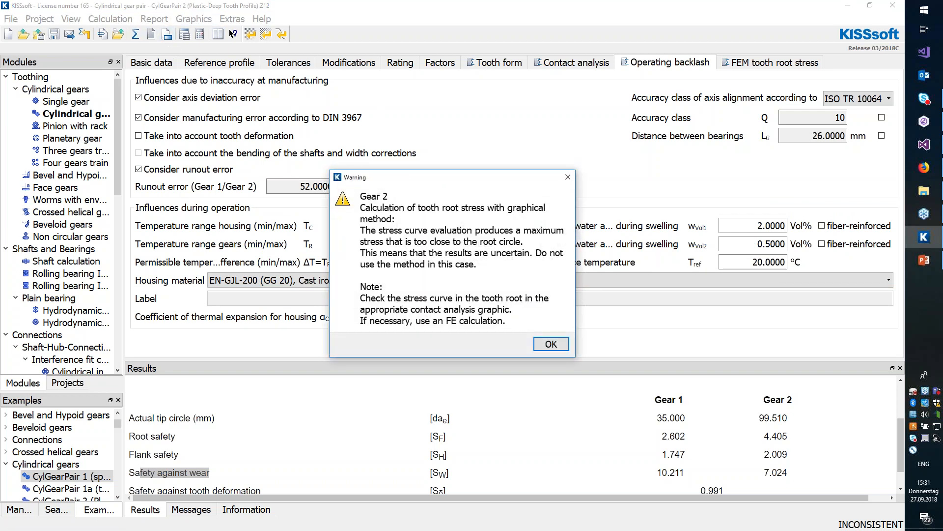
pyautogui.press('Return')
pyautogui.press('Return')
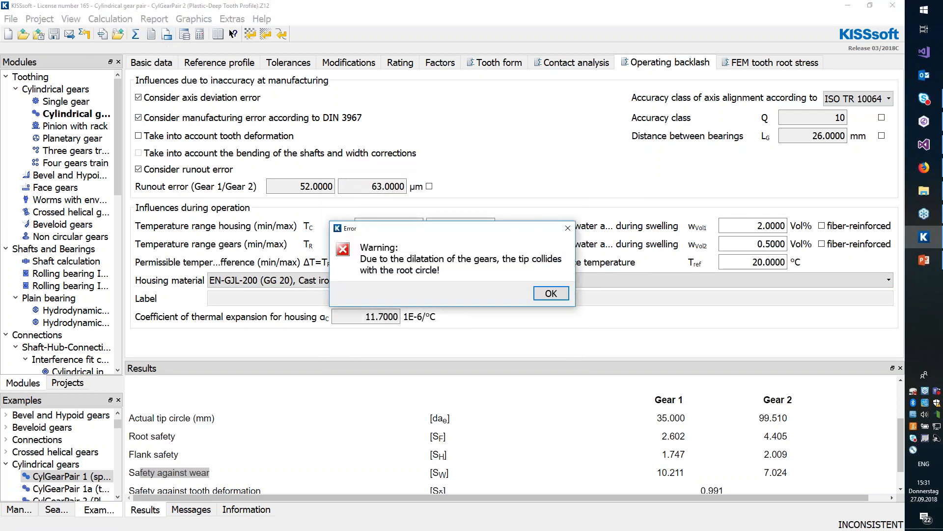
pyautogui.press('Return')
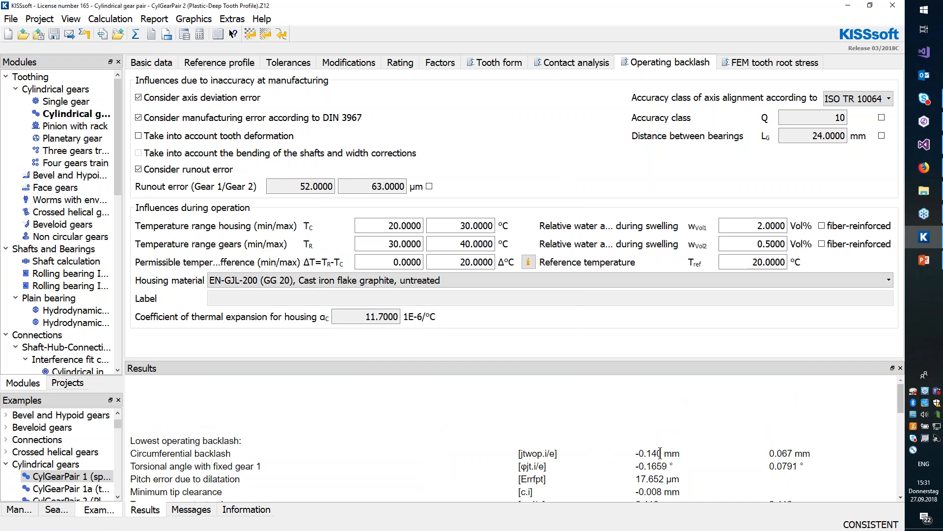
# Examine the lowest and highest circumferential backlash and the proposed tooth thickness and center distance allowances in the results.
pyautogui.moveTo(636, 453); pyautogui.dragTo(681, 453)
pyautogui.click(690, 462)
pyautogui.moveTo(688, 450); pyautogui.dragTo(622, 451)
pyautogui.click(624, 452)
pyautogui.scroll(-5, 625, 452)
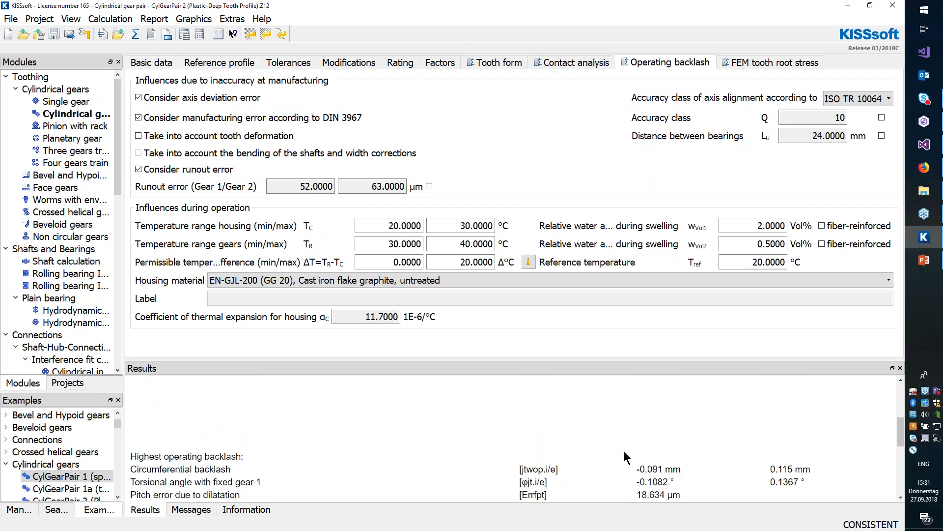
pyautogui.scroll(-1, 625, 451)
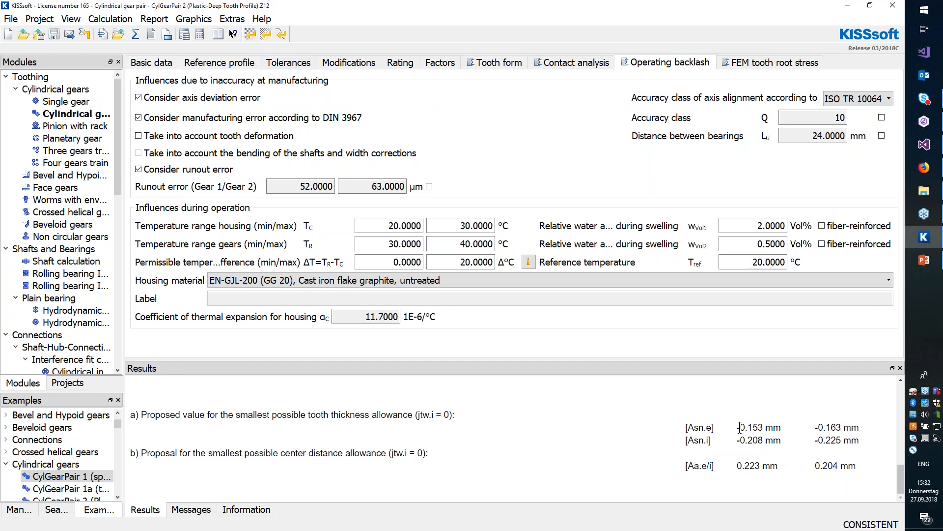
# Set Gear 1's tooth thickness tolerance to Own Input with upper and lower allowances of -0.16 and -0.21 mm.
pyautogui.click(290, 62)
pyautogui.click(396, 118)
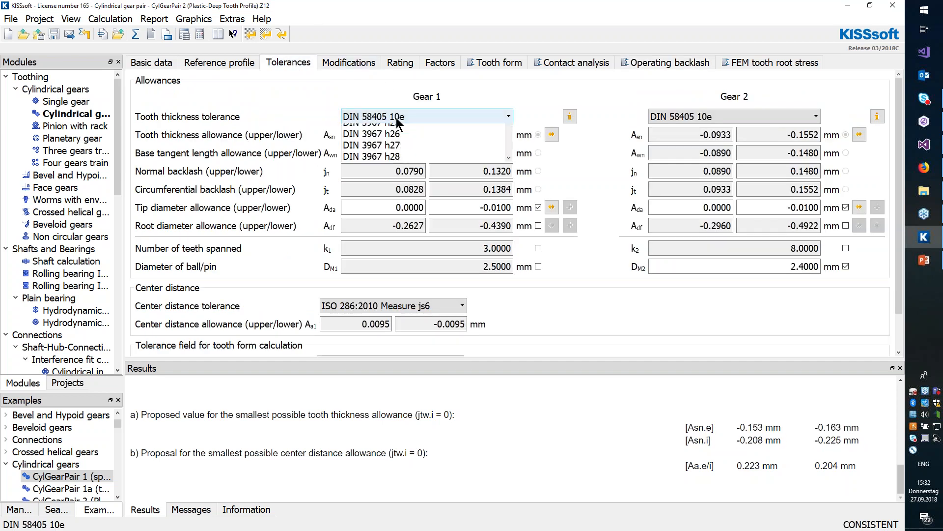
pyautogui.scroll(10, 426, 166)
pyautogui.scroll(5, 438, 165)
pyautogui.click(422, 130)
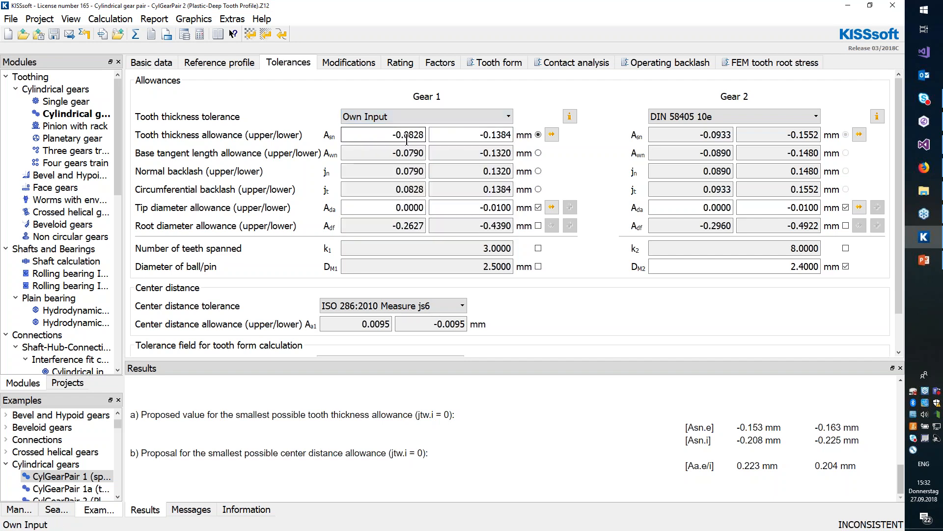
pyautogui.doubleClick(407, 140)
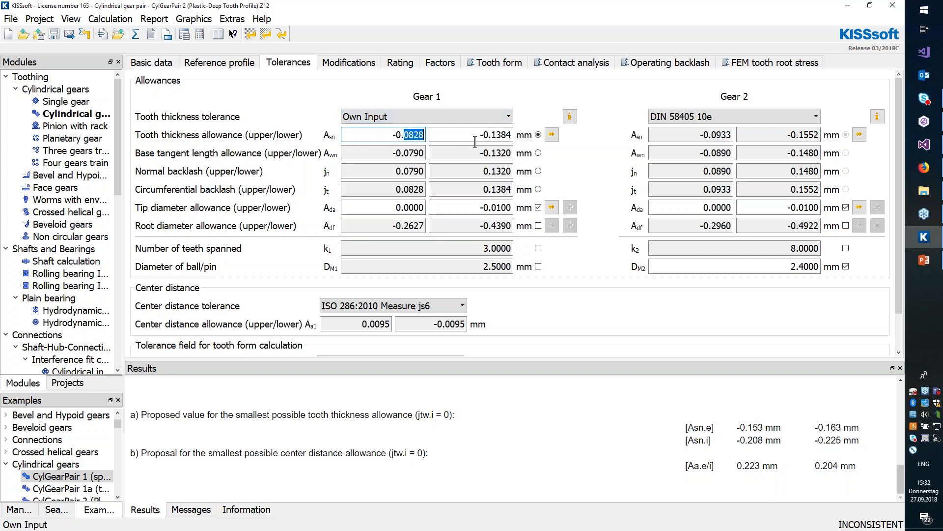
pyautogui.write('16')
pyautogui.press('Tab')
pyautogui.write('-0.21')
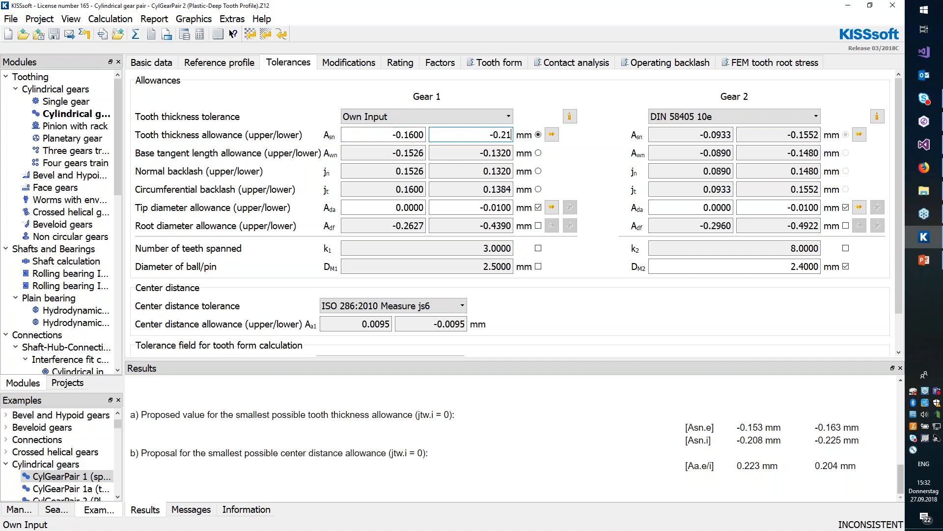
# Set Gear 2's tooth thickness tolerance to Own Input with upper and lower allowances of -0.16 and -0.22 mm.
pyautogui.click(808, 116)
pyautogui.scroll(20, 756, 139)
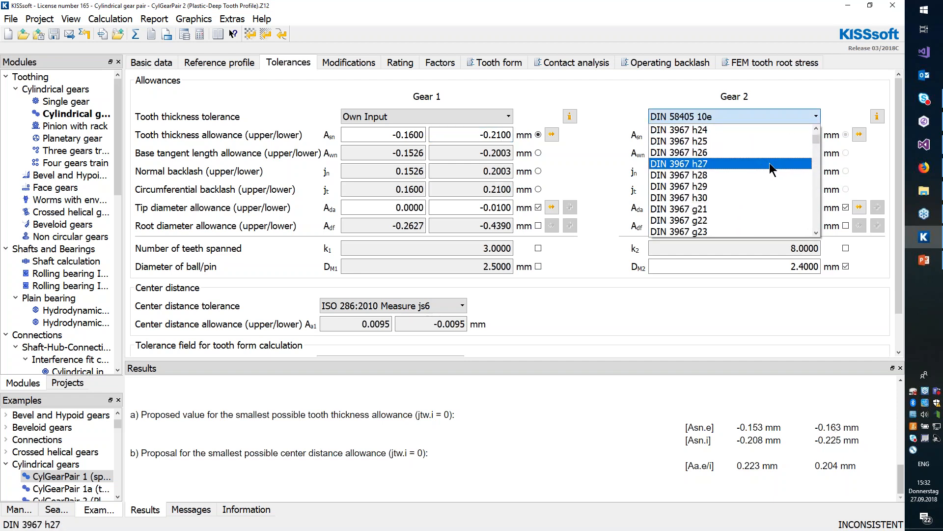
pyautogui.click(724, 128)
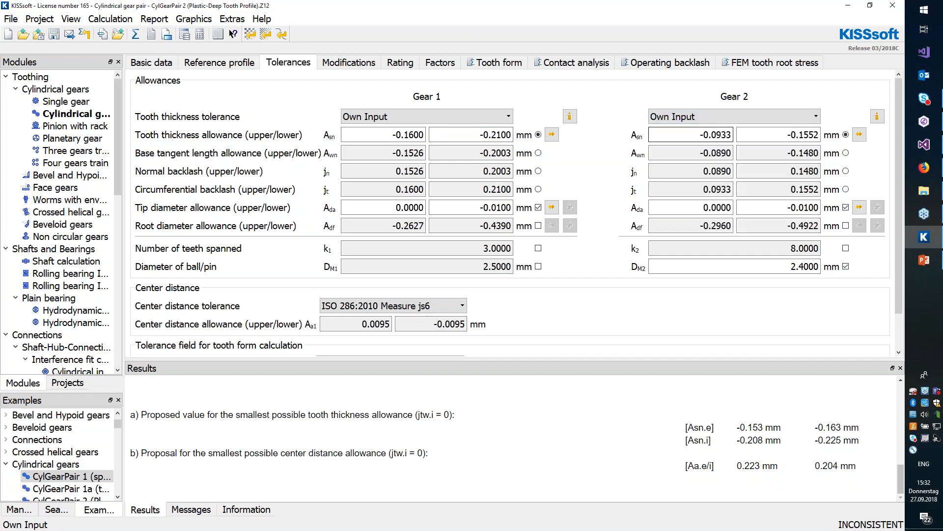
pyautogui.moveTo(711, 135); pyautogui.dragTo(920, 143)
pyautogui.write('16-0.22')
pyautogui.click(773, 95)
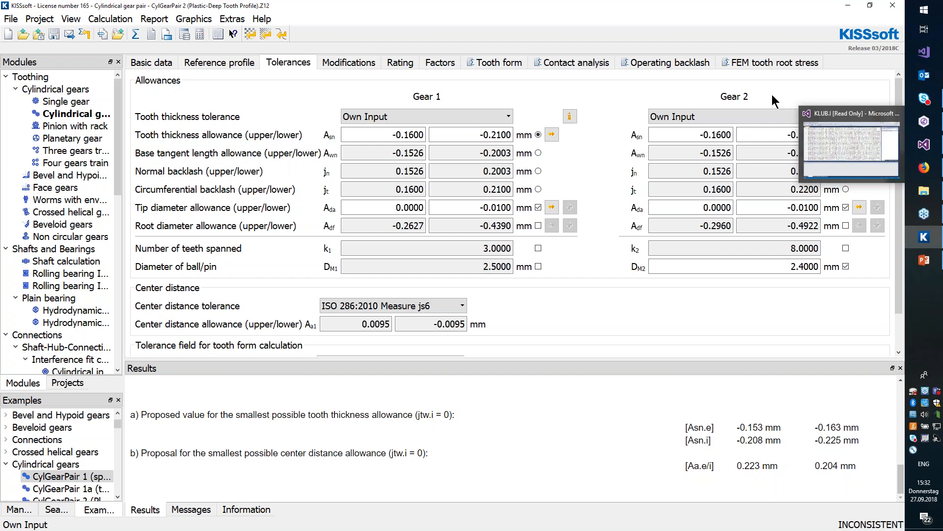
# Rerun the operating backlash calculation with the new allowances, acknowledge the messages and check the lowest circumferential backlash.
pyautogui.click(655, 66)
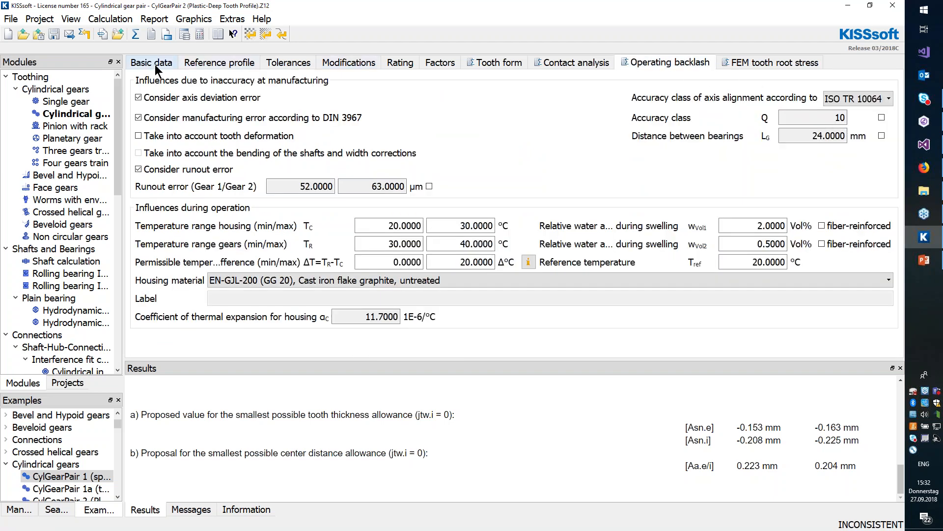
pyautogui.click(135, 34)
pyautogui.press('Return')
pyautogui.press('Return')
pyautogui.press('Return')
pyautogui.press('Return')
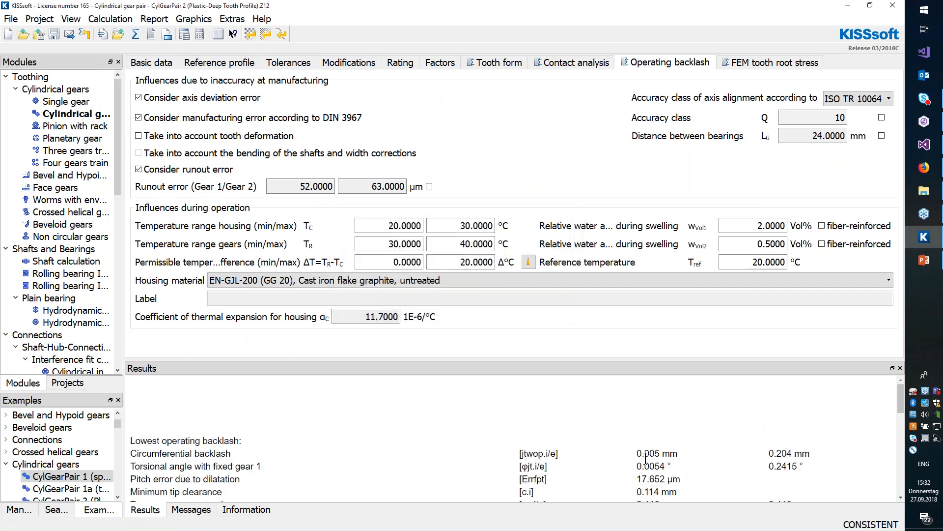
pyautogui.moveTo(636, 456); pyautogui.dragTo(681, 465)
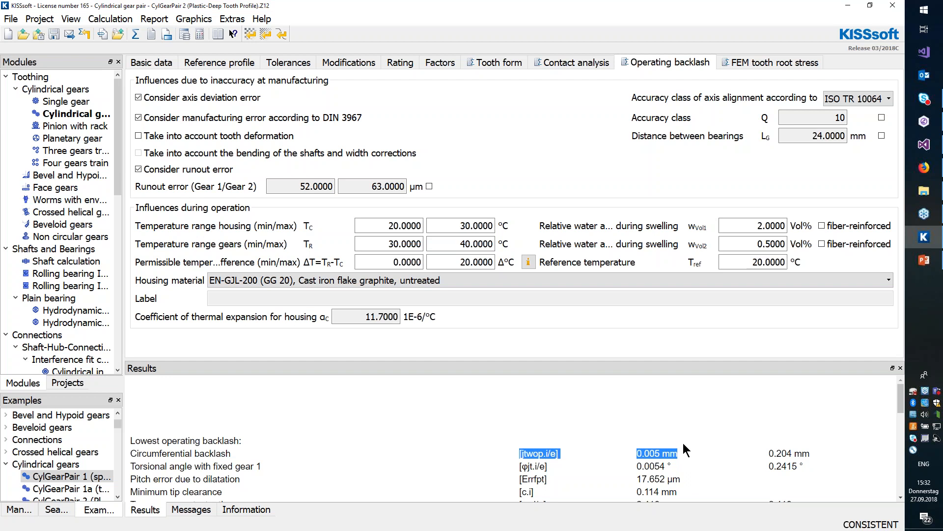
pyautogui.click(683, 441)
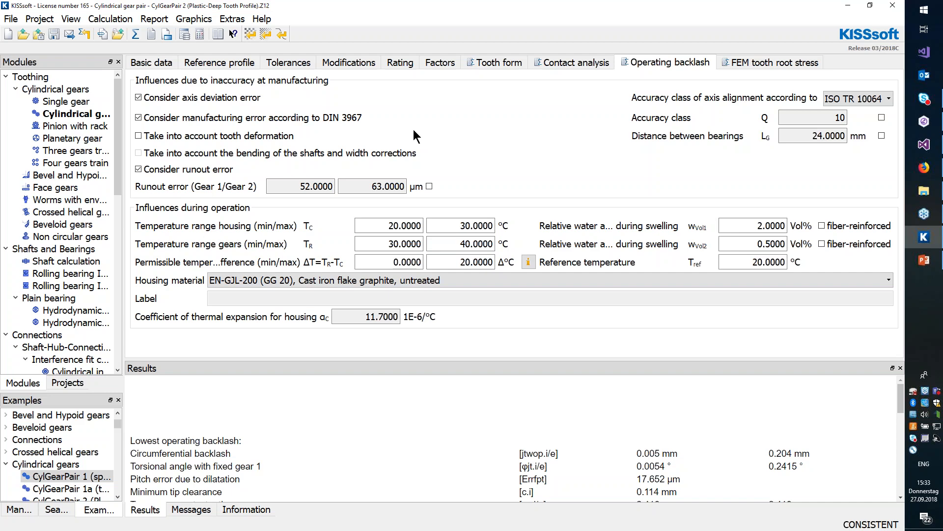
# Switch to the PowerPoint presentation and start the slide show from slide 12 on worm versus crossed helical gear contact patterns.
pyautogui.click(924, 260)
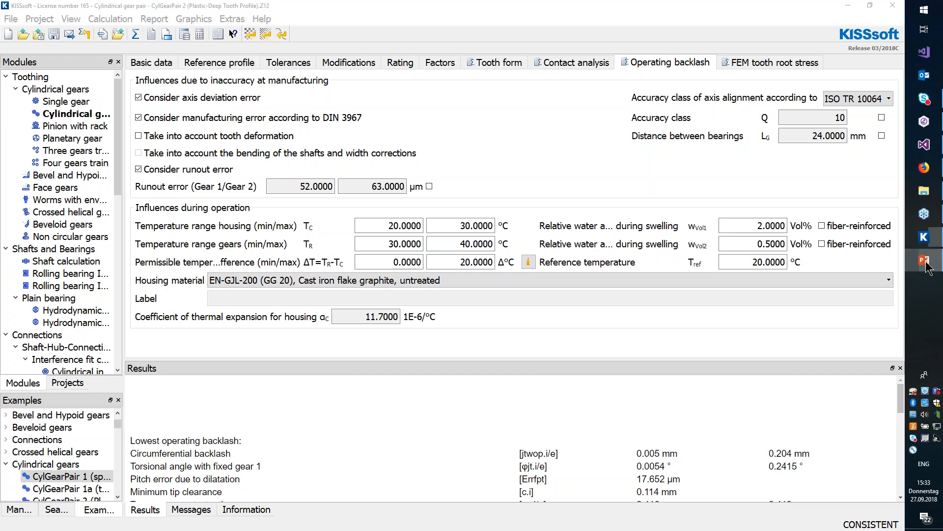
pyautogui.click(48, 382)
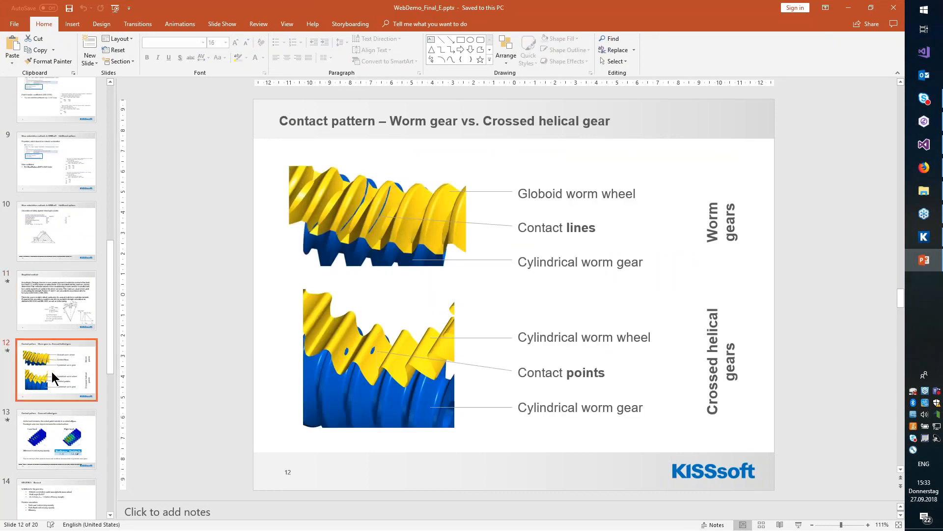
pyautogui.click(801, 526)
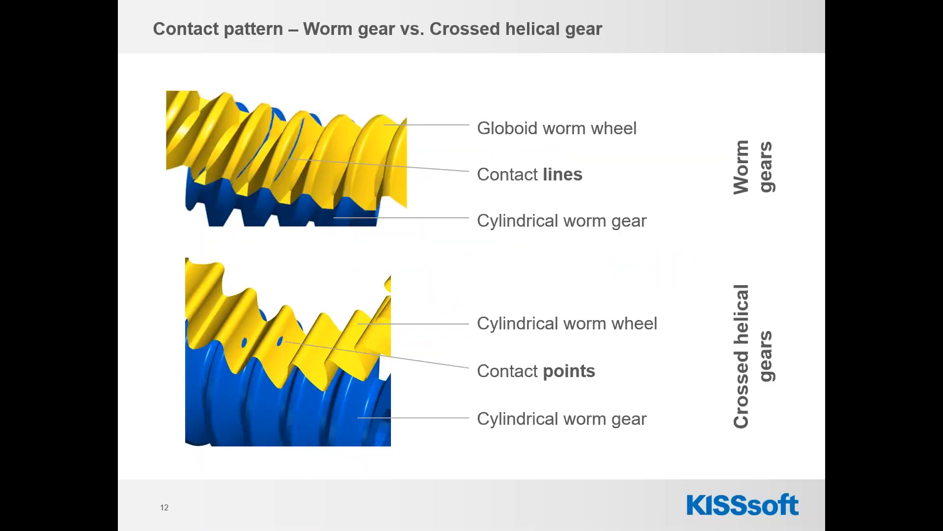
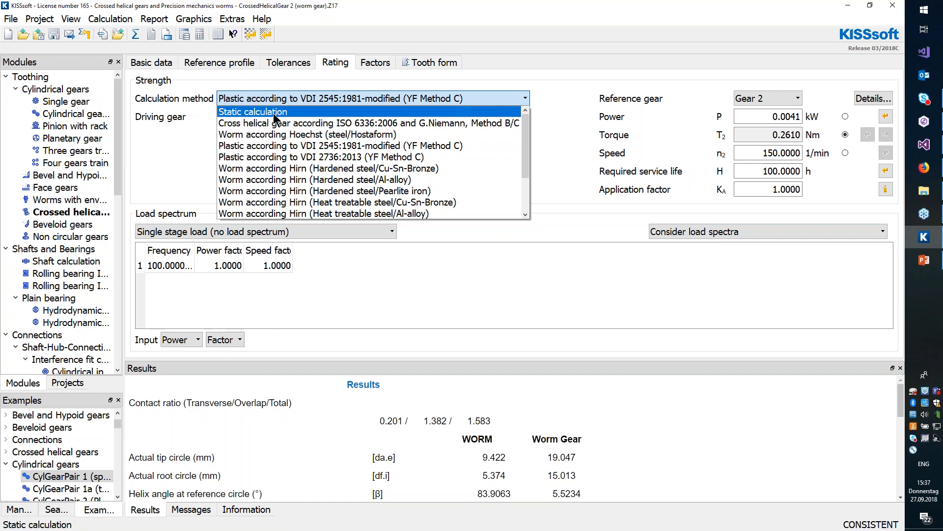
# Set the crossed helical gear's strength calculation method to Plastic according to VDI 2736:2013 (YF Method C).
pyautogui.click(294, 158)
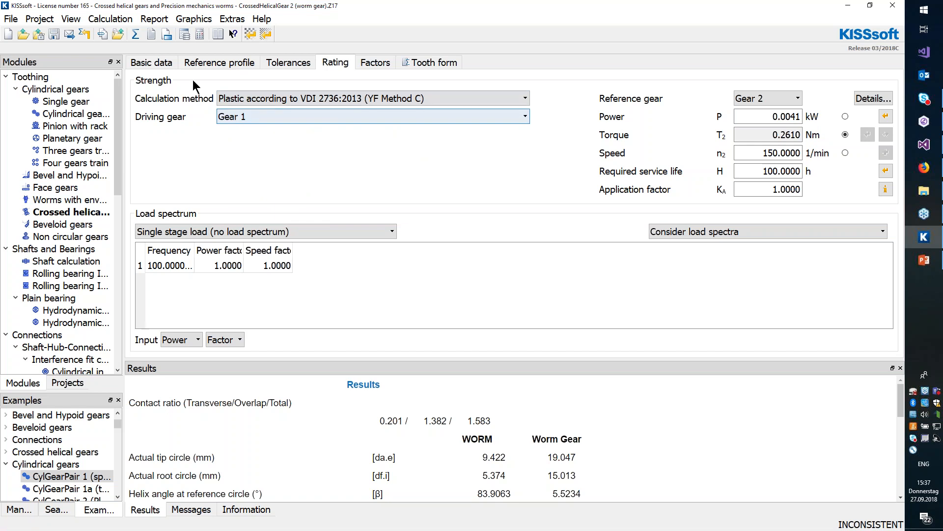
# Change Gear 1's material to C45 (1), through hardened steel, unalloyed, in the basic data.
pyautogui.click(135, 64)
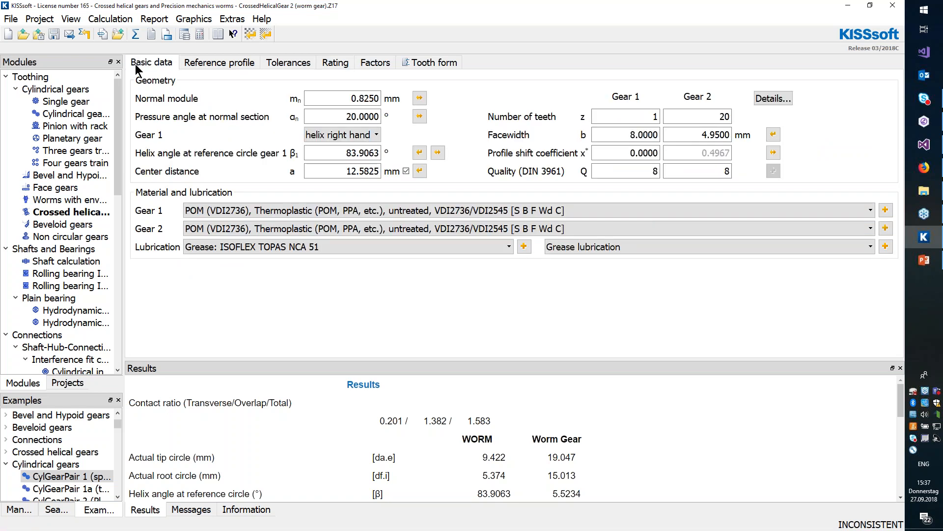
pyautogui.click(252, 209)
pyautogui.scroll(5, 245, 216)
pyautogui.click(241, 223)
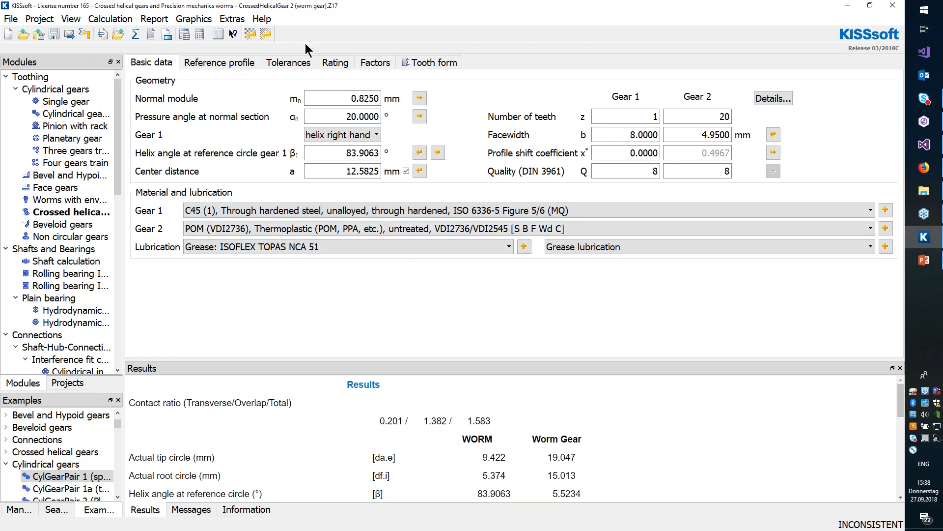
# Run the crossed helical gear rating calculation, accept the VDI 2736-3 friction coefficient and acknowledge the warnings.
pyautogui.click(342, 67)
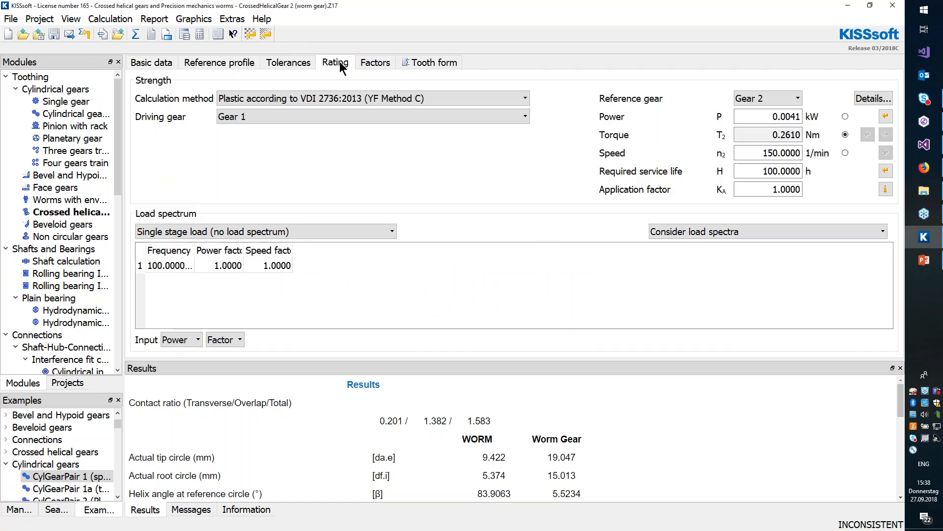
pyautogui.click(135, 34)
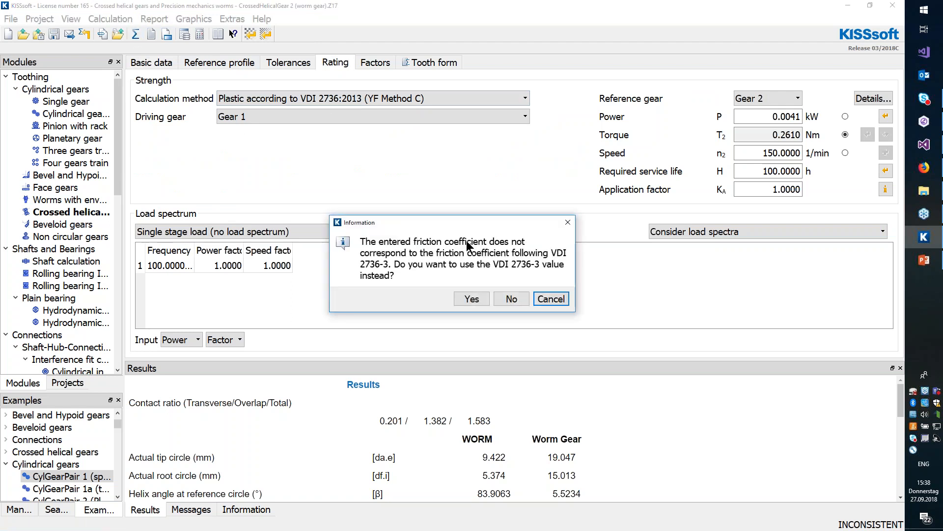
pyautogui.click(471, 297)
pyautogui.click(551, 293)
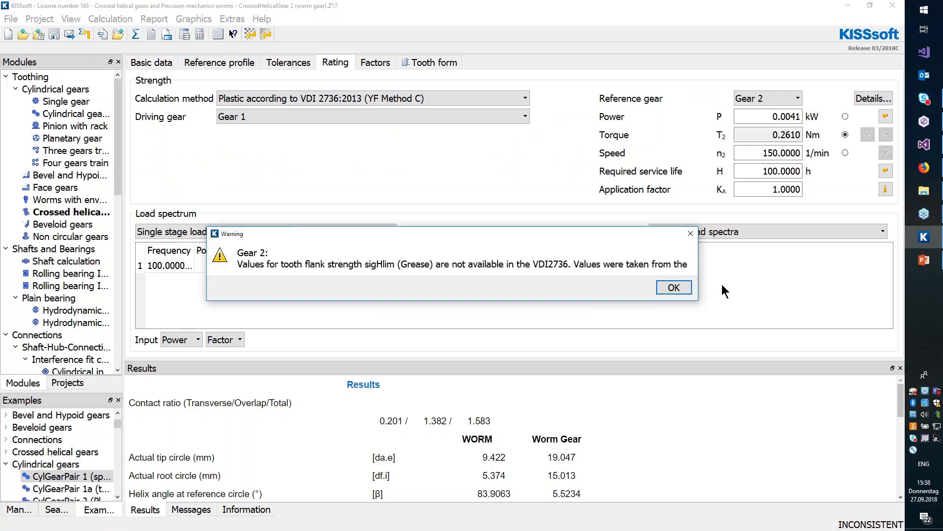
pyautogui.click(672, 288)
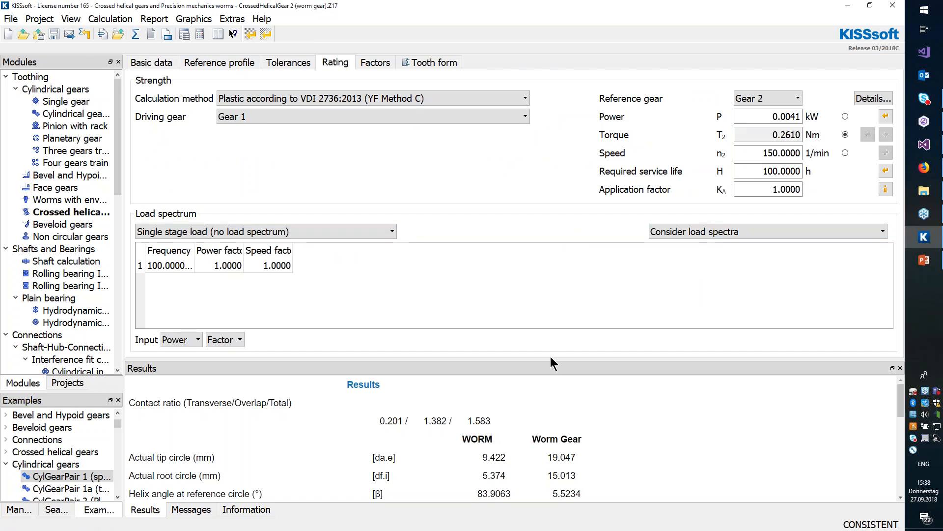
# Enlarge the results area and examine the safety against shearing and the contact stress.
pyautogui.moveTo(551, 359); pyautogui.dragTo(541, 264)
pyautogui.scroll(-3, 528, 341)
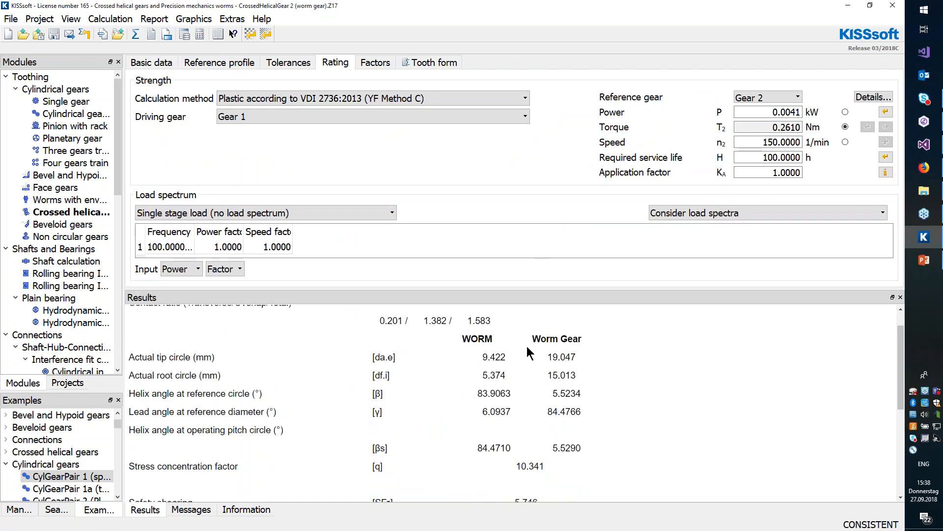
pyautogui.scroll(-1, 483, 381)
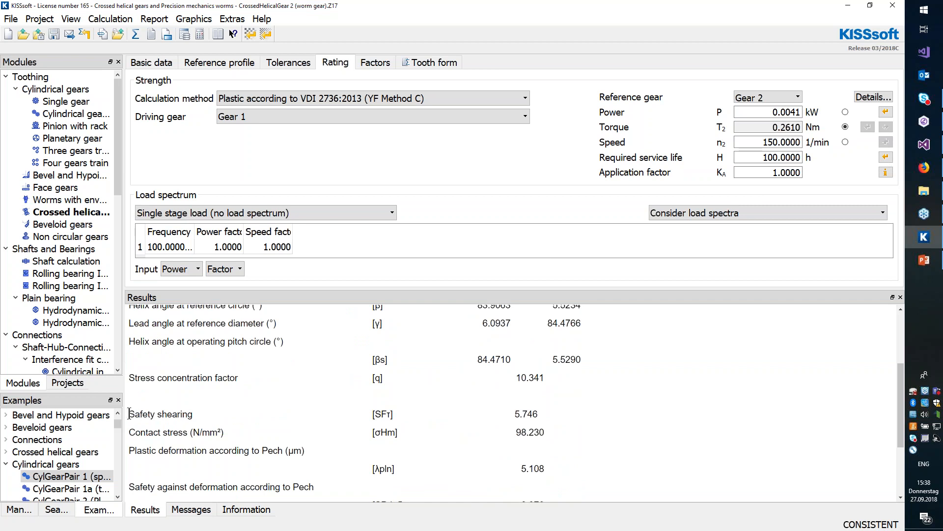
pyautogui.moveTo(129, 415); pyautogui.dragTo(548, 415)
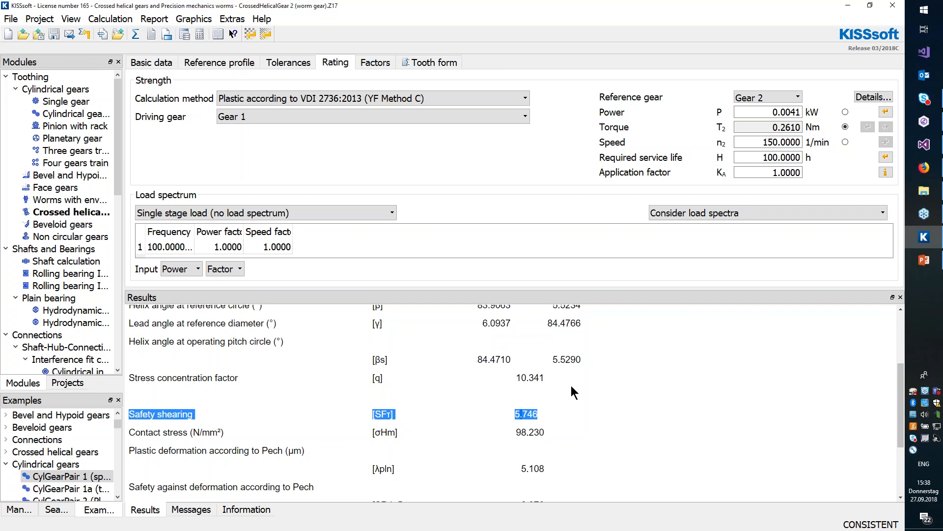
pyautogui.click(535, 430)
pyautogui.moveTo(547, 433); pyautogui.dragTo(192, 439)
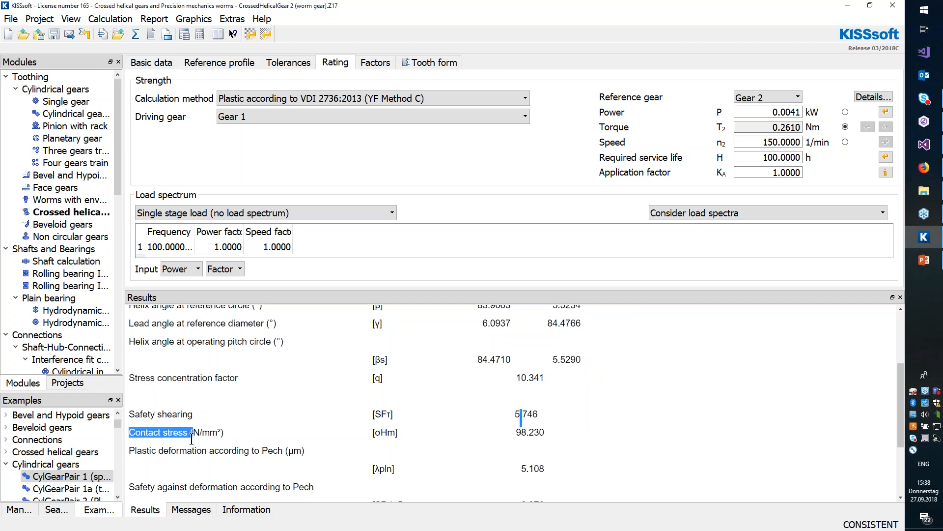
pyautogui.click(182, 434)
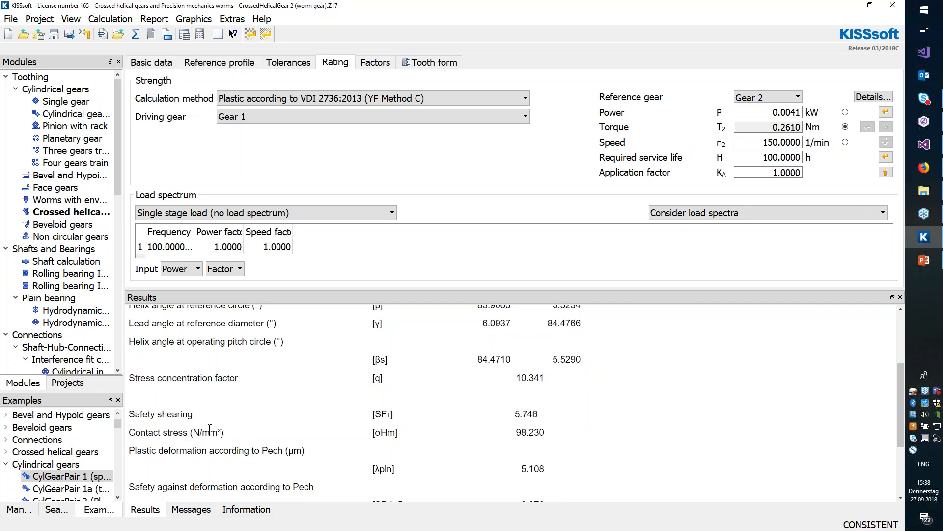
pyautogui.scroll(-1, 221, 419)
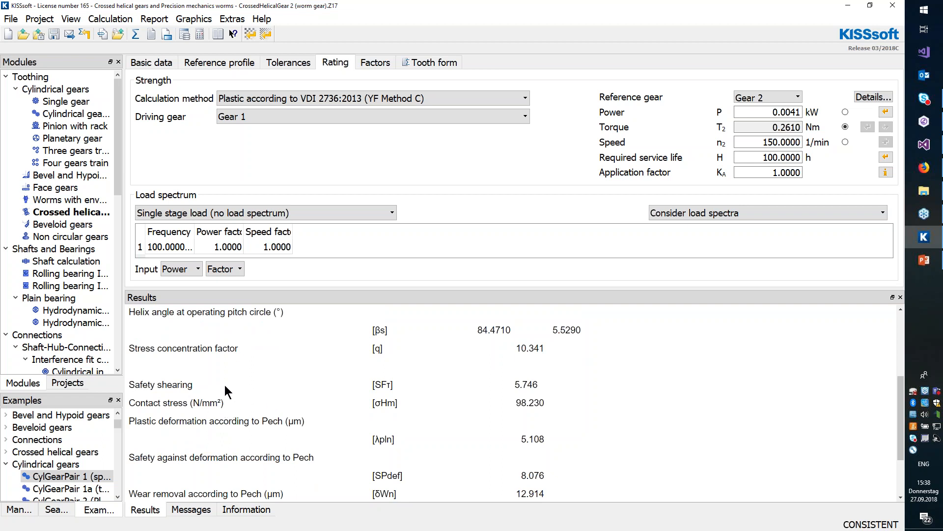
# Examine the plastic deformation, deformation and wear safeties according to Pech, and the total efficiency in the results.
pyautogui.scroll(-1, 225, 386)
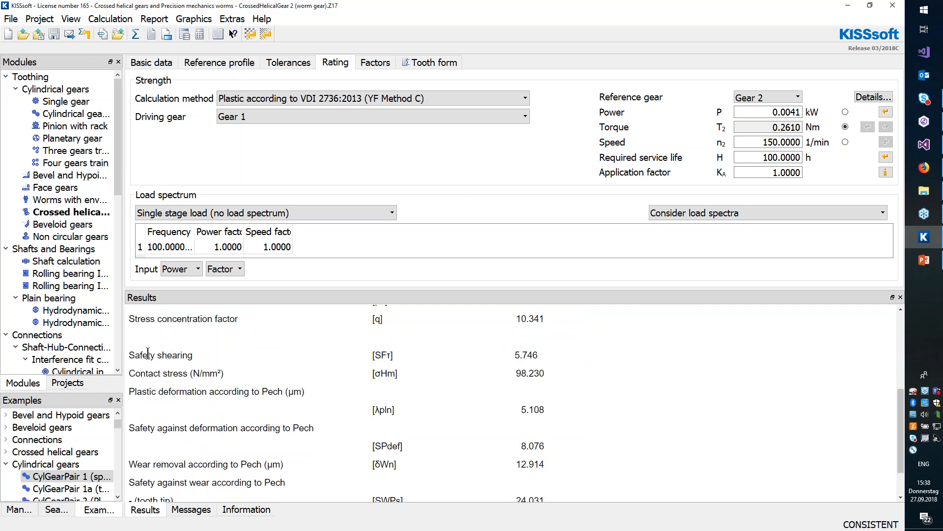
pyautogui.scroll(-1, 172, 372)
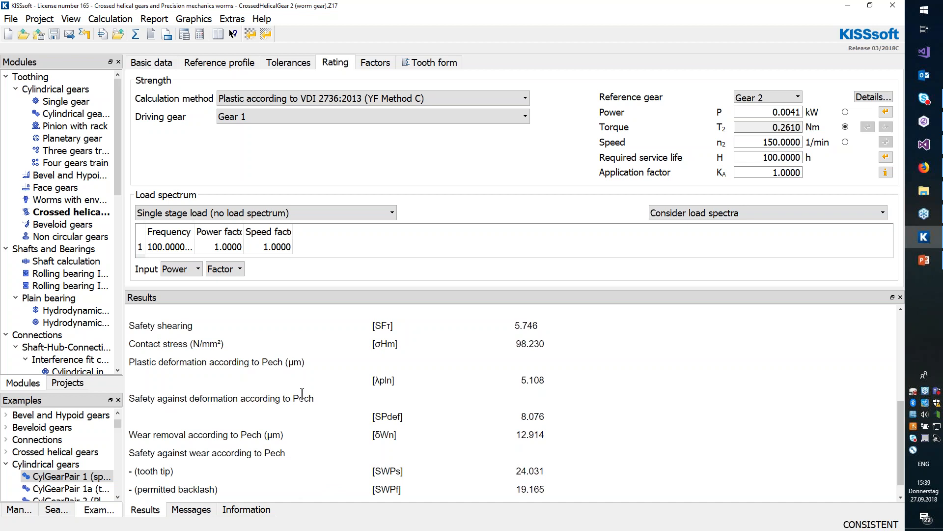
pyautogui.scroll(-1, 302, 394)
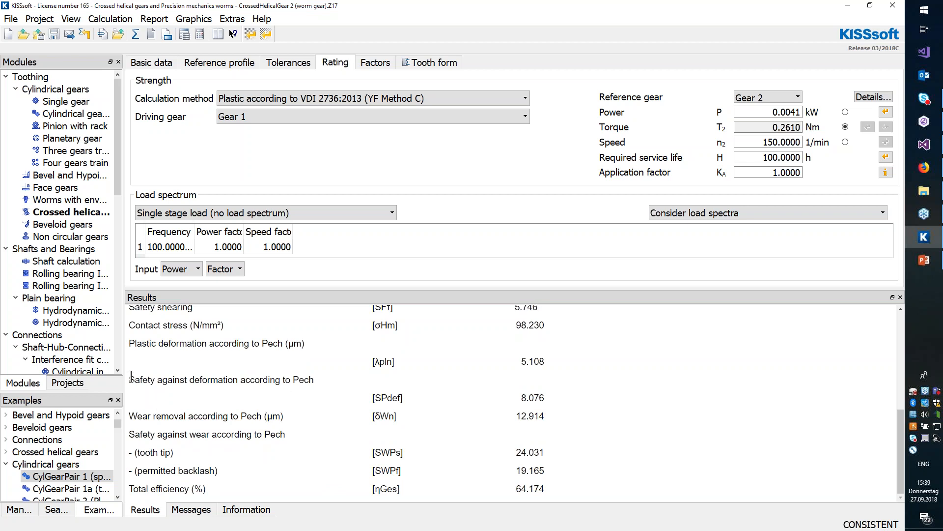
pyautogui.moveTo(132, 377); pyautogui.dragTo(293, 381)
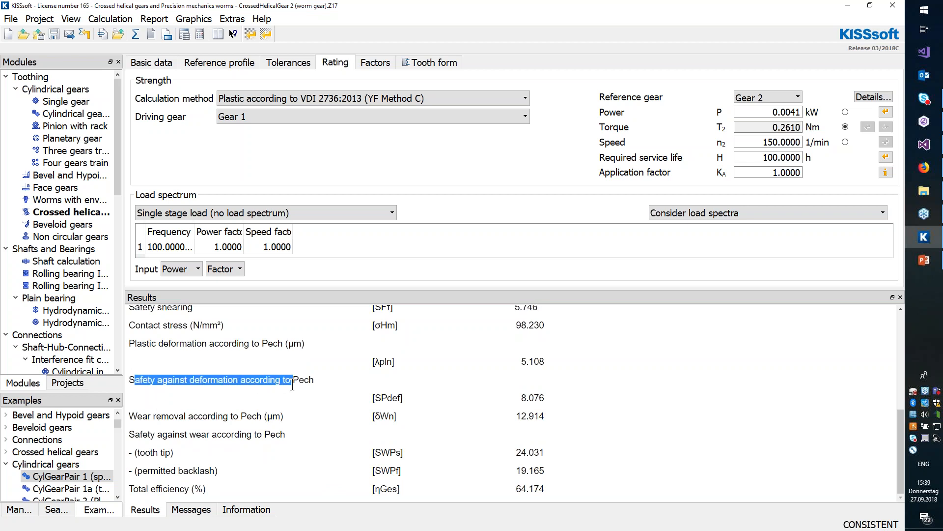
pyautogui.click(141, 344)
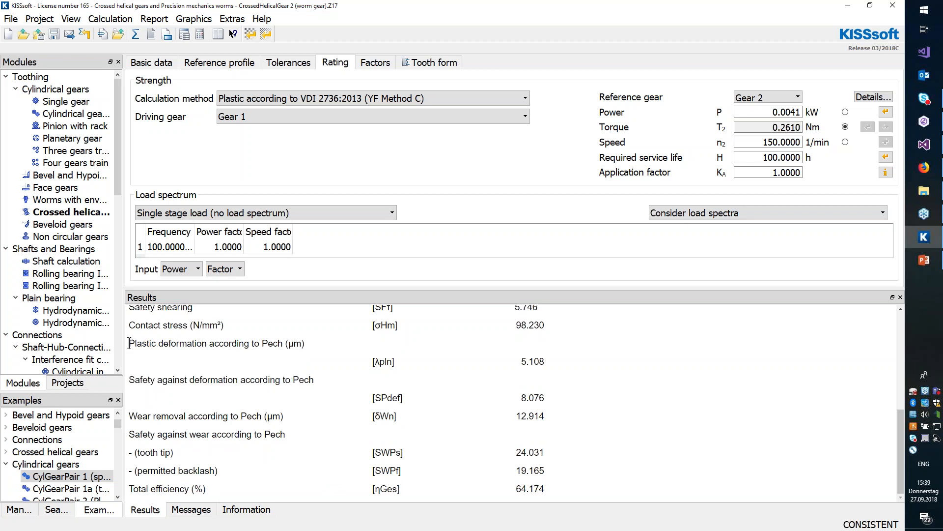
pyautogui.moveTo(130, 343); pyautogui.dragTo(194, 343)
pyautogui.click(183, 344)
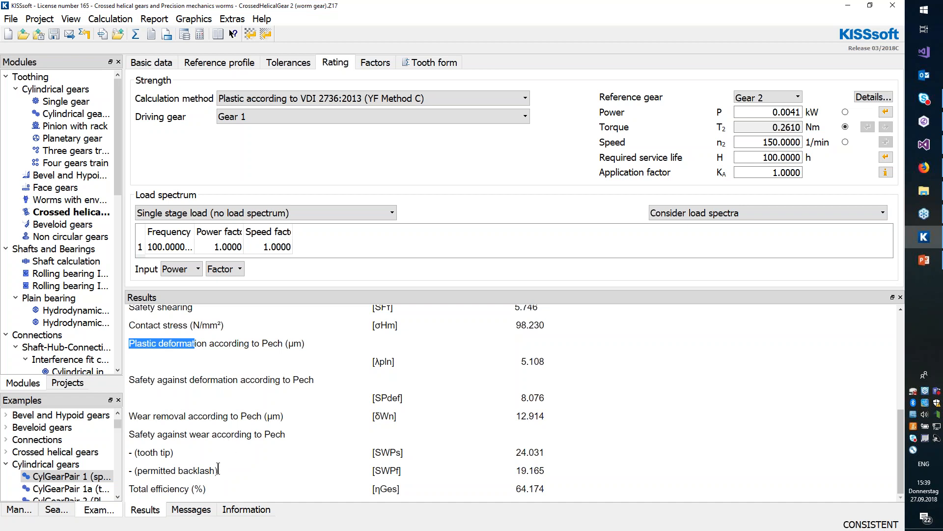
pyautogui.moveTo(133, 491); pyautogui.dragTo(553, 493)
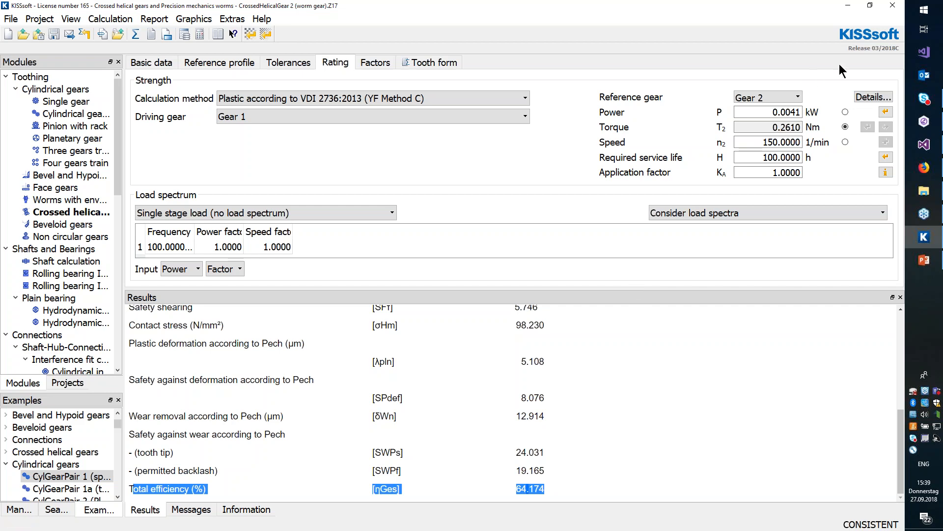
# Set the mean coefficient of friction to 0.01 in the strength details and rerun the calculation.
pyautogui.click(867, 94)
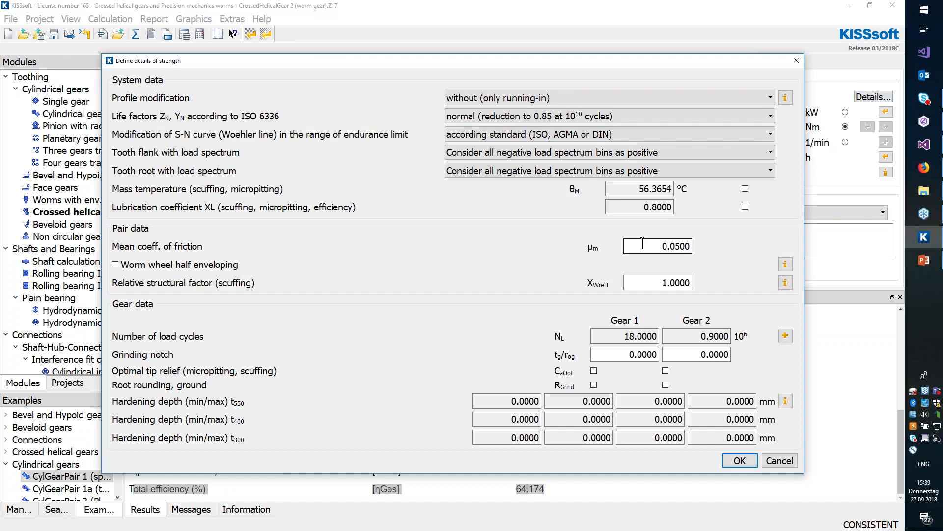
pyautogui.write('0.01')
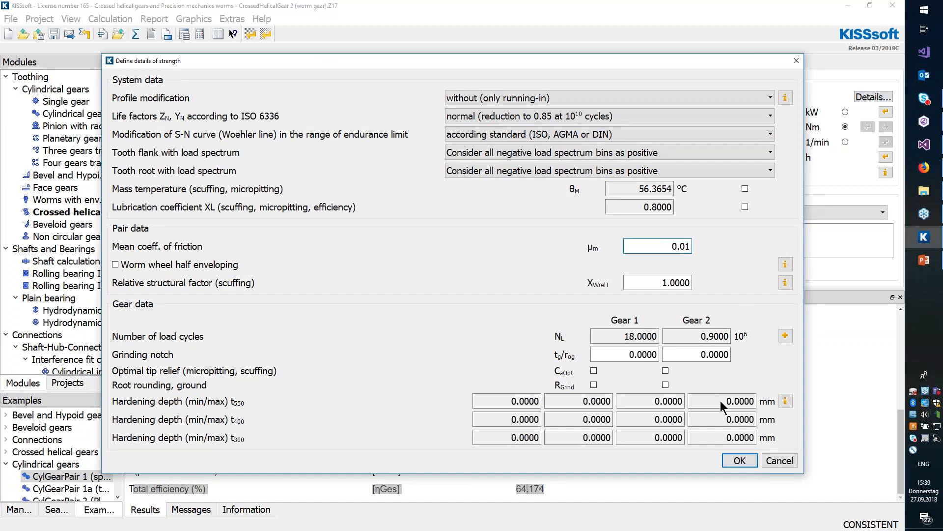
pyautogui.click(739, 461)
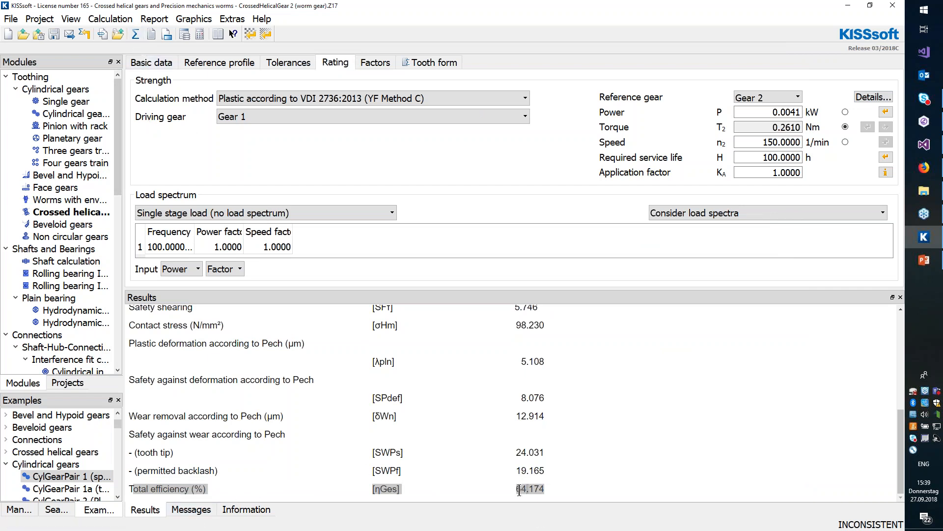
pyautogui.click(136, 35)
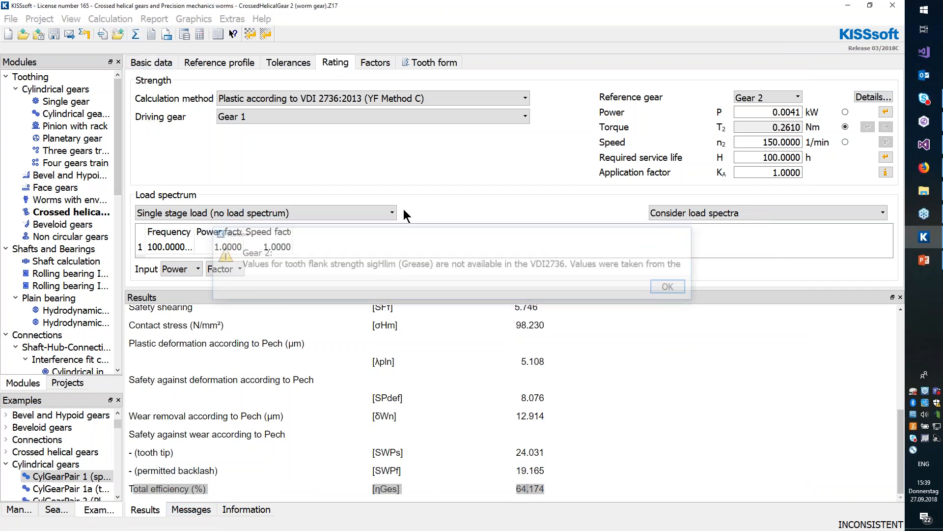
# Check the mean coefficient of friction in the strength details again and close them without changes.
pyautogui.click(874, 96)
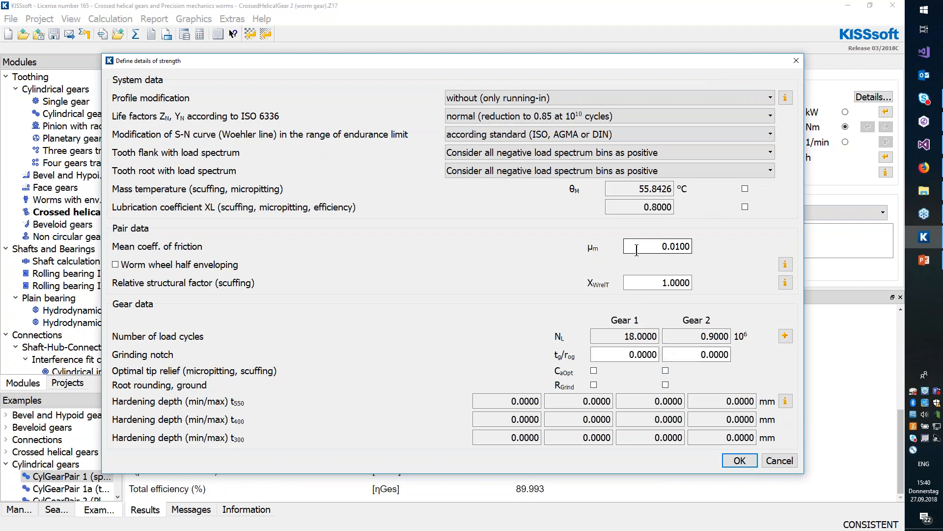
pyautogui.moveTo(637, 250); pyautogui.dragTo(694, 248)
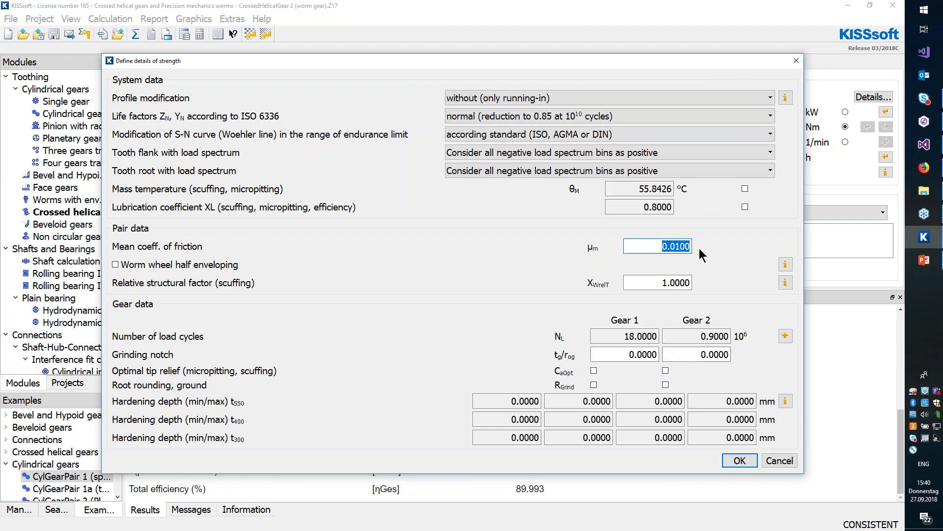
pyautogui.click(780, 461)
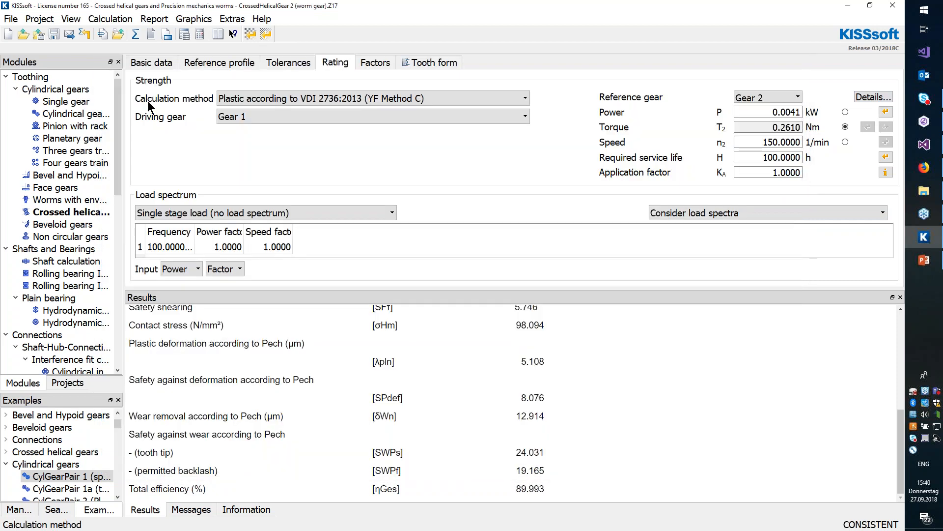
# Generate the calculation report, maximize its window and set the zoom to 200%.
pyautogui.click(153, 35)
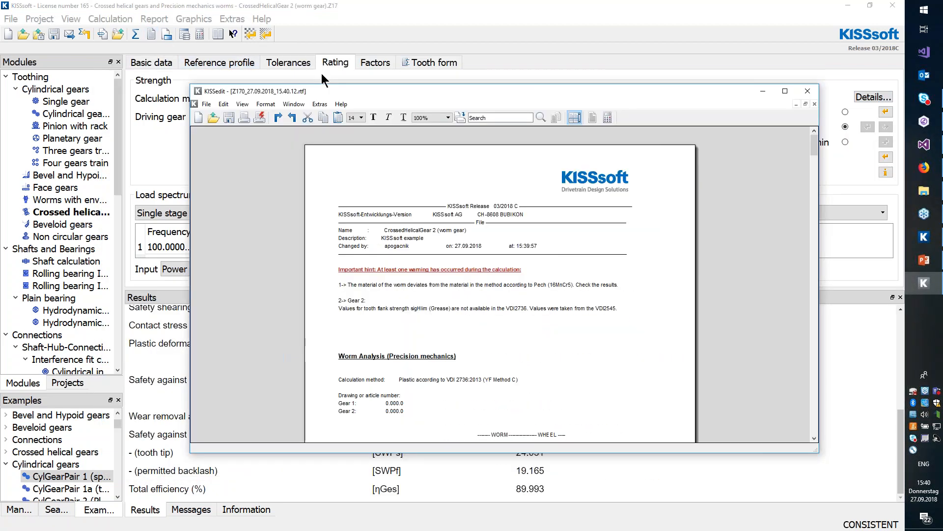
pyautogui.click(726, 64)
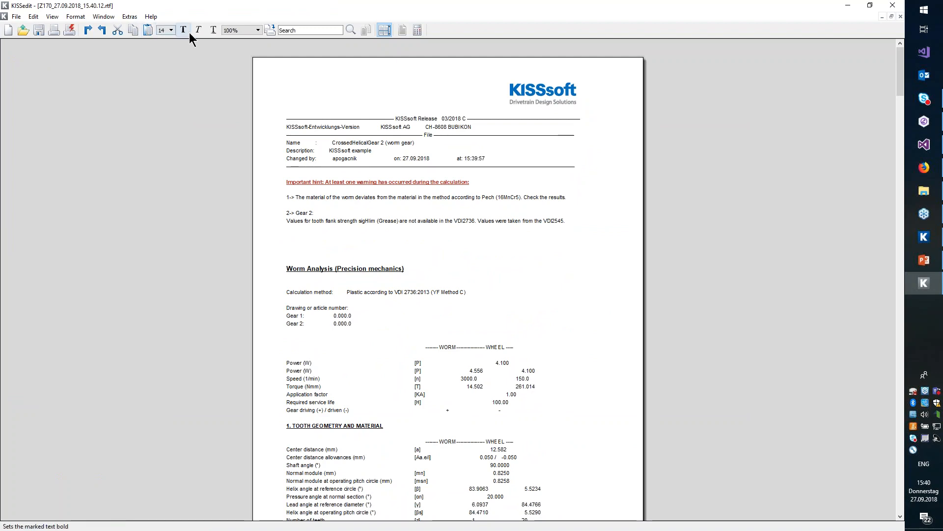
pyautogui.click(232, 30)
pyautogui.click(237, 70)
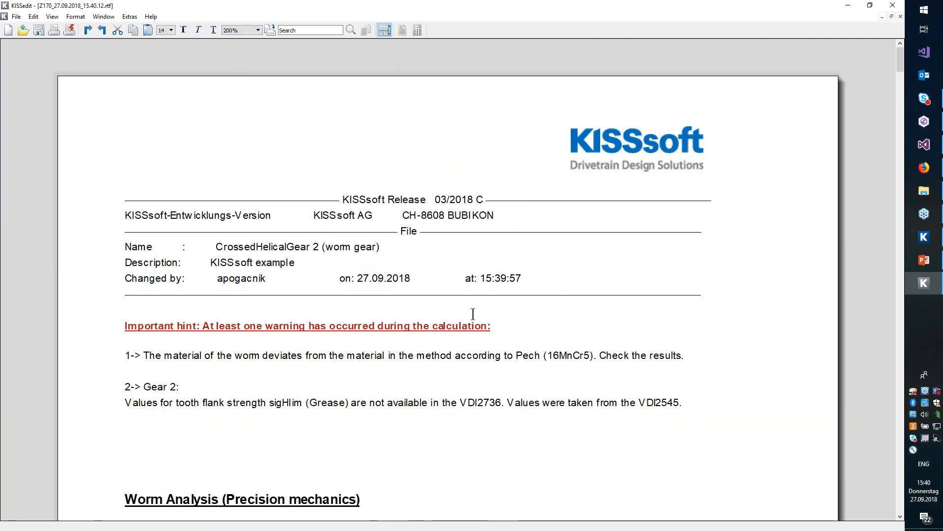
# Examine the mean tooth friction number, meshing efficiency and lubricant, gear mass and meshing temperatures in report section 4a, Wear according to Pech.
pyautogui.scroll(-20, 473, 300)
pyautogui.scroll(-20, 472, 299)
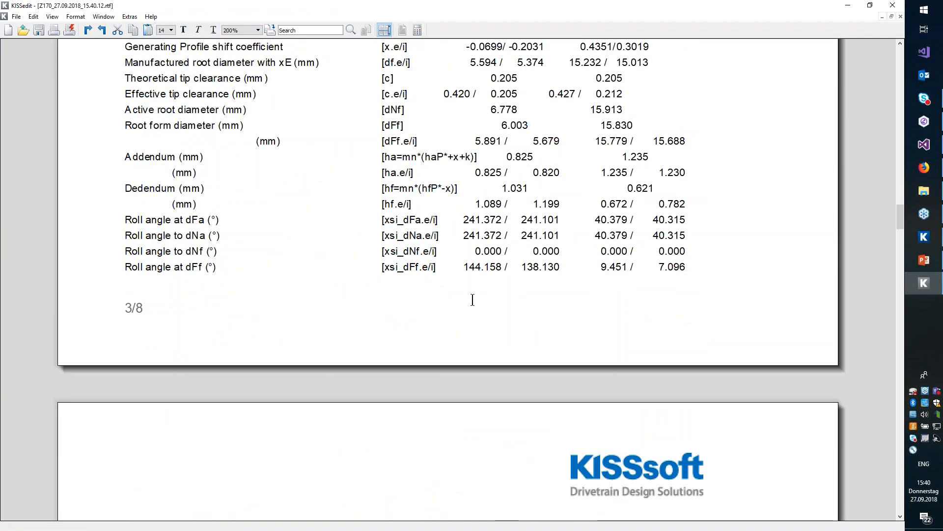
pyautogui.scroll(-11, 473, 300)
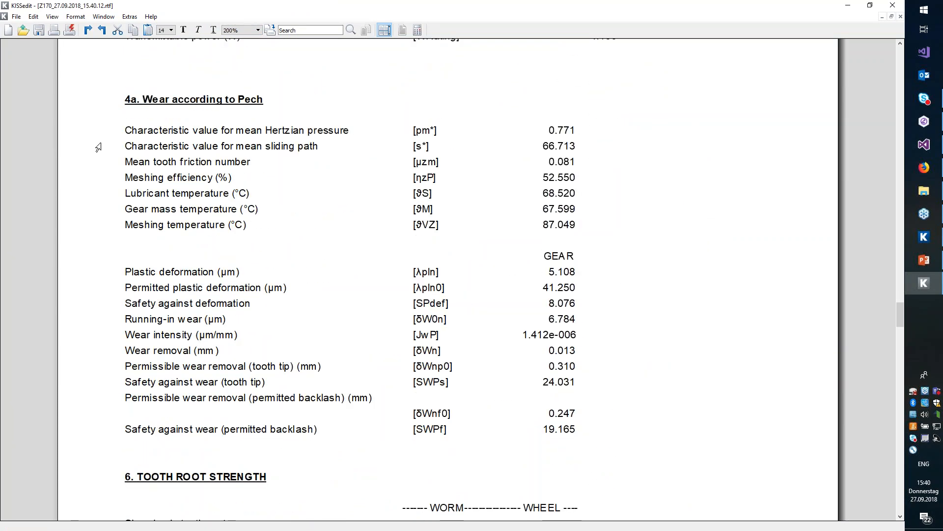
pyautogui.moveTo(127, 130); pyautogui.dragTo(152, 177)
pyautogui.click(224, 227)
pyautogui.click(121, 182)
pyautogui.click(117, 165)
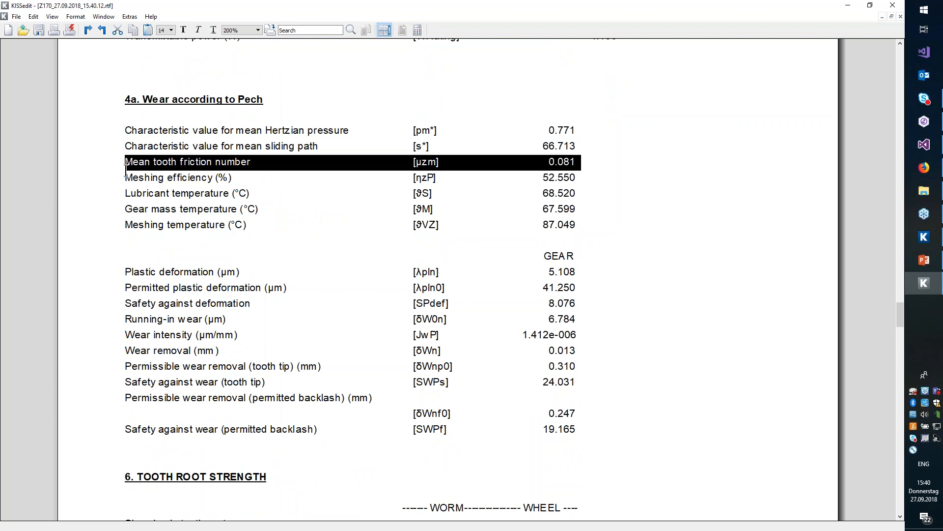
pyautogui.click(120, 183)
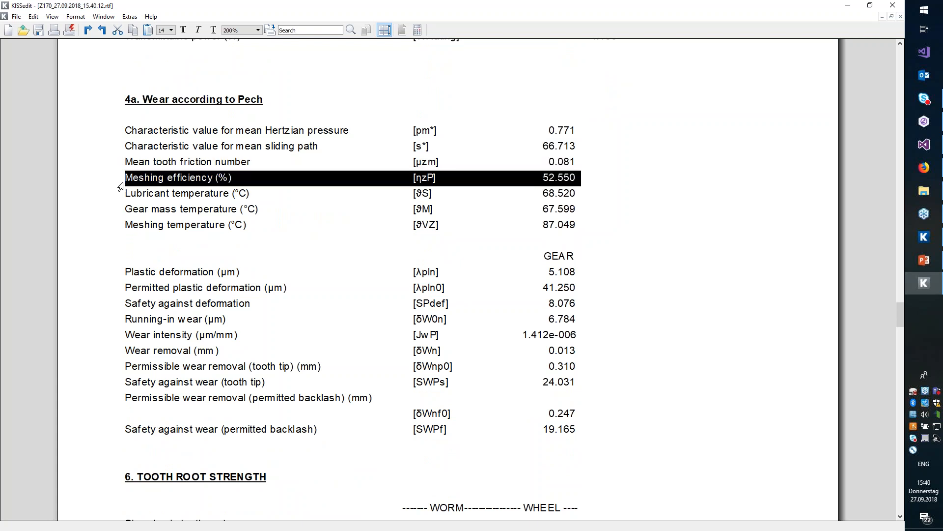
pyautogui.click(119, 196)
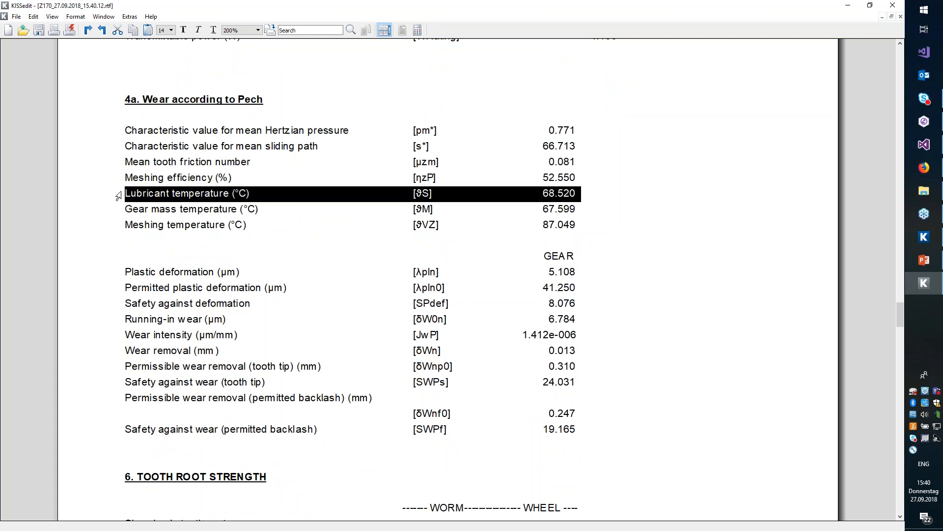
pyautogui.moveTo(118, 197); pyautogui.dragTo(124, 227)
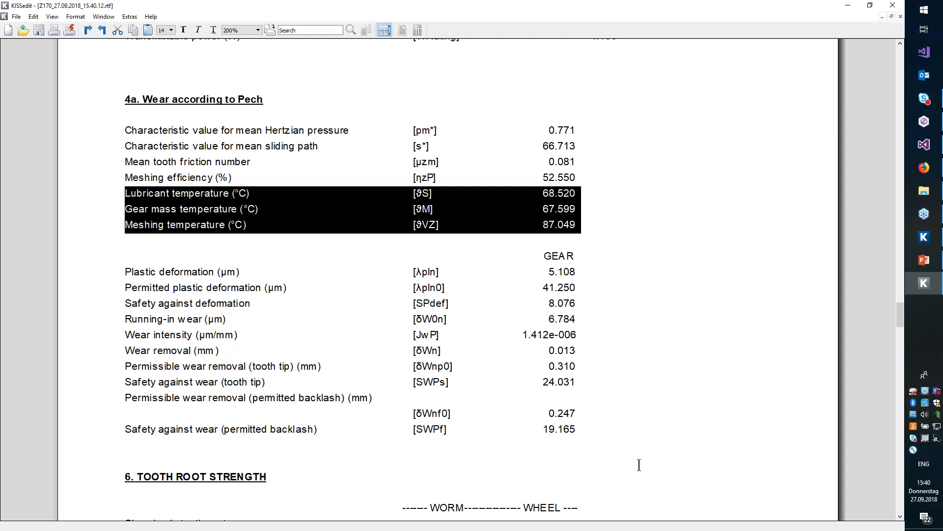
# Highlight the values under section 4a, Wear according to Pech, and close the calculation report.
pyautogui.moveTo(579, 434); pyautogui.dragTo(129, 271)
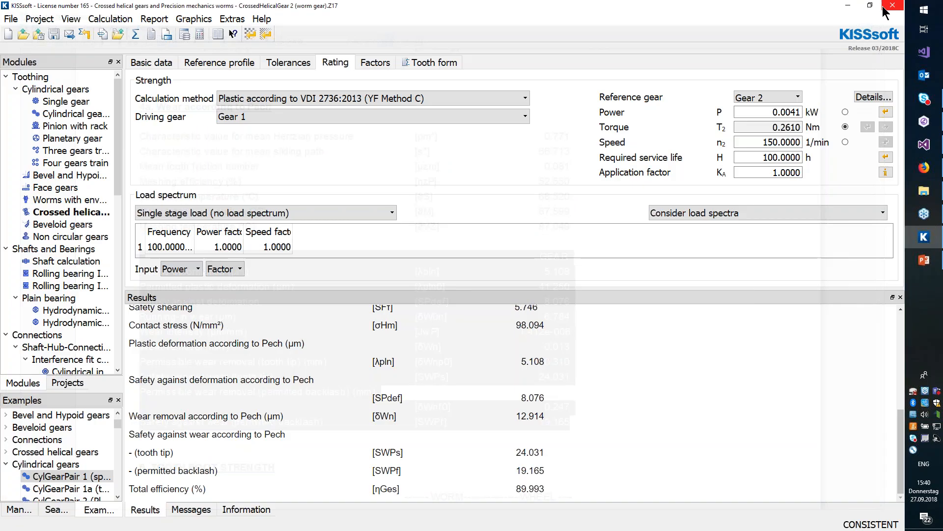
pyautogui.click(893, 5)
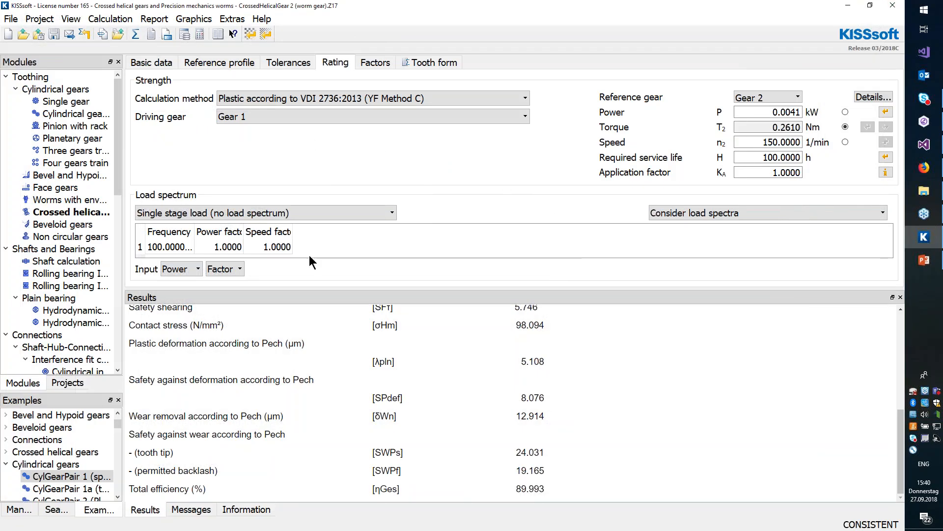
# Change the rating method to Plastic according to VDI 2545:1981-modified (YF Method C), recalculate and enlarge the results area.
pyautogui.moveTo(331, 291); pyautogui.dragTo(330, 363)
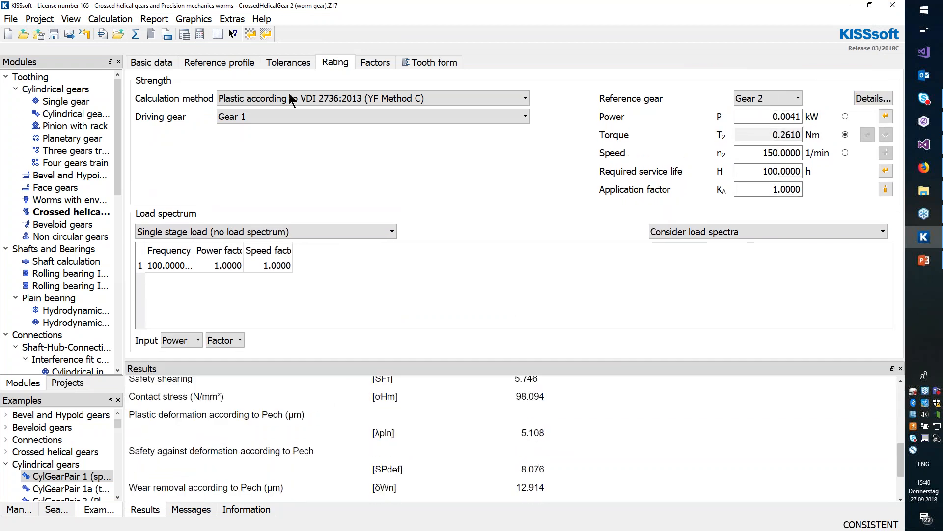
pyautogui.click(290, 98)
pyautogui.click(296, 146)
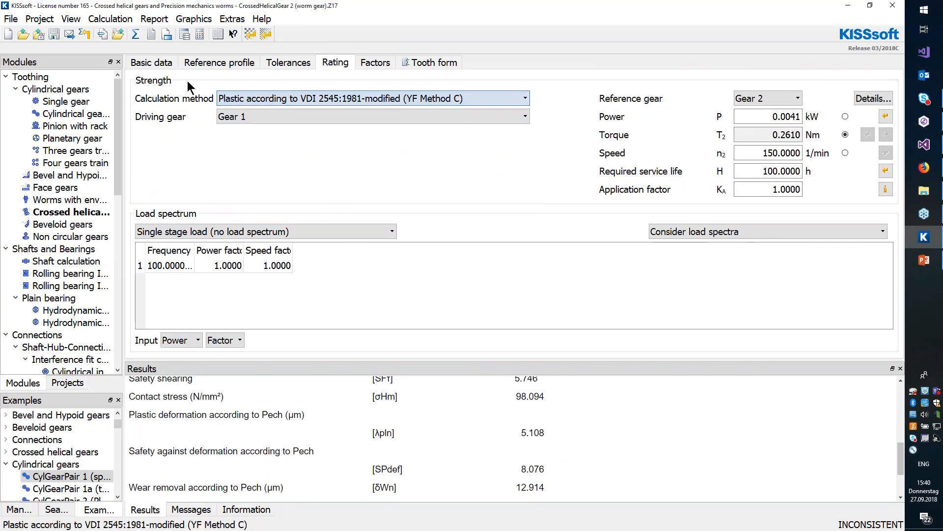
pyautogui.click(132, 37)
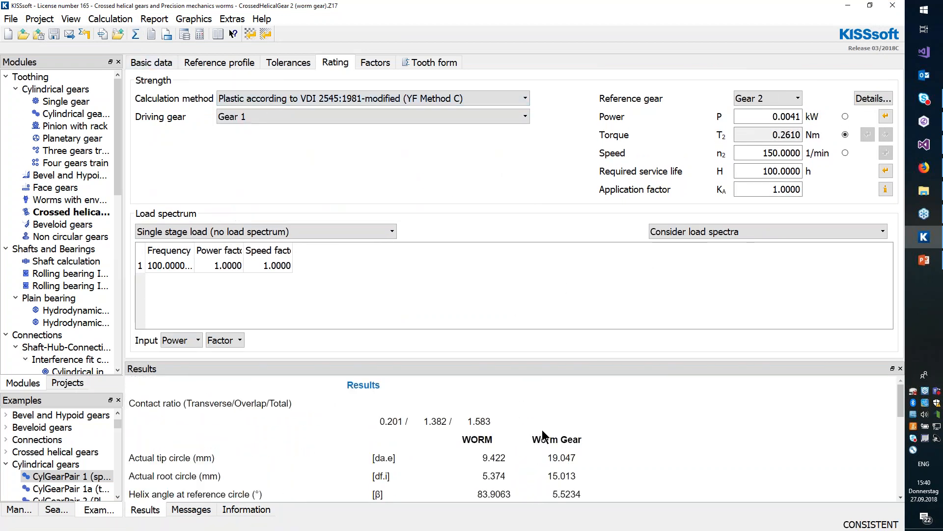
pyautogui.moveTo(489, 304); pyautogui.dragTo(489, 288)
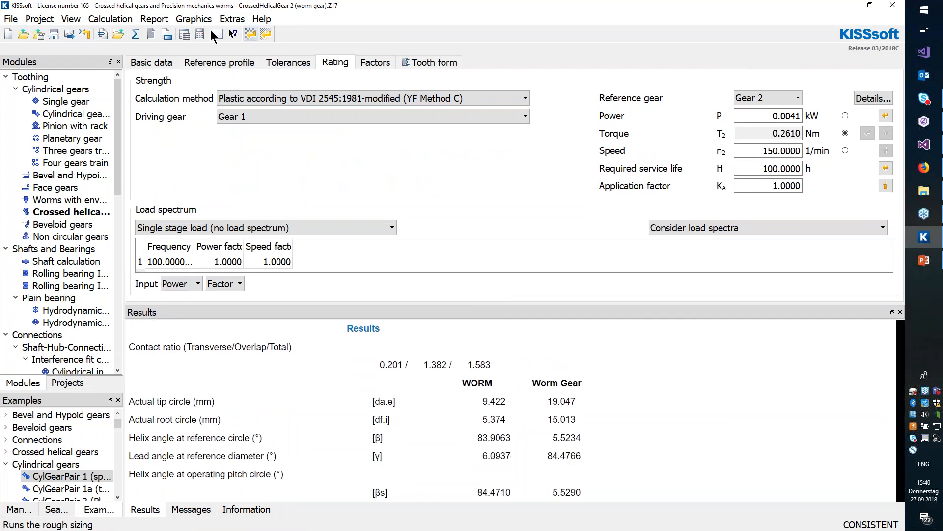
# Open the 2D meshing graphic, enlarge it and activate tip rounding for gear 2 in its properties.
pyautogui.click(193, 18)
pyautogui.moveTo(216, 34)
pyautogui.click(311, 35)
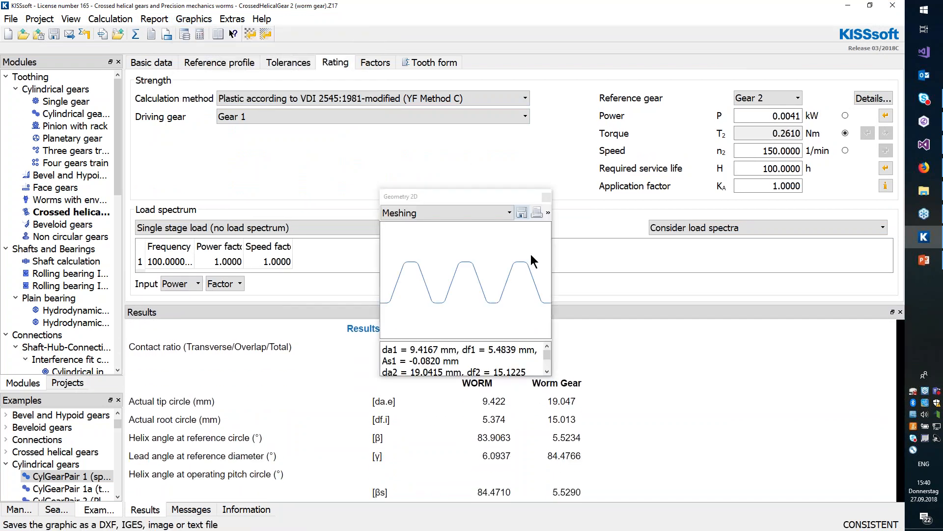
pyautogui.moveTo(551, 376); pyautogui.dragTo(850, 506)
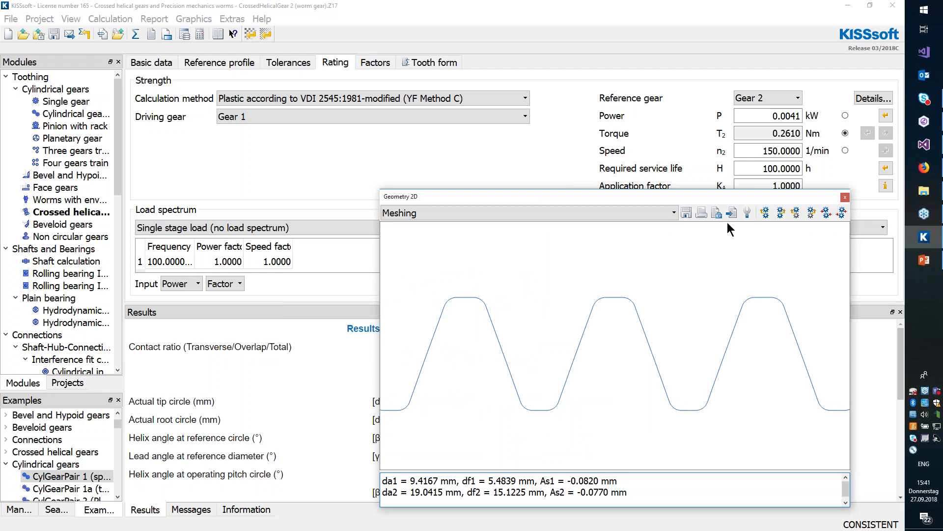
pyautogui.click(748, 214)
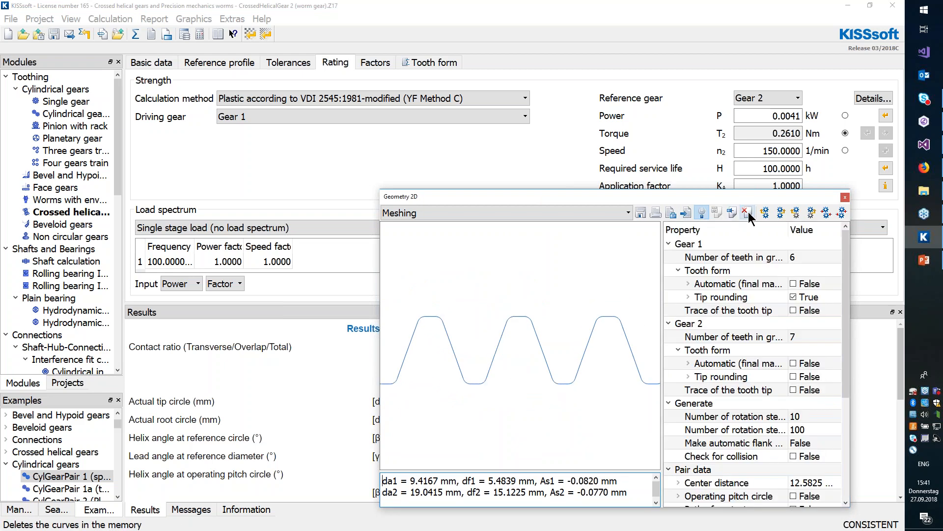
pyautogui.click(793, 377)
pyautogui.moveTo(514, 206); pyautogui.dragTo(444, 18)
pyautogui.scroll(3, 448, 140)
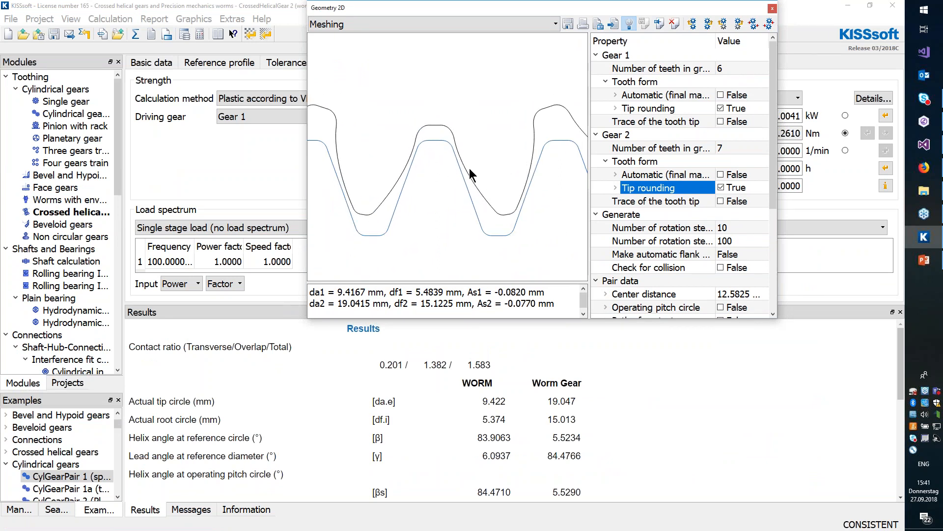
# Check the root safety of the worm and the worm gear in the results.
pyautogui.click(604, 439)
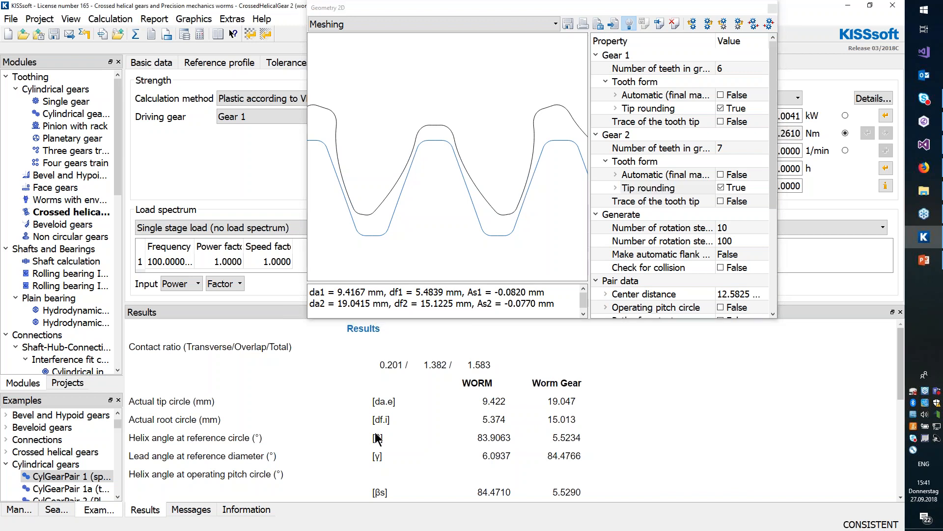
pyautogui.scroll(-5, 288, 447)
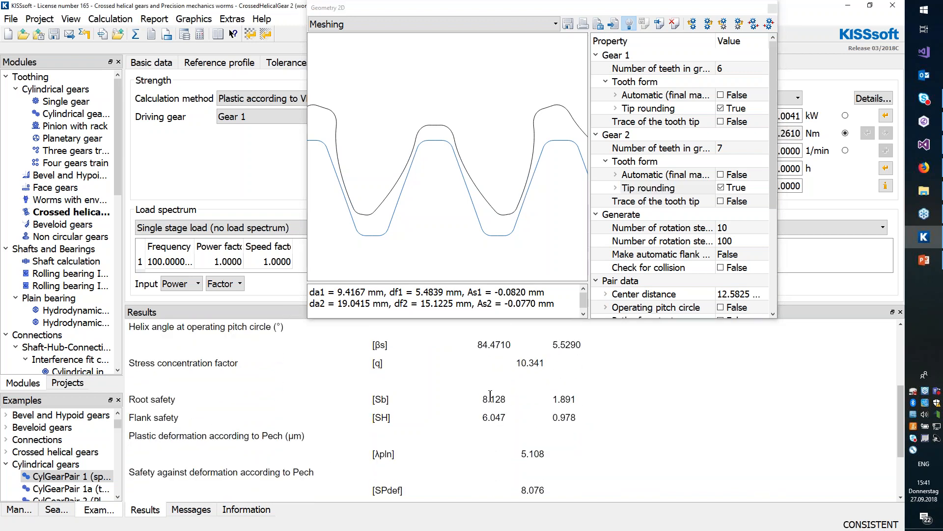
pyautogui.doubleClick(491, 399)
pyautogui.moveTo(579, 399); pyautogui.dragTo(554, 398)
# Enable maintaining the tip circle and root circle when changing profile shift in the module-specific settings.
pyautogui.click(171, 35)
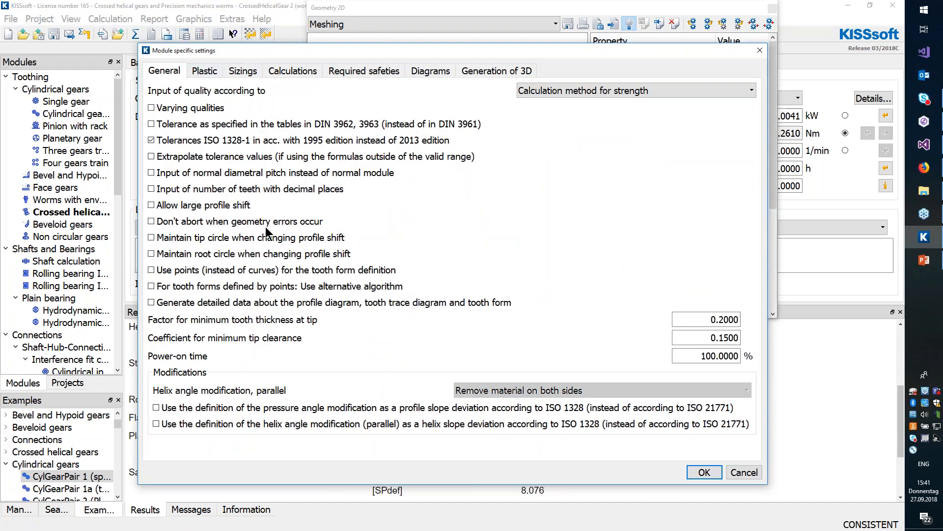
pyautogui.click(181, 238)
pyautogui.click(705, 472)
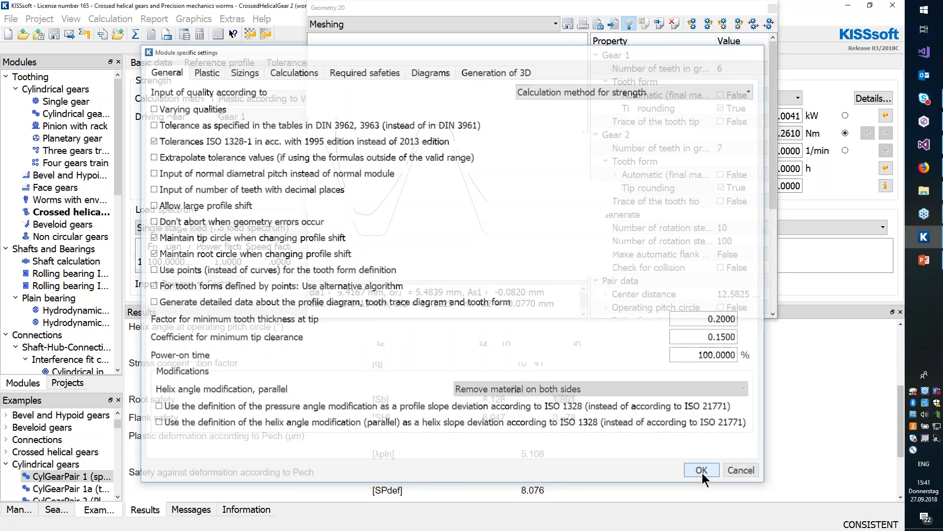
# Enlarge the meshing graphic and store the current tooth form curves of gear 2 and gear 1 in memory for comparison.
pyautogui.moveTo(309, 321); pyautogui.dragTo(151, 452)
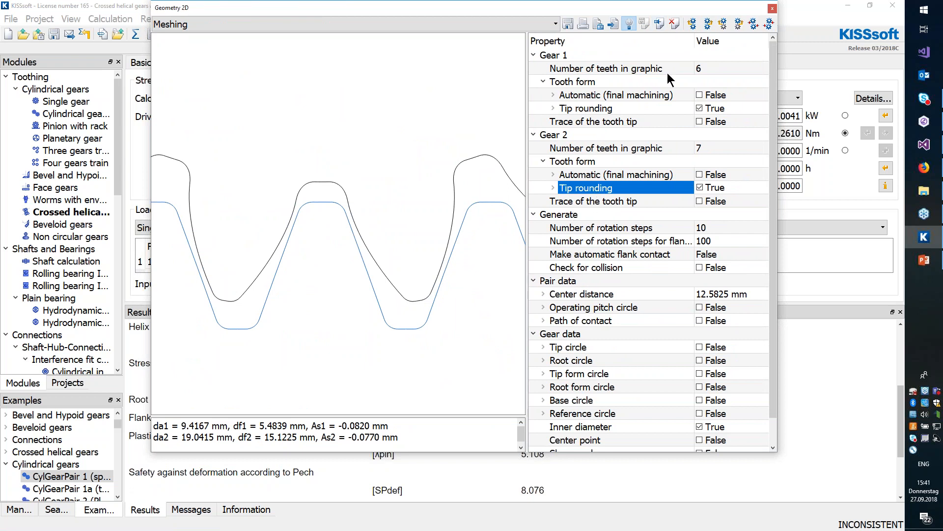
pyautogui.click(659, 23)
pyautogui.click(447, 291)
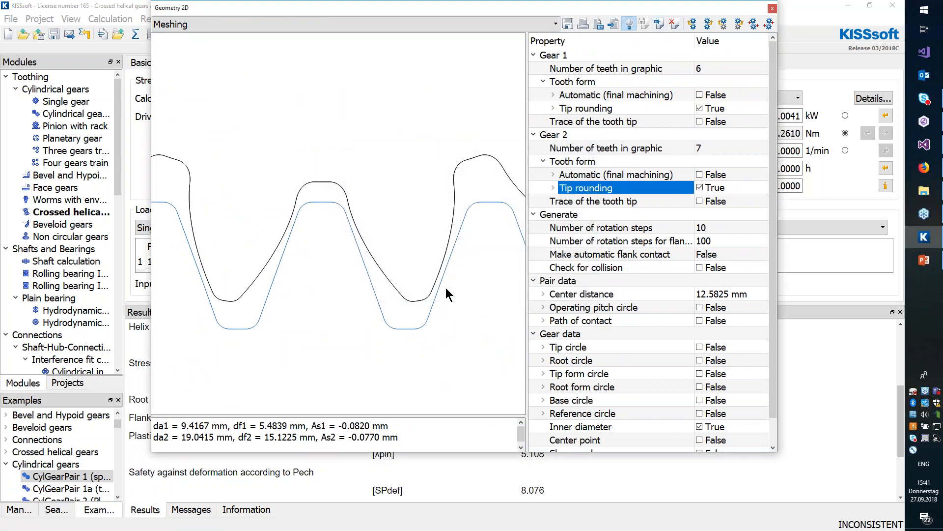
pyautogui.click(608, 111)
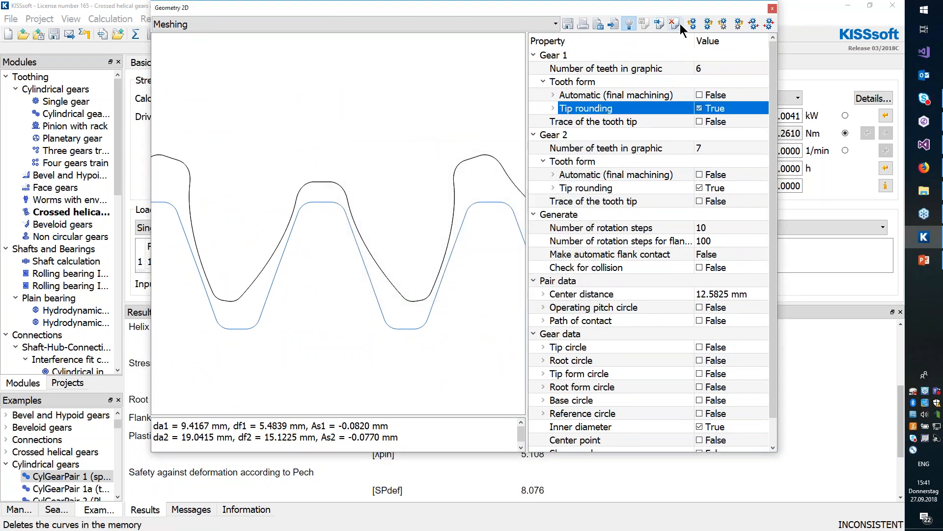
pyautogui.click(660, 23)
pyautogui.click(444, 291)
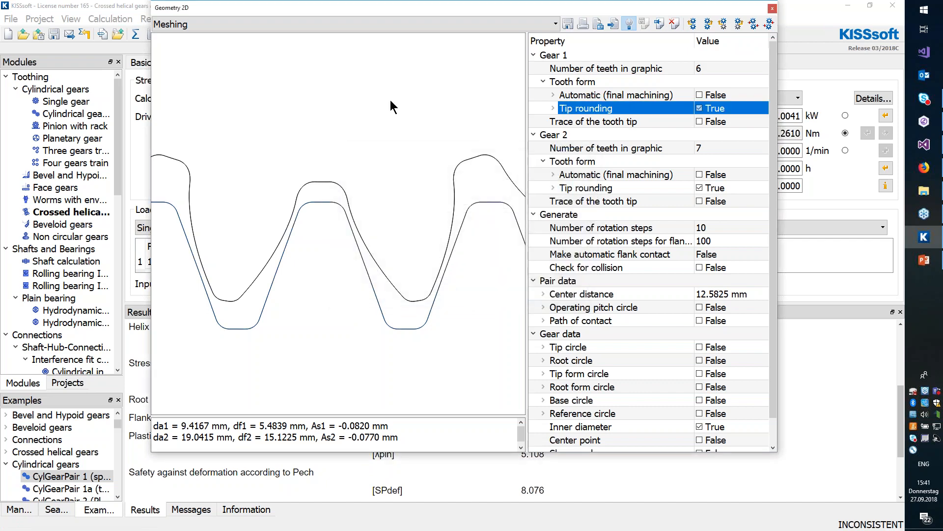
# Set the profile shift coefficient of gear 1 to -0.55 in the basic data and recalculate, allowing the large profile shift.
pyautogui.moveTo(561, 6); pyautogui.dragTo(649, 203)
pyautogui.click(135, 62)
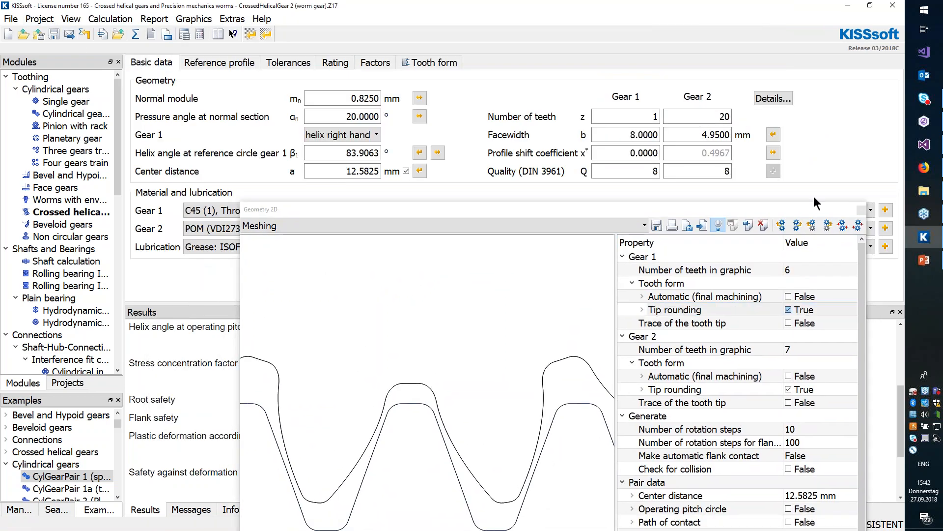
pyautogui.click(611, 154)
pyautogui.write('-0.55')
pyautogui.click(135, 34)
pyautogui.press('Return')
pyautogui.press('Return')
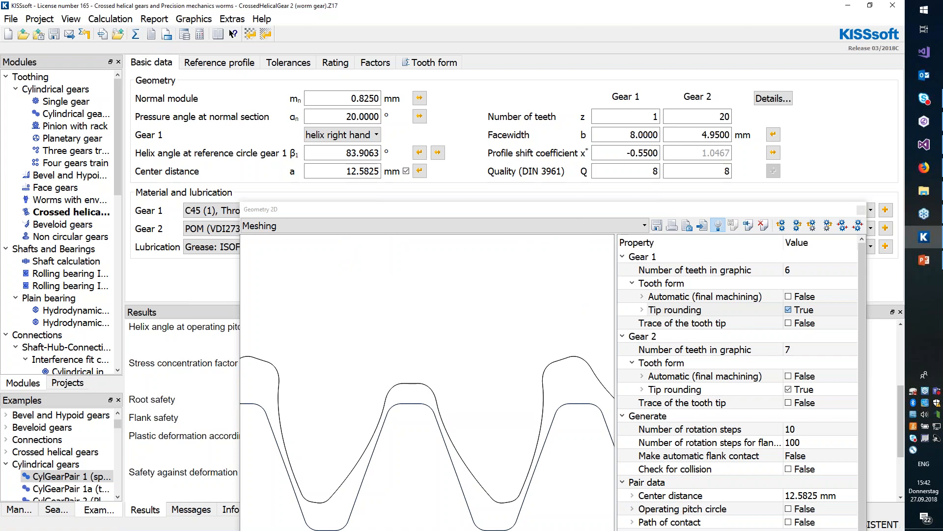
# Compare the new worm and gear tooth forms with the stored curves in the enlarged meshing graphic and close it.
pyautogui.moveTo(425, 208); pyautogui.dragTo(343, 20)
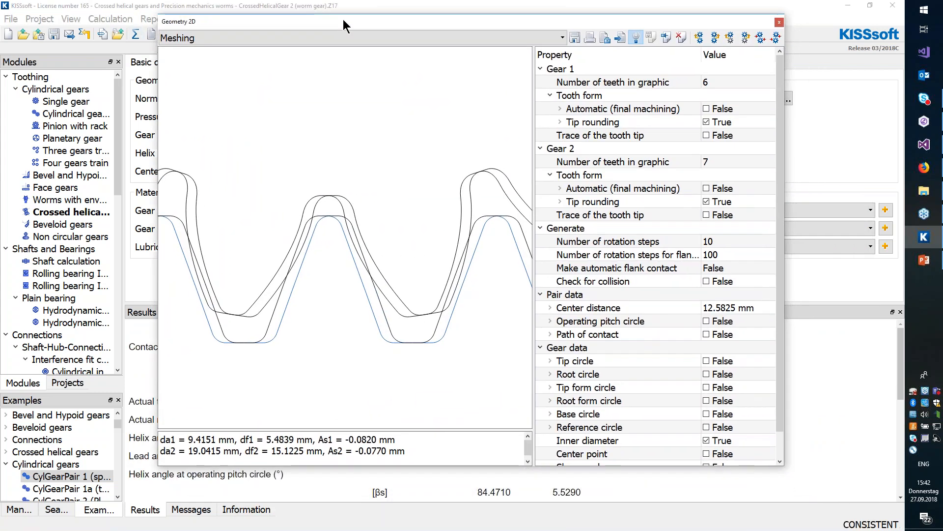
pyautogui.moveTo(784, 465); pyautogui.dragTo(840, 517)
pyautogui.scroll(5, 371, 280)
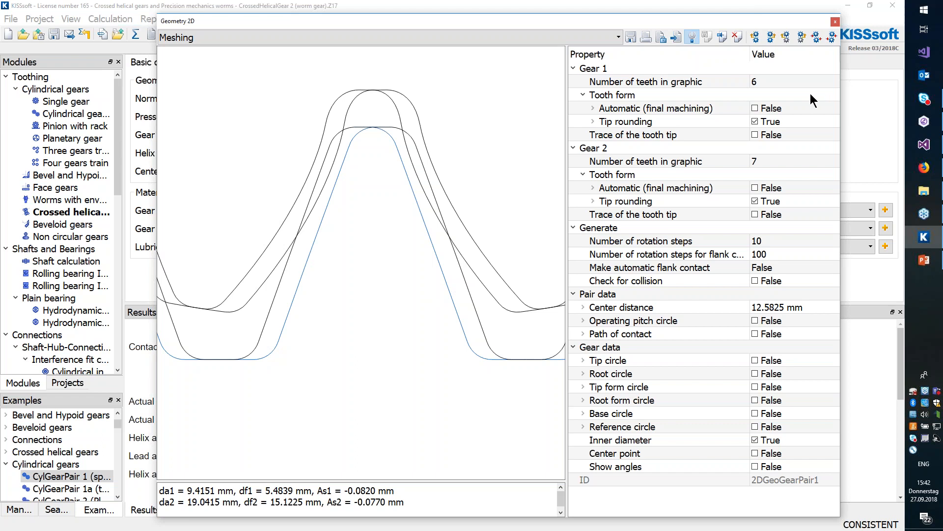
pyautogui.click(835, 22)
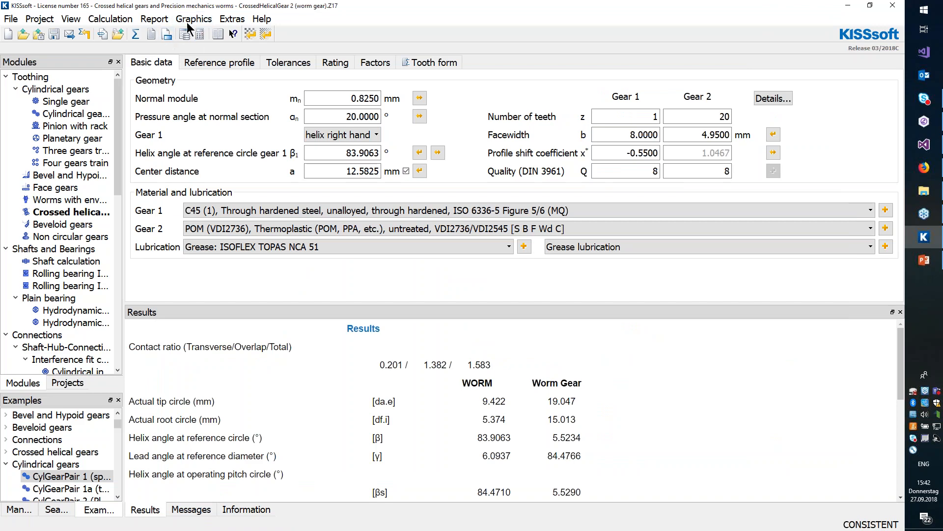
# Set the model type for 3D generation to Skin model in the module-specific settings.
pyautogui.click(167, 35)
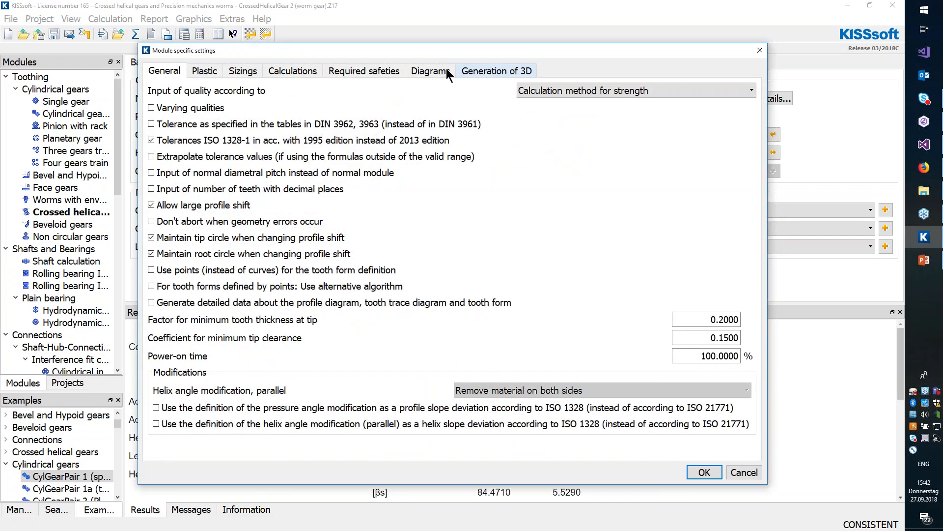
pyautogui.click(501, 70)
pyautogui.click(501, 90)
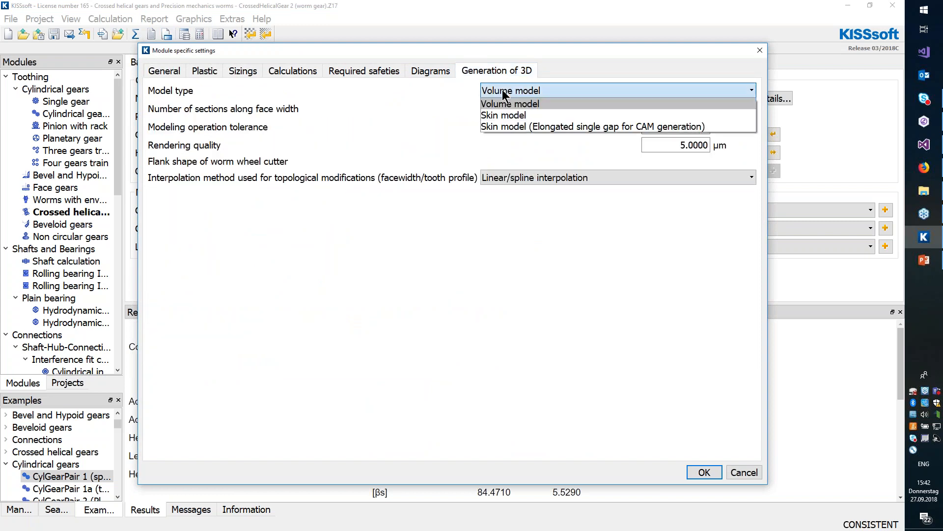
pyautogui.click(514, 114)
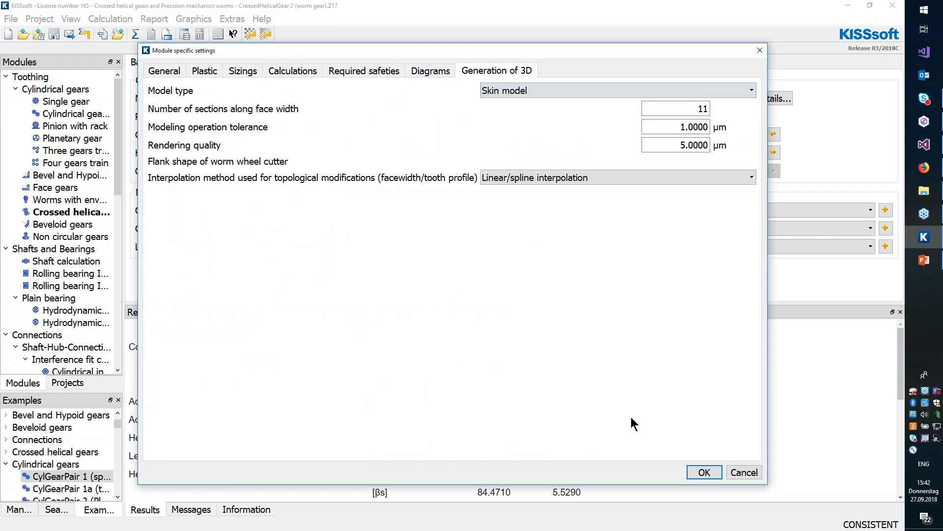
pyautogui.click(702, 472)
# Recalculate and open the 3D tooth geometry of the complete gear system in an enlarged window.
pyautogui.click(194, 18)
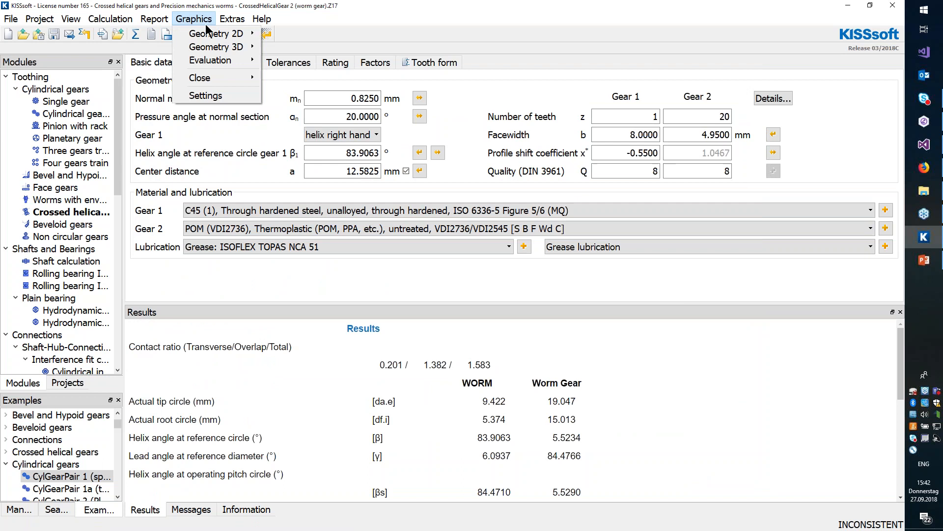
pyautogui.moveTo(217, 46)
pyautogui.moveTo(305, 49)
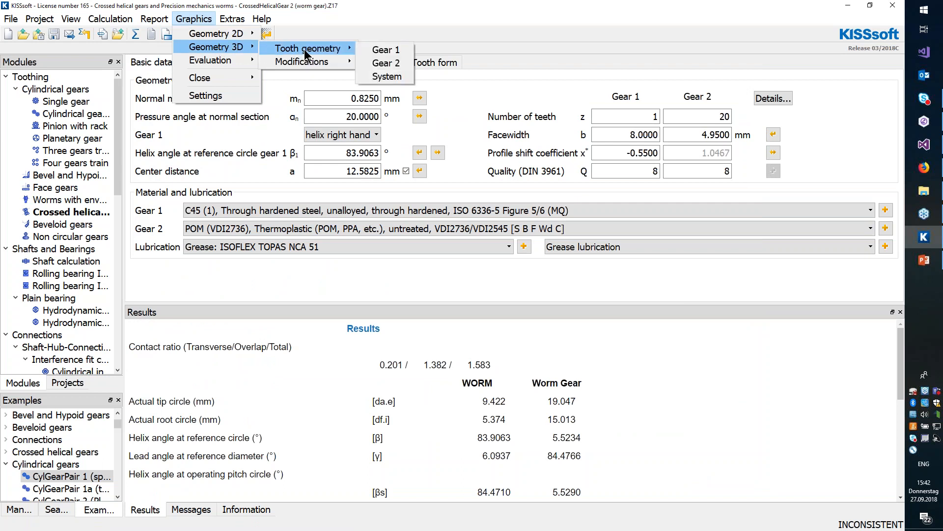
pyautogui.click(401, 81)
pyautogui.click(135, 34)
pyautogui.press('Return')
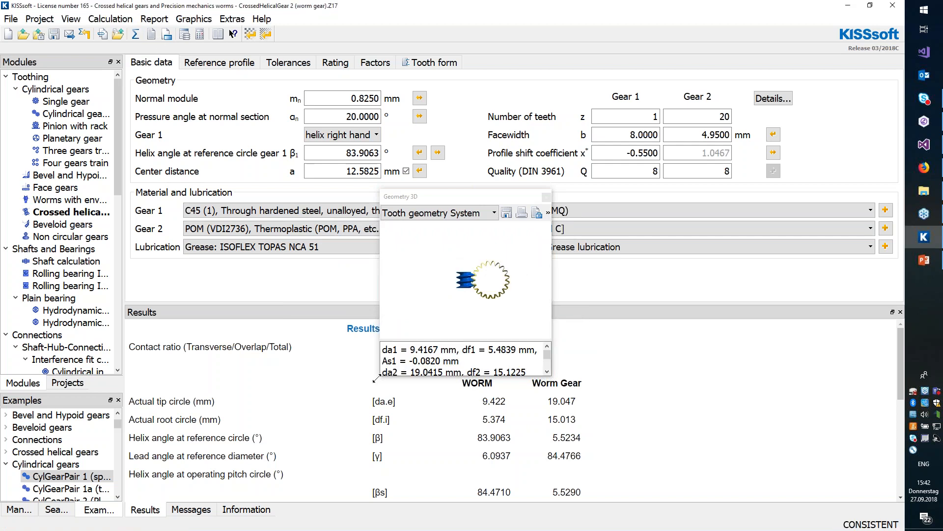
pyautogui.moveTo(376, 379); pyautogui.dragTo(247, 506)
pyautogui.moveTo(552, 188); pyautogui.dragTo(656, 31)
pyautogui.moveTo(569, 329); pyautogui.dragTo(453, 248)
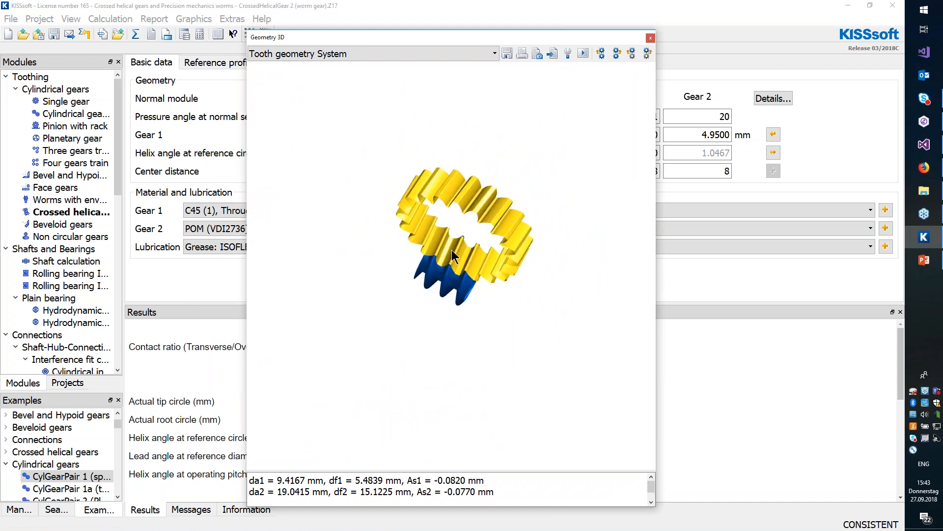
pyautogui.scroll(4, 459, 242)
# Start the 3D animation and set the number of rotation steps to 100 and the rotation steps for flank contact to 250.
pyautogui.click(584, 53)
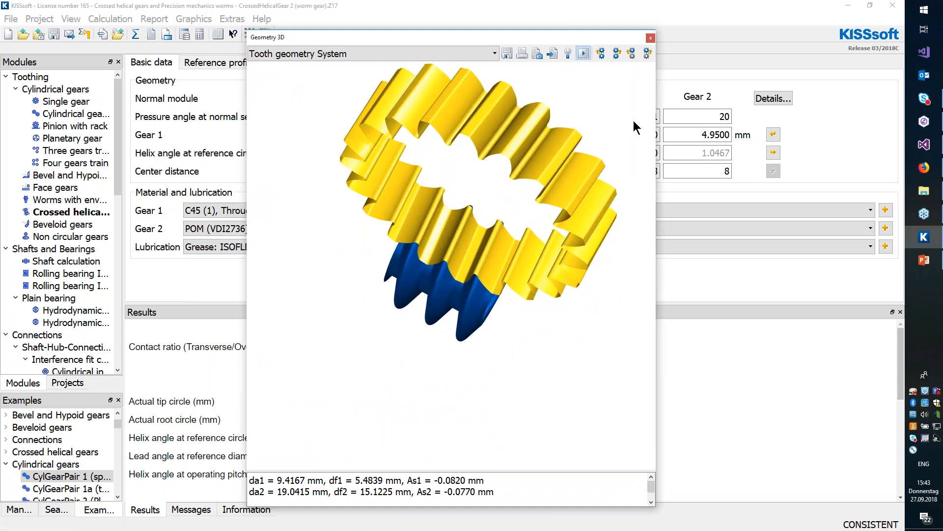
pyautogui.click(568, 53)
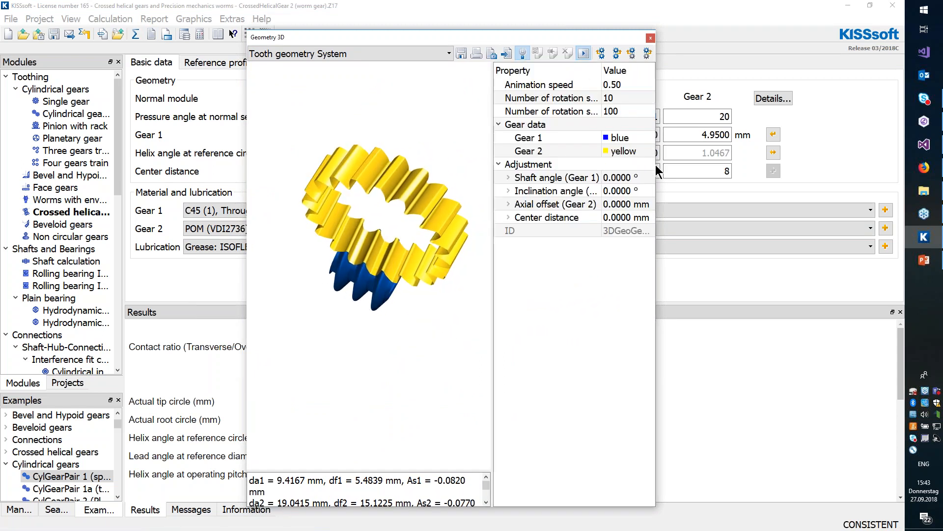
pyautogui.moveTo(656, 164); pyautogui.dragTo(765, 182)
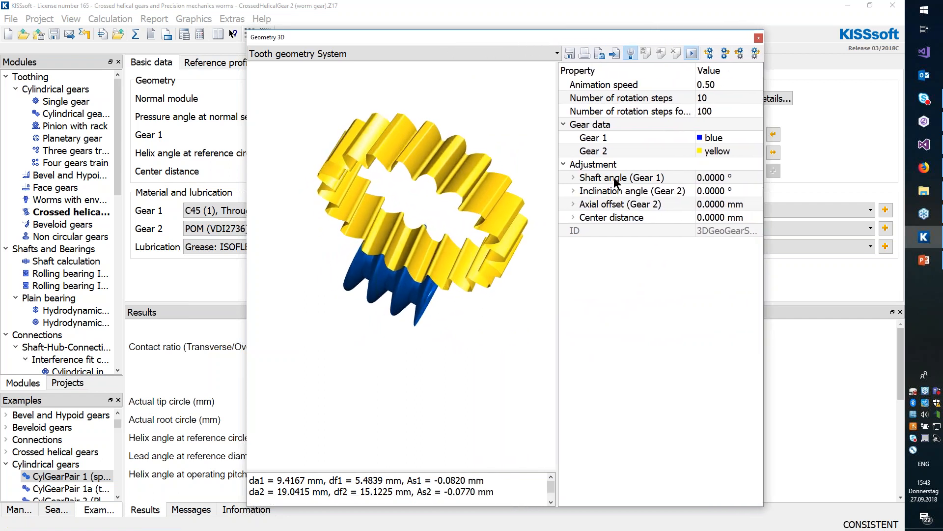
pyautogui.click(717, 97)
pyautogui.write('0')
pyautogui.click(722, 112)
pyautogui.write('250')
pyautogui.press('Return')
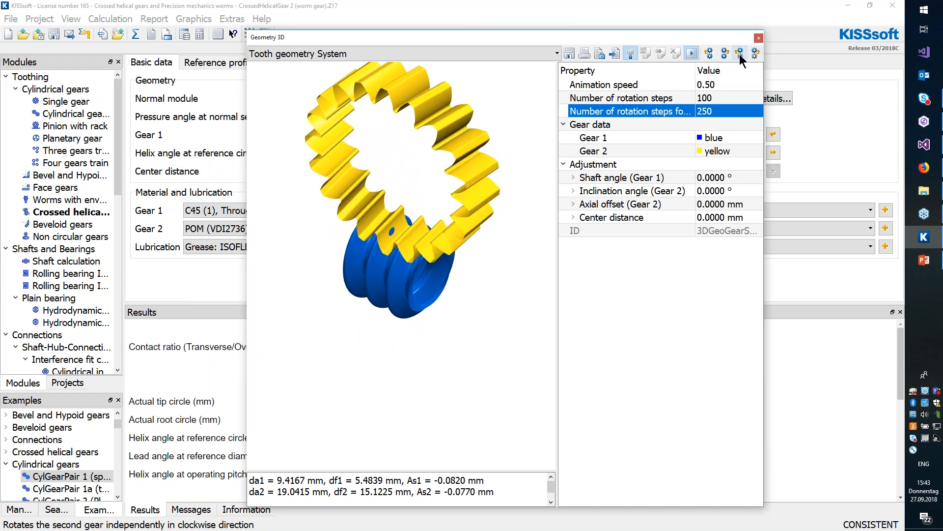
pyautogui.scroll(5, 402, 178)
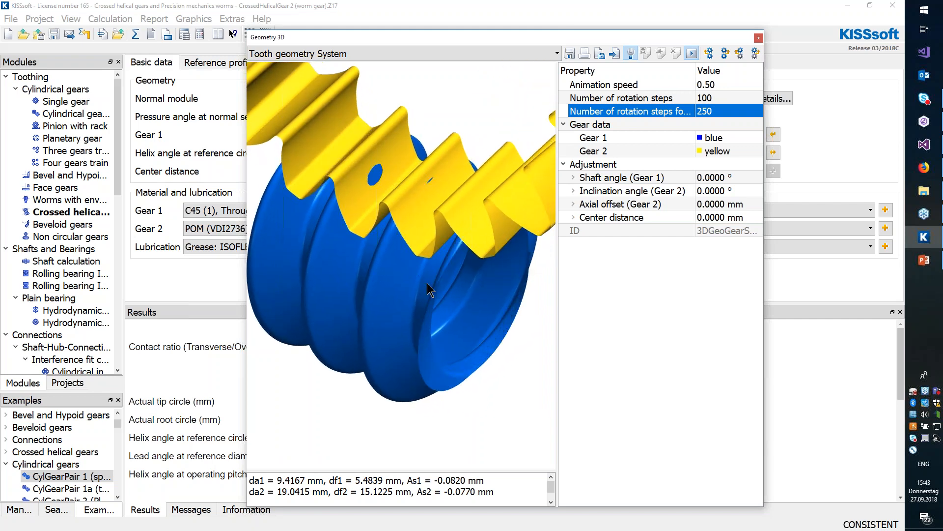
# Inspect the meshing worm and gear in the 3D tooth geometry and close the window.
pyautogui.click(421, 309)
pyautogui.moveTo(421, 309)
pyautogui.mouseDown()
pyautogui.moveTo(406, 325)
pyautogui.moveTo(446, 324)
pyautogui.moveTo(427, 289)
pyautogui.moveTo(414, 309)
pyautogui.moveTo(421, 313)
pyautogui.mouseUp()
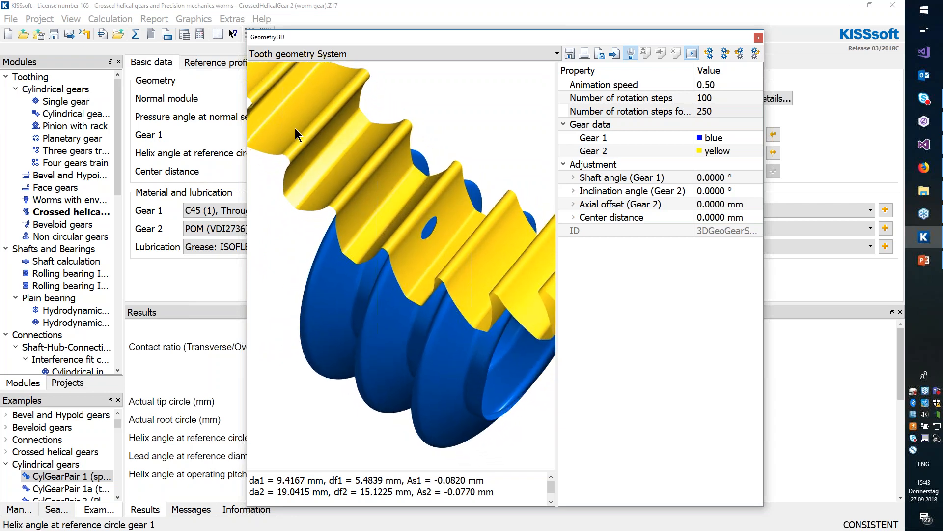
pyautogui.click(759, 39)
# Find the Plastics-Manager calculation file in the examples list and open it.
pyautogui.scroll(-10, 91, 467)
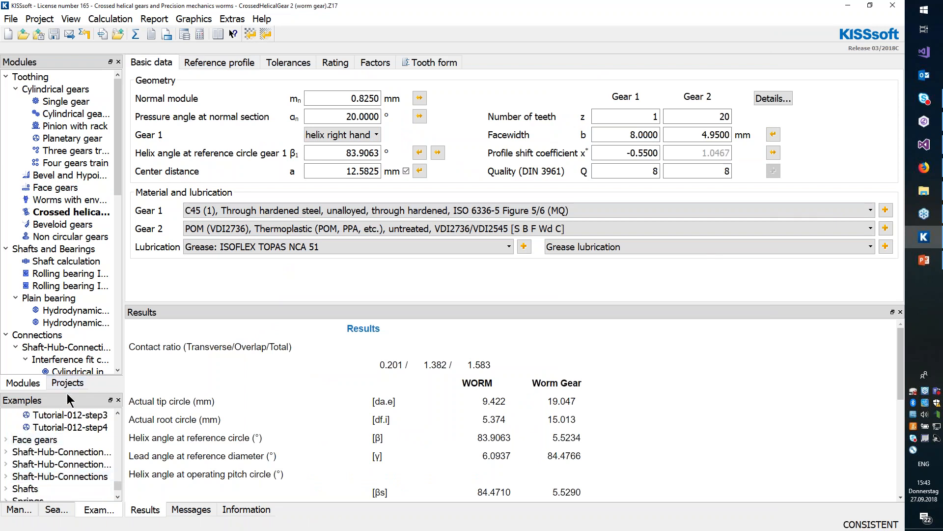
pyautogui.moveTo(66, 393); pyautogui.dragTo(67, 285)
pyautogui.doubleClick(34, 479)
pyautogui.scroll(-5, 46, 471)
pyautogui.doubleClick(48, 393)
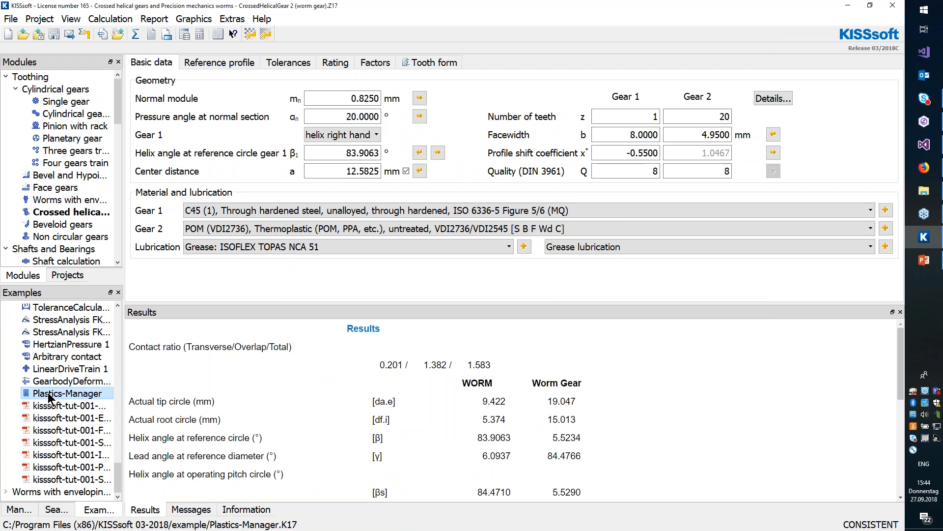
pyautogui.click(509, 287)
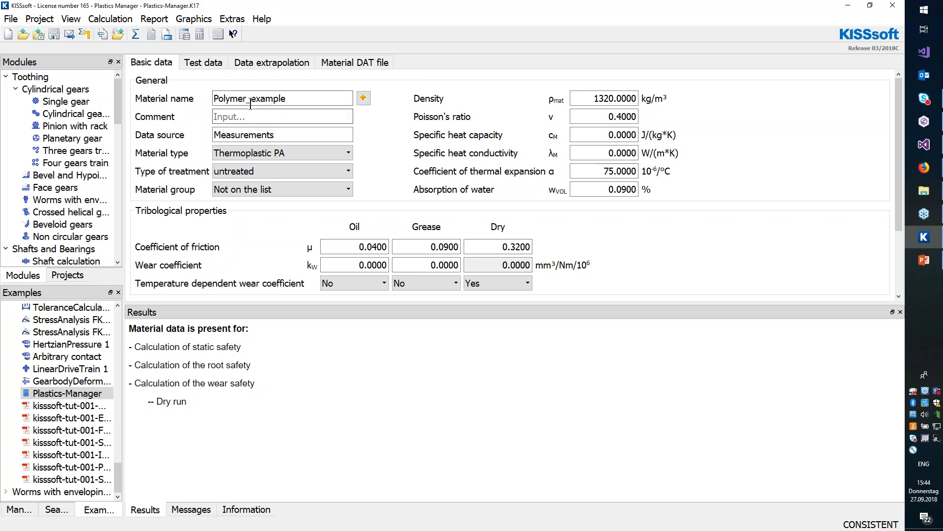
# Review the available options for material type, type of treatment and material group of the example polymer.
pyautogui.click(288, 153)
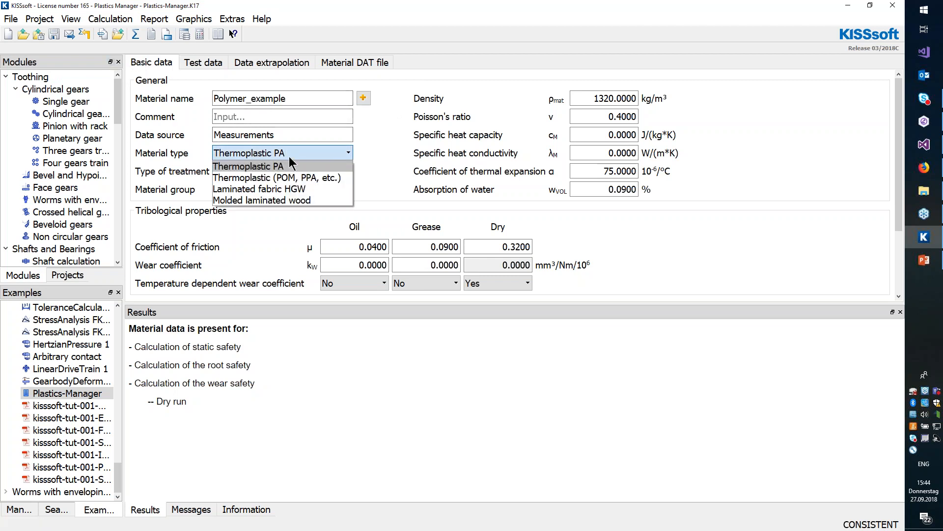
pyautogui.click(290, 159)
pyautogui.click(283, 175)
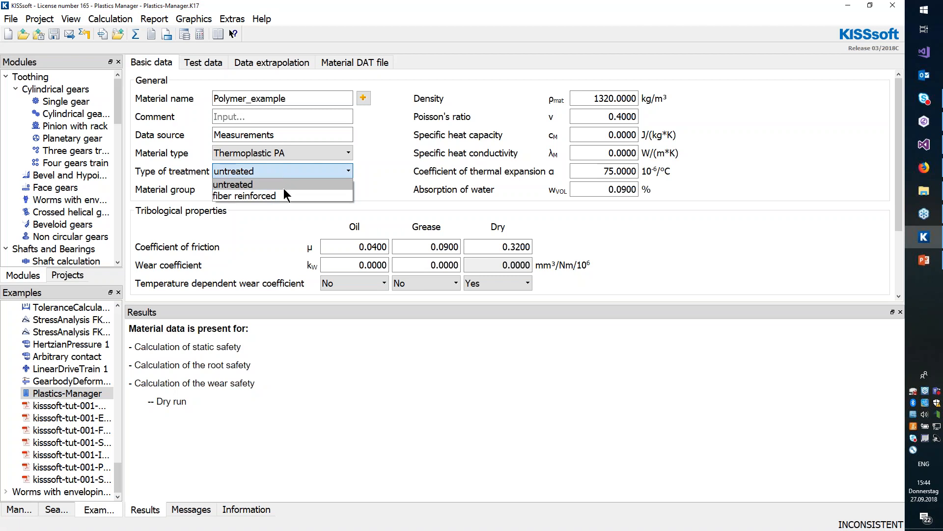
pyautogui.click(305, 190)
pyautogui.click(305, 189)
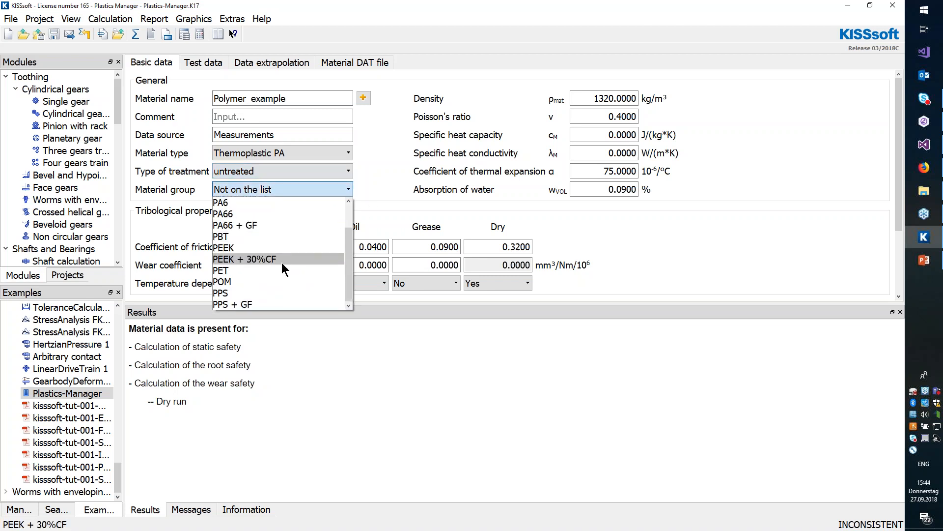
pyautogui.click(273, 203)
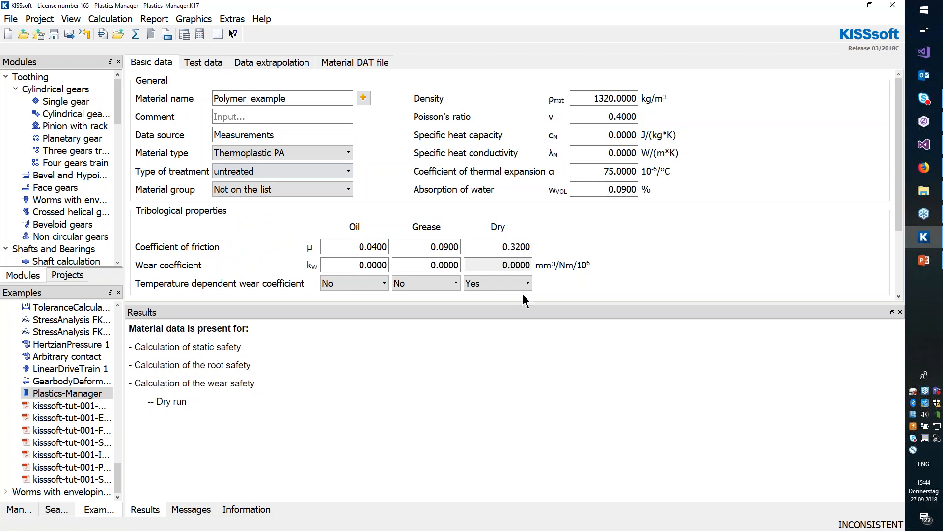
# Enlarge the input area and examine the wear coefficients, including the temperature-dependent values for dry running.
pyautogui.moveTo(524, 307); pyautogui.dragTo(524, 397)
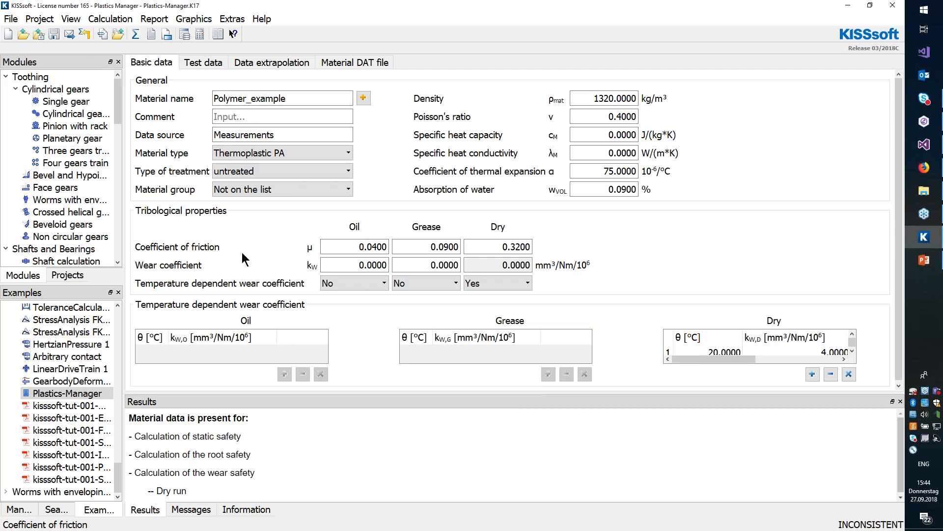
pyautogui.doubleClick(376, 266)
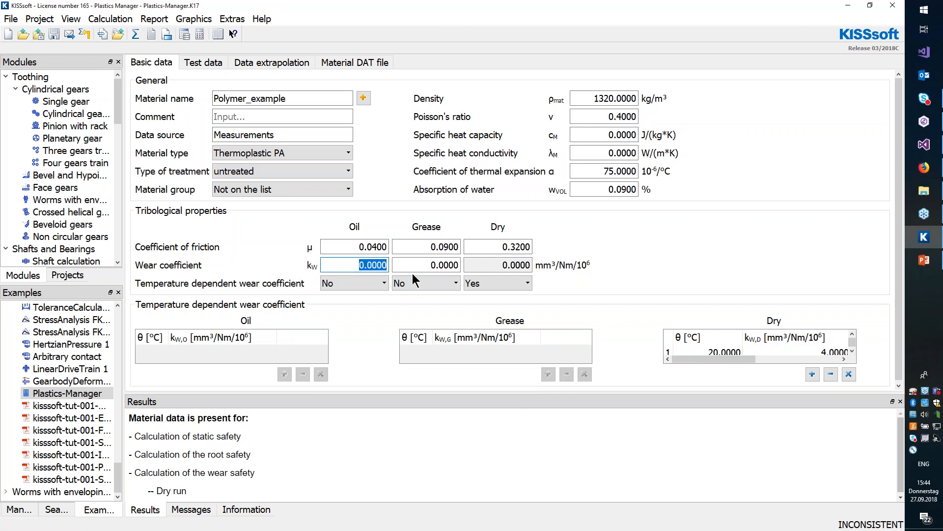
pyautogui.moveTo(717, 394); pyautogui.dragTo(725, 445)
pyautogui.click(798, 352)
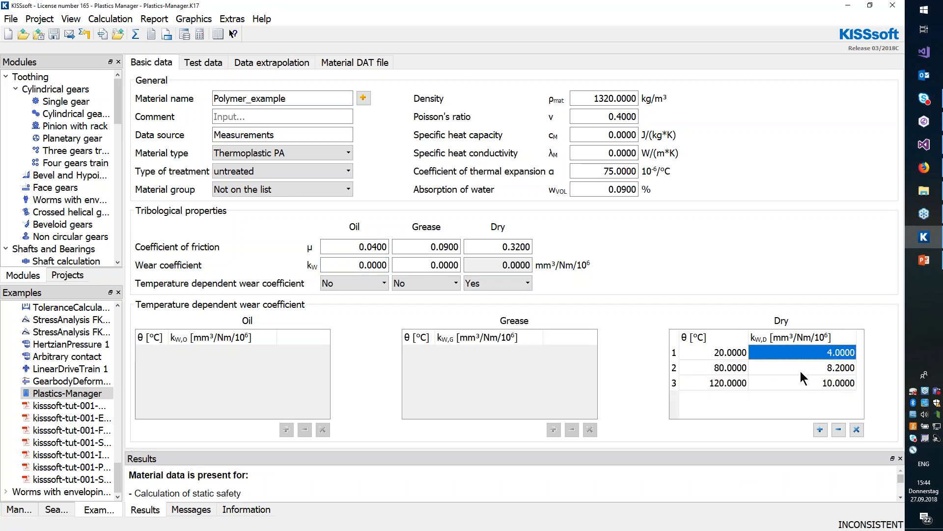
pyautogui.click(806, 383)
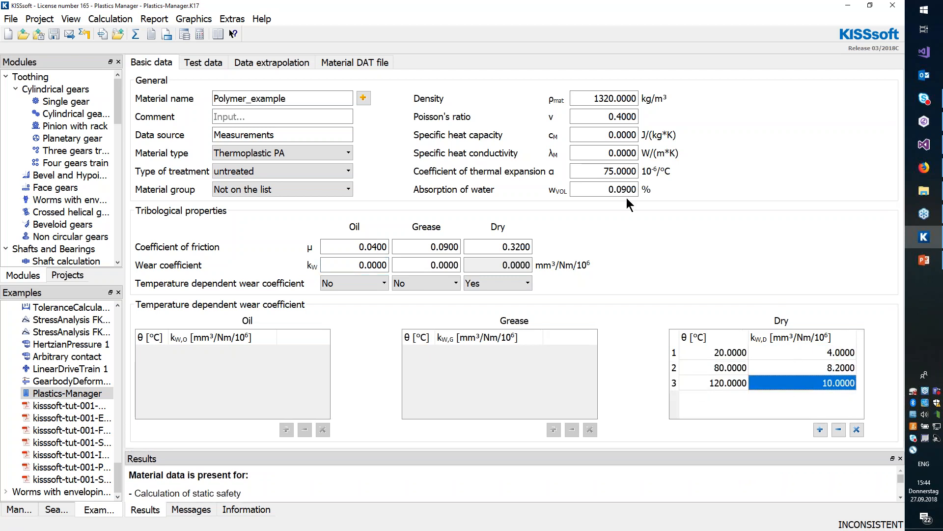
# Examine the test gear file and the torque, speed and load cycle columns of the test gear measurements.
pyautogui.click(205, 61)
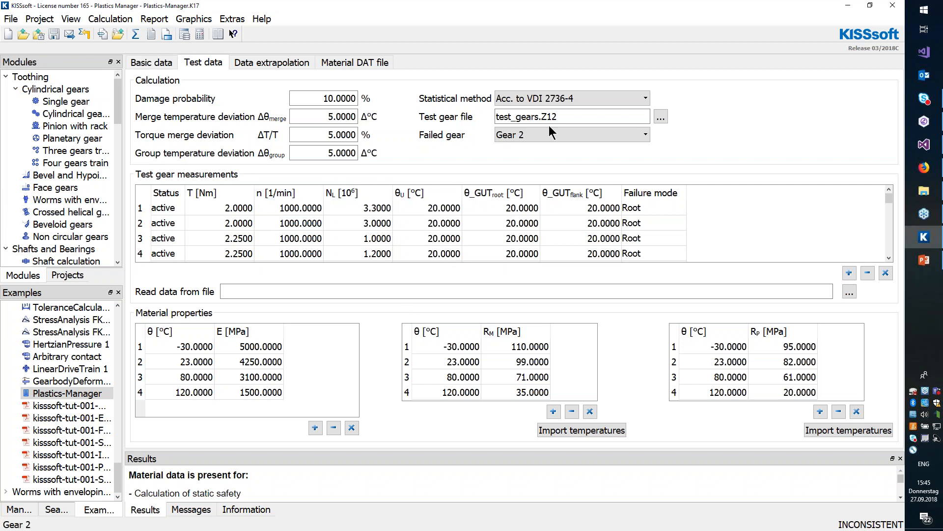
pyautogui.moveTo(585, 118); pyautogui.dragTo(495, 112)
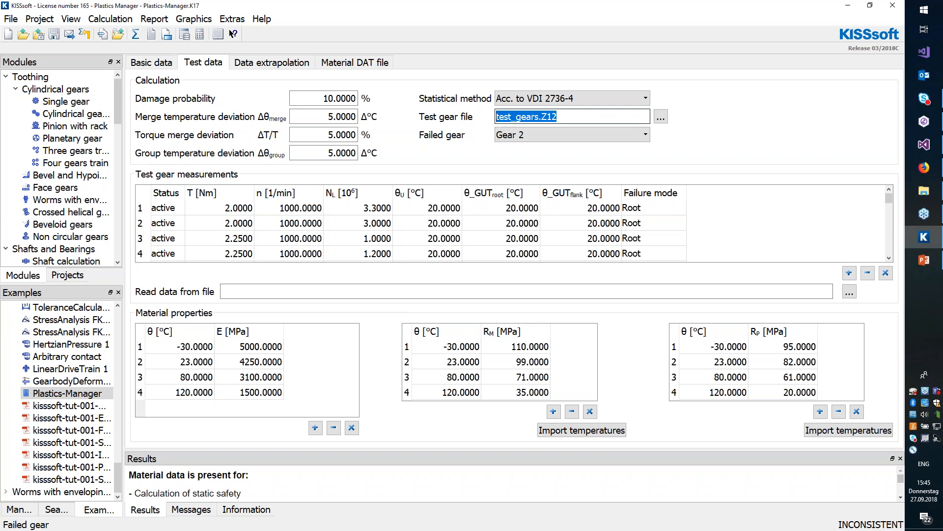
pyautogui.click(215, 195)
pyautogui.scroll(-3, 219, 221)
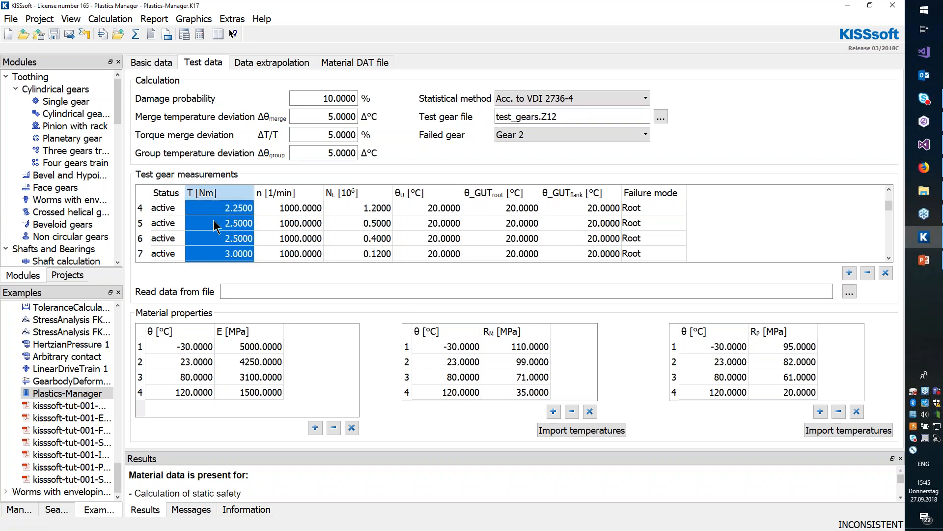
pyautogui.scroll(3, 224, 236)
pyautogui.click(283, 209)
pyautogui.scroll(-1, 297, 227)
pyautogui.click(366, 212)
pyautogui.scroll(-4, 368, 214)
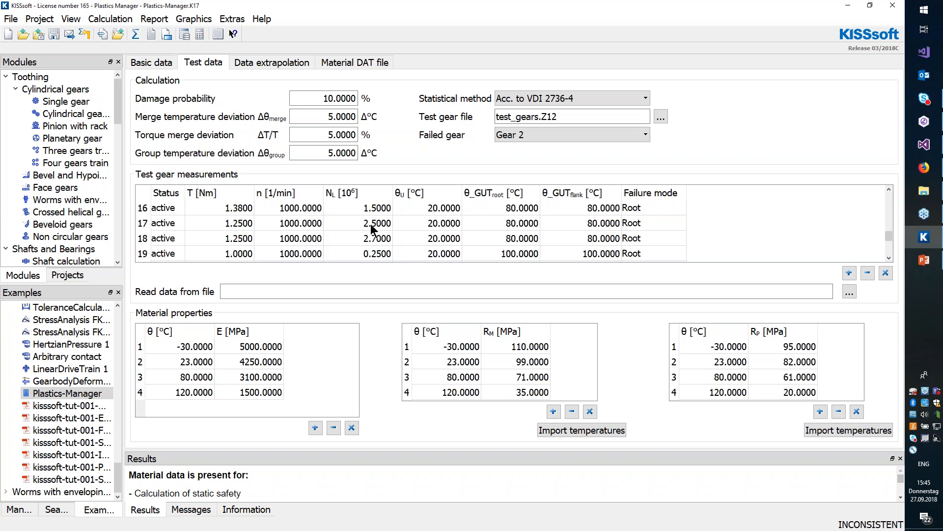
pyautogui.click(359, 223)
pyautogui.scroll(4, 360, 227)
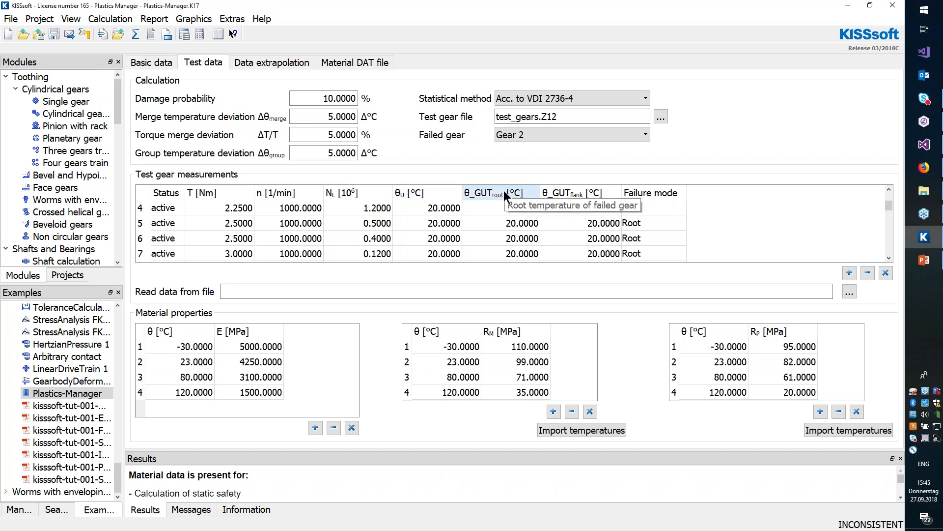
# Check the failure modes and root temperatures of the test measurements and the available statistical methods.
pyautogui.click(648, 223)
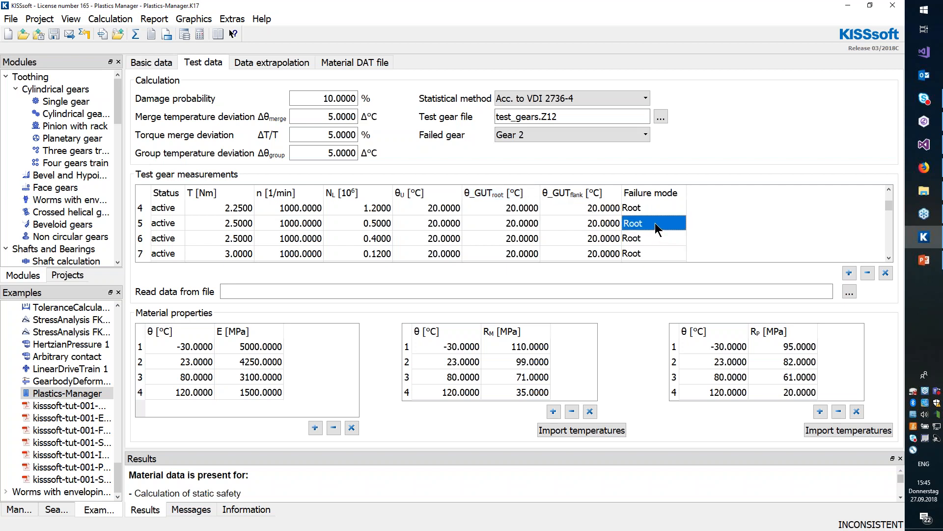
pyautogui.click(497, 220)
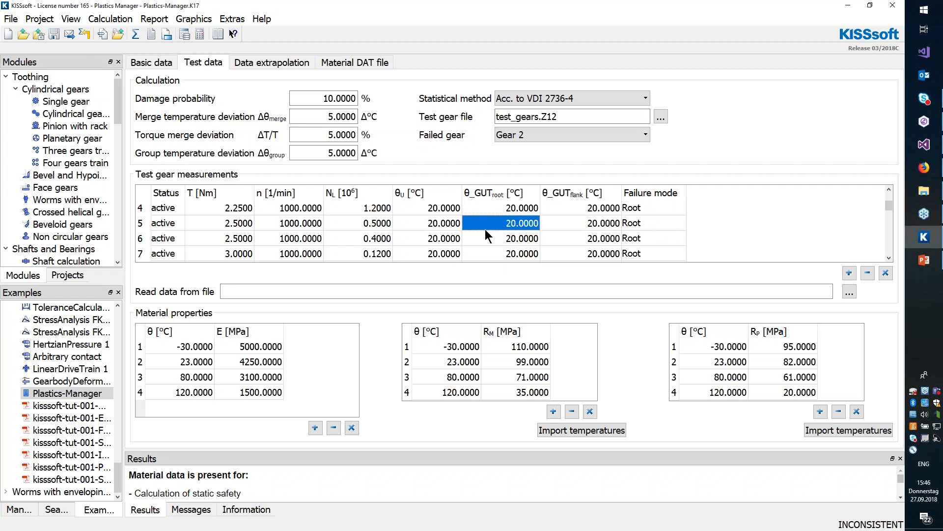
pyautogui.scroll(-6, 229, 237)
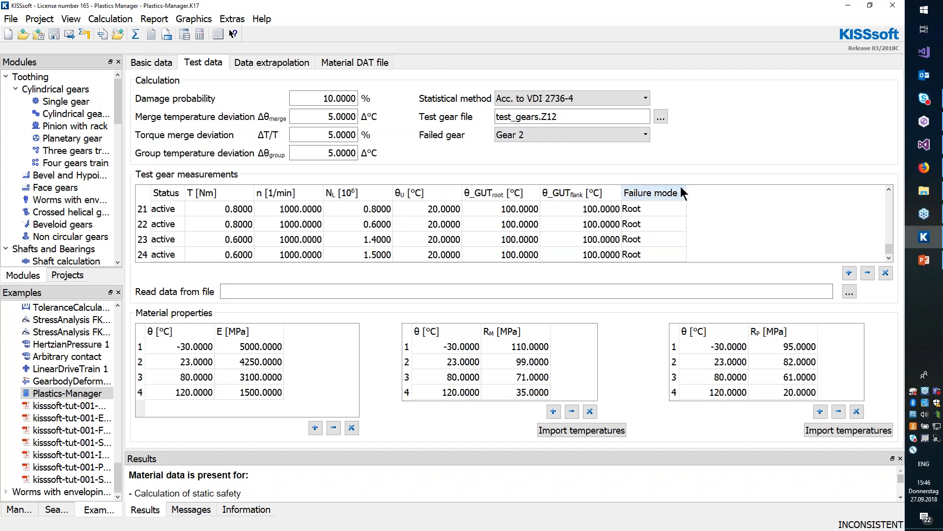
pyautogui.click(586, 96)
pyautogui.click(582, 111)
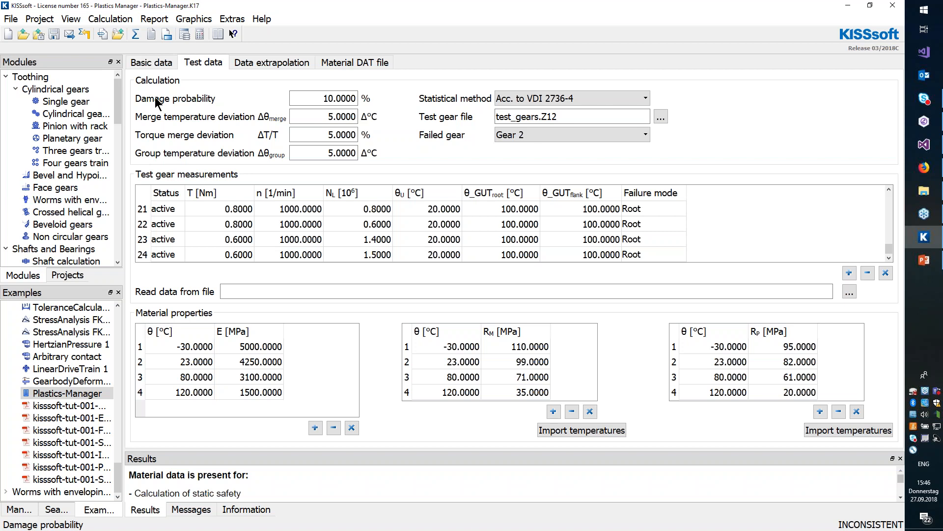
# Run the calculation from the data extrapolation settings and display the S-N curve (Woehler lines) graphic.
pyautogui.click(268, 65)
pyautogui.click(136, 34)
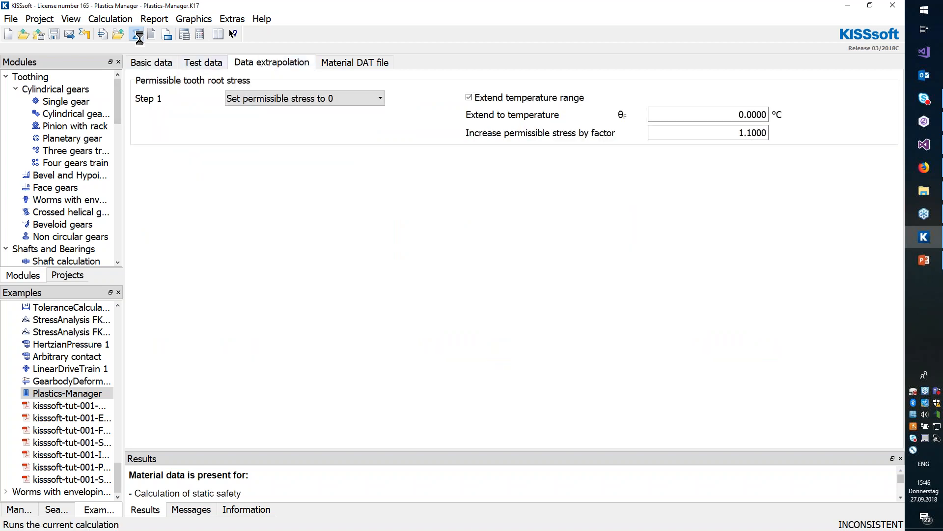
pyautogui.click(201, 18)
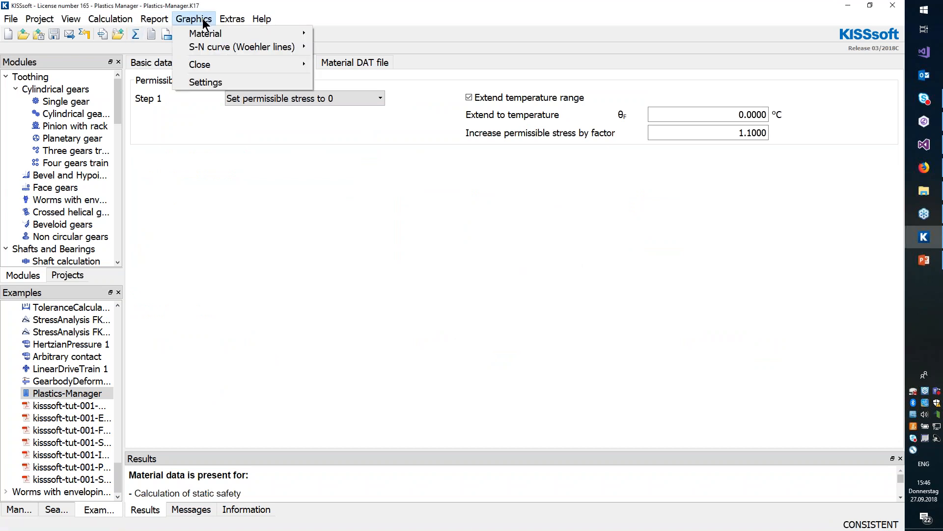
pyautogui.moveTo(301, 47)
pyautogui.click(334, 50)
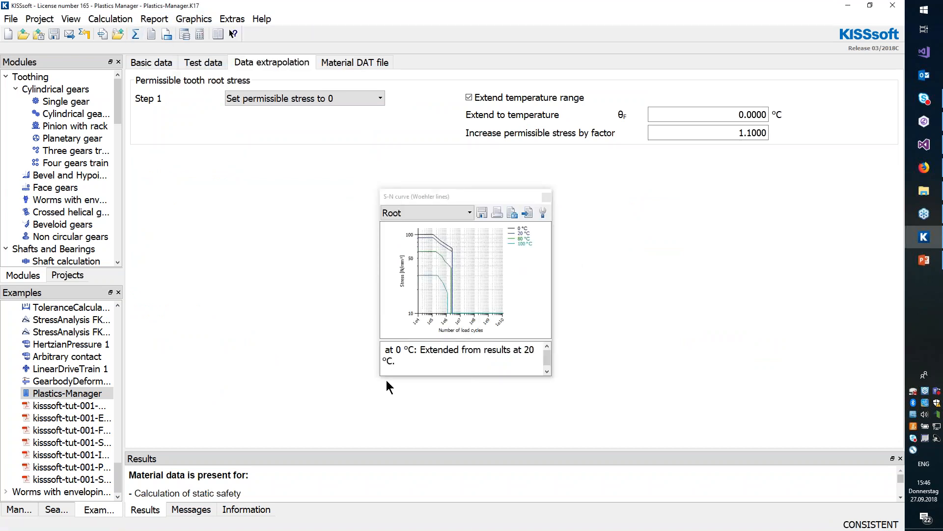
# Enlarge the S-N curve window and examine the root stress curves for the different temperatures.
pyautogui.moveTo(381, 378); pyautogui.dragTo(81, 488)
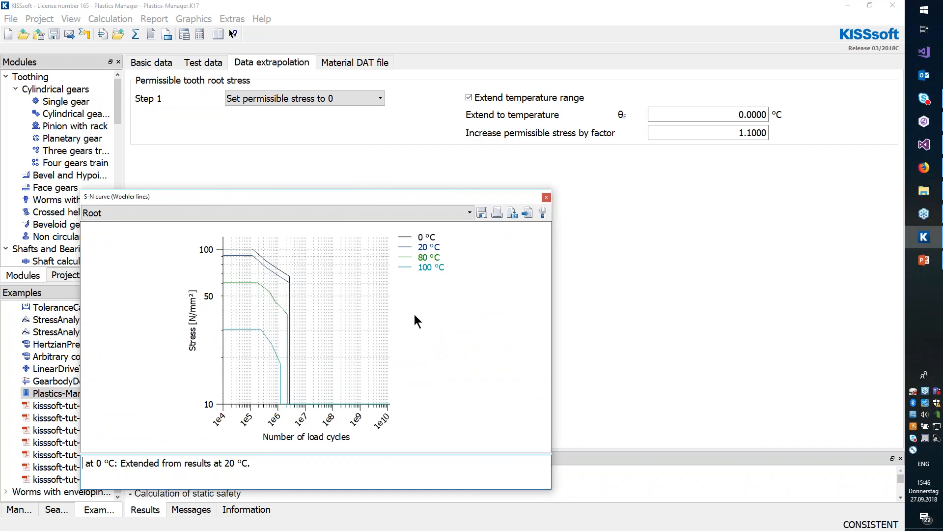
pyautogui.scroll(3, 245, 306)
pyautogui.scroll(-2, 353, 312)
pyautogui.moveTo(553, 189); pyautogui.dragTo(826, 141)
pyautogui.scroll(2, 440, 231)
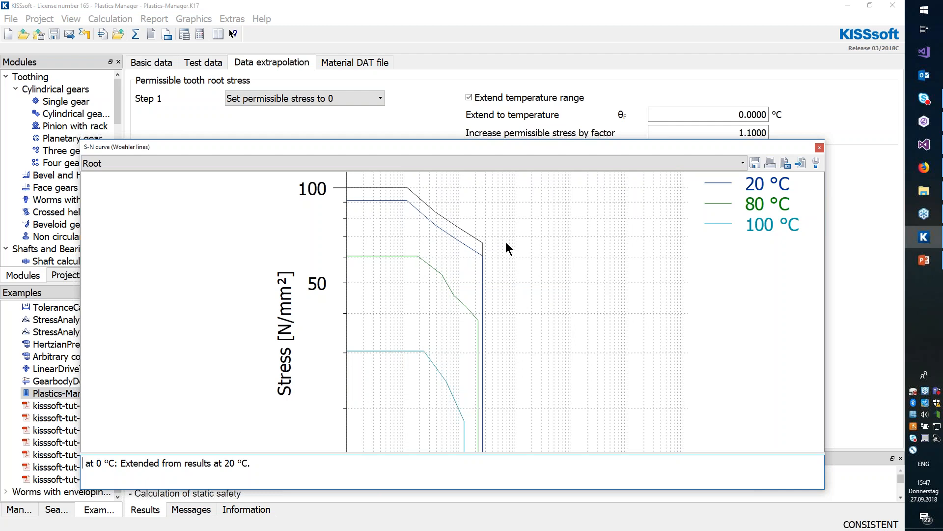
pyautogui.scroll(-3, 490, 233)
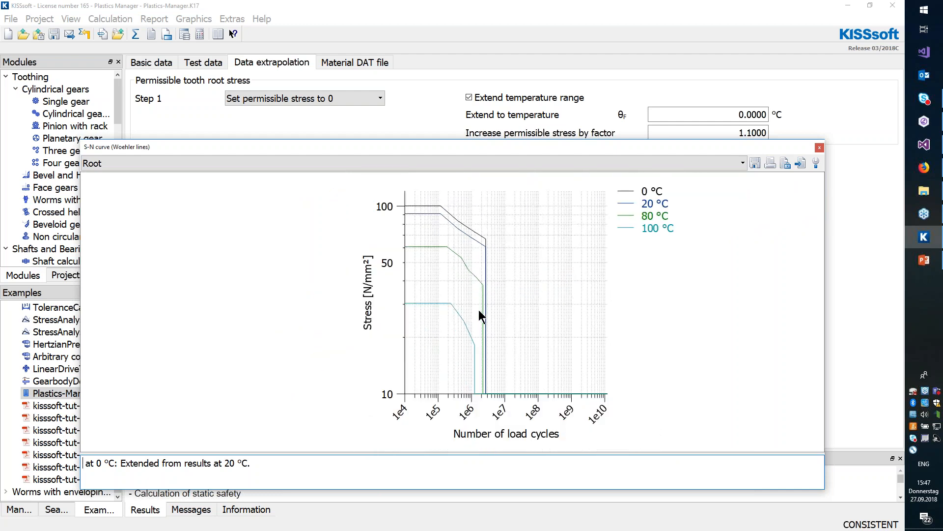
# Set extrapolation step 1 to Extrapolate with average slope up to 10·10⁶ cycles and recalculate.
pyautogui.click(267, 99)
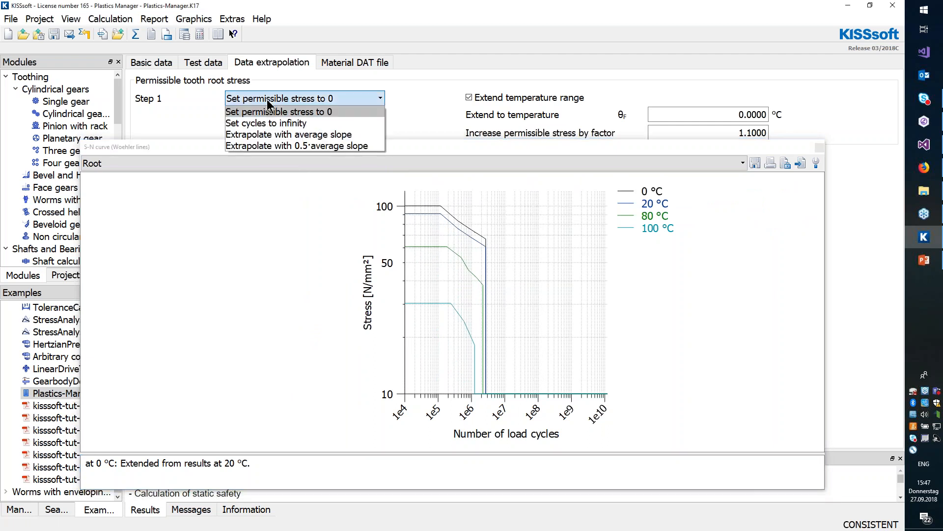
pyautogui.click(290, 135)
pyautogui.moveTo(412, 144); pyautogui.dragTo(410, 164)
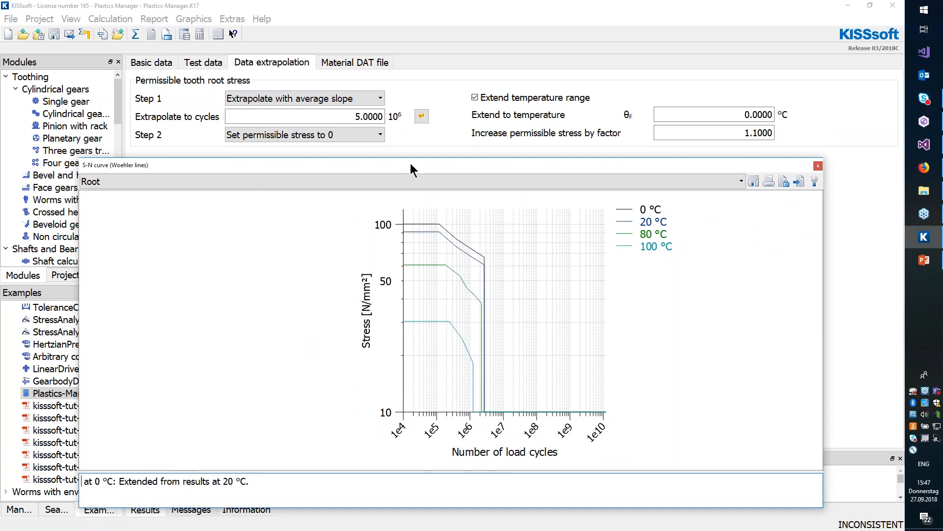
pyautogui.click(350, 117)
pyautogui.write('10')
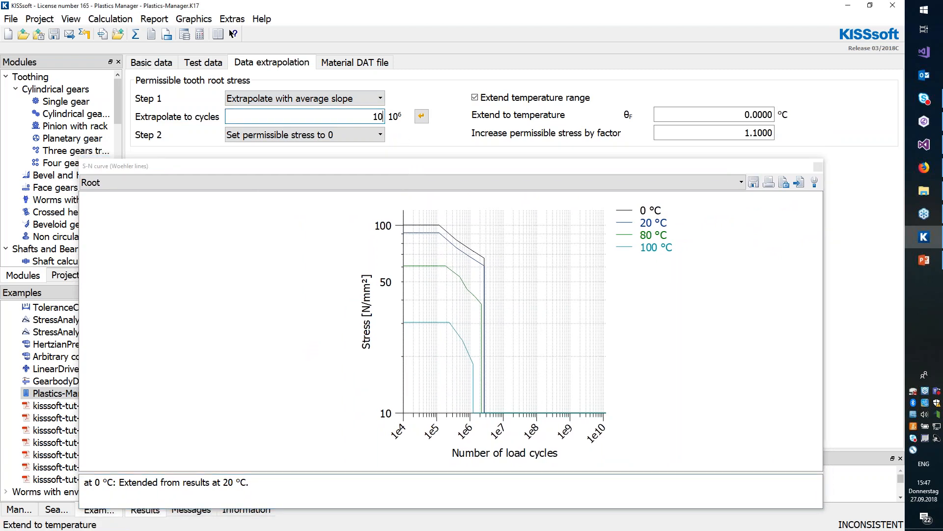
pyautogui.click(135, 33)
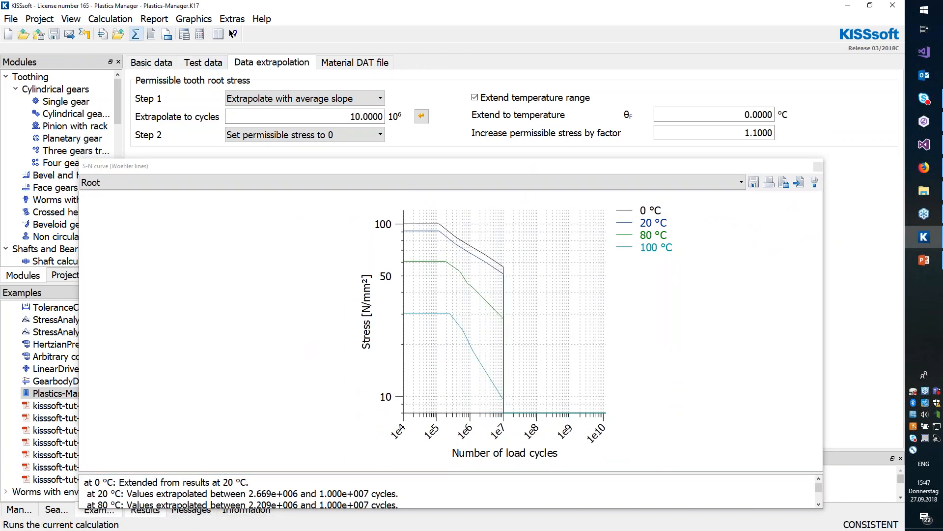
# Set extrapolation step 2 to Set cycles to infinity and recalculate the S-N curves.
pyautogui.click(314, 135)
pyautogui.click(322, 159)
pyautogui.click(136, 34)
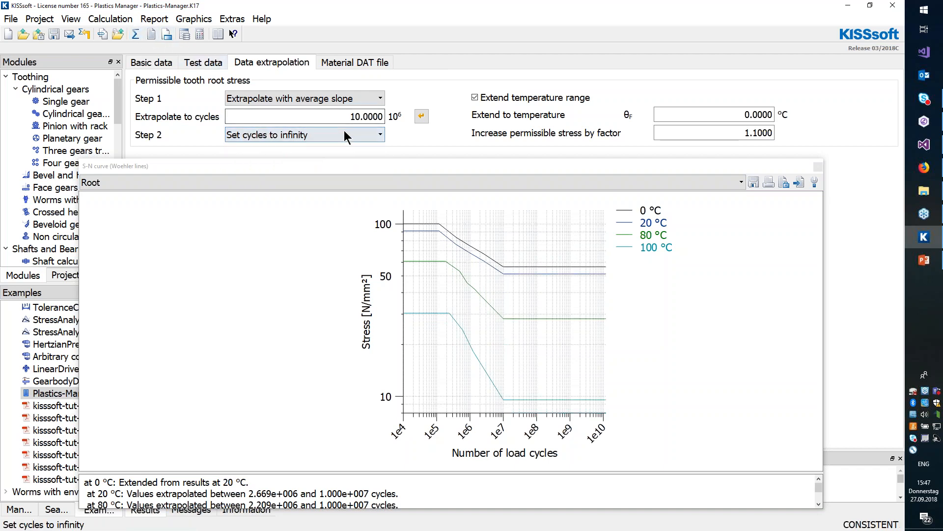
# Set step 2 to Extrapolate with 0.5·average slope up to 50·10⁶ cycles, recalculate and inspect the S-N curves.
pyautogui.click(314, 134)
pyautogui.click(339, 172)
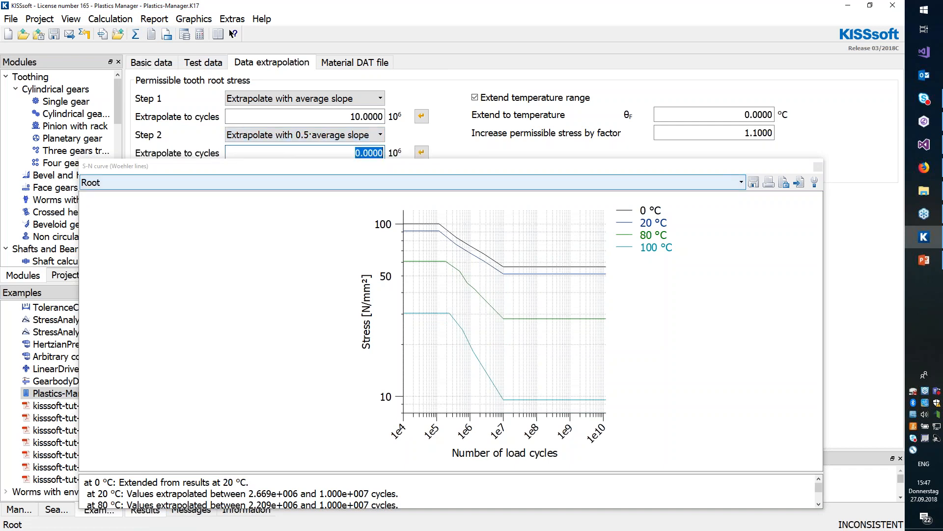
pyautogui.write('20')
pyautogui.press('BackSpace')
pyautogui.press('BackSpace')
pyautogui.write('500')
pyautogui.press('BackSpace')
pyautogui.click(135, 34)
pyautogui.scroll(3, 507, 392)
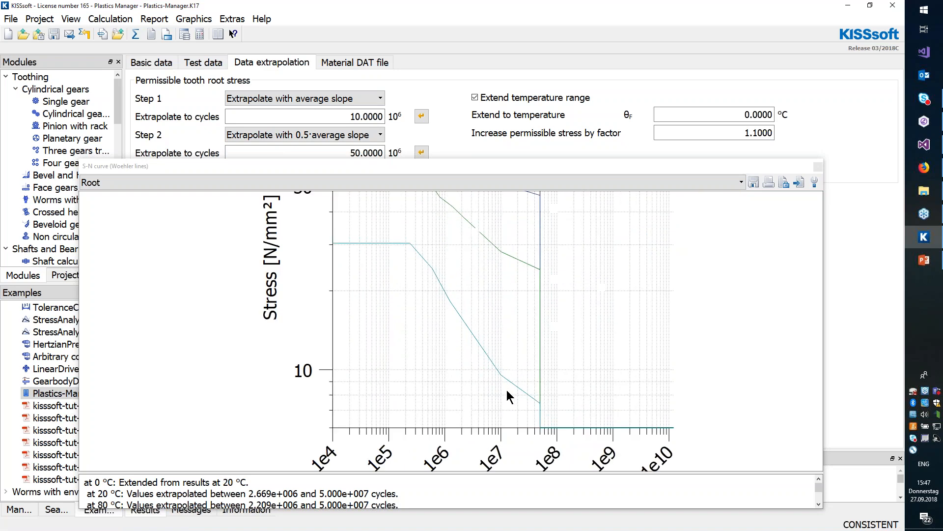
pyautogui.scroll(-3, 524, 375)
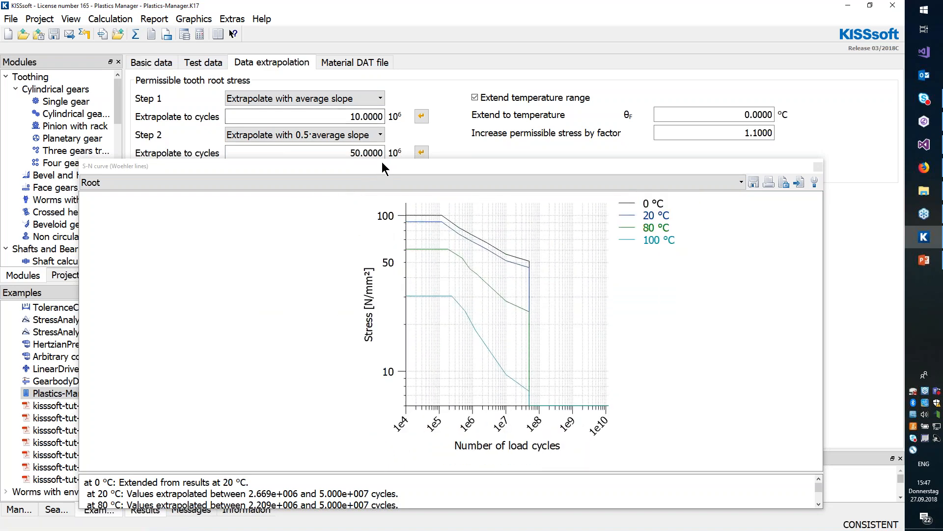
# Set extrapolation step 3 to Set cycles to infinity, recalculate and inspect the resulting S-N curves.
pyautogui.moveTo(381, 162); pyautogui.dragTo(384, 192)
pyautogui.click(342, 170)
pyautogui.click(334, 195)
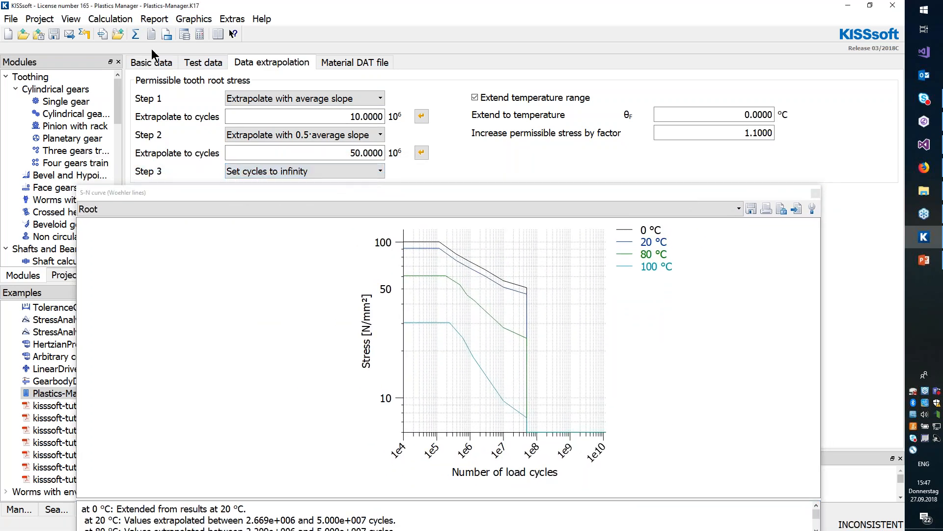
pyautogui.click(135, 34)
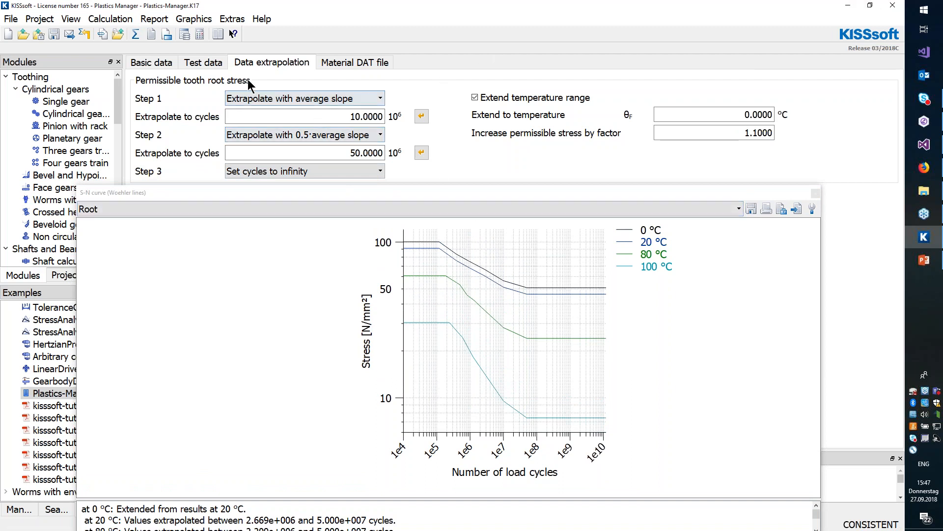
pyautogui.click(150, 63)
pyautogui.moveTo(332, 193); pyautogui.dragTo(328, 211)
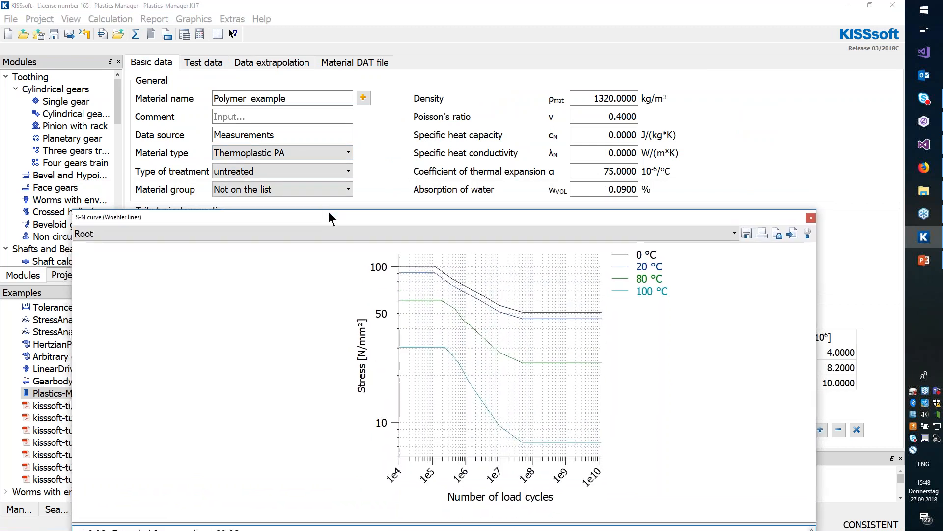
pyautogui.click(276, 64)
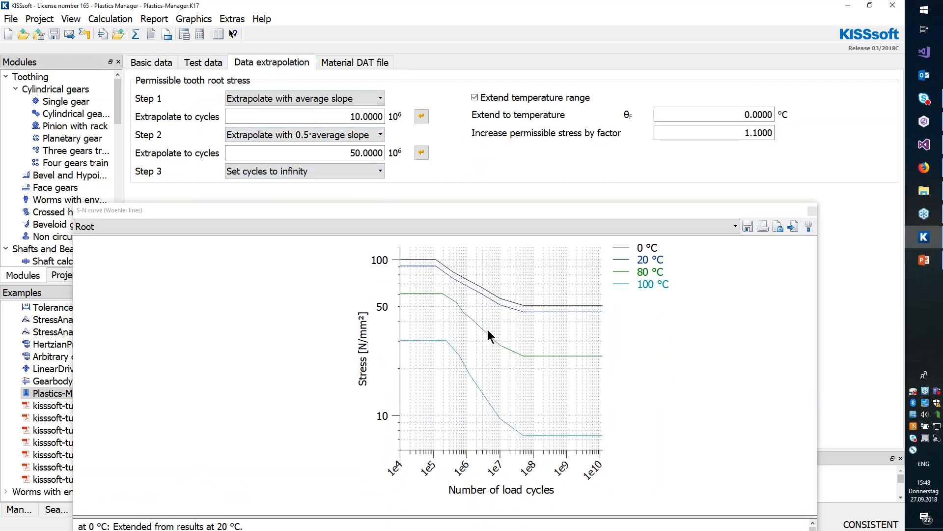
# Generate the material DAT file in the Desktop folder, overwriting the existing Polymer_example.DAT.
pyautogui.click(327, 61)
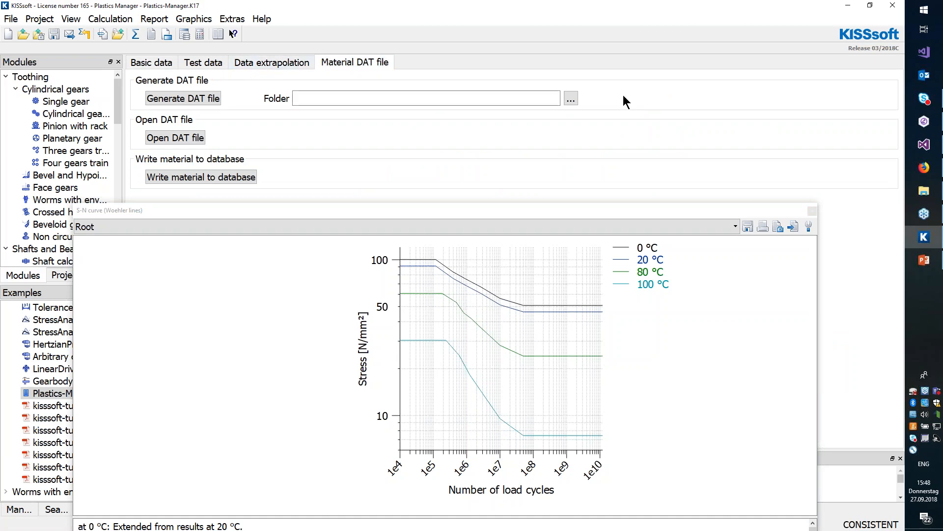
pyautogui.click(571, 98)
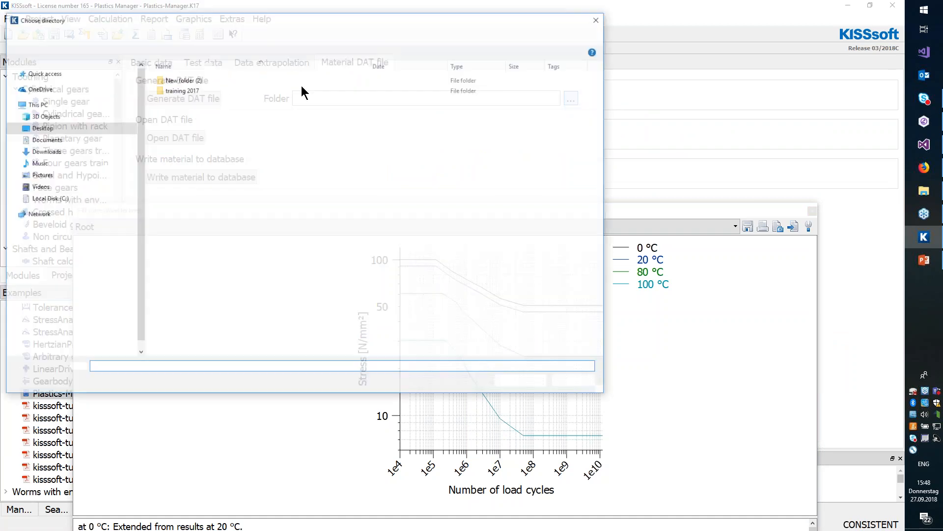
pyautogui.click(523, 382)
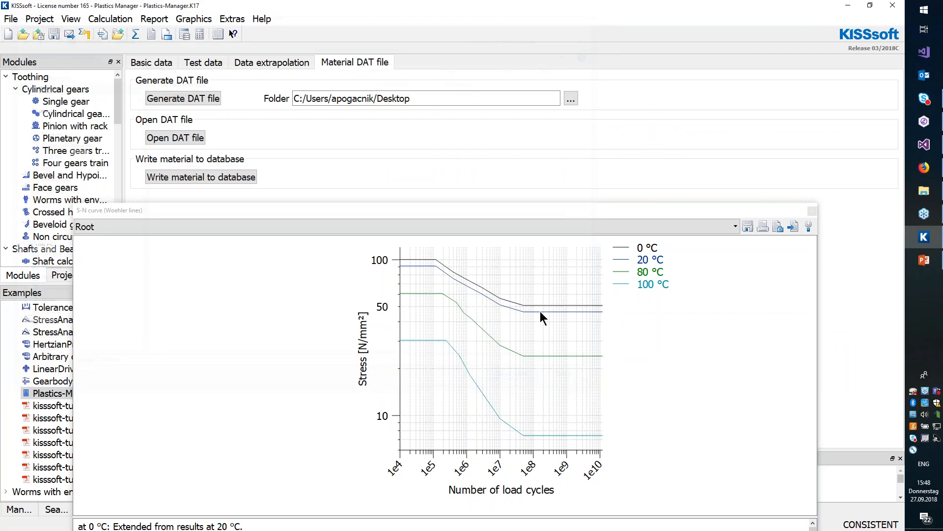
pyautogui.click(192, 99)
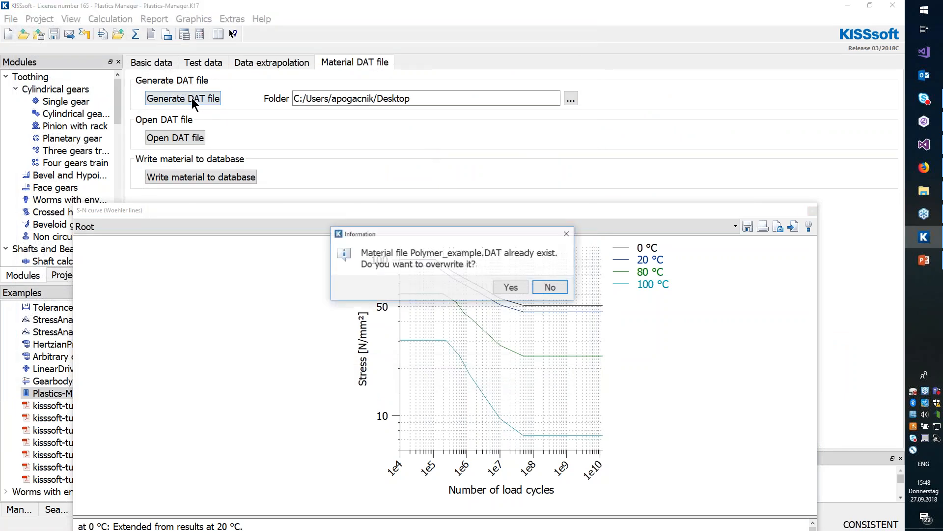
pyautogui.click(513, 289)
# Open Polymer_example.DAT in KISSedit, enlarge the page to 200% and look through its friction, strength and root stress tables.
pyautogui.click(194, 142)
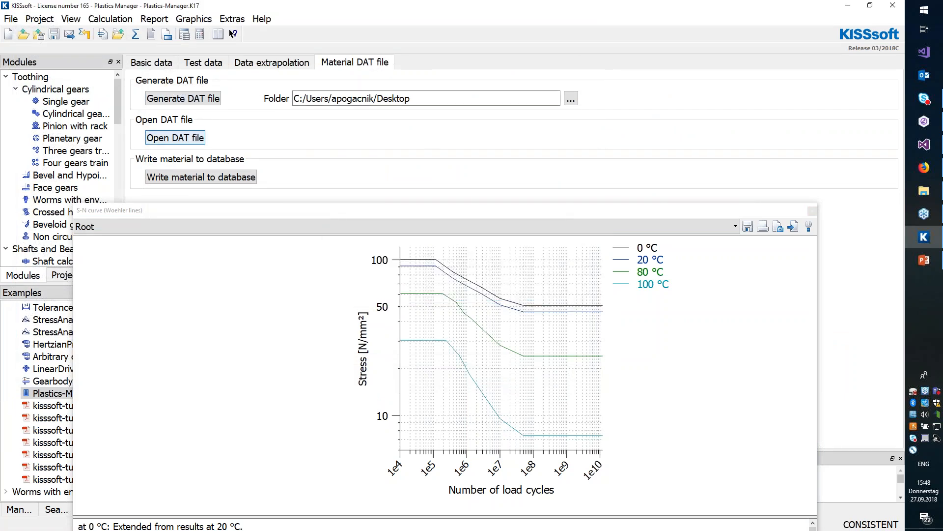
pyautogui.moveTo(648, 143); pyautogui.dragTo(442, 58)
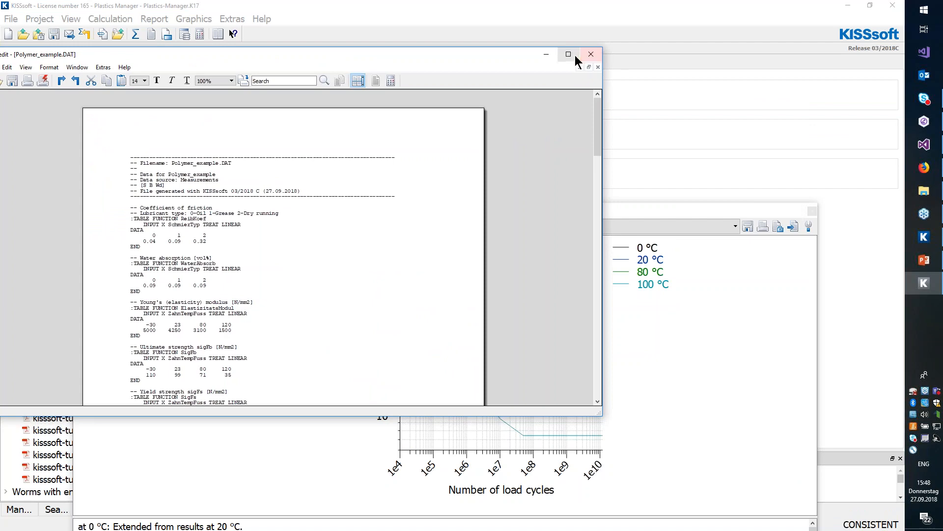
pyautogui.click(573, 57)
pyautogui.click(224, 31)
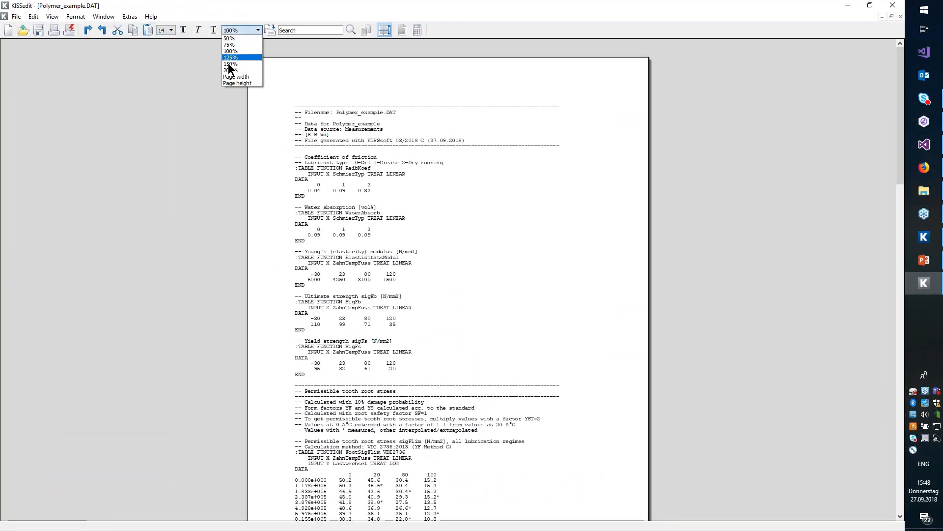
pyautogui.click(229, 64)
pyautogui.click(440, 243)
pyautogui.scroll(-10, 427, 231)
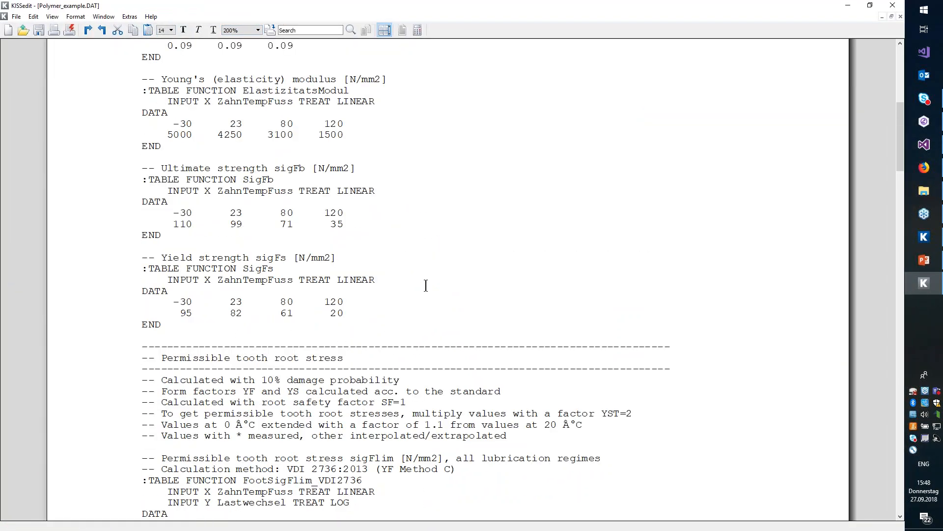
pyautogui.scroll(7, 379, 172)
pyautogui.scroll(-20, 344, 231)
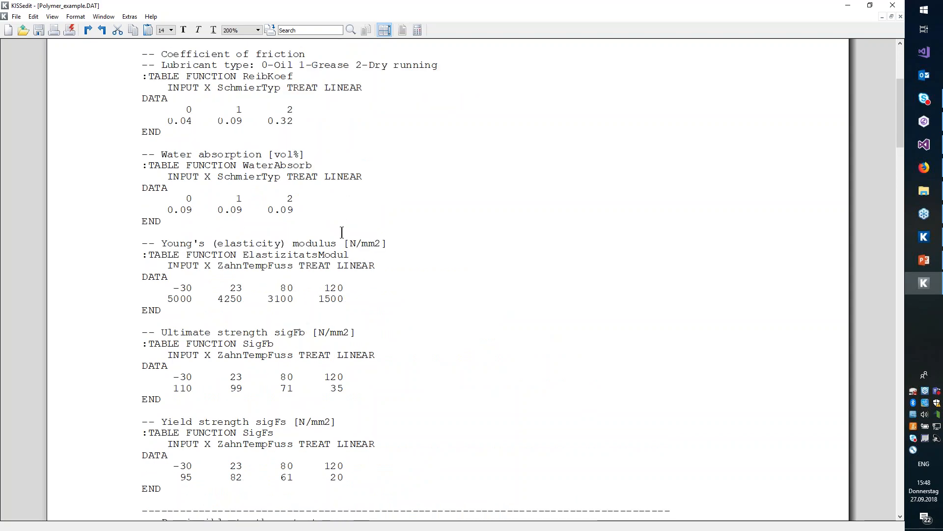
pyautogui.scroll(-8, 344, 240)
pyautogui.scroll(20, 295, 207)
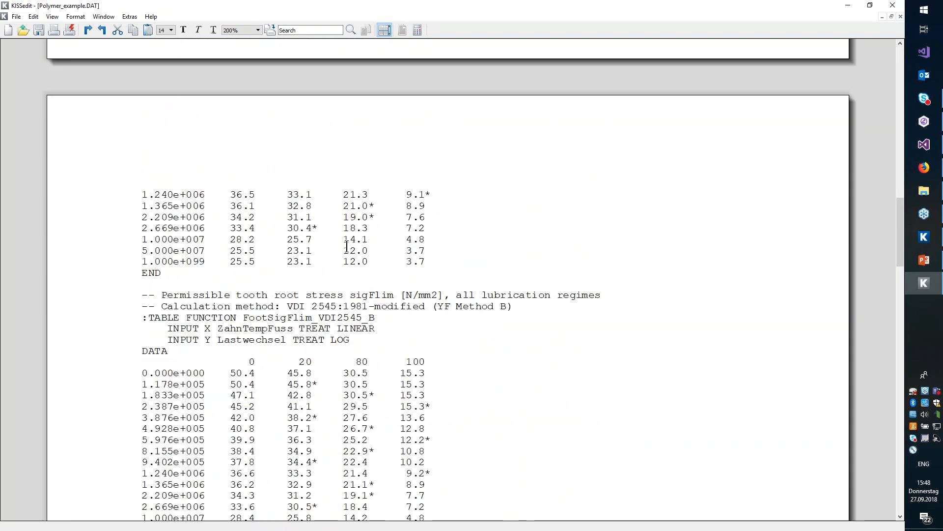
# Examine the VDI 2736 permissible tooth root stress table against the S-N curves, then minimise the KISSedit window.
pyautogui.moveTo(143, 181); pyautogui.dragTo(433, 280)
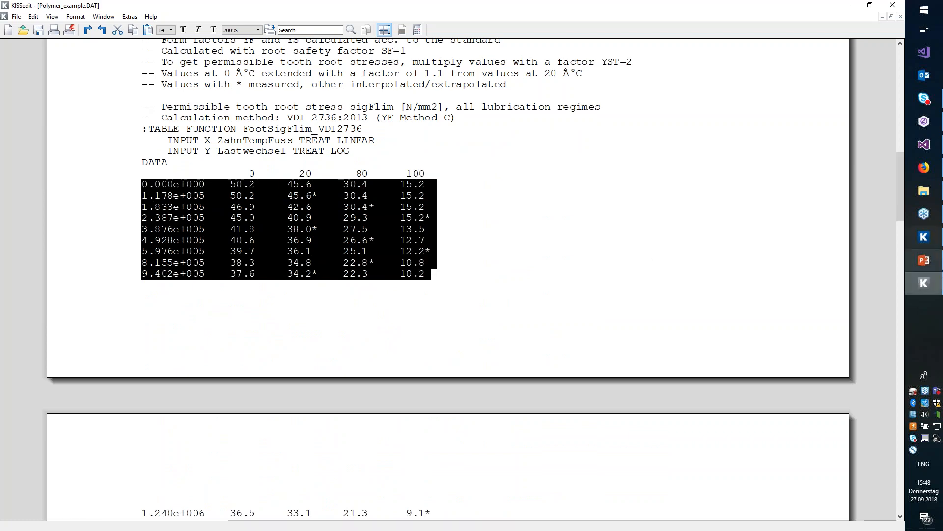
pyautogui.click(924, 284)
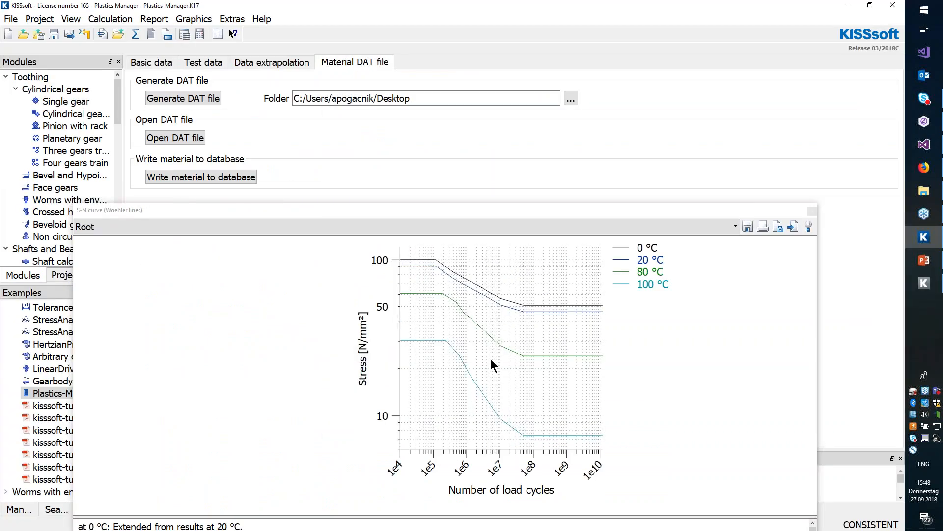
pyautogui.click(924, 283)
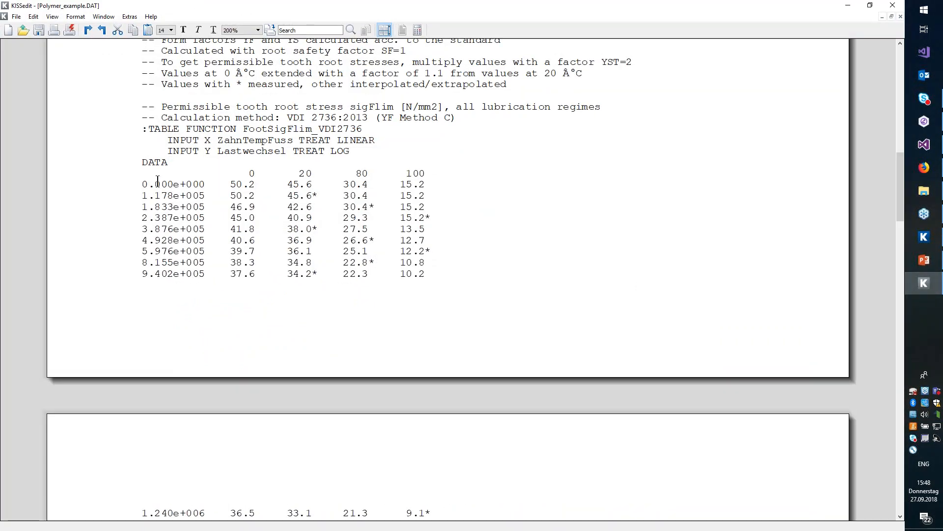
pyautogui.moveTo(148, 173); pyautogui.dragTo(462, 276)
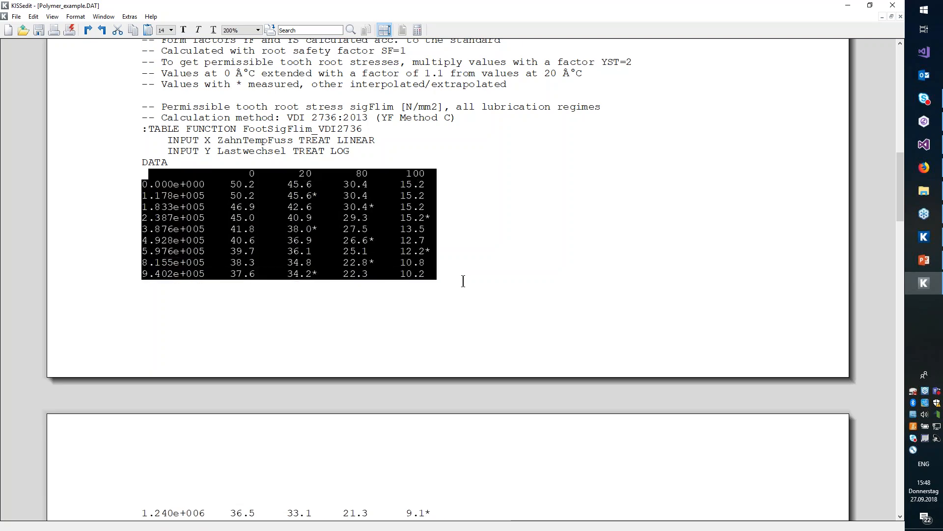
pyautogui.click(508, 241)
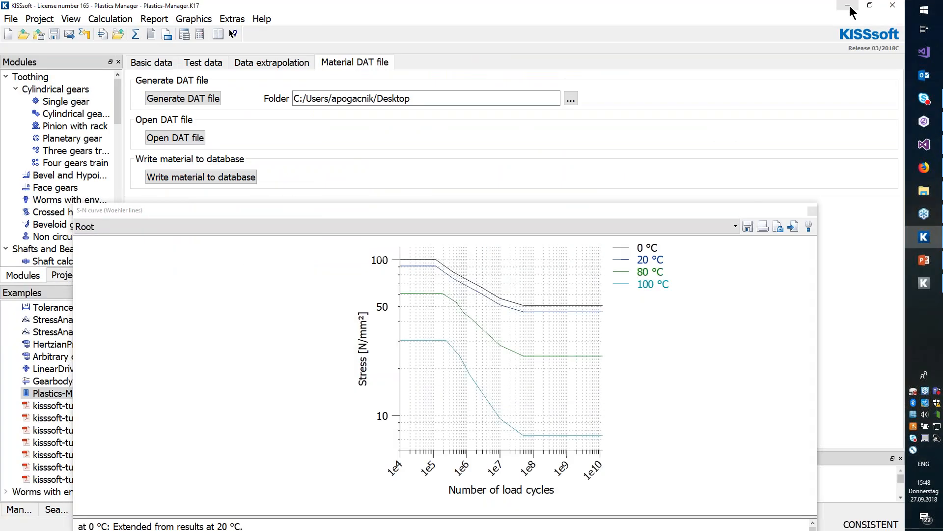
pyautogui.click(848, 5)
pyautogui.click(899, 176)
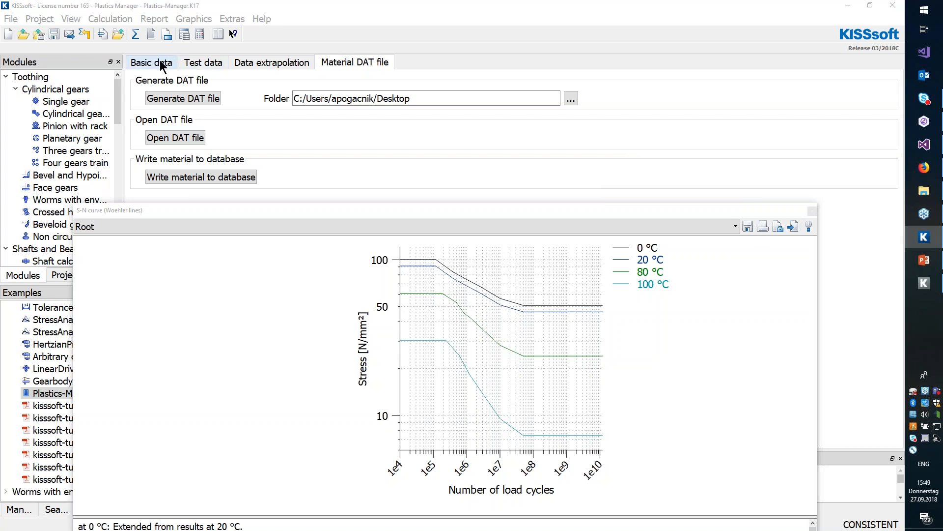
# Switch to the cylindrical gear pair module without saving Plastics-Manager.K17 and load CylGearPair 2 (Plastic-Deep Tooth Profile).Z12.
pyautogui.doubleClick(59, 116)
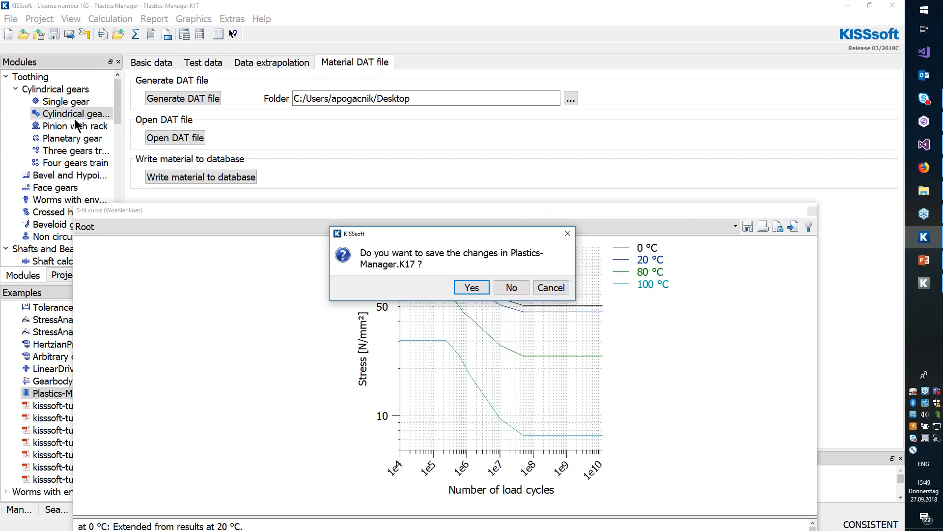
pyautogui.click(507, 289)
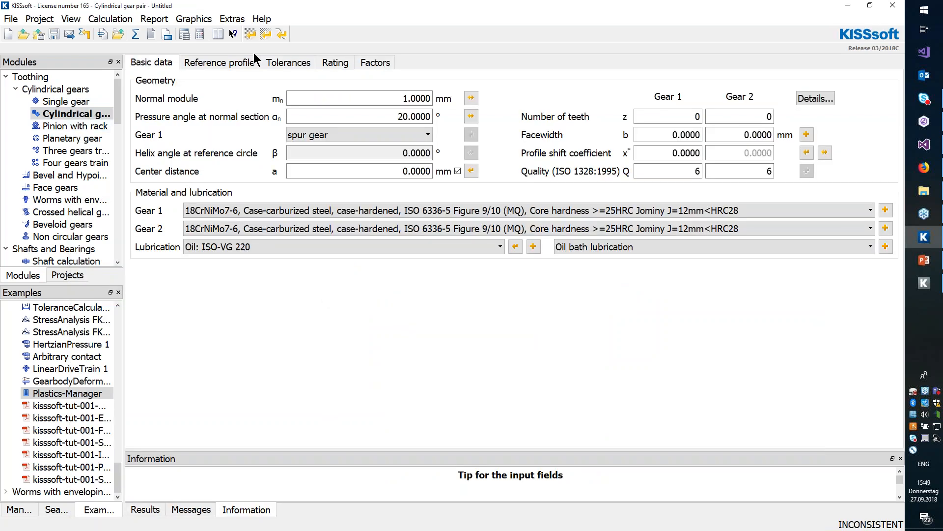
pyautogui.click(111, 19)
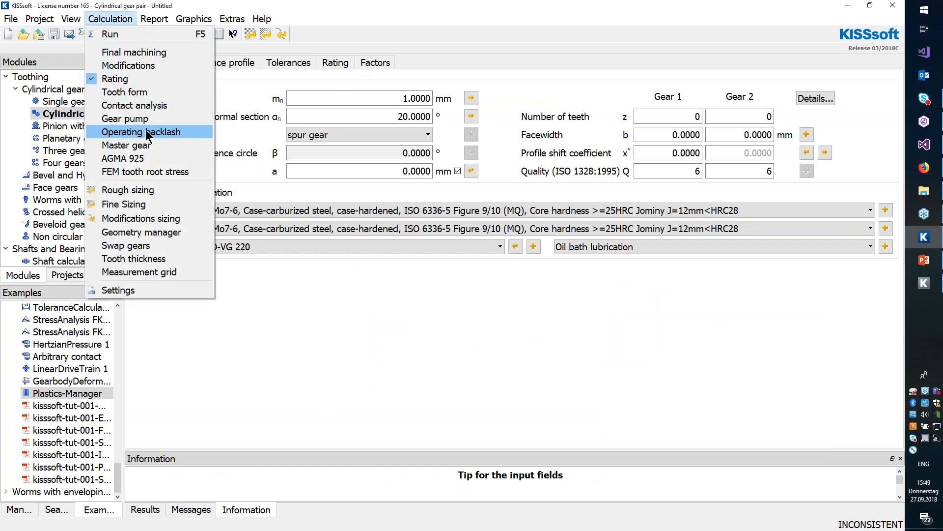
pyautogui.click(39, 19)
pyautogui.click(21, 34)
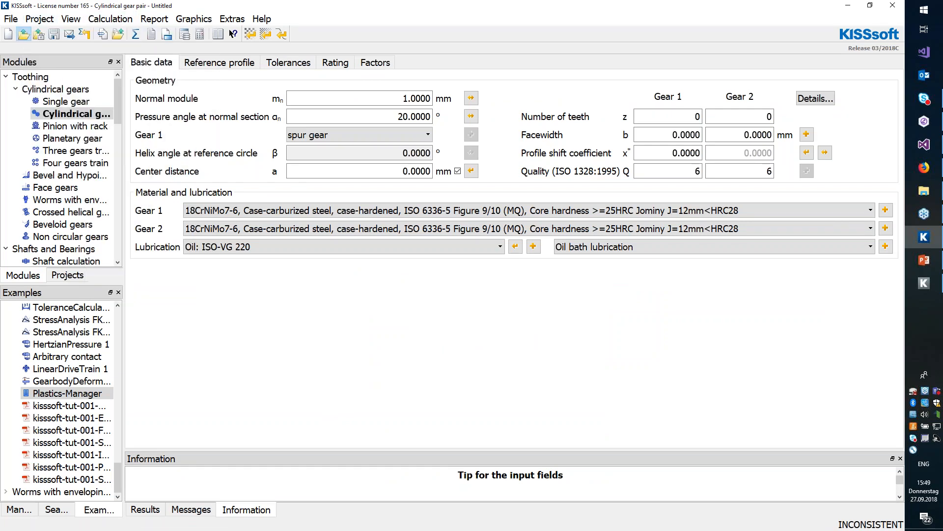
pyautogui.click(41, 84)
pyautogui.doubleClick(207, 101)
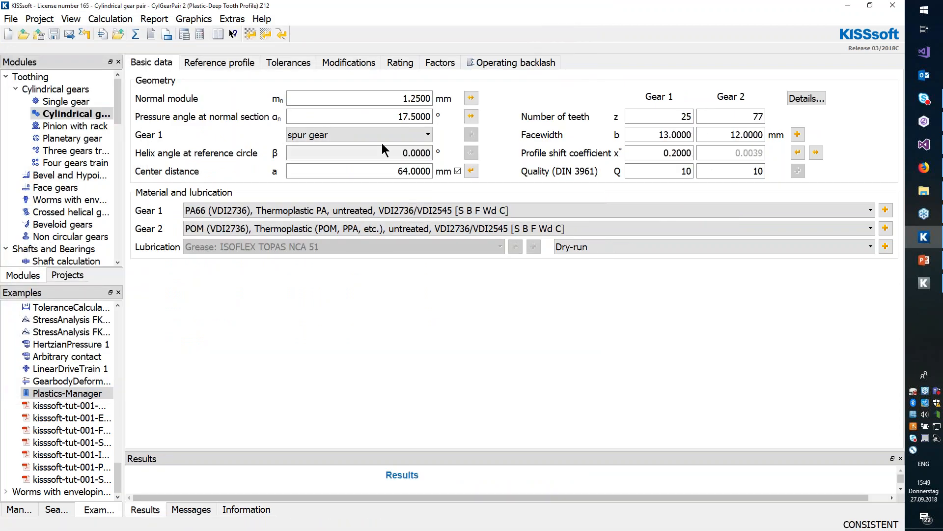
# Open gear material table Z000 of the KMAT database, go to the plastics and widen the Base material column.
pyautogui.click(187, 31)
pyautogui.click(469, 286)
pyautogui.scroll(-12, 372, 292)
pyautogui.doubleClick(357, 280)
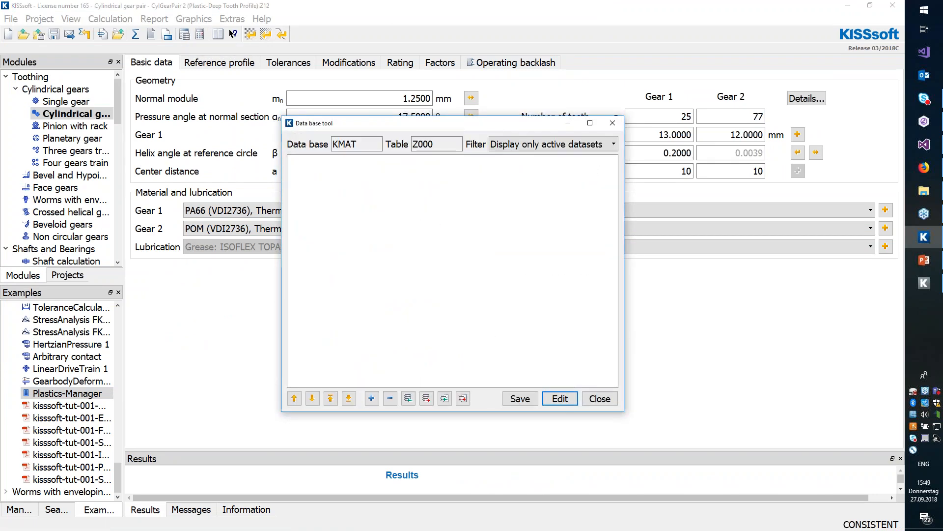
pyautogui.scroll(-20, 413, 322)
pyautogui.scroll(-20, 411, 315)
pyautogui.scroll(7, 405, 304)
pyautogui.moveTo(425, 163); pyautogui.dragTo(560, 163)
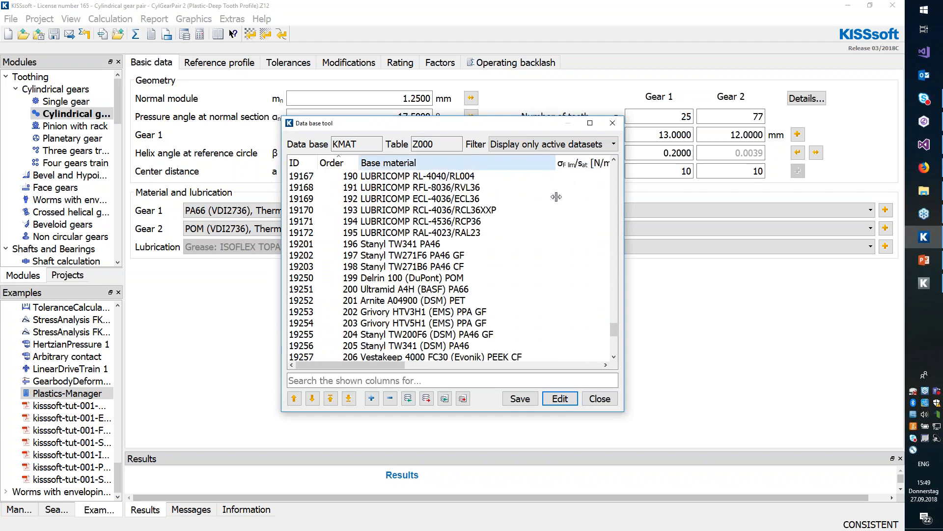
# View the database entry for LUBRICOMP OCL-4036/OCL36A and close the database tool.
pyautogui.scroll(3, 474, 254)
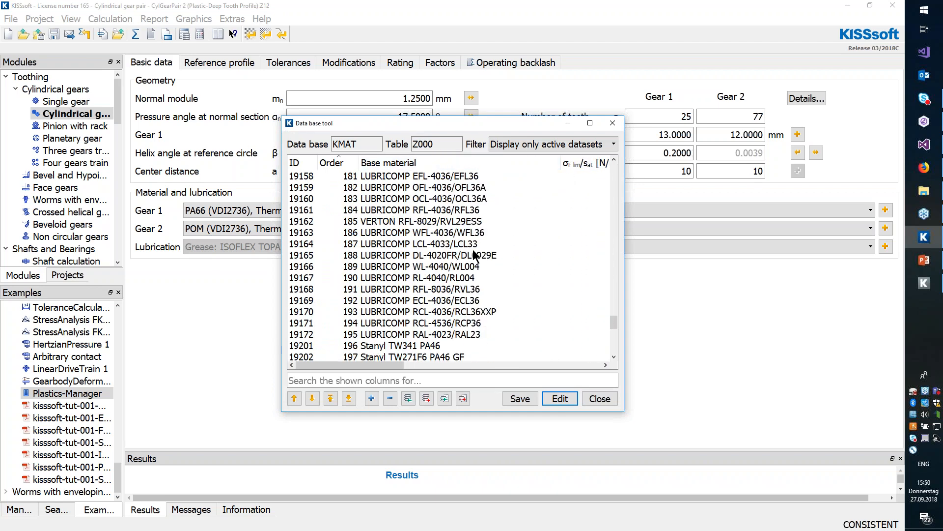
pyautogui.doubleClick(429, 197)
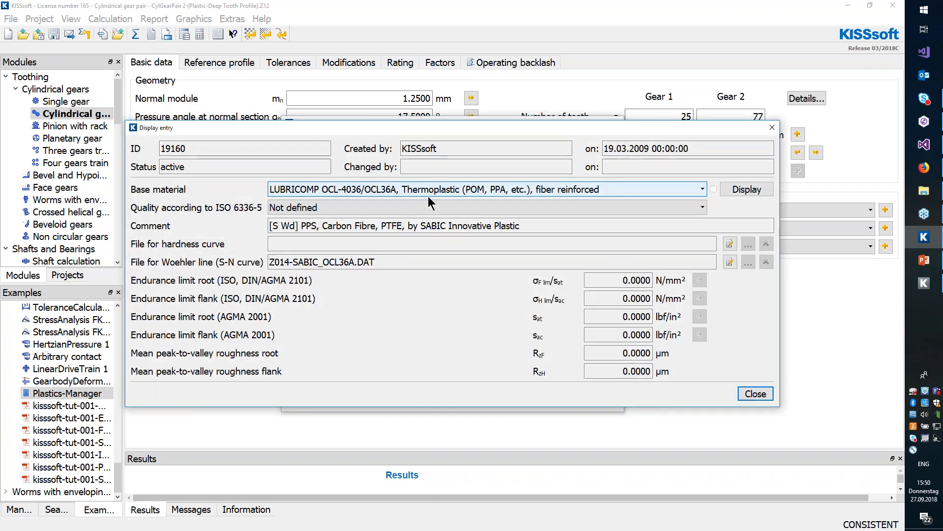
pyautogui.click(772, 128)
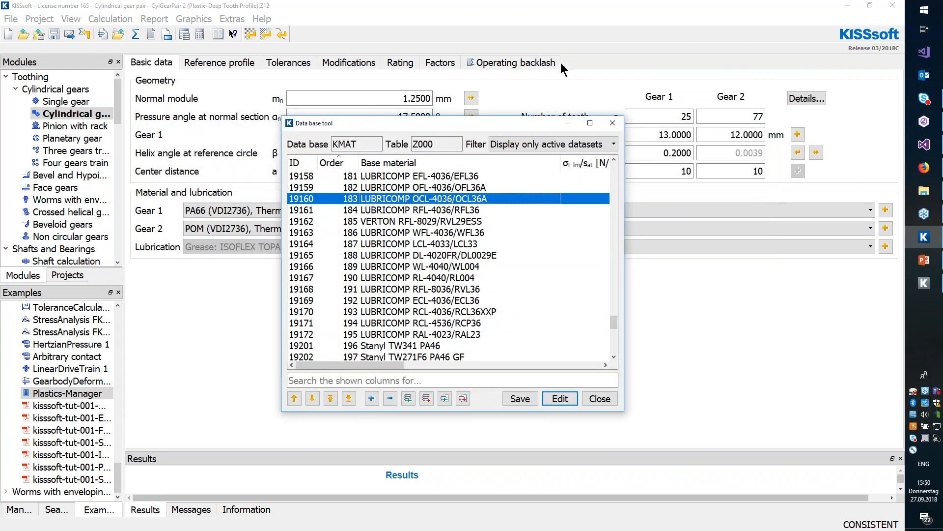
pyautogui.click(613, 122)
pyautogui.click(614, 123)
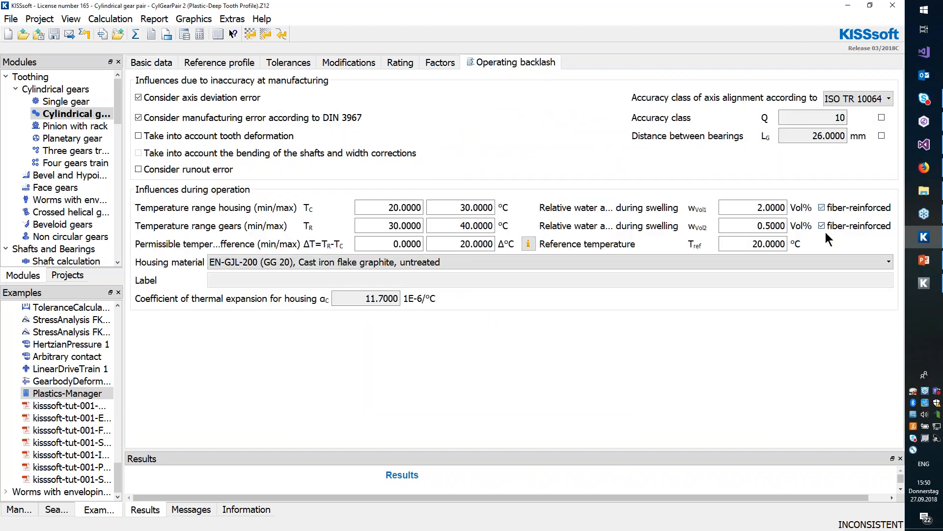
# Read the help on relative water absorption during swelling in the operating backlash settings, then close it.
pyautogui.moveTo(608, 497); pyautogui.dragTo(671, 491)
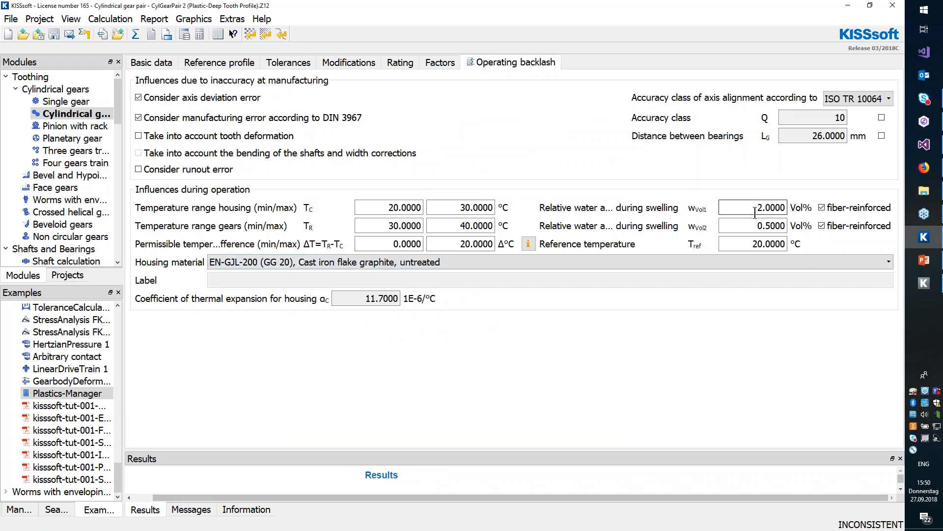
pyautogui.press('F1')
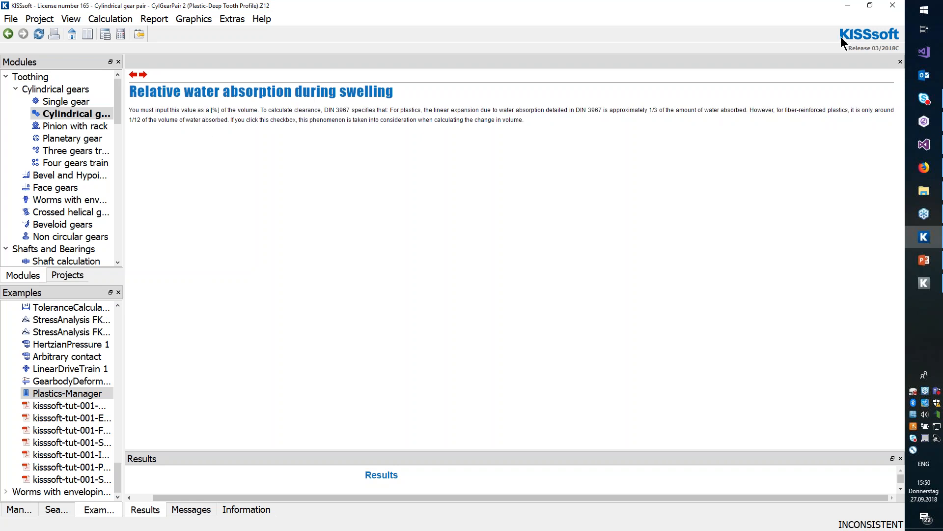
pyautogui.click(899, 63)
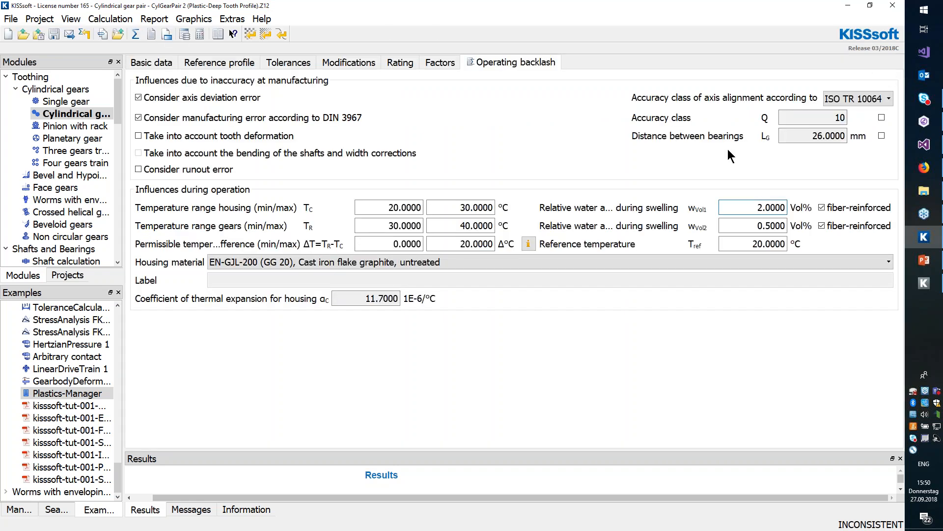